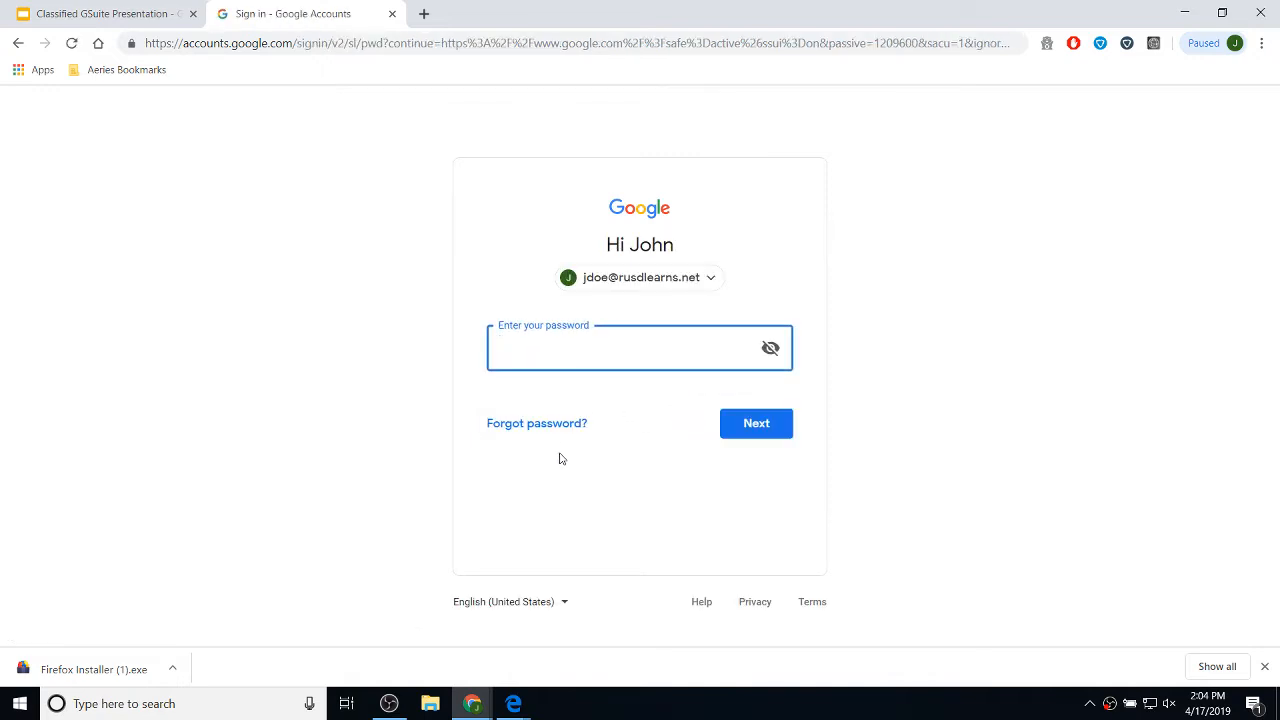
# - Remove the saved Google account from the browser's account chooser
pyautogui.click(694, 280)
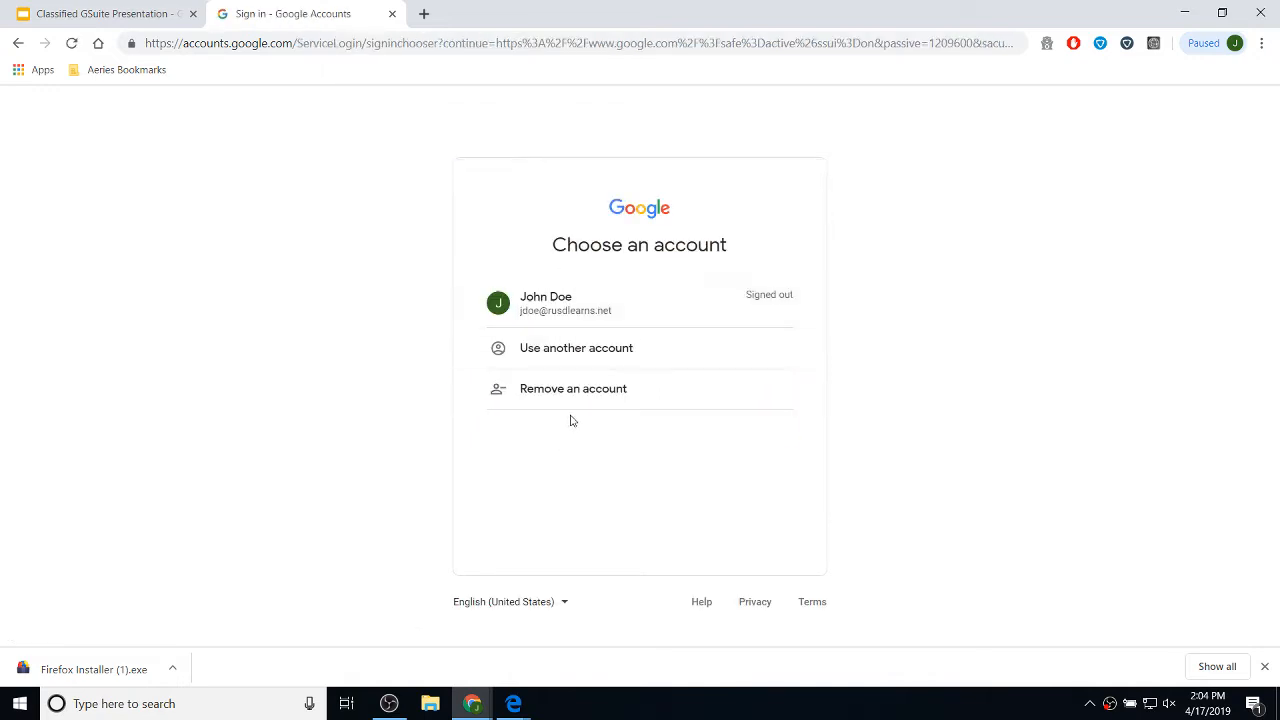
pyautogui.click(574, 396)
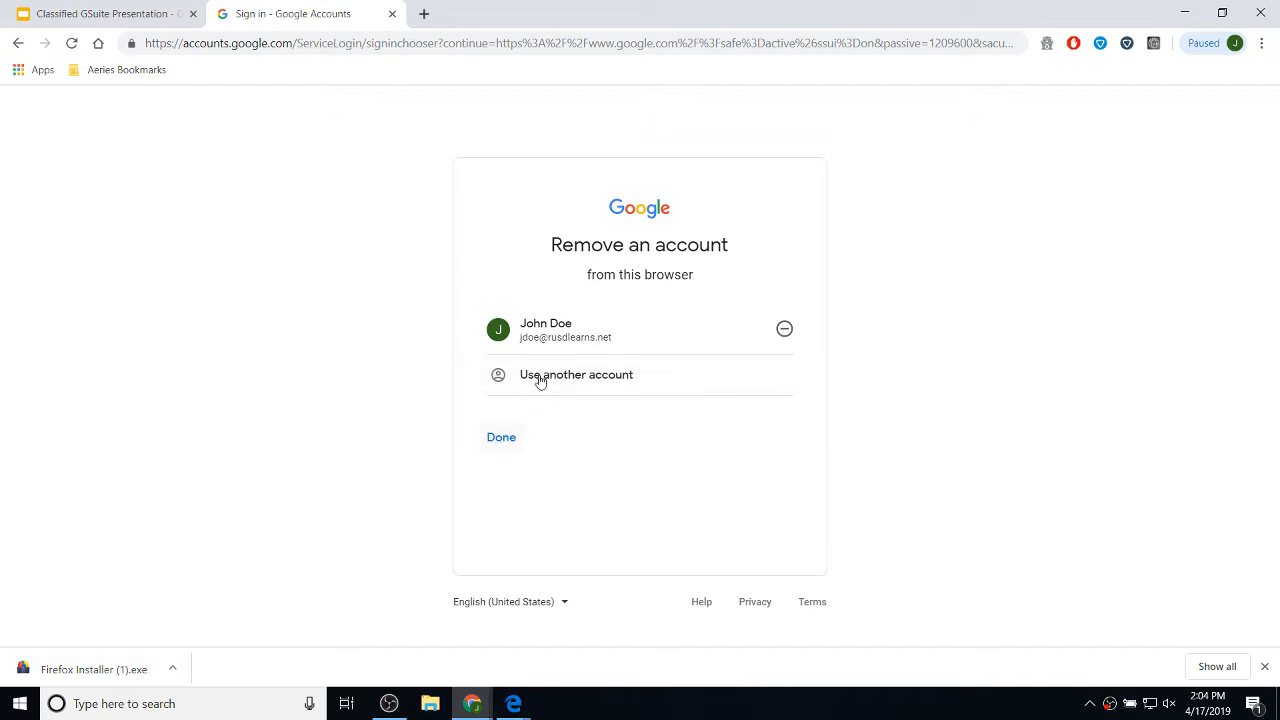
pyautogui.click(785, 332)
pyautogui.click(719, 433)
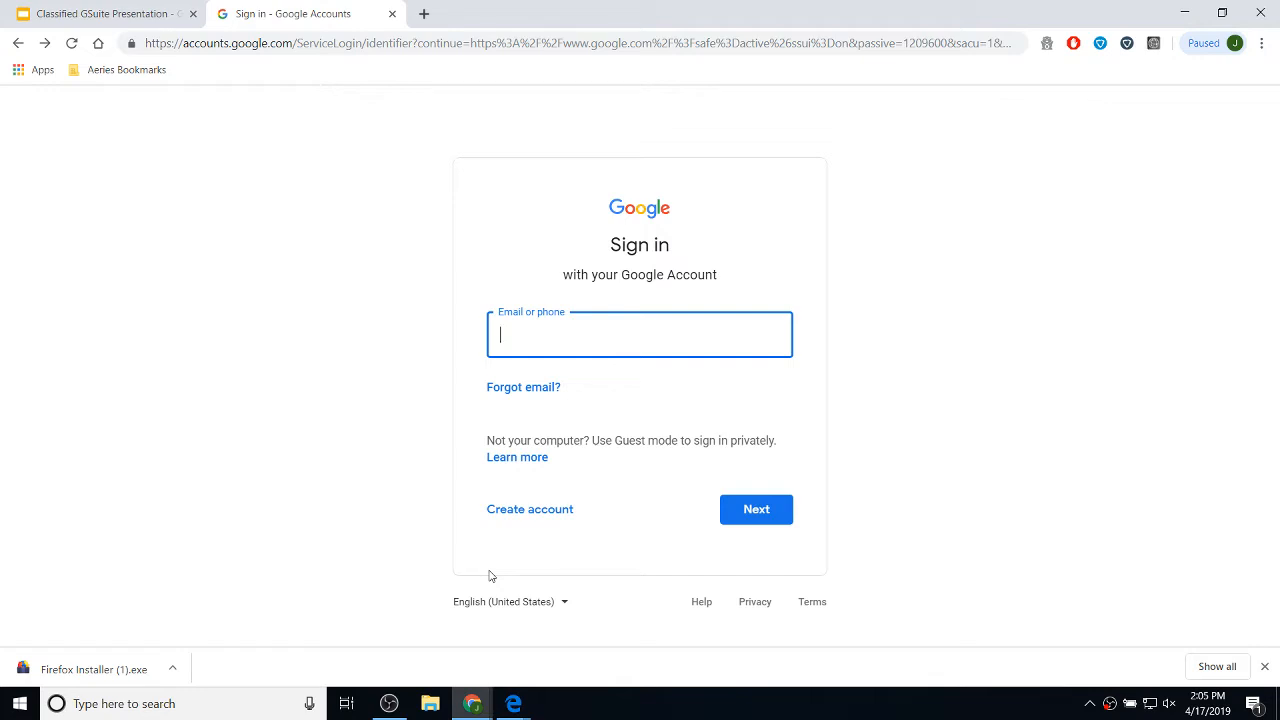
# - Sign back in with the account's email address and password
pyautogui.click(763, 514)
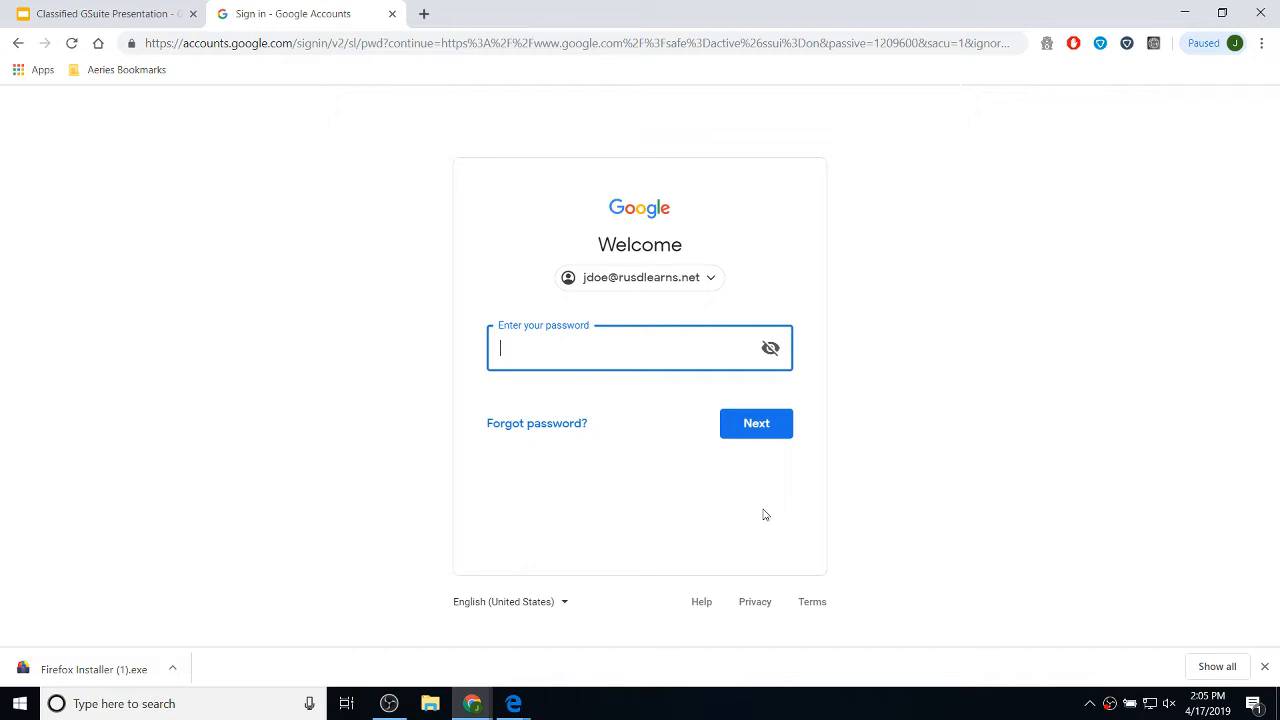
pyautogui.write('••••••')
pyautogui.press('Return')
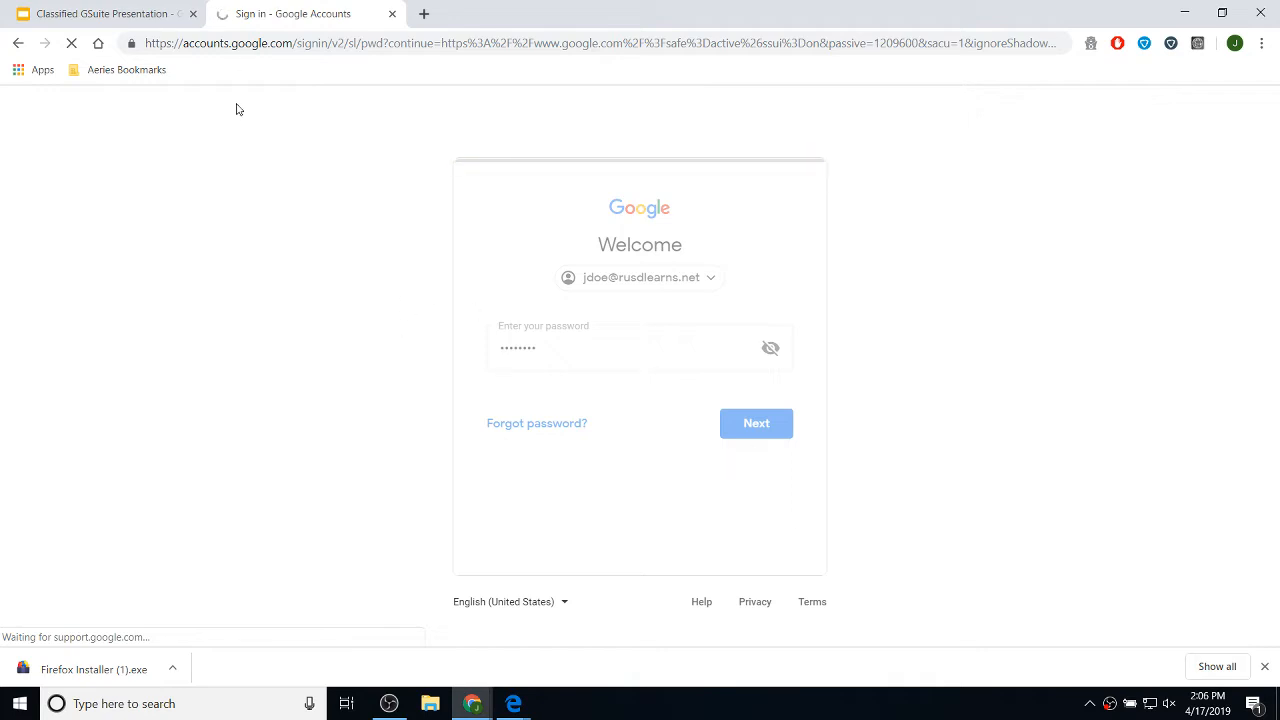
# - Load the Google home page and check which account is signed in
pyautogui.click(283, 45)
pyautogui.write('google')
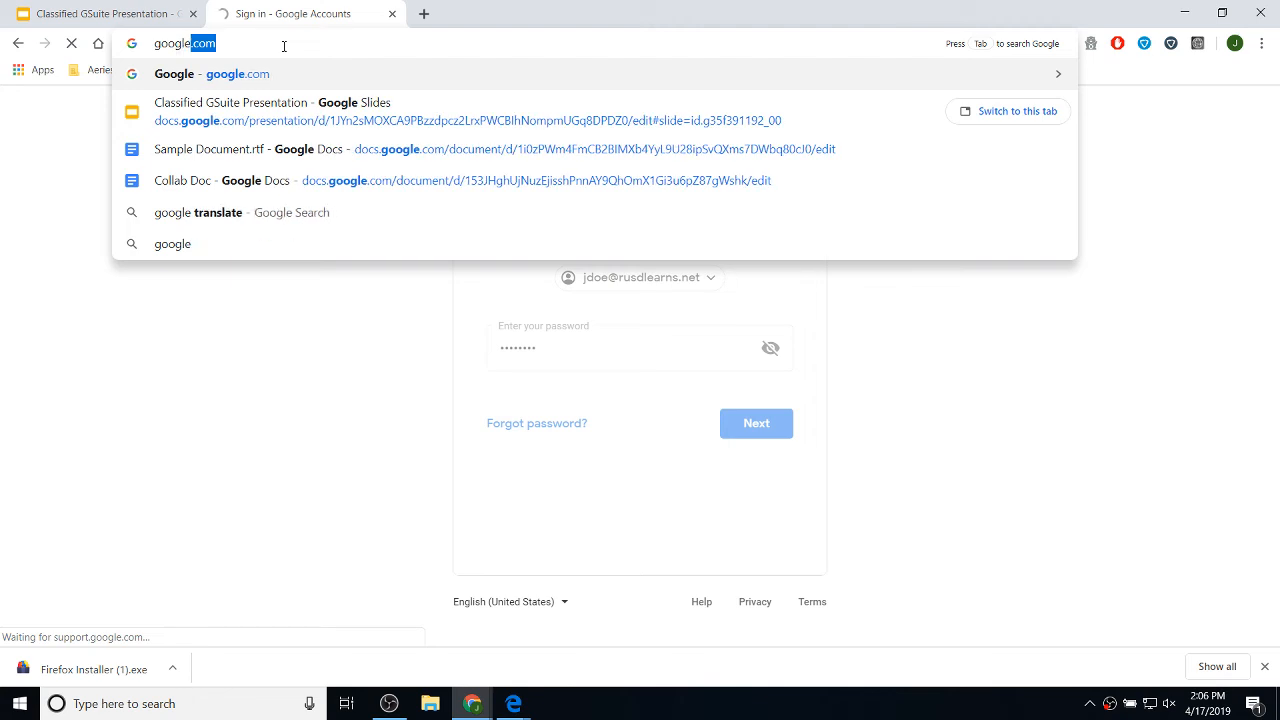
pyautogui.press('Return')
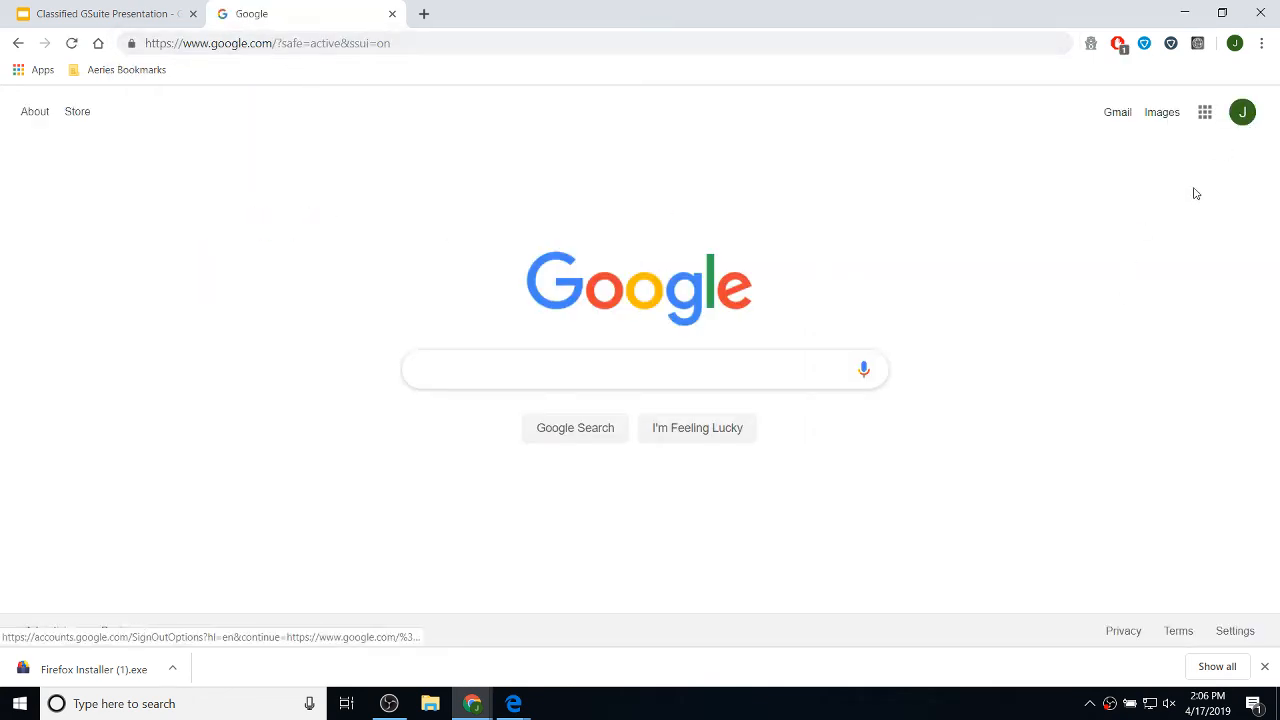
pyautogui.click(1248, 126)
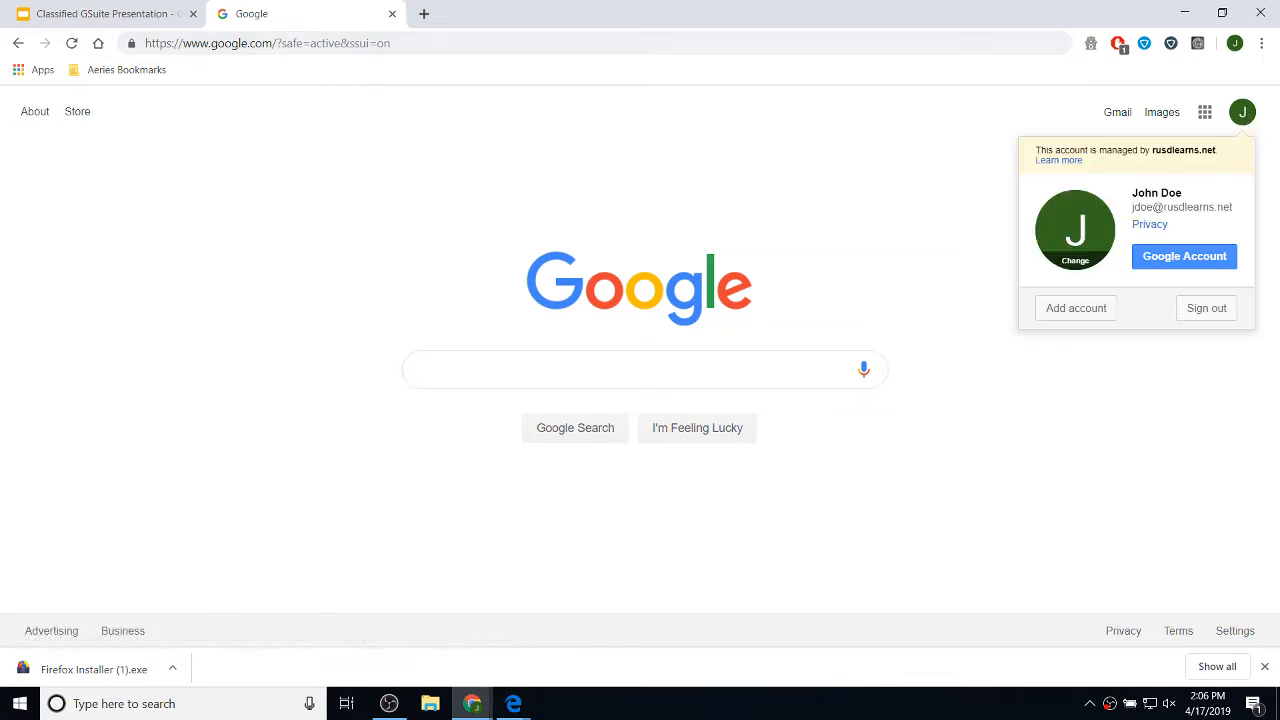
pyautogui.click(866, 132)
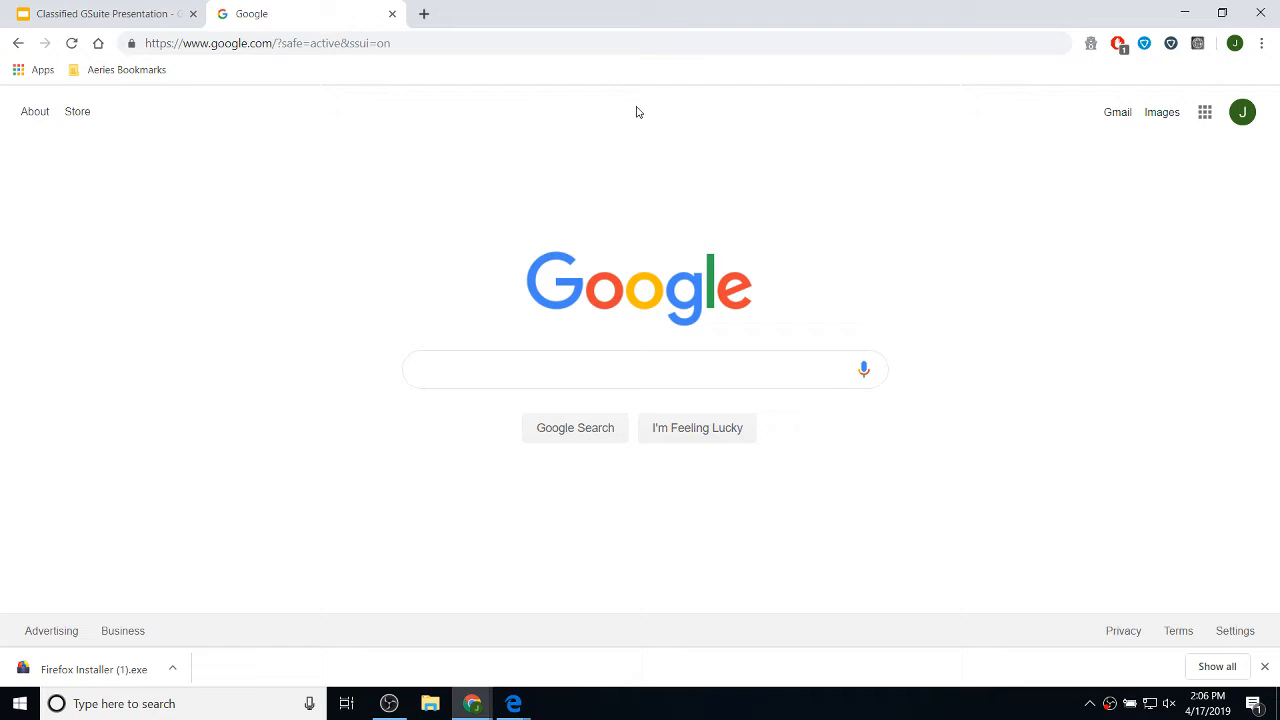
# - Open Google Drive from the Google Apps grid and close the duplicate Drive tab
pyautogui.click(1205, 114)
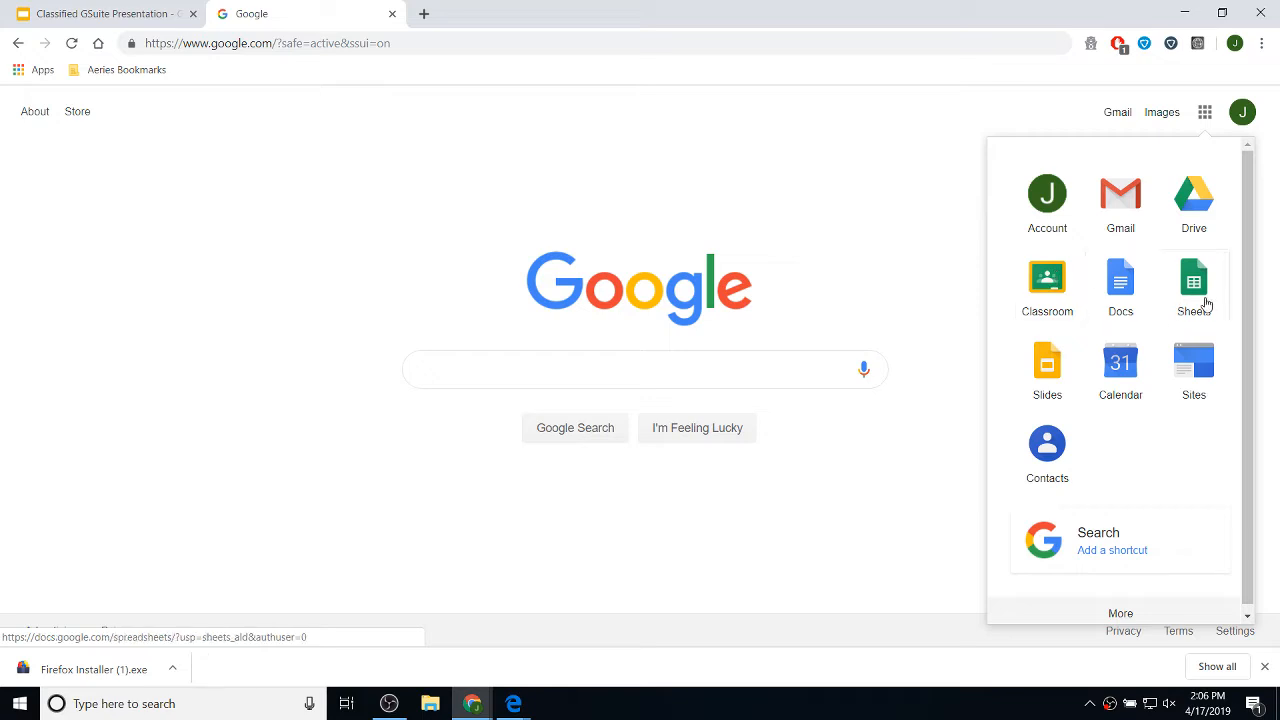
pyautogui.click(1199, 205)
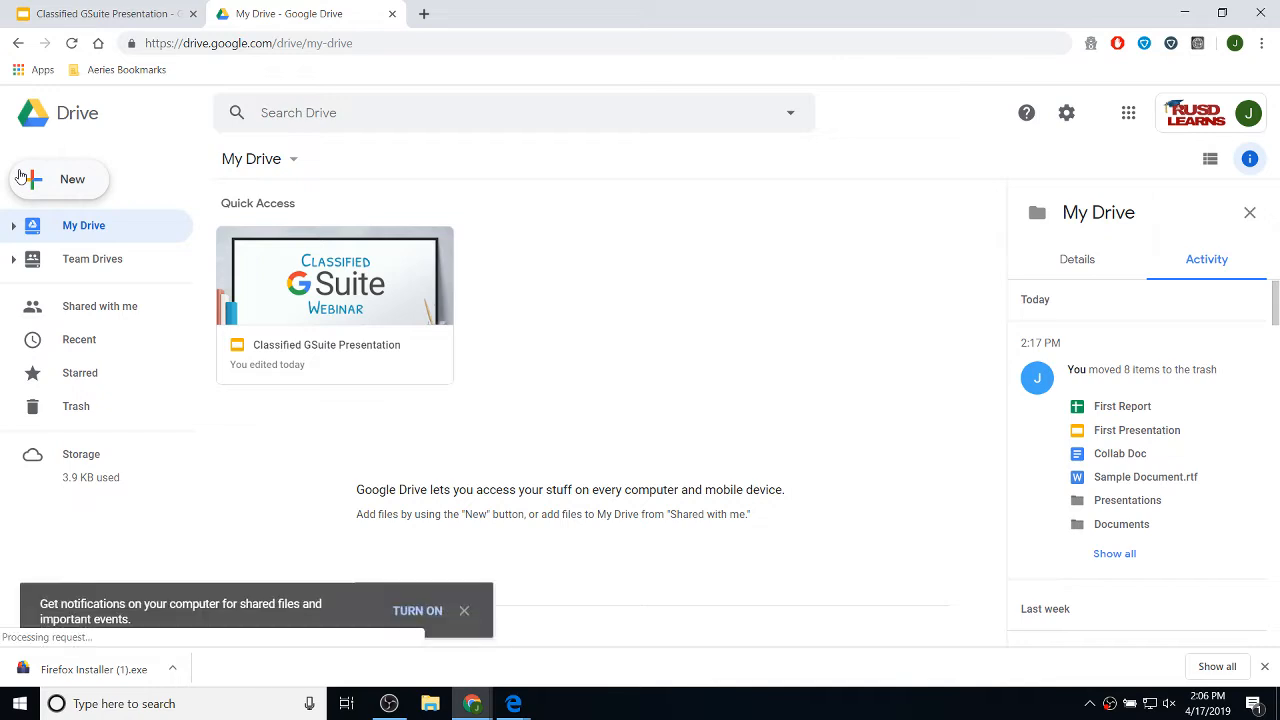
pyautogui.click(424, 15)
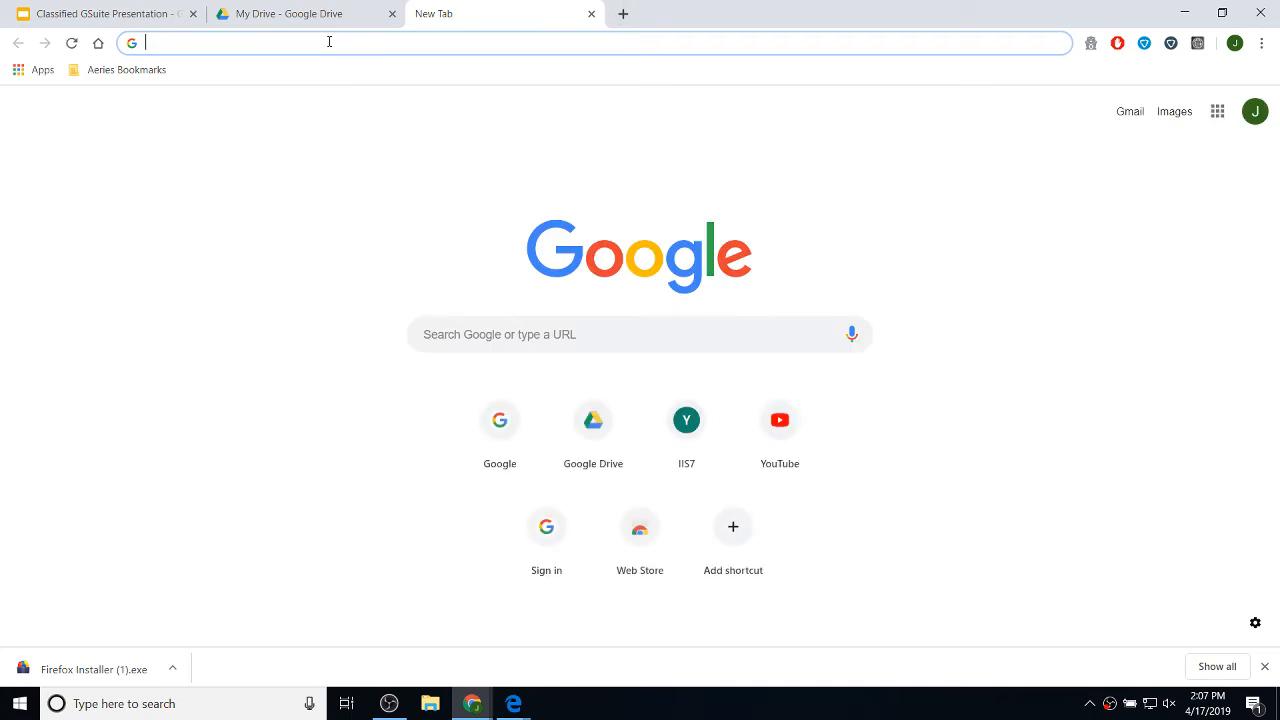
pyautogui.write('drive.google.cpo,')
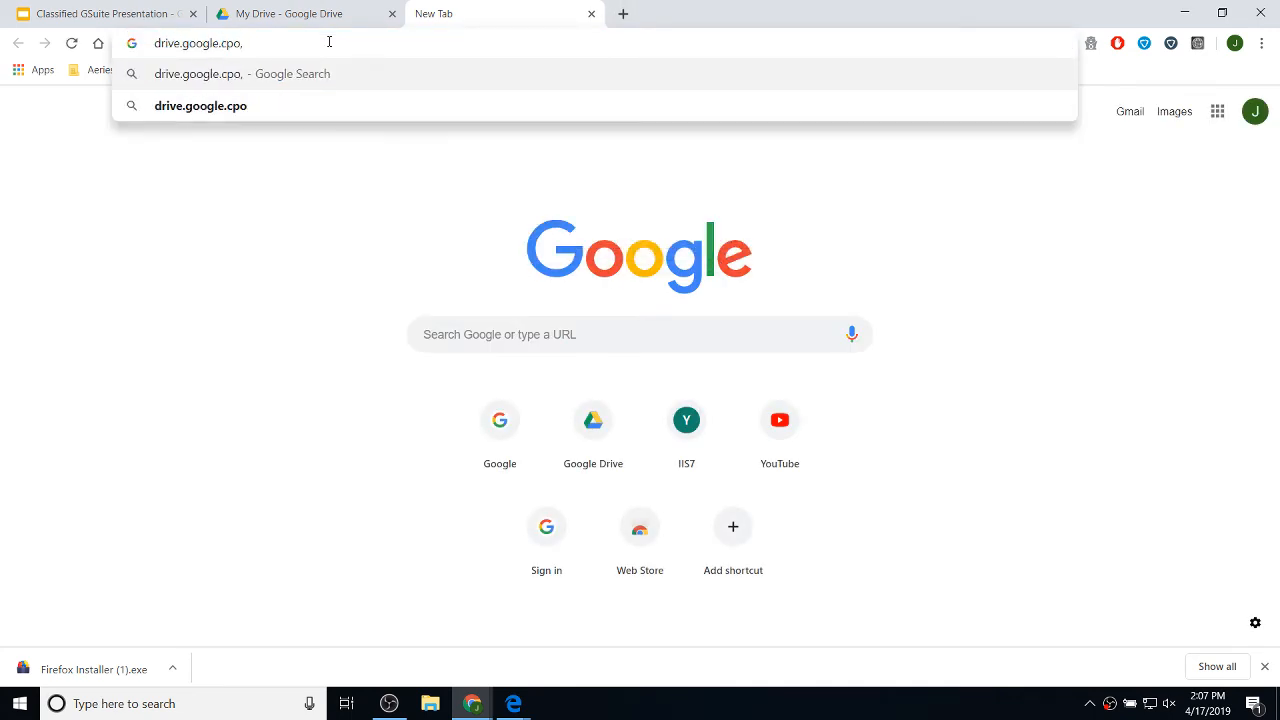
pyautogui.press('BackSpace')
pyautogui.press('BackSpace')
pyautogui.press('BackSpace')
pyautogui.press('BackSpace')
pyautogui.write('com')
pyautogui.press('Return')
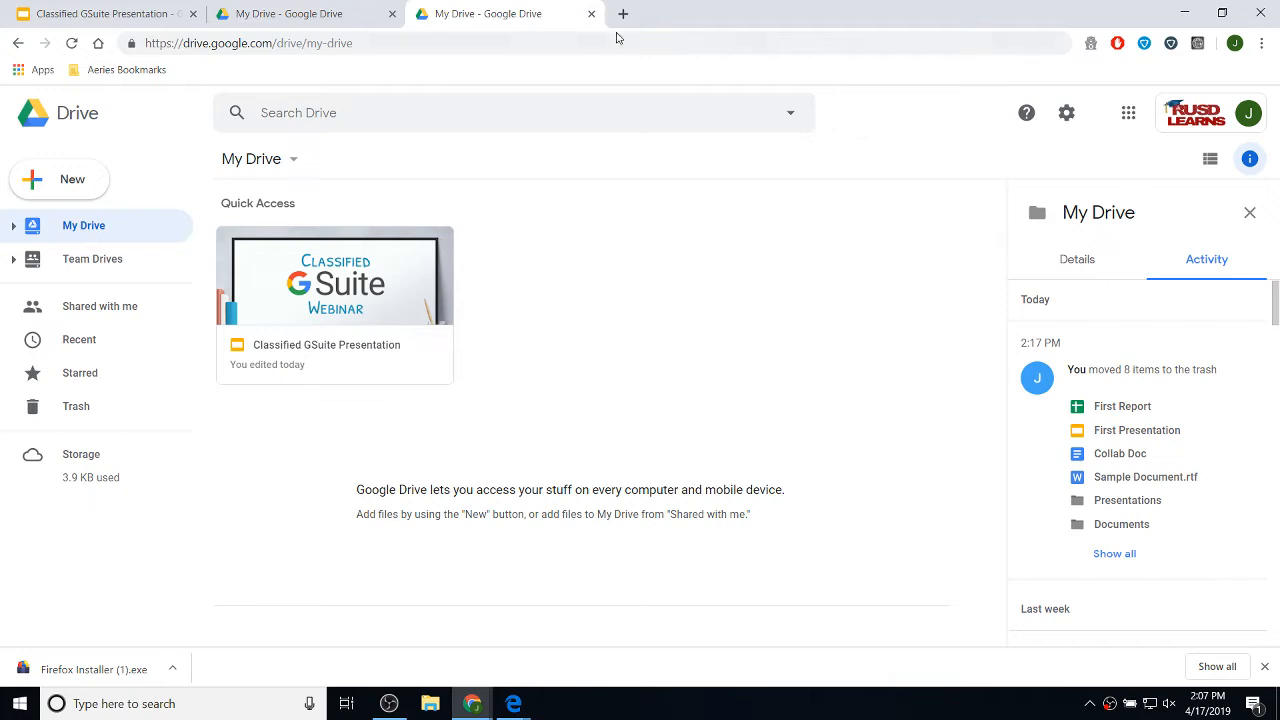
pyautogui.click(591, 14)
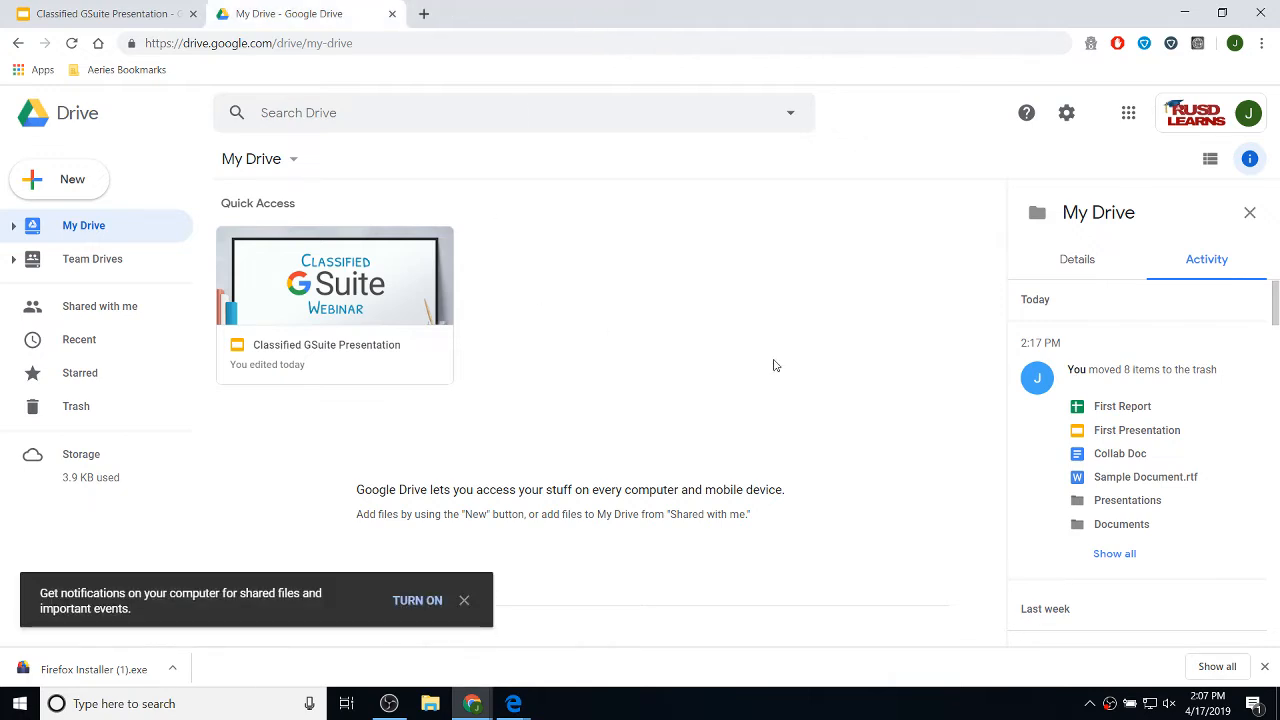
# - Dismiss the notifications prompt, close the Details side panel, and restore down the browser window
pyautogui.click(465, 601)
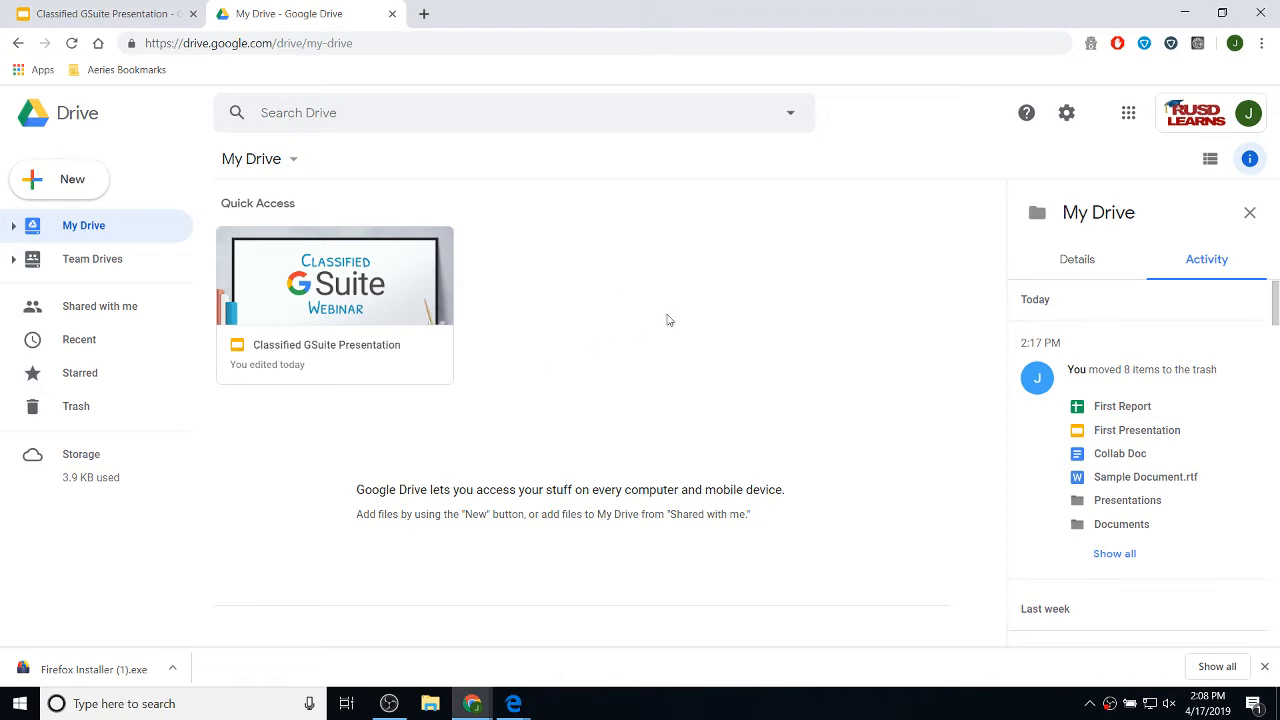
pyautogui.click(375, 364)
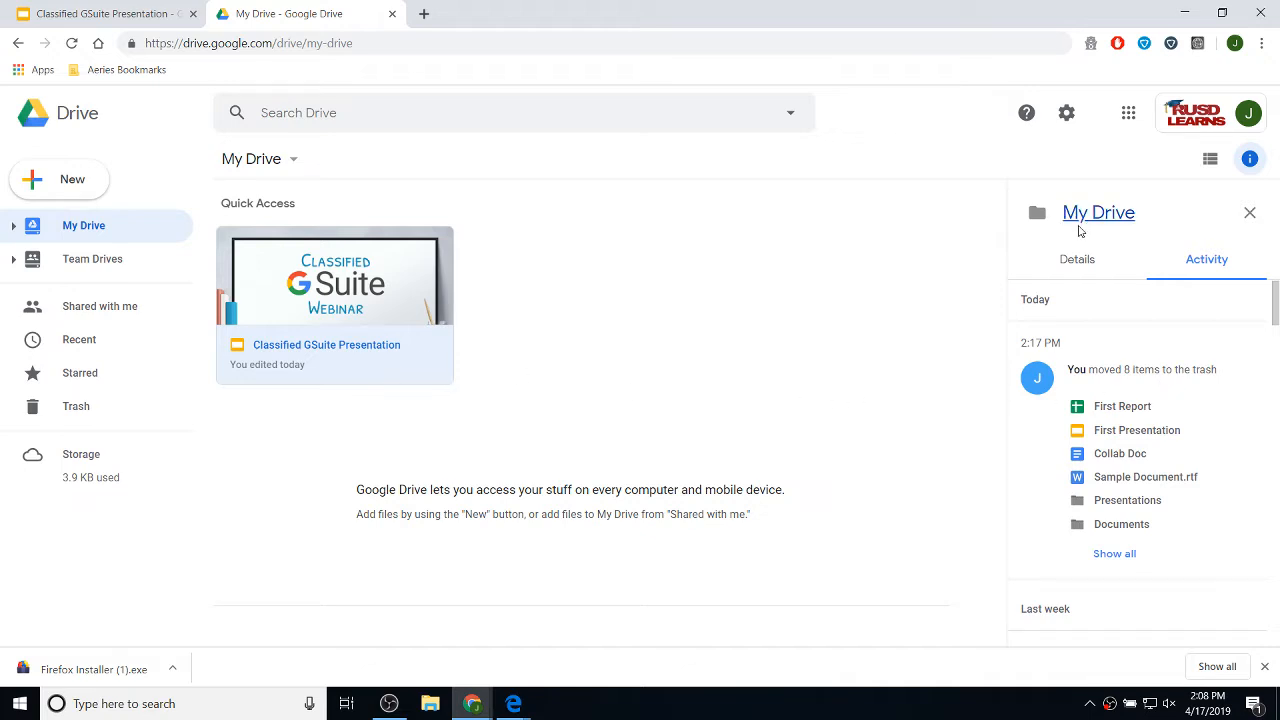
pyautogui.click(1085, 270)
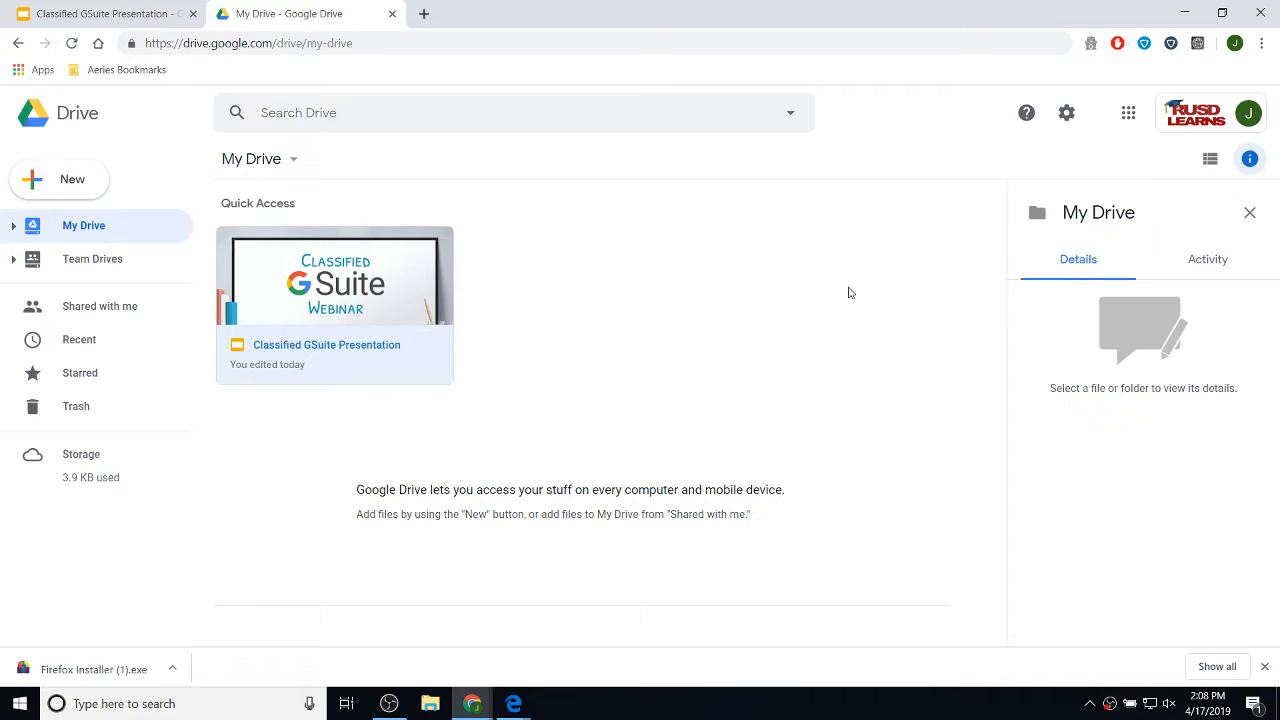
pyautogui.click(841, 255)
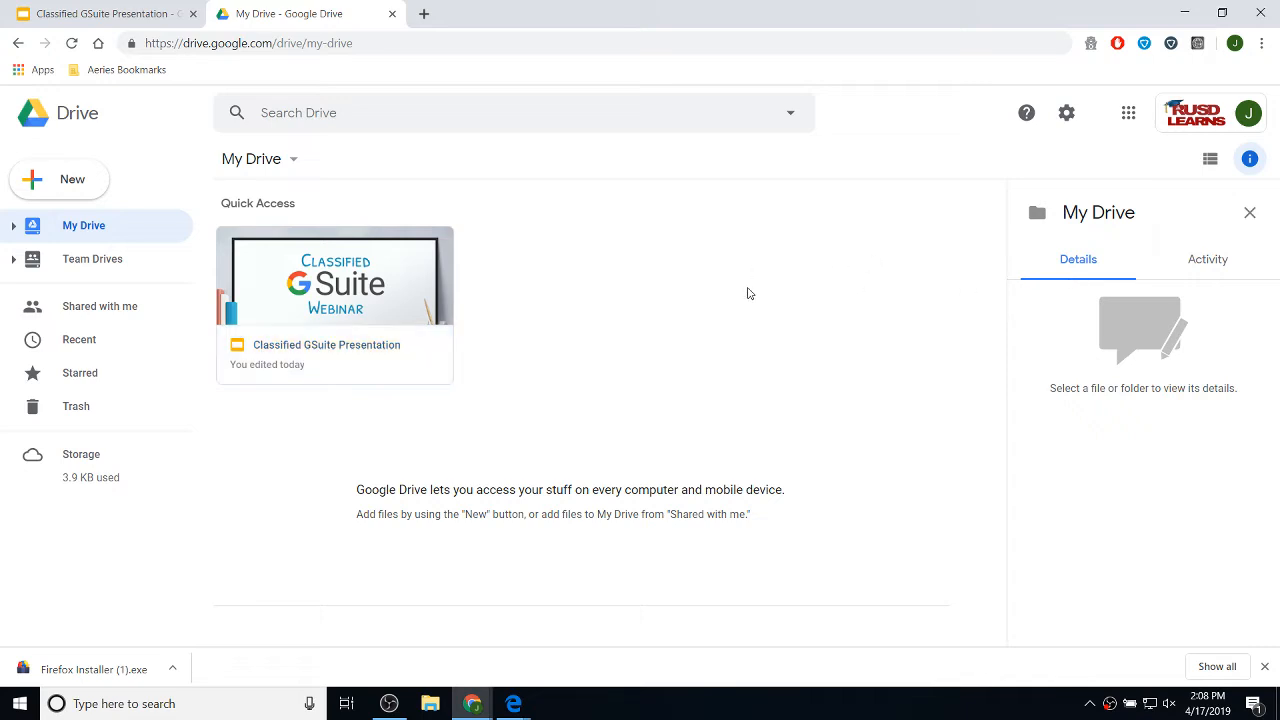
pyautogui.click(1250, 214)
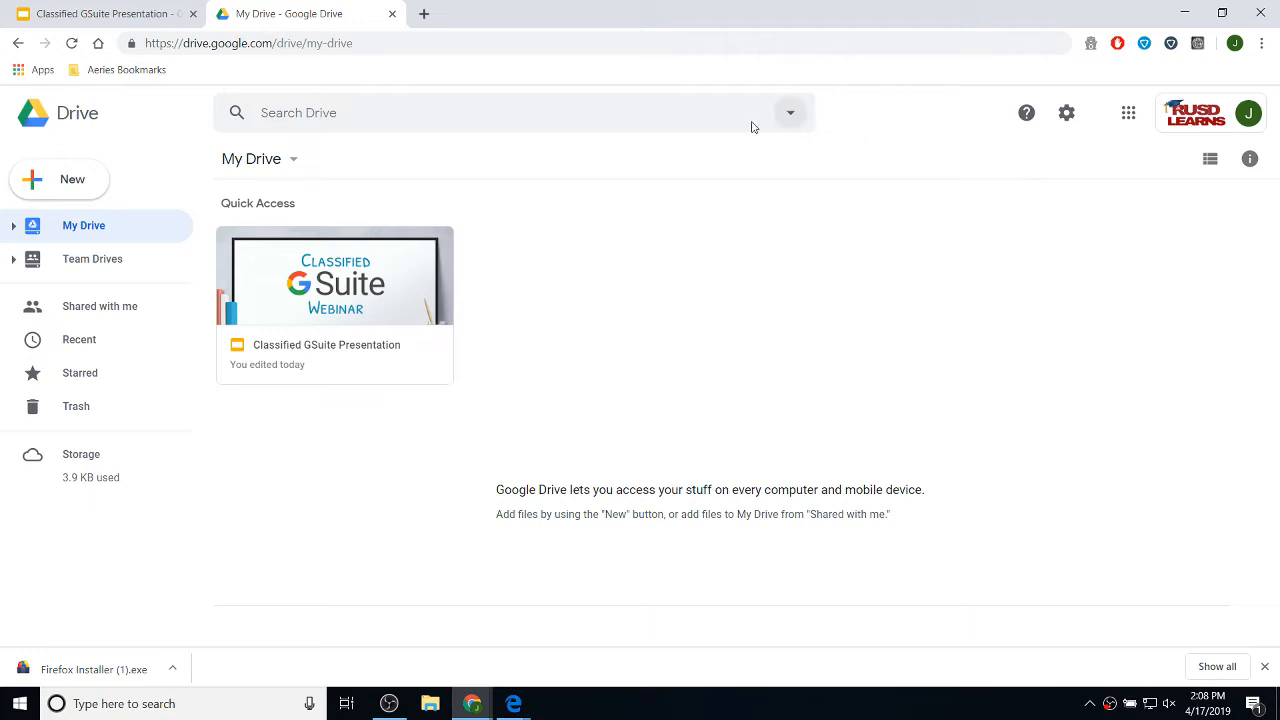
pyautogui.doubleClick(545, 23)
# - Drag Sample Document from the desktop into My Drive, then maximize Chrome again
pyautogui.moveTo(789, 43); pyautogui.dragTo(929, 34)
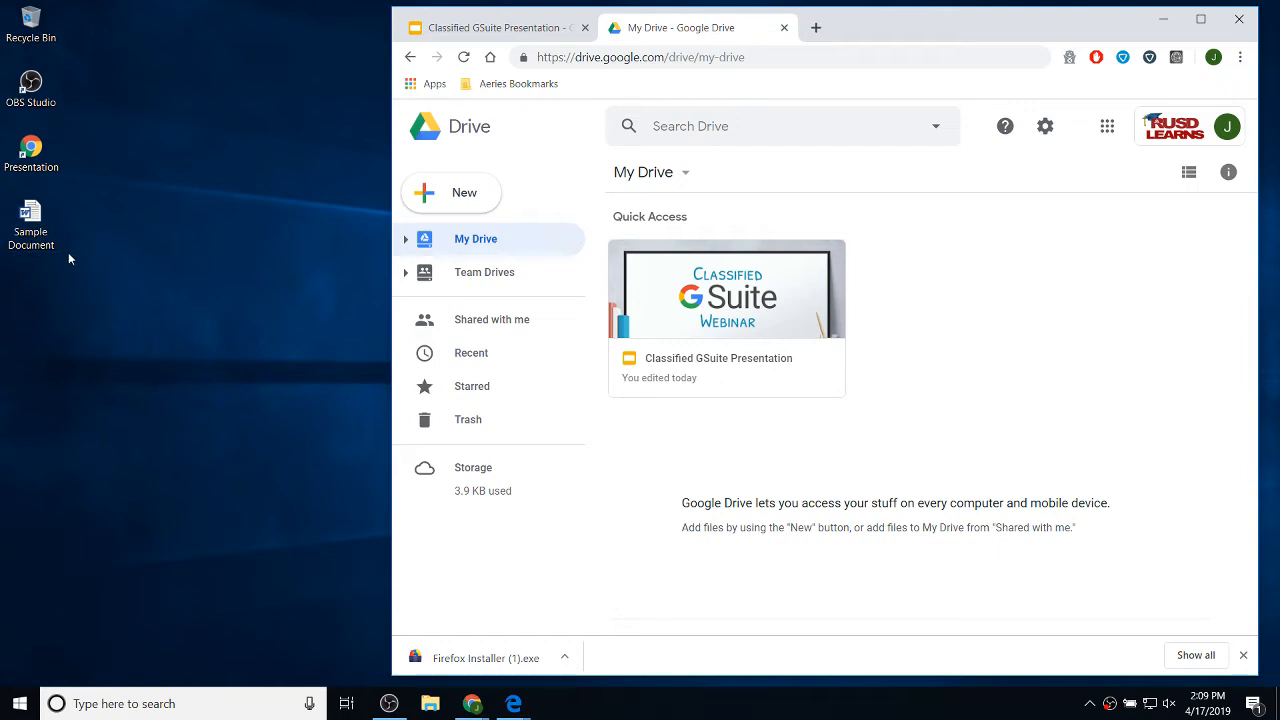
pyautogui.moveTo(34, 228); pyautogui.dragTo(912, 470)
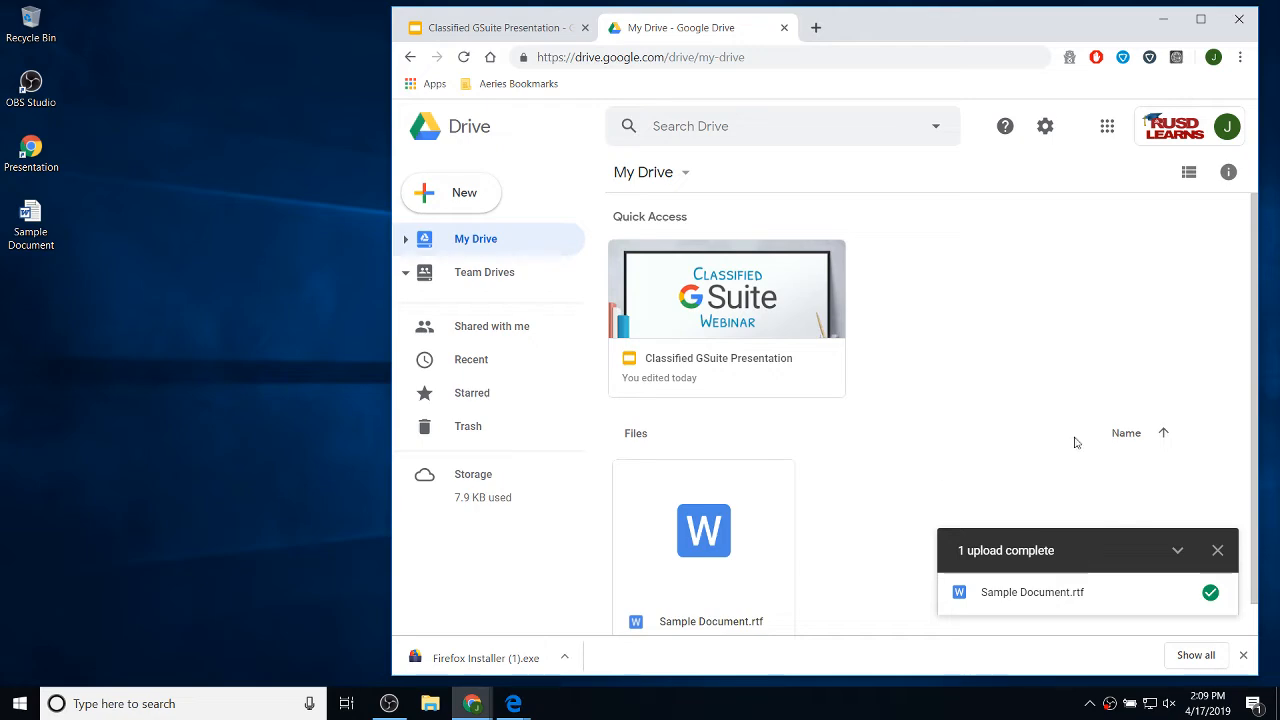
pyautogui.click(1201, 20)
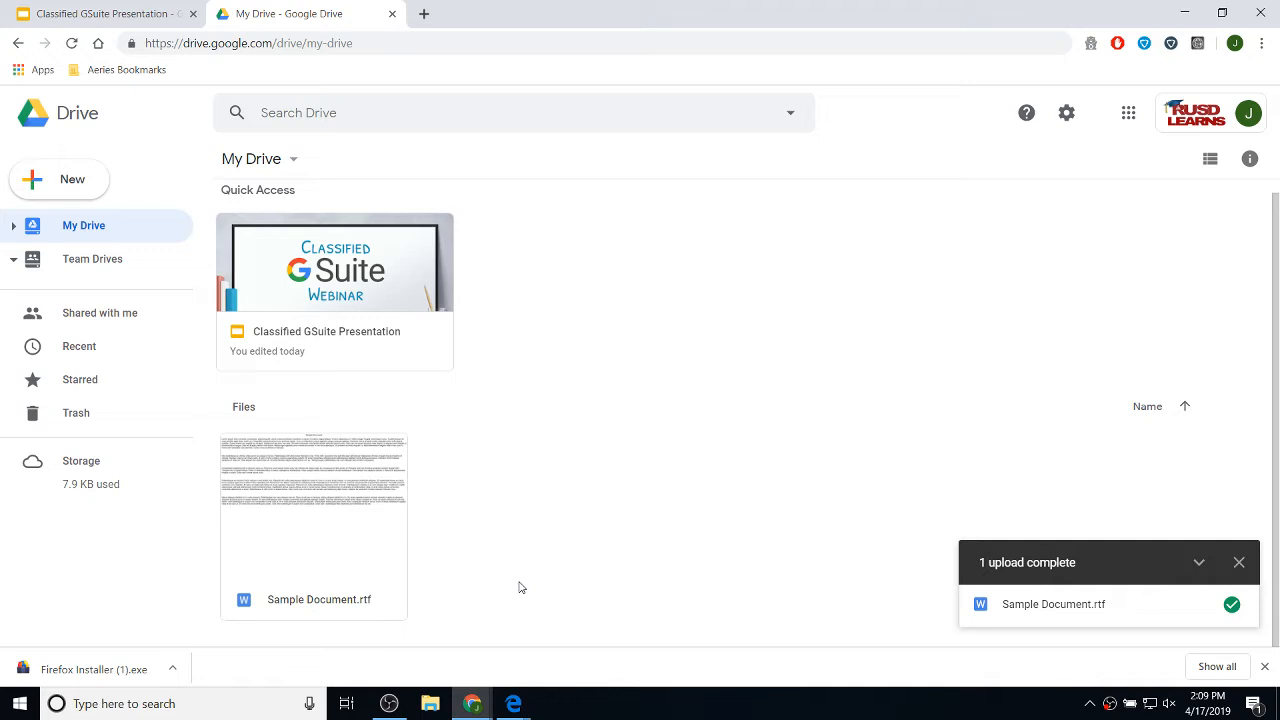
# - Preview Sample Document.rtf and open it with Google Docs to create a Docs copy
pyautogui.click(340, 508)
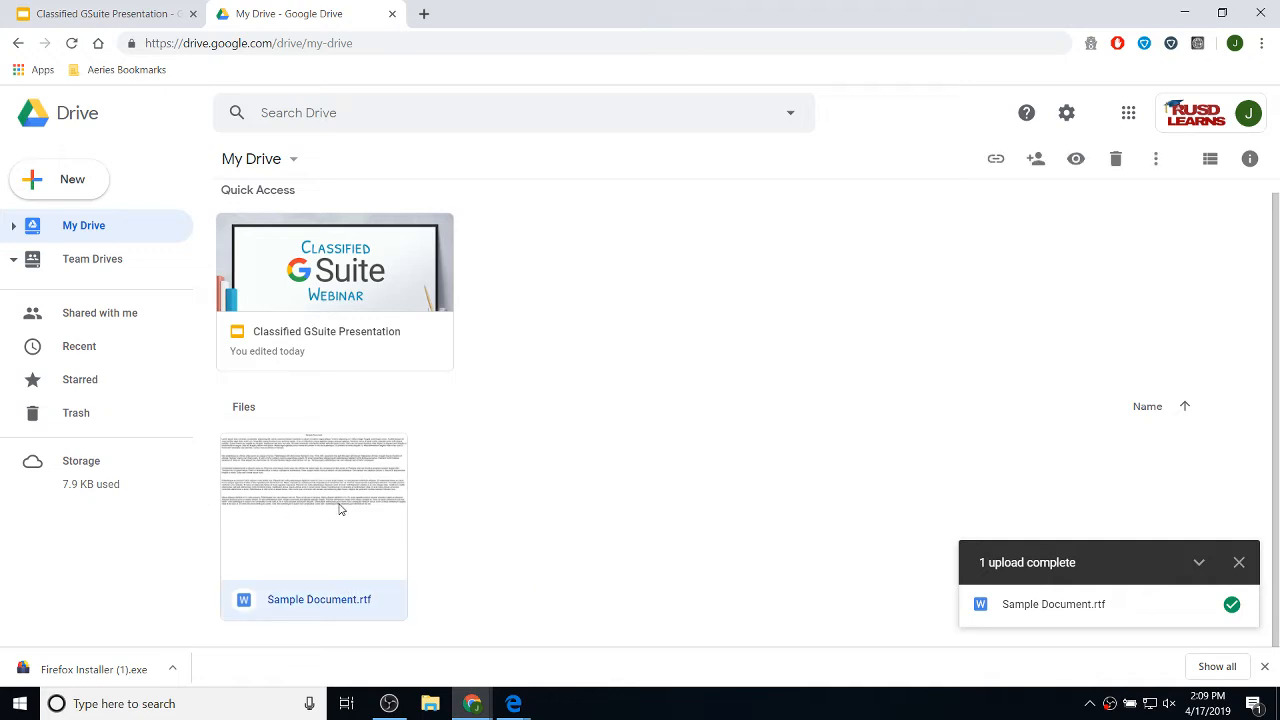
pyautogui.doubleClick(340, 509)
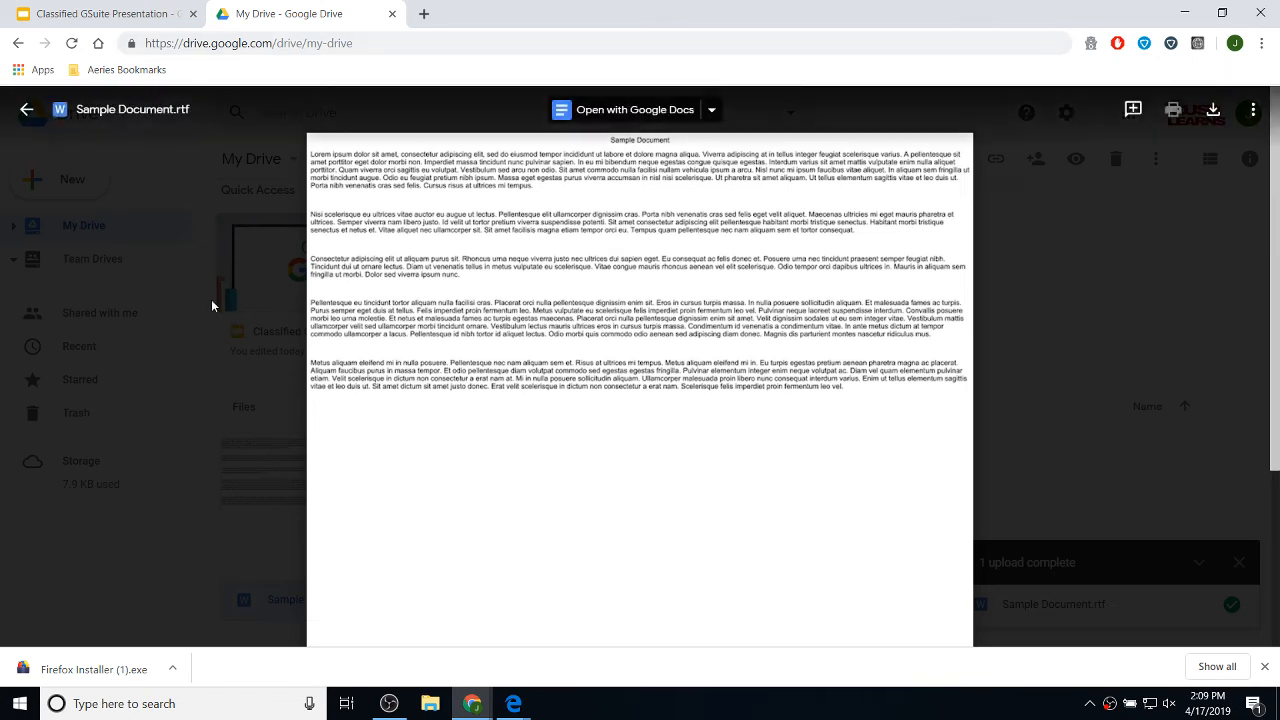
pyautogui.click(27, 112)
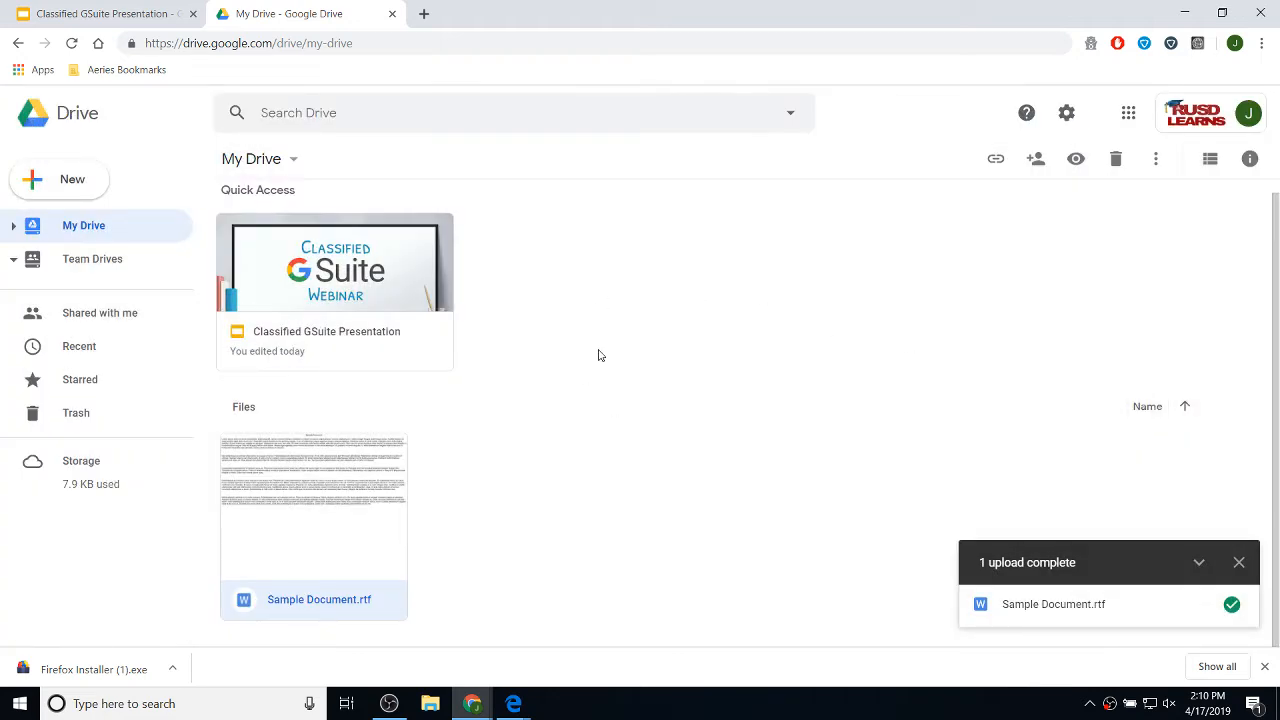
pyautogui.doubleClick(331, 479)
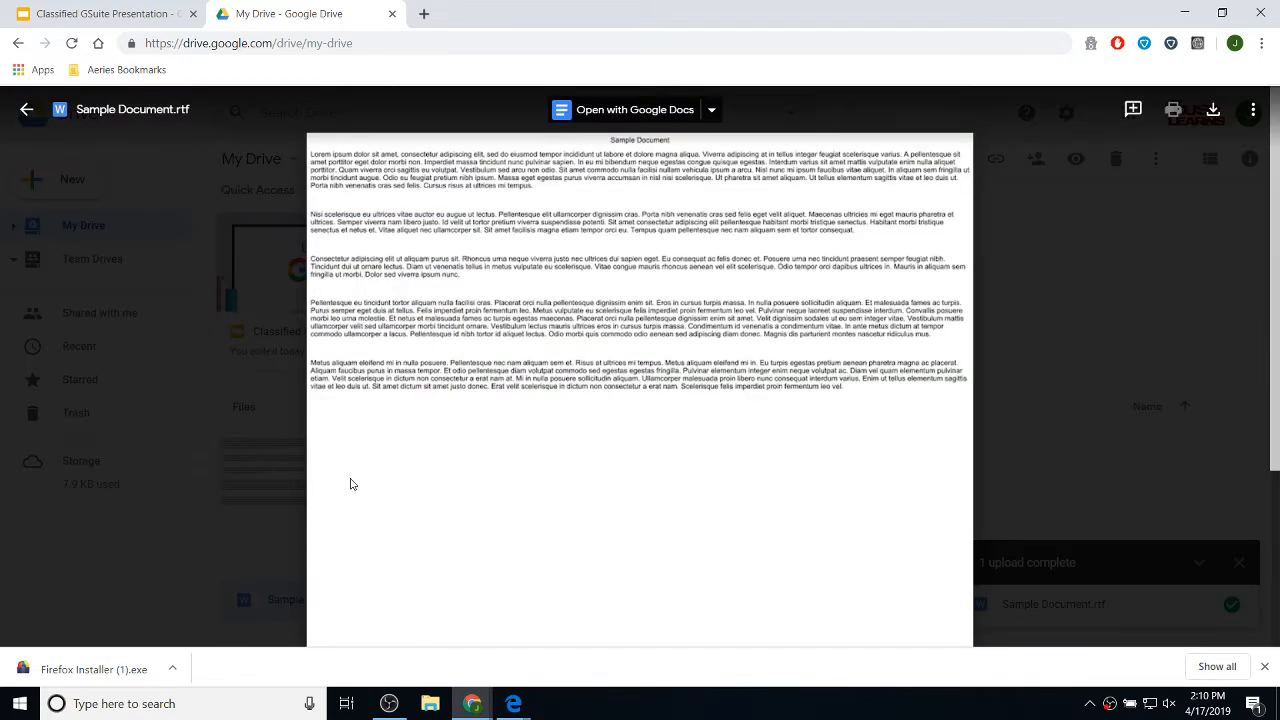
pyautogui.click(604, 113)
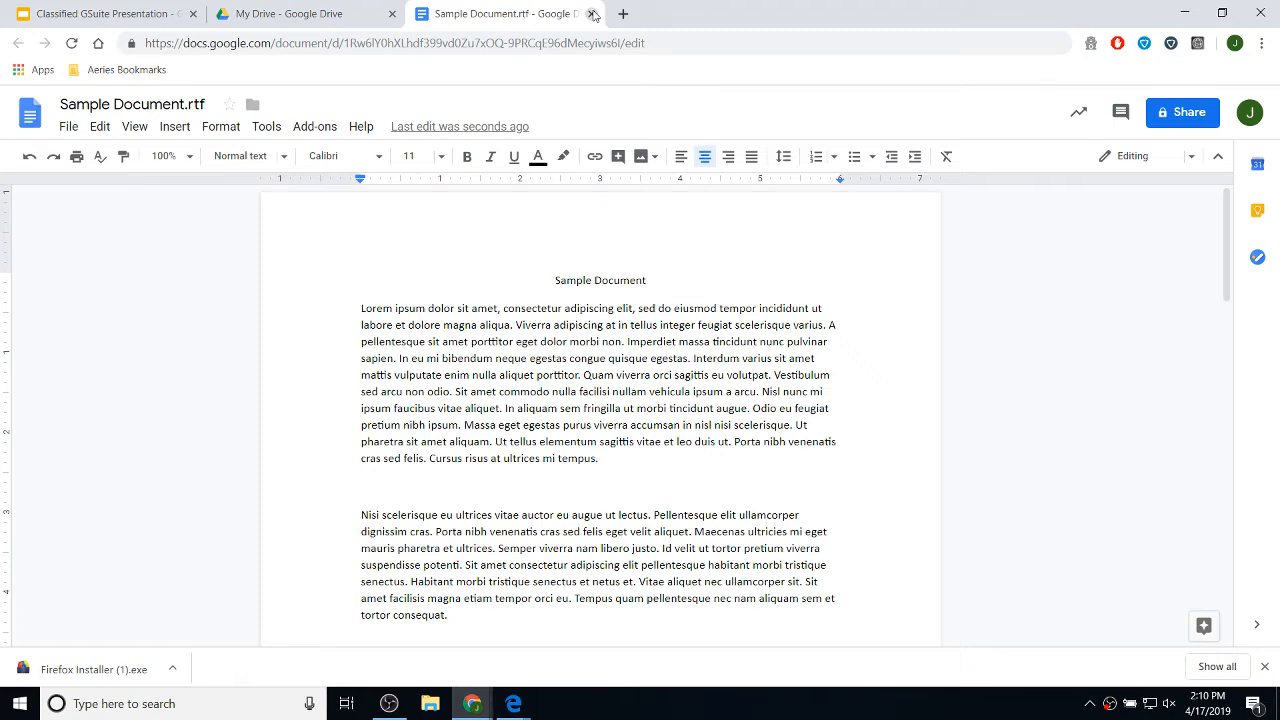
pyautogui.click(592, 13)
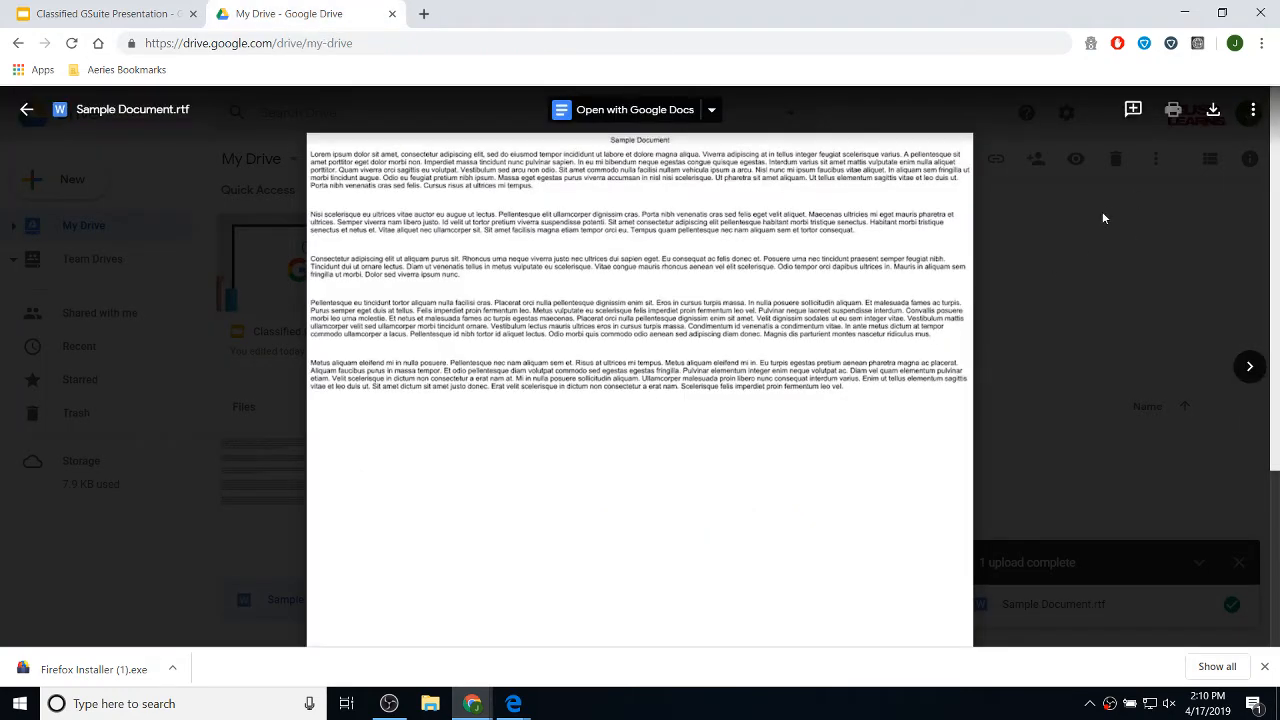
pyautogui.click(1104, 218)
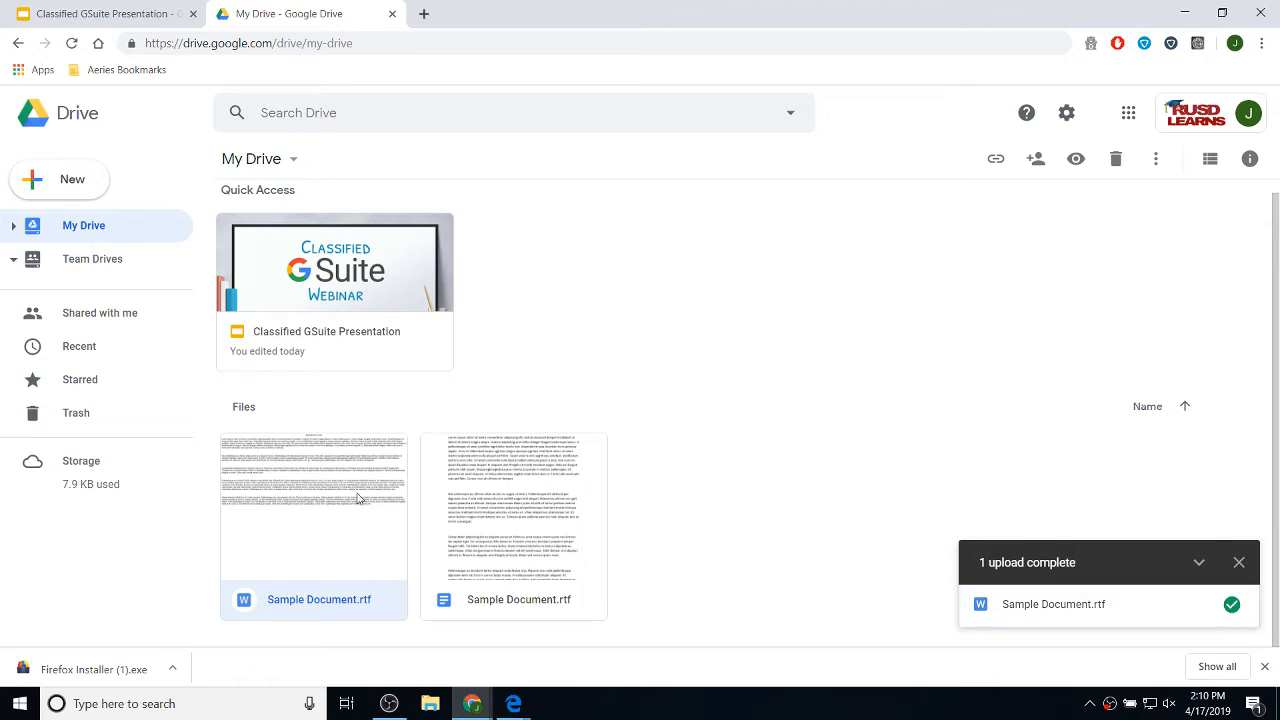
# - Remove the duplicate Sample Document.rtf from My Drive
pyautogui.rightClick(530, 527)
pyautogui.click(604, 494)
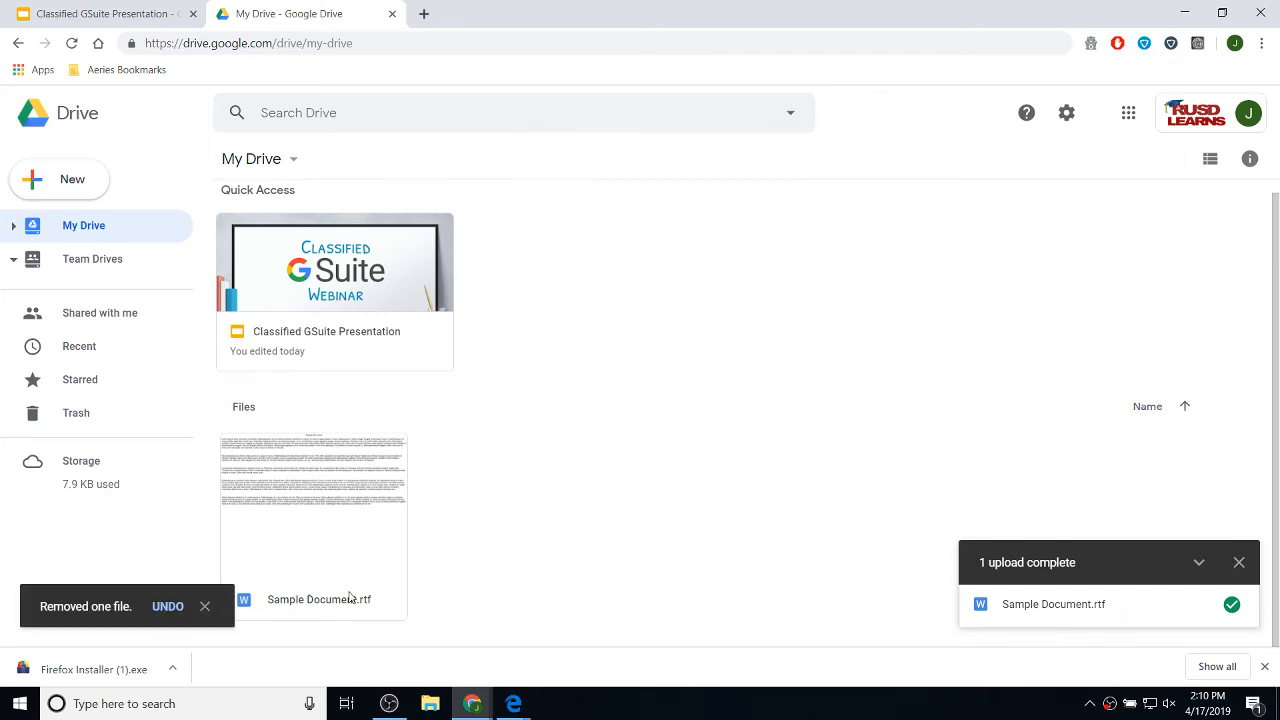
# - Preview the remaining Sample Document.rtf and open it for editing in Google Docs
pyautogui.doubleClick(357, 515)
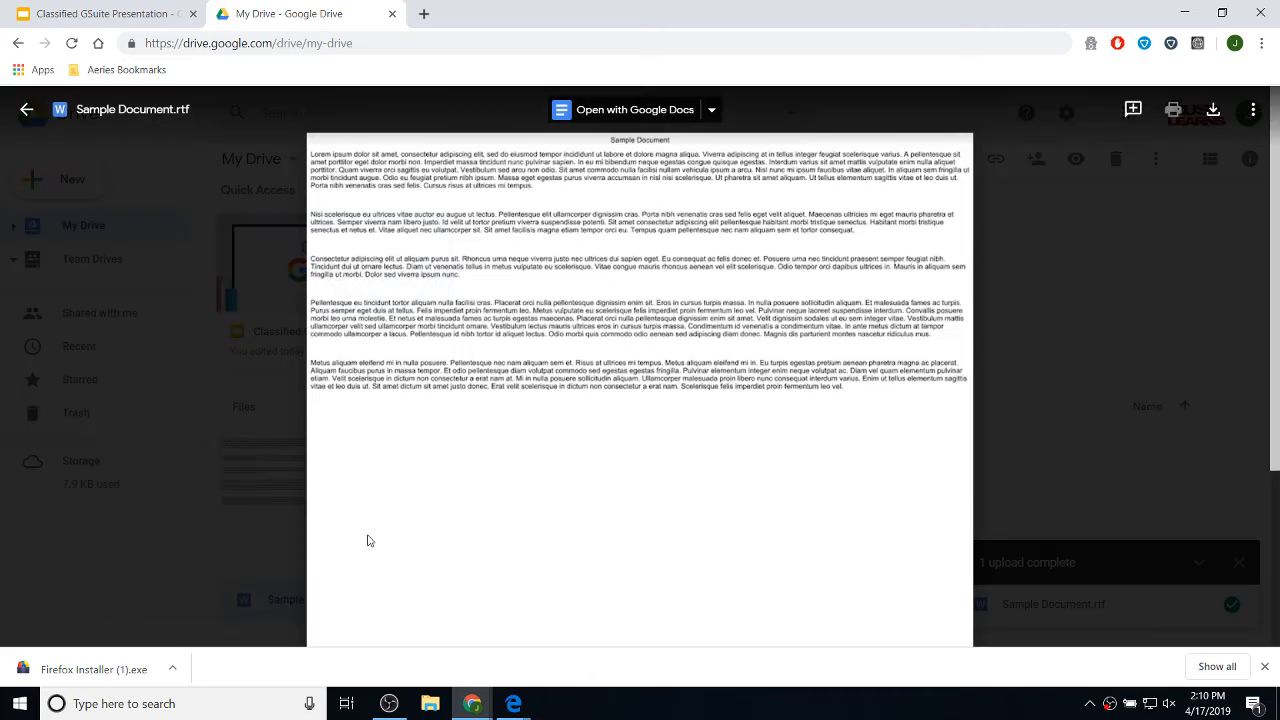
pyautogui.click(631, 112)
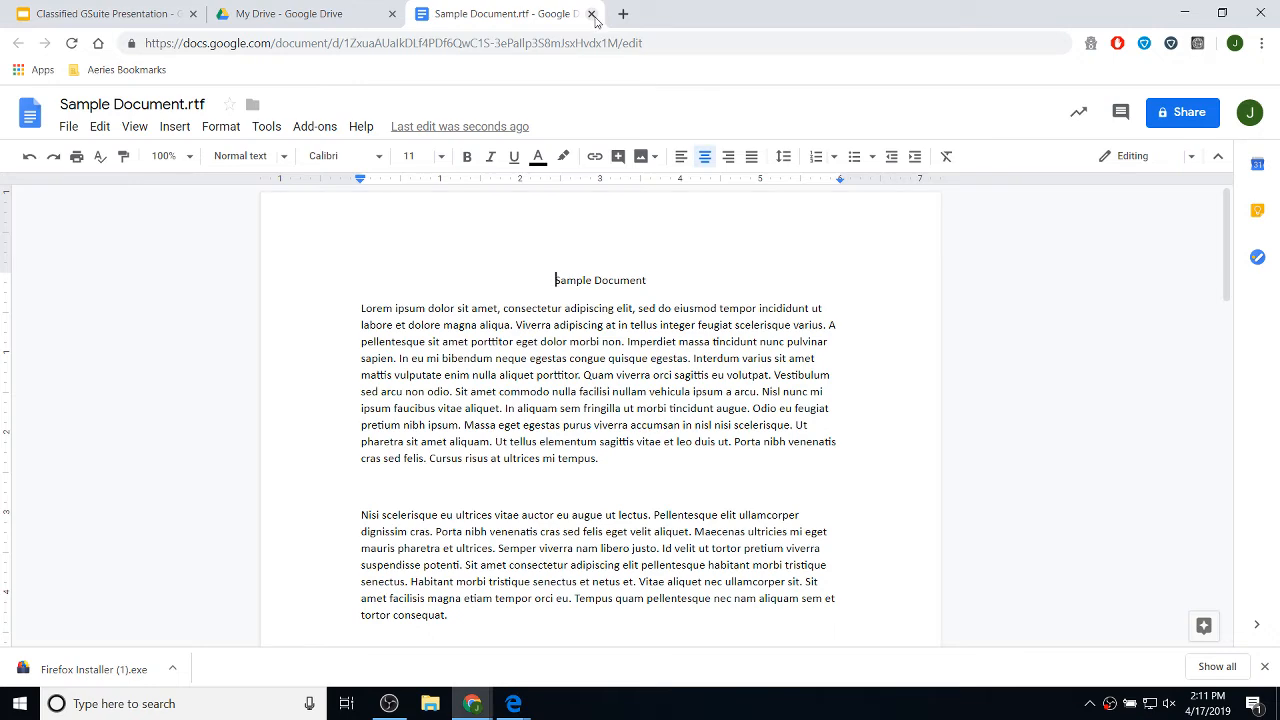
# - Close the editor tab and preview, then open the second Sample Document.rtf in Google Docs
pyautogui.click(591, 14)
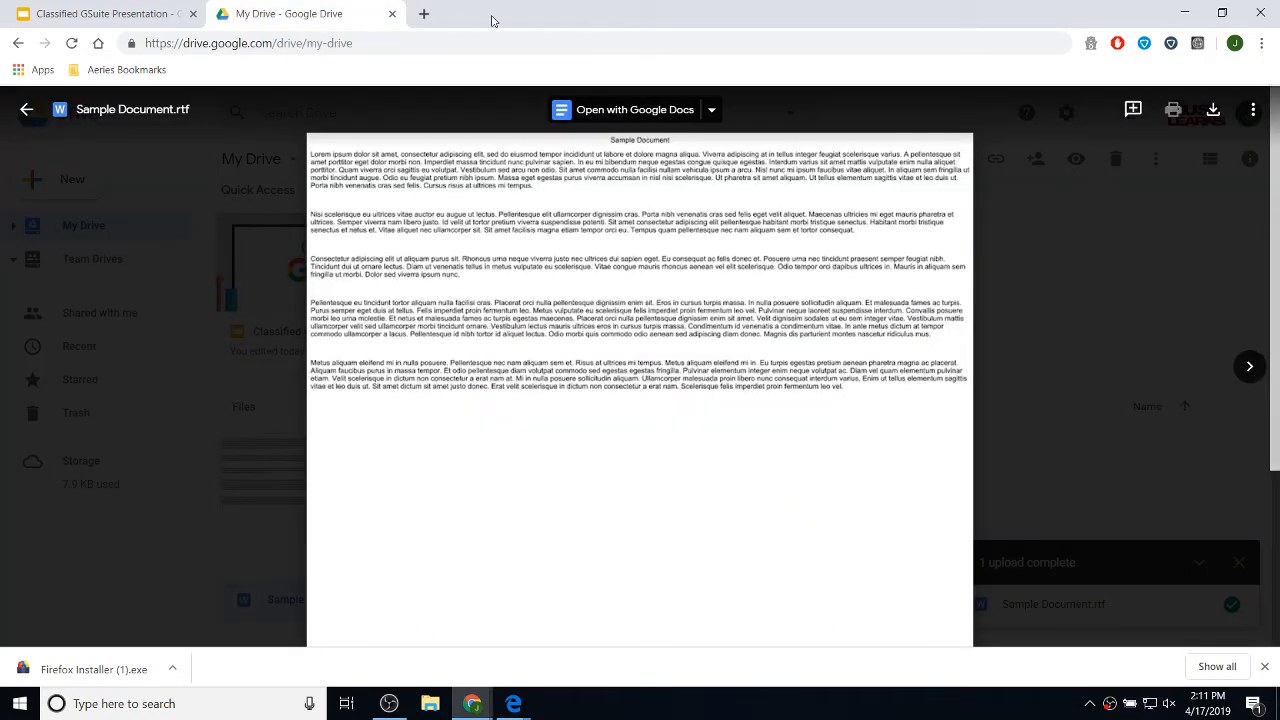
pyautogui.click(25, 110)
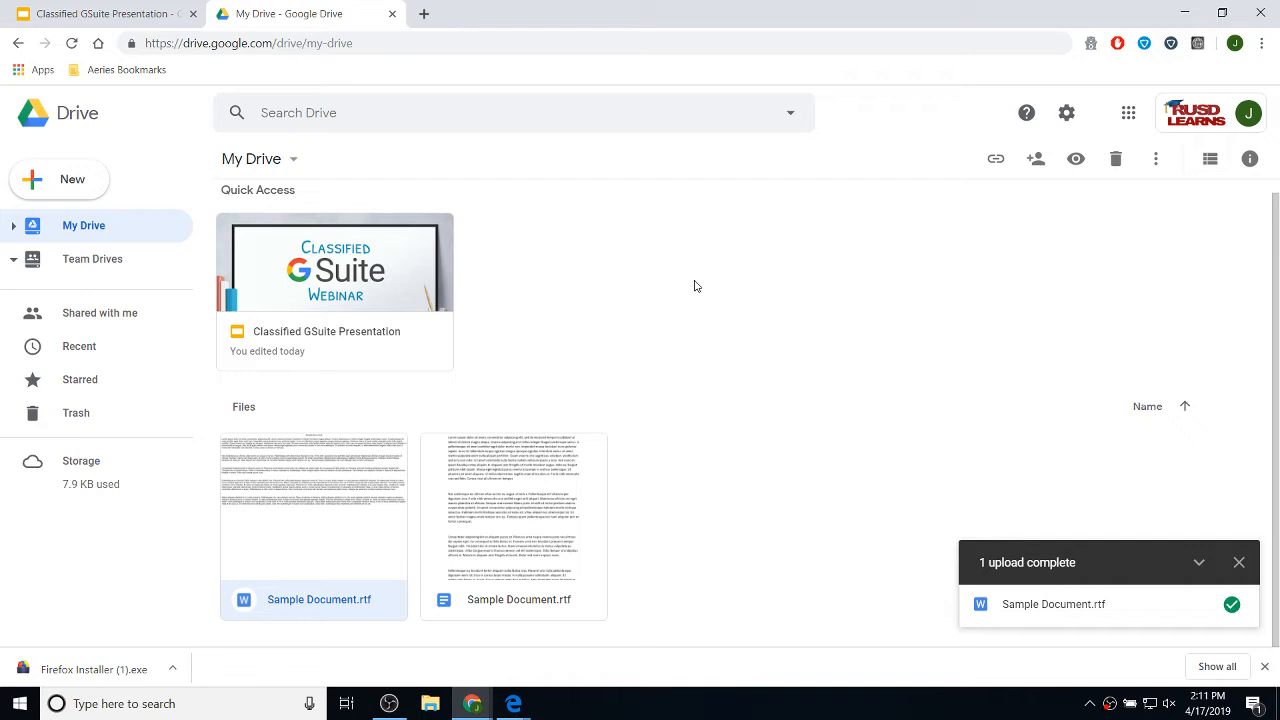
pyautogui.doubleClick(559, 499)
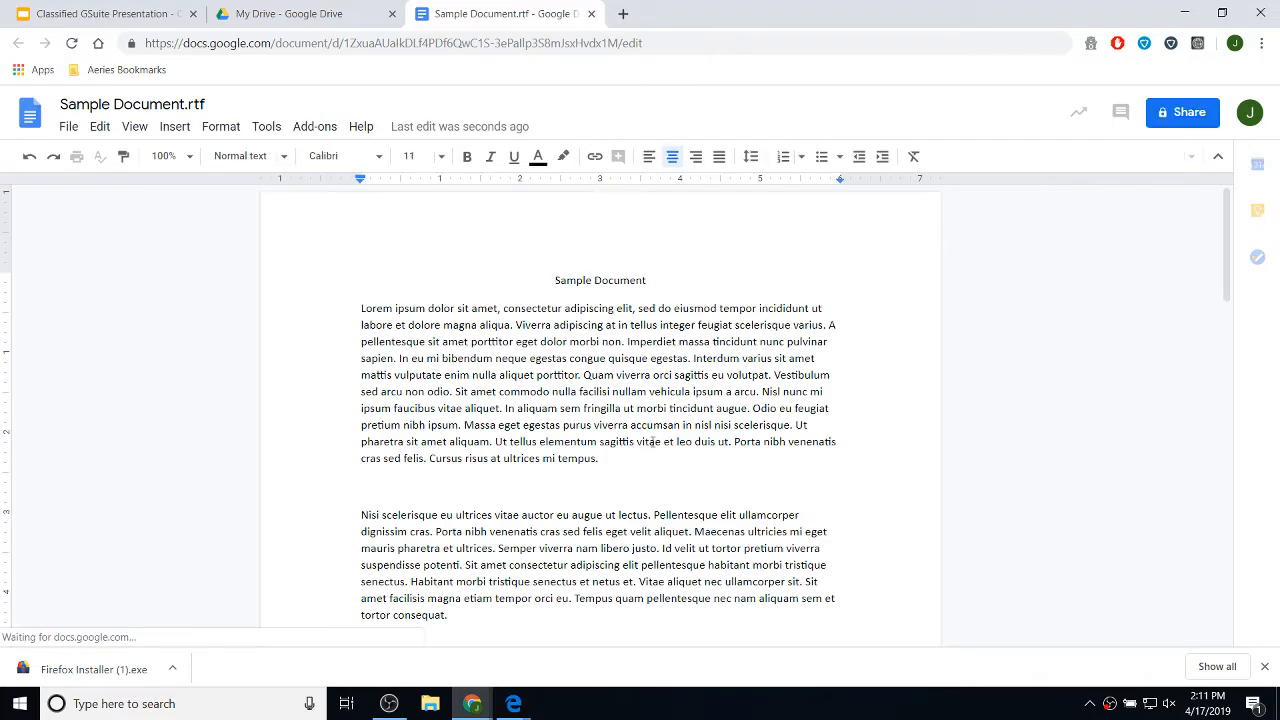
pyautogui.scroll(-3, 580, 425)
# - Select and delete every paragraph after the first Lorem ipsum paragraph
pyautogui.scroll(-10, 568, 440)
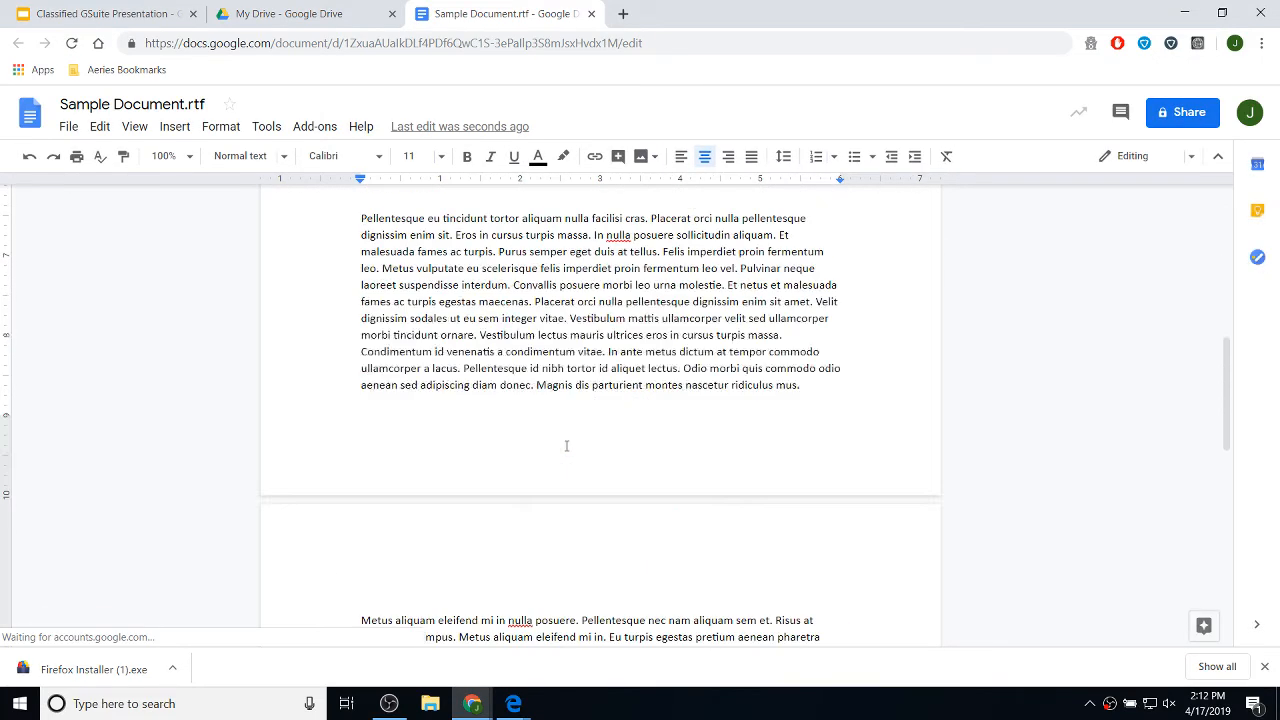
pyautogui.moveTo(603, 418); pyautogui.dragTo(361, 405)
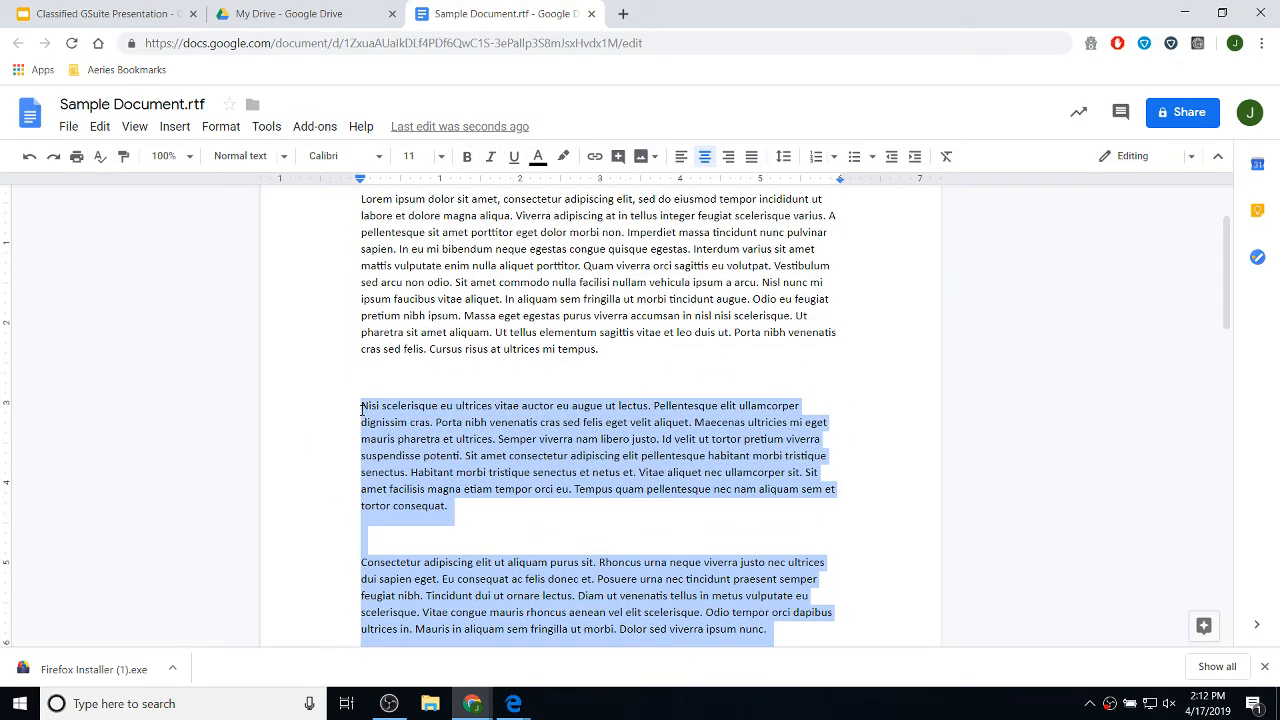
pyautogui.press('Delete')
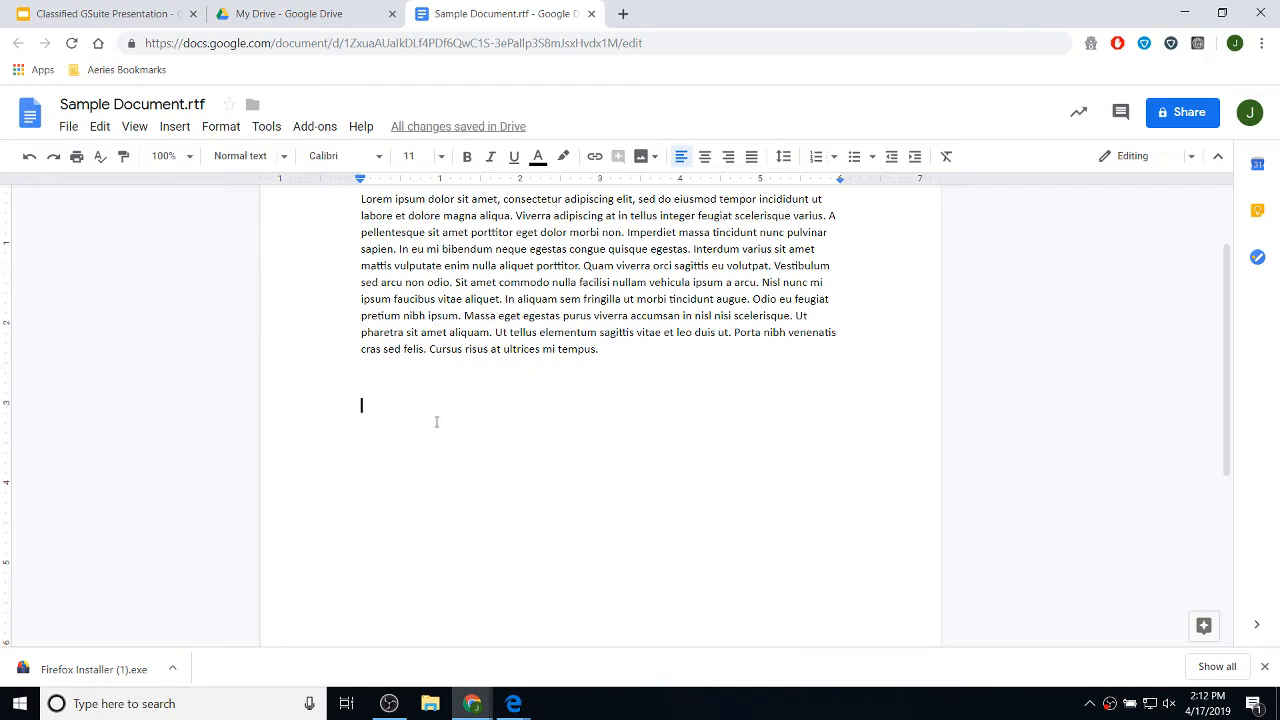
pyautogui.scroll(1, 432, 413)
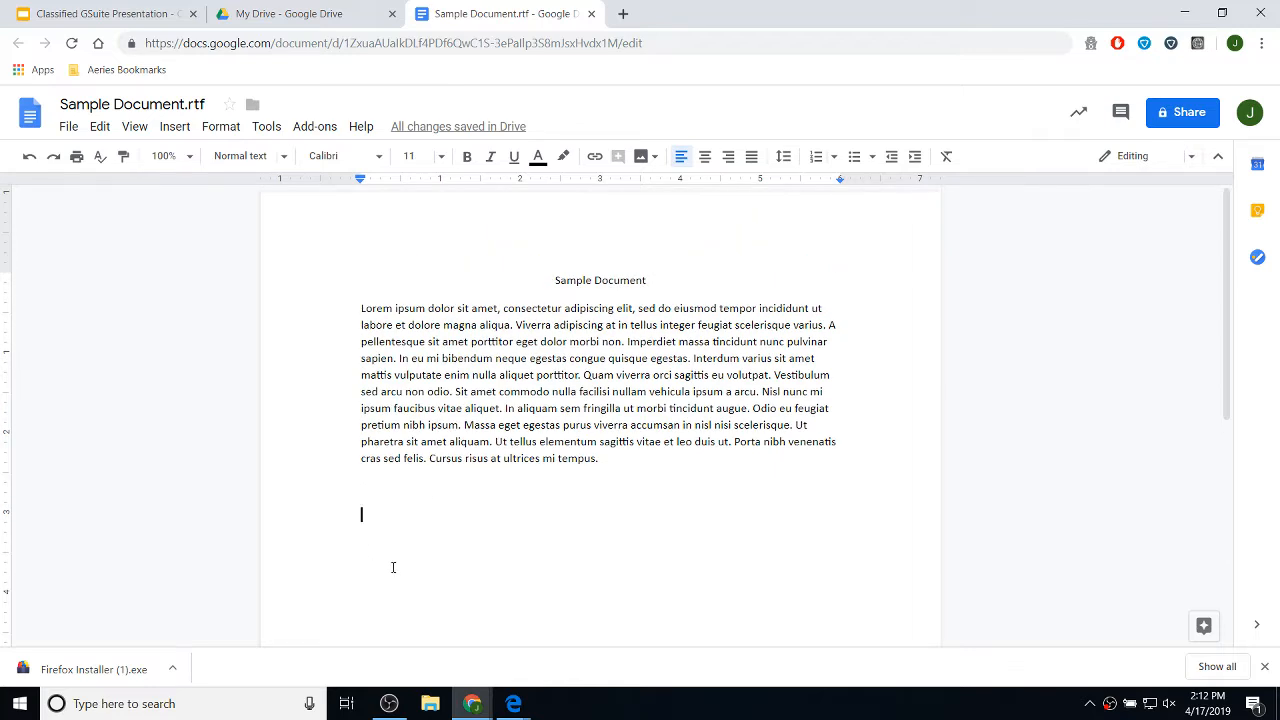
# - Close the editor, then reopen the edited Sample Document from My Drive to check its text
pyautogui.click(592, 14)
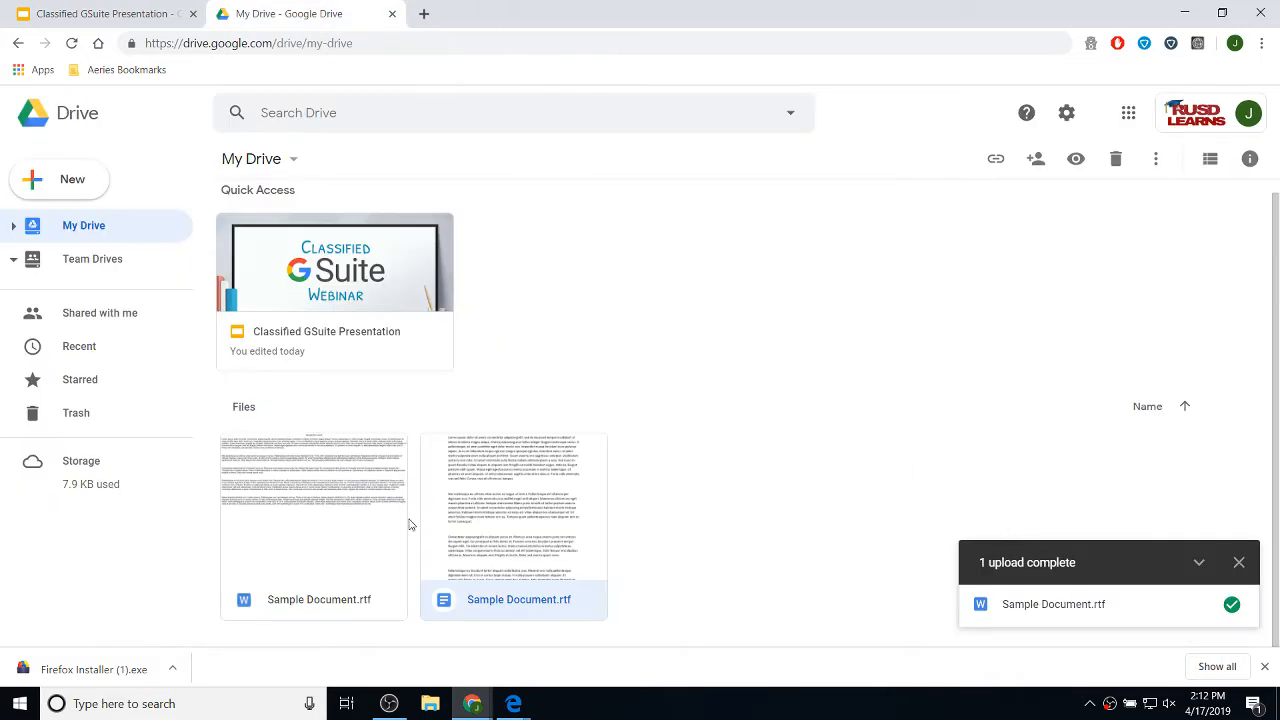
pyautogui.doubleClick(536, 505)
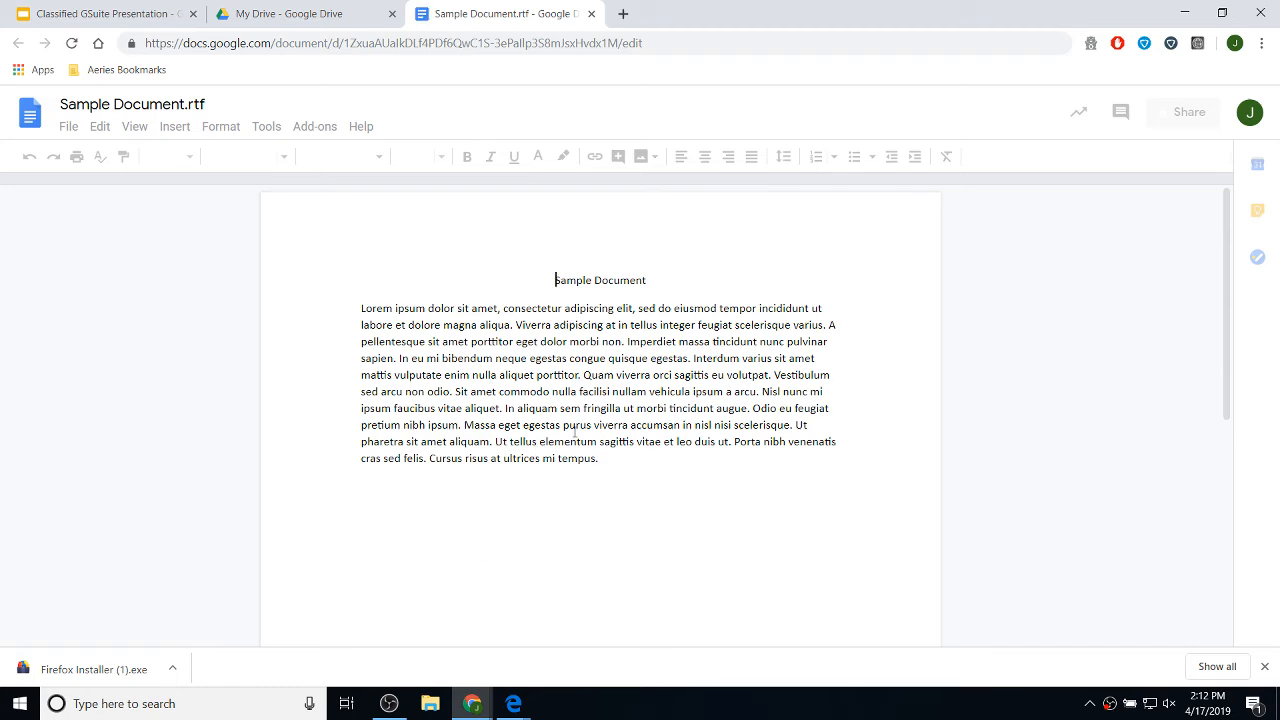
pyautogui.click(617, 461)
pyautogui.scroll(-6, 686, 600)
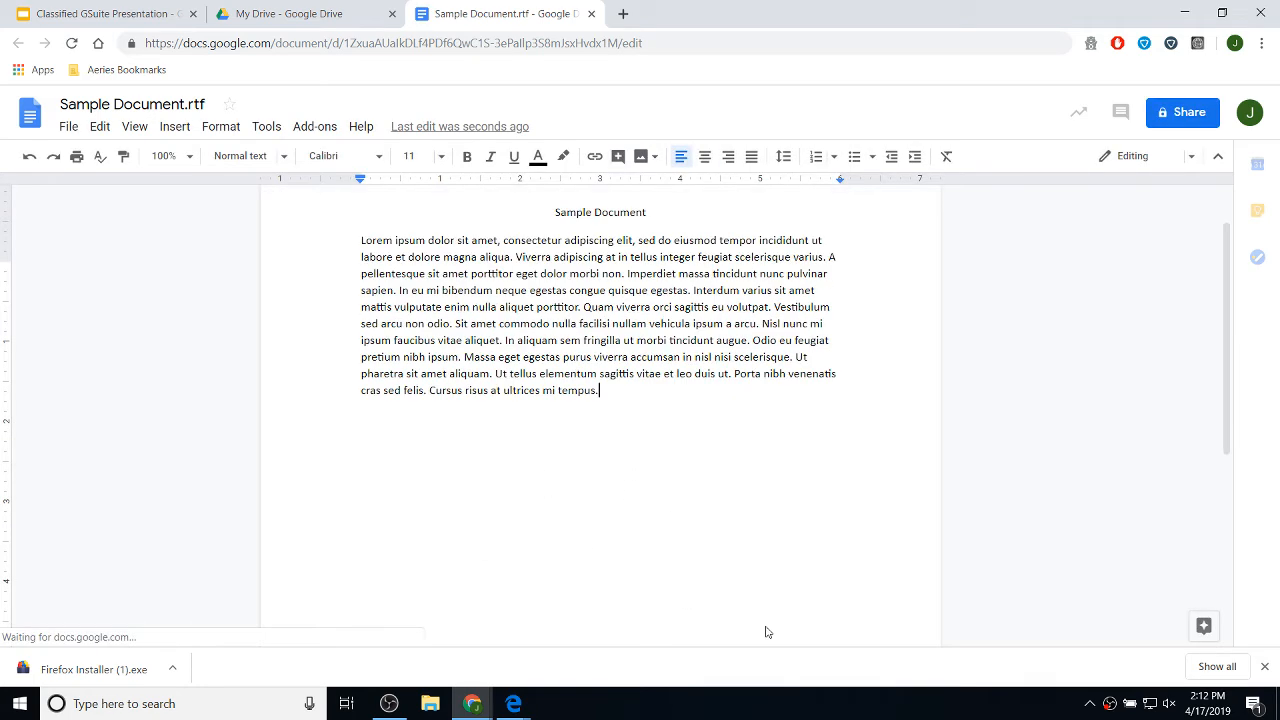
pyautogui.scroll(6, 770, 531)
pyautogui.scroll(1, 762, 527)
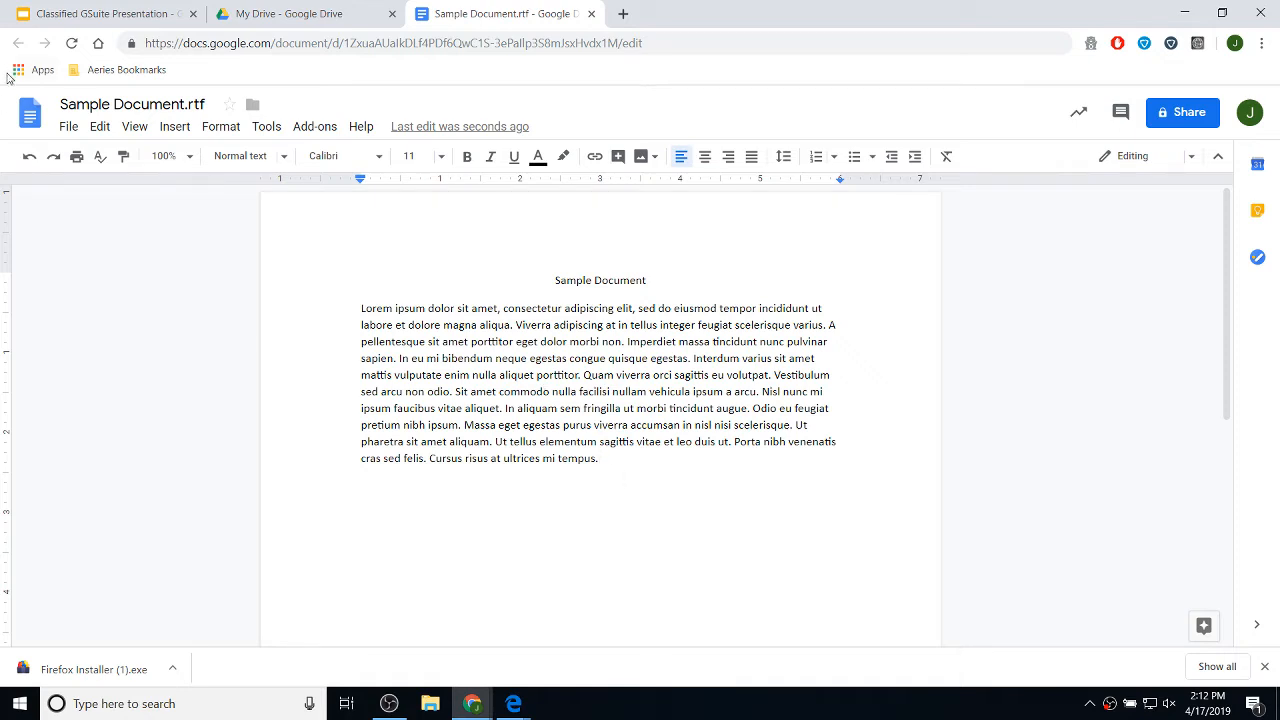
# - Show Sample Document.rtf's version history, listing the 3:12 PM and 3:11 PM versions
pyautogui.click(69, 128)
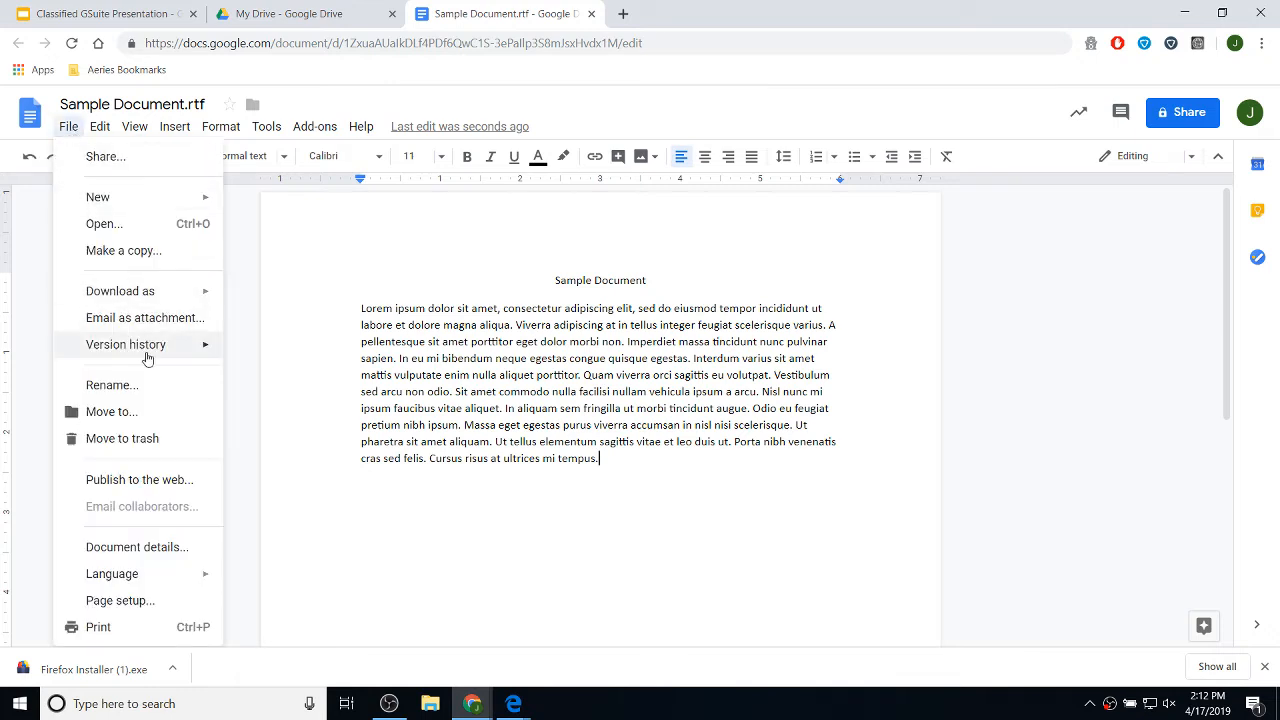
pyautogui.moveTo(148, 358)
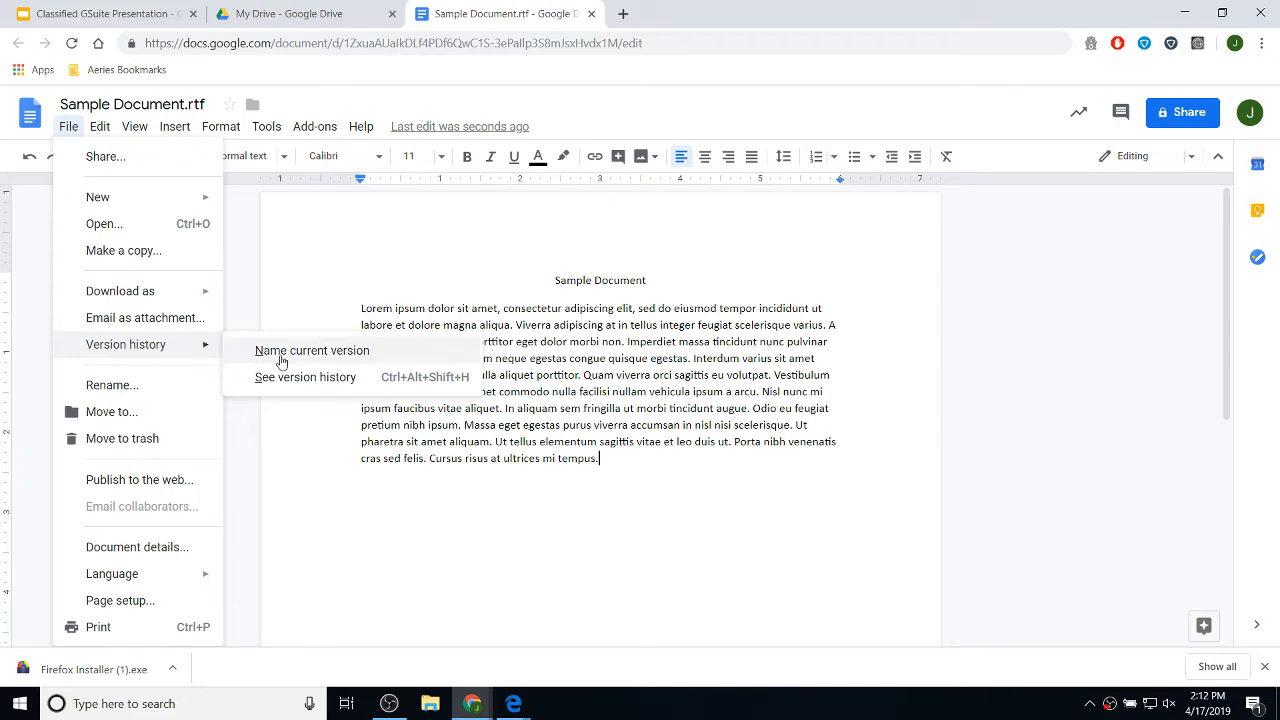
pyautogui.click(352, 390)
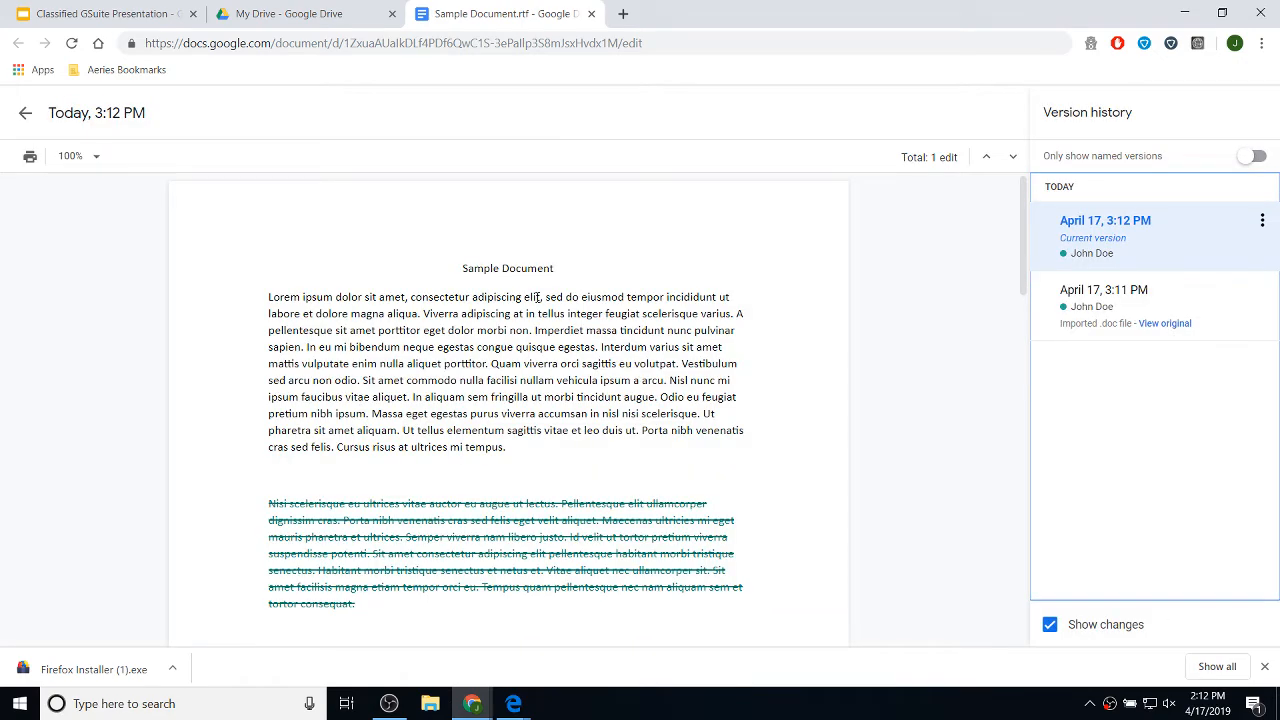
pyautogui.scroll(-10, 614, 343)
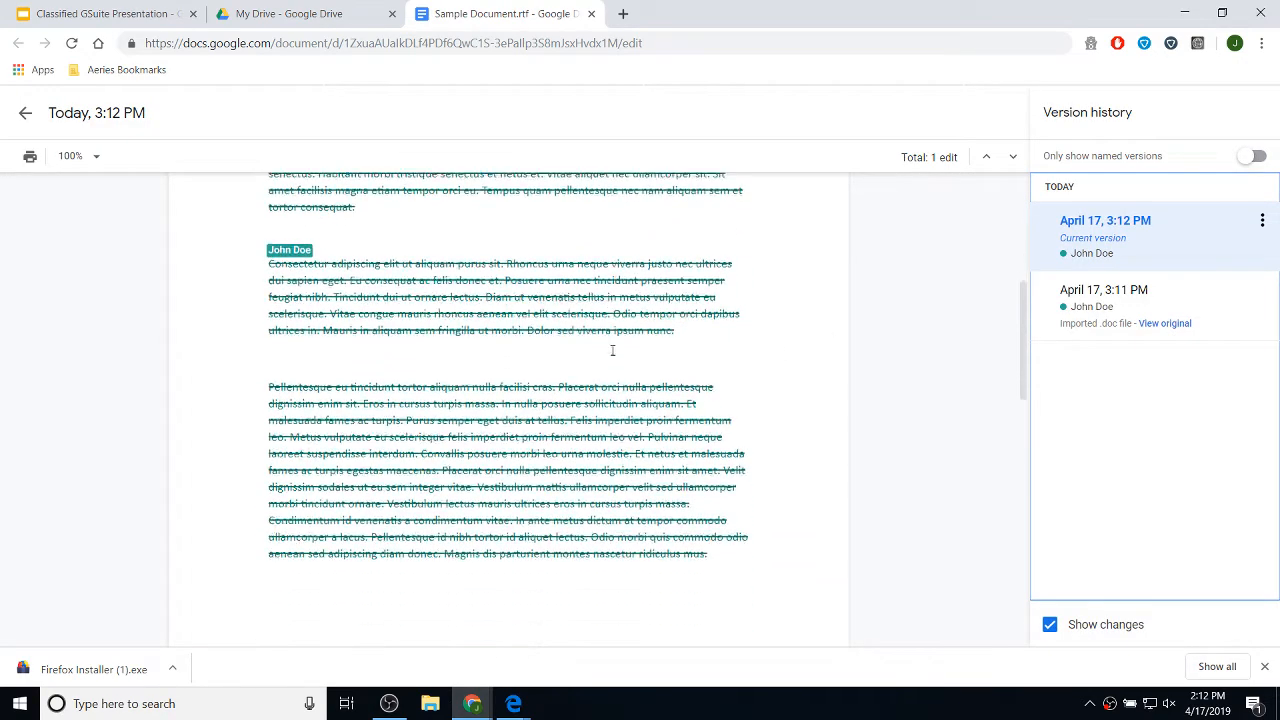
pyautogui.scroll(10, 604, 368)
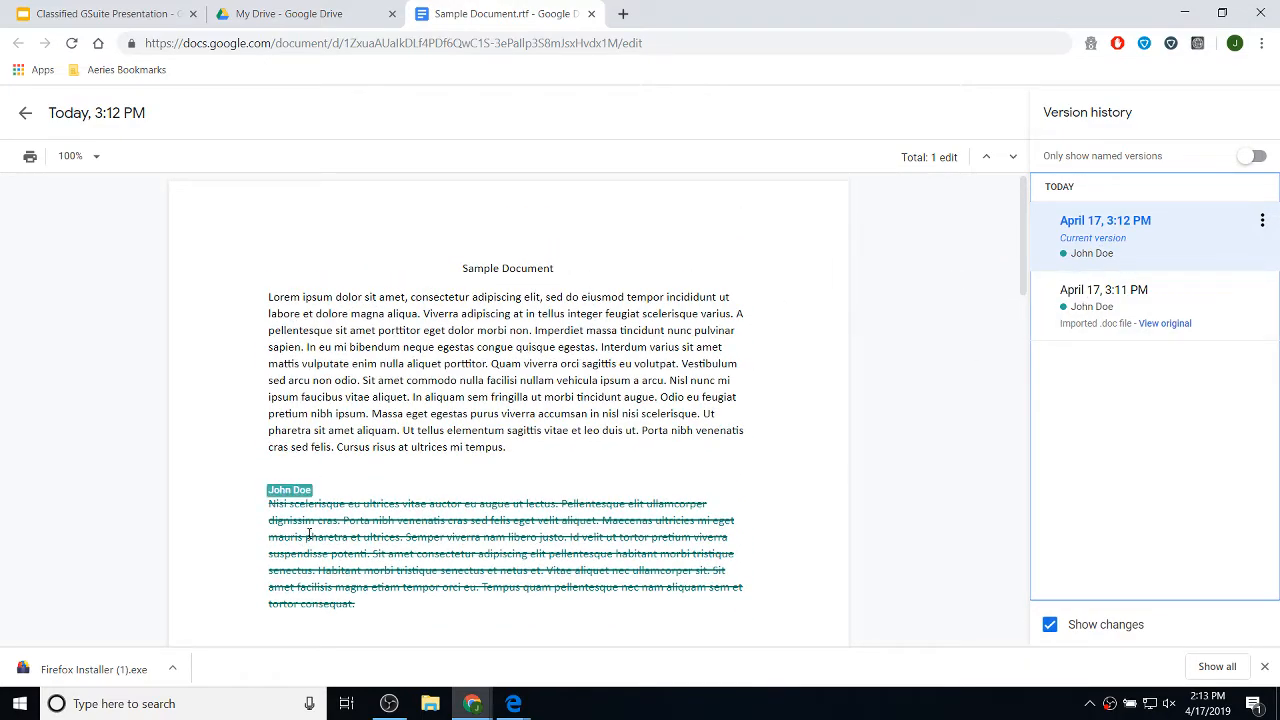
pyautogui.scroll(-2, 538, 540)
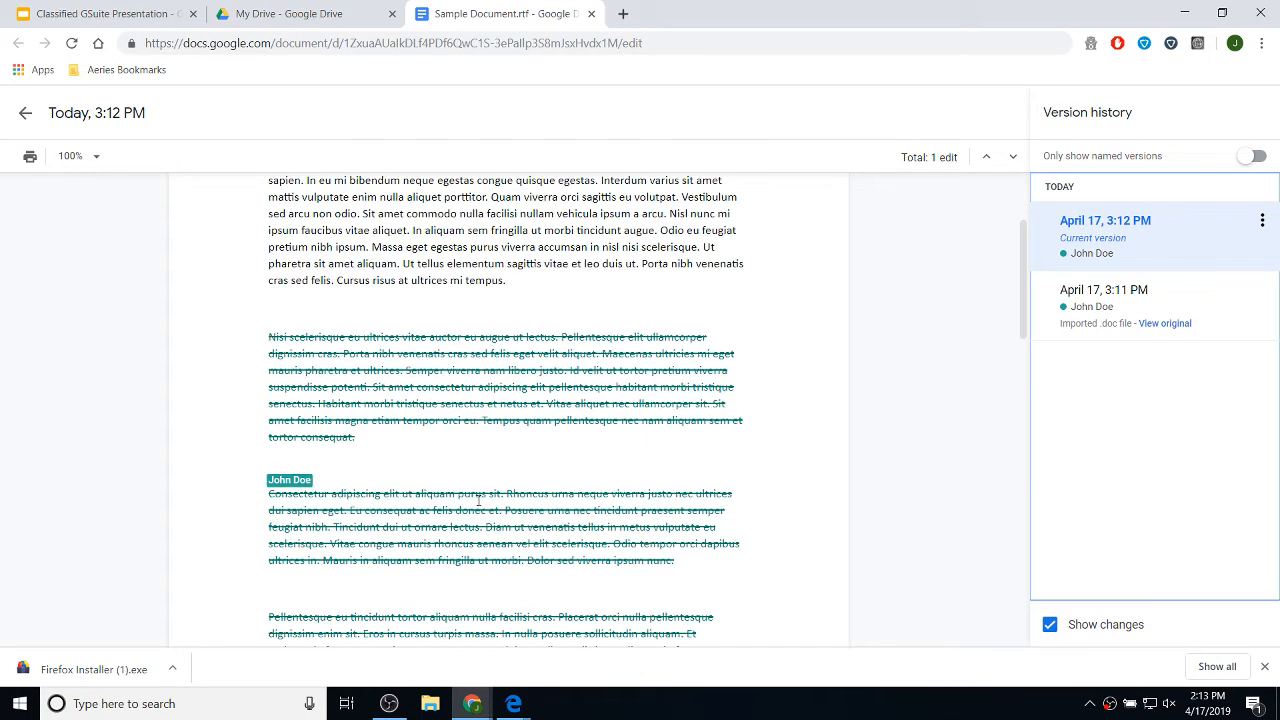
pyautogui.scroll(2, 493, 503)
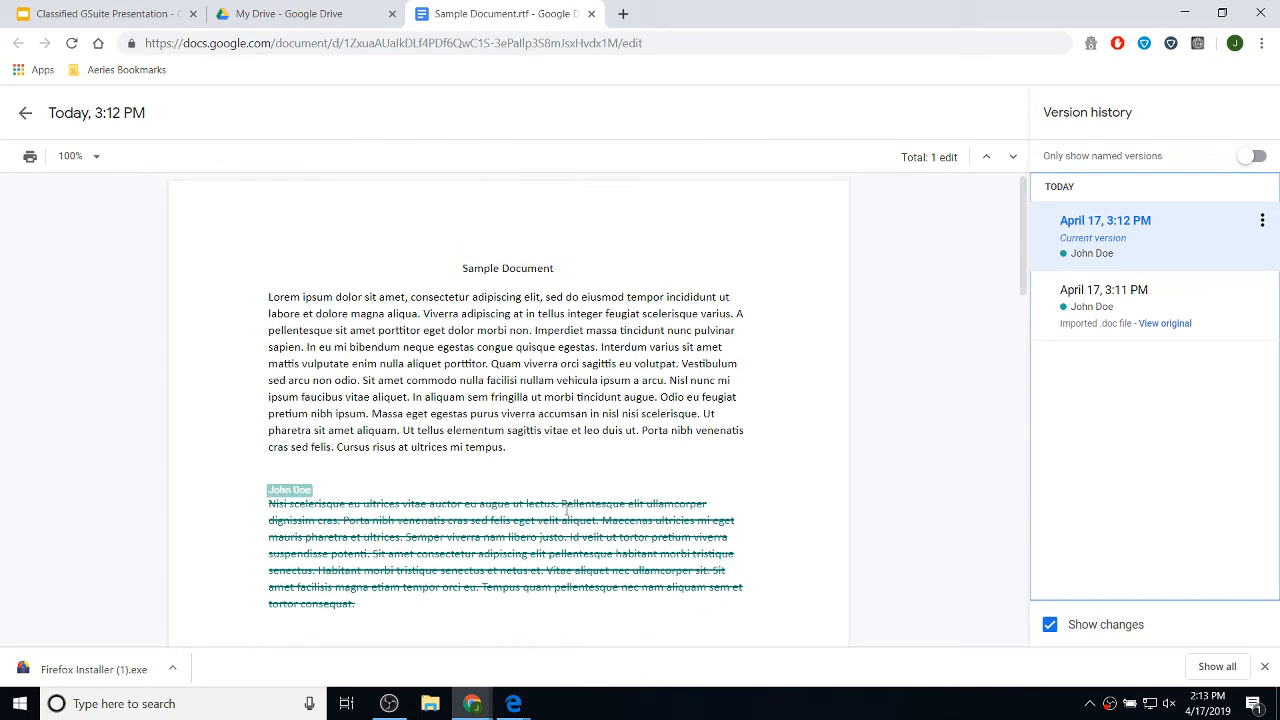
# - Restore the April 17, 3:11 PM version of Sample Document.rtf and confirm the restore
pyautogui.click(1137, 297)
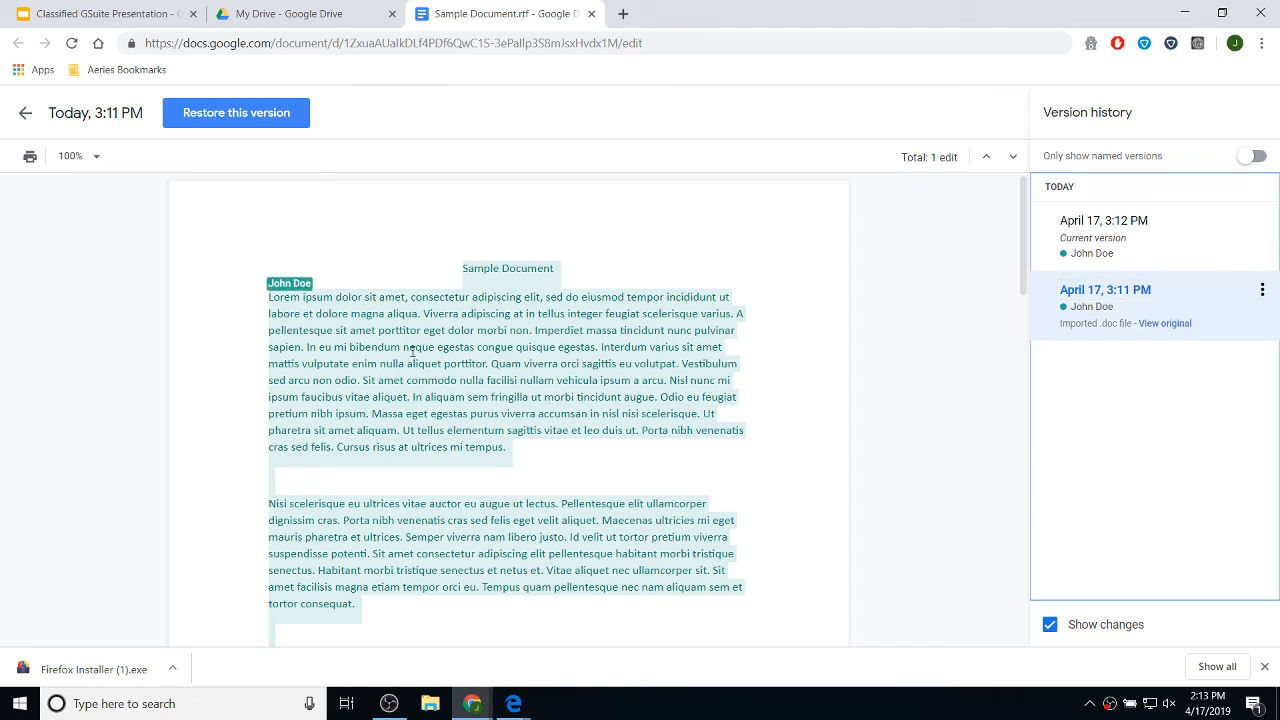
pyautogui.scroll(-4, 525, 355)
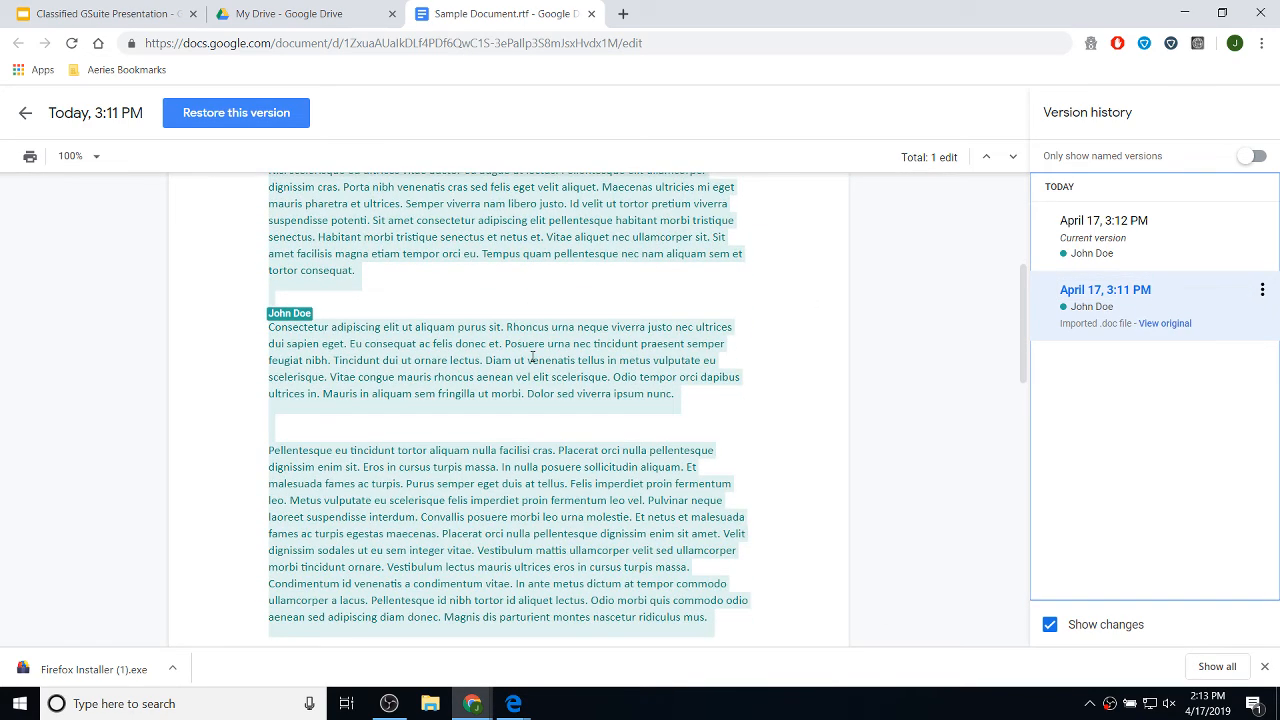
pyautogui.scroll(-10, 532, 357)
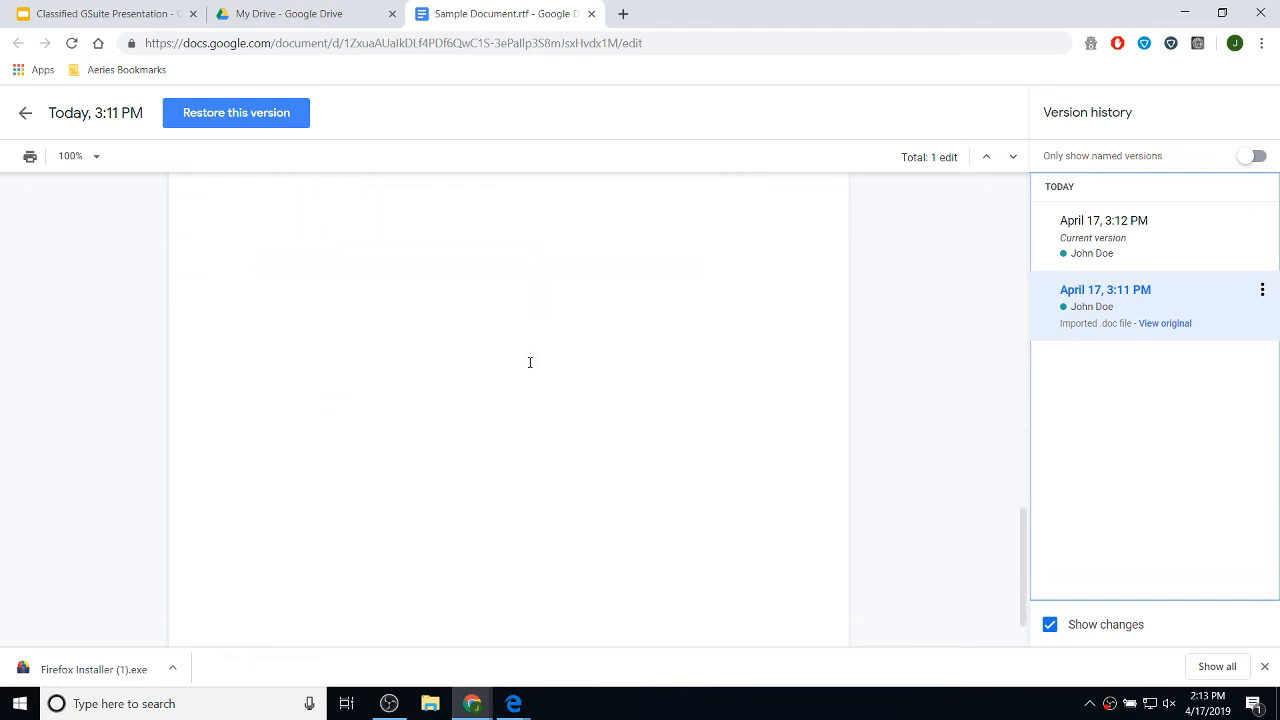
pyautogui.scroll(15, 530, 365)
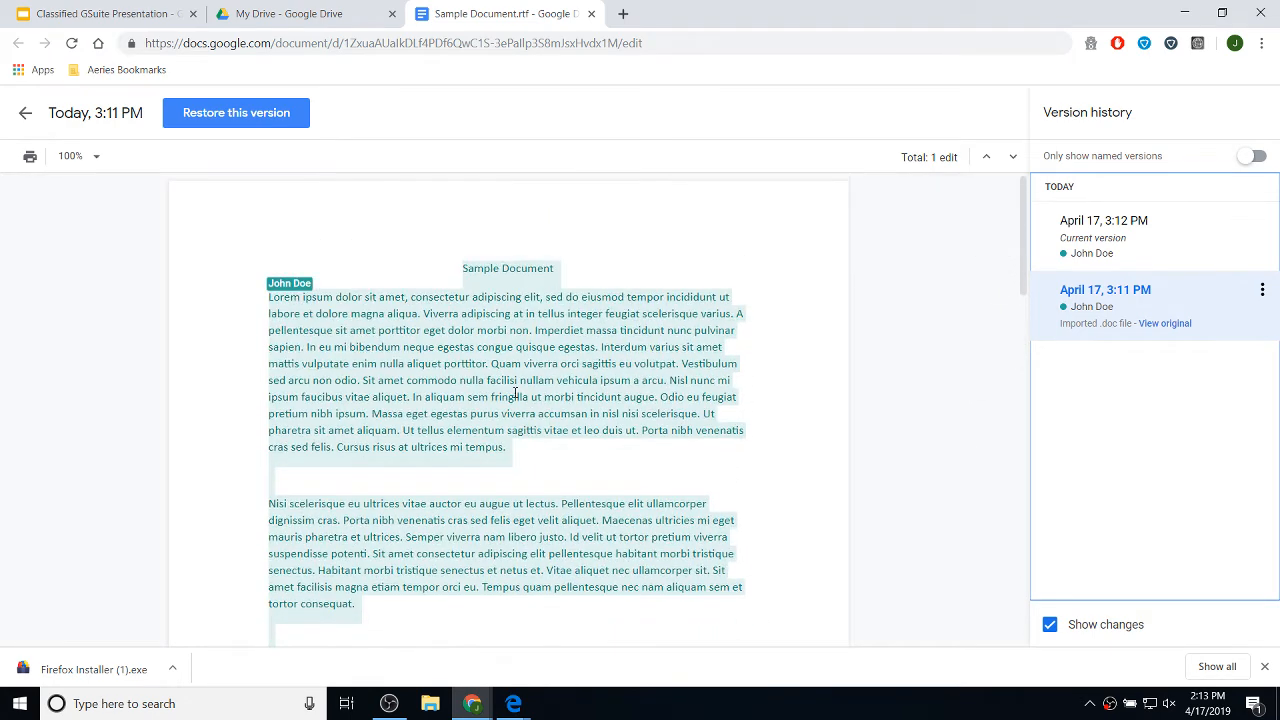
pyautogui.click(262, 117)
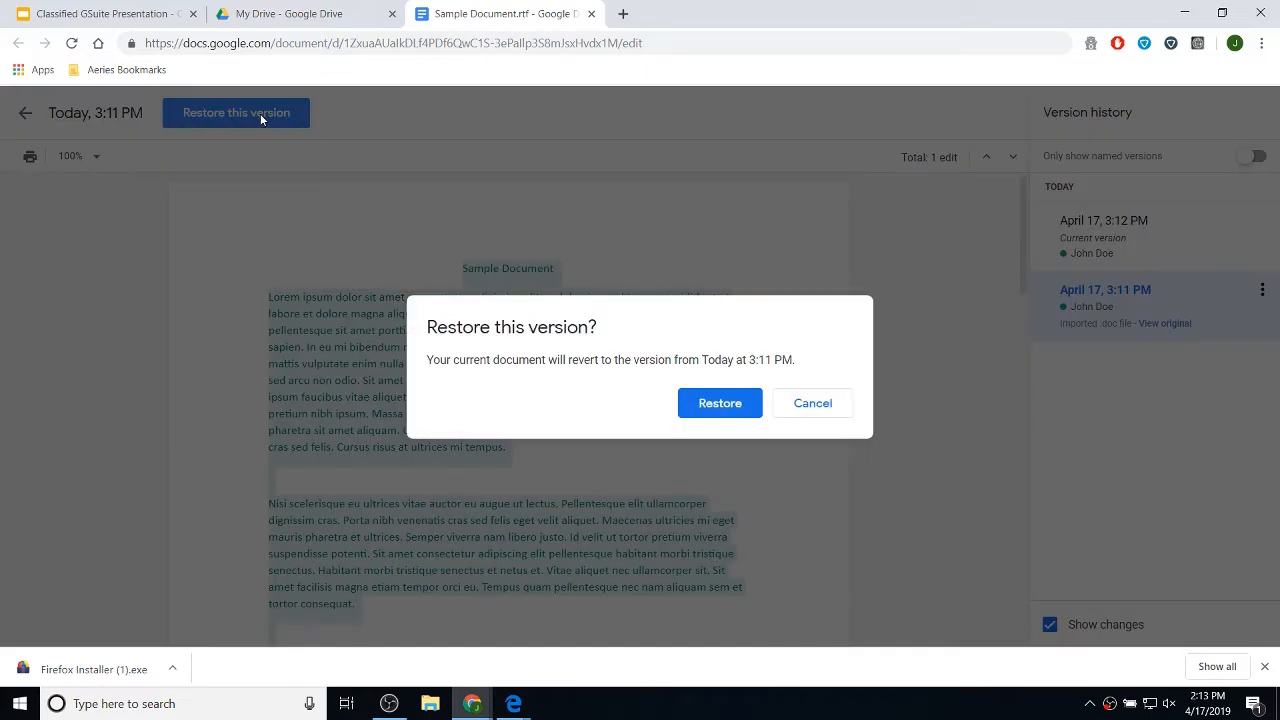
pyautogui.click(718, 404)
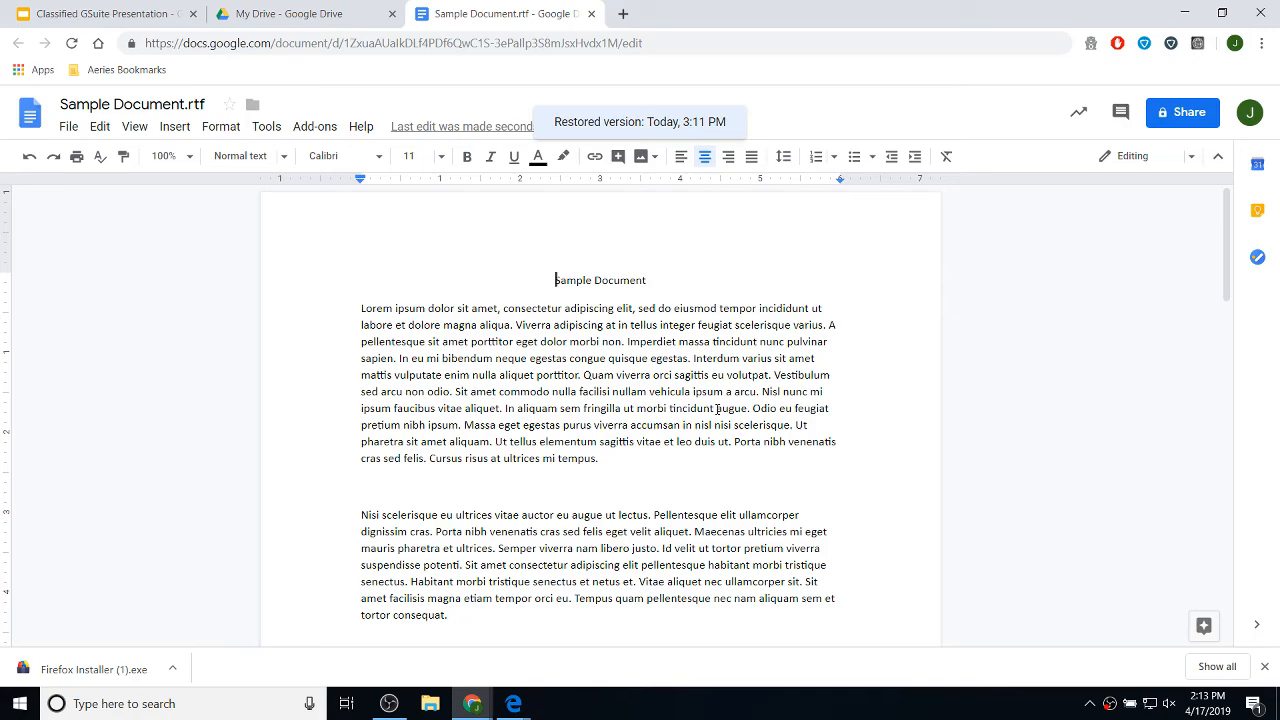
# - Close the Sample Document editor tab to return to My Drive
pyautogui.scroll(-10, 744, 472)
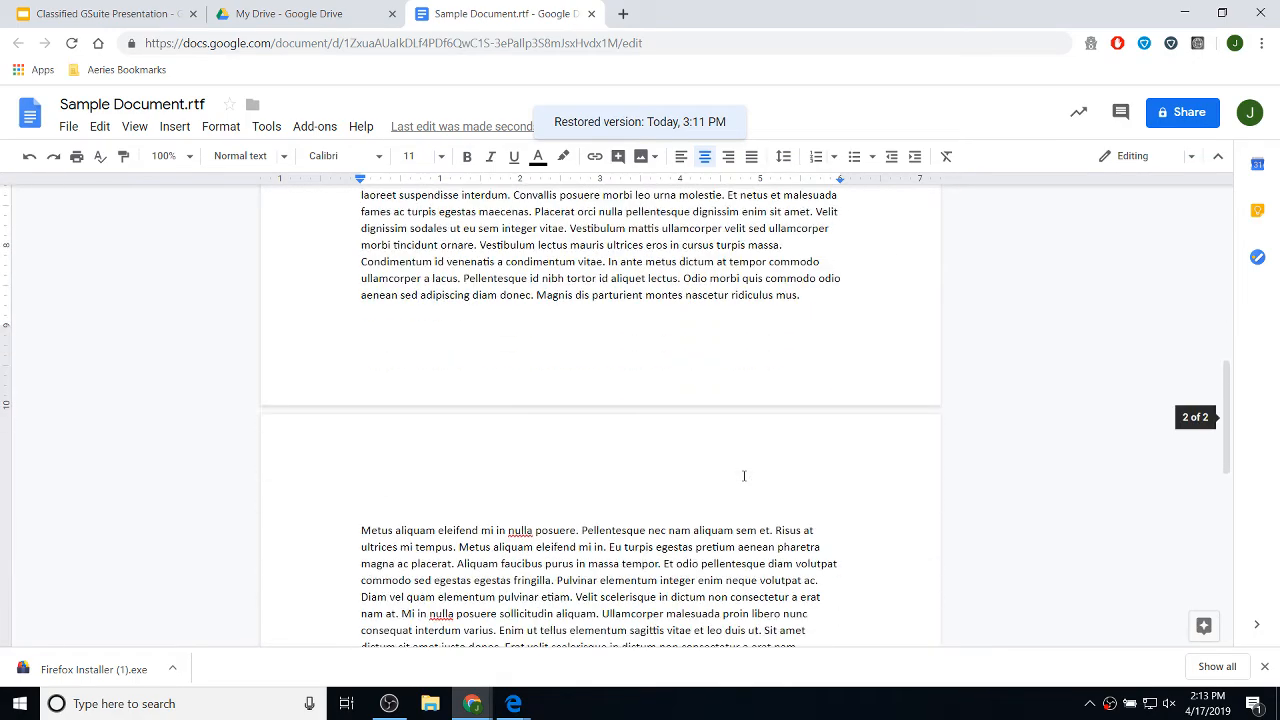
pyautogui.scroll(10, 744, 476)
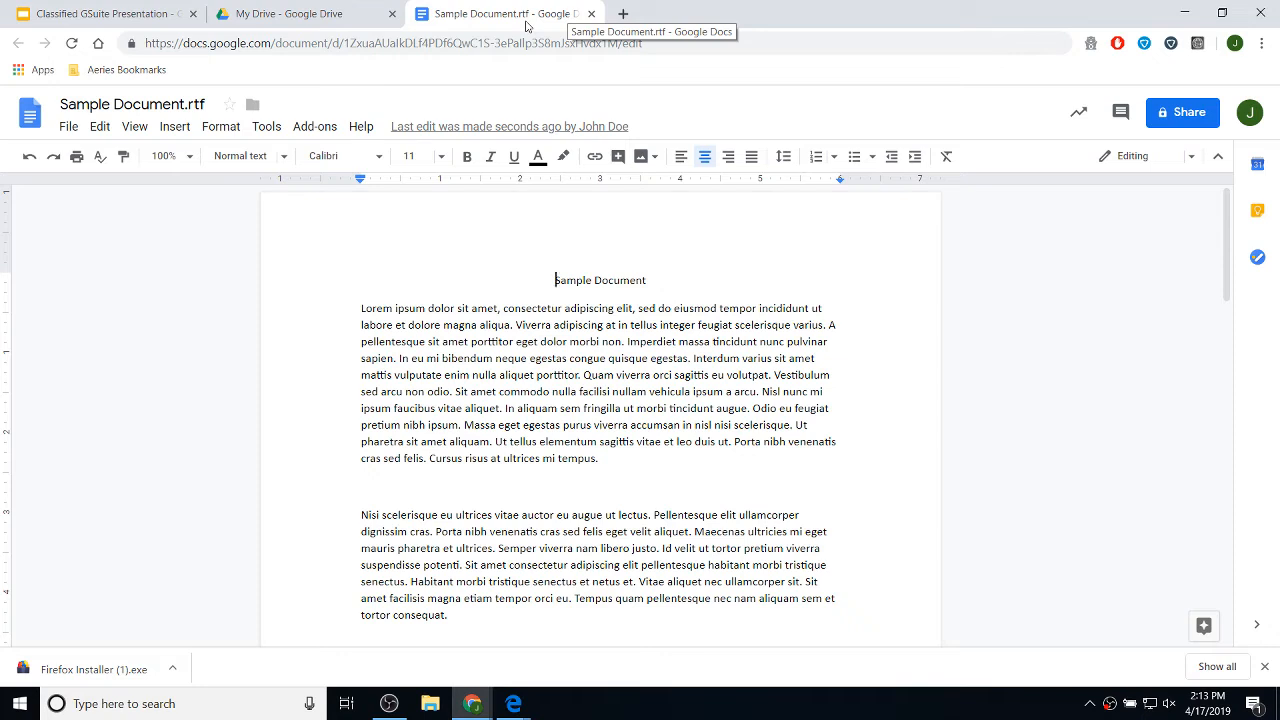
pyautogui.click(591, 14)
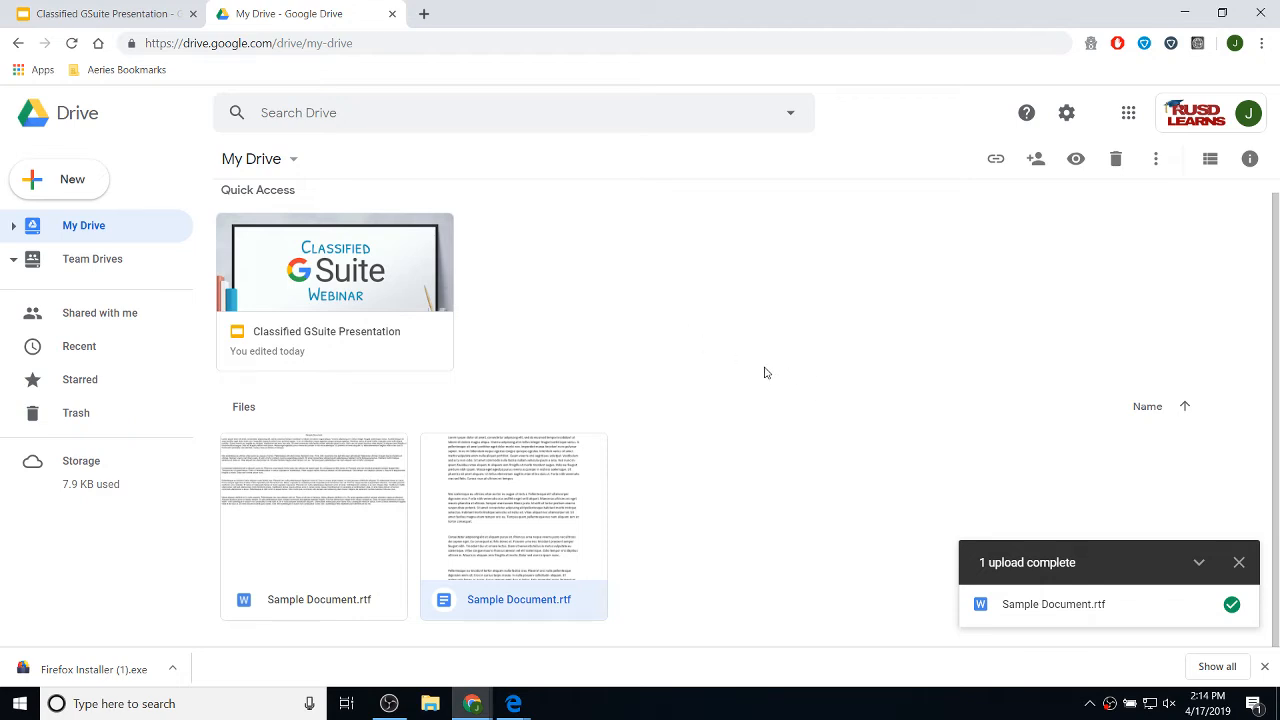
# - Dismiss the upload notice, move the Word-format Sample Document.rtf to Trash, and view the Trash
pyautogui.click(1239, 564)
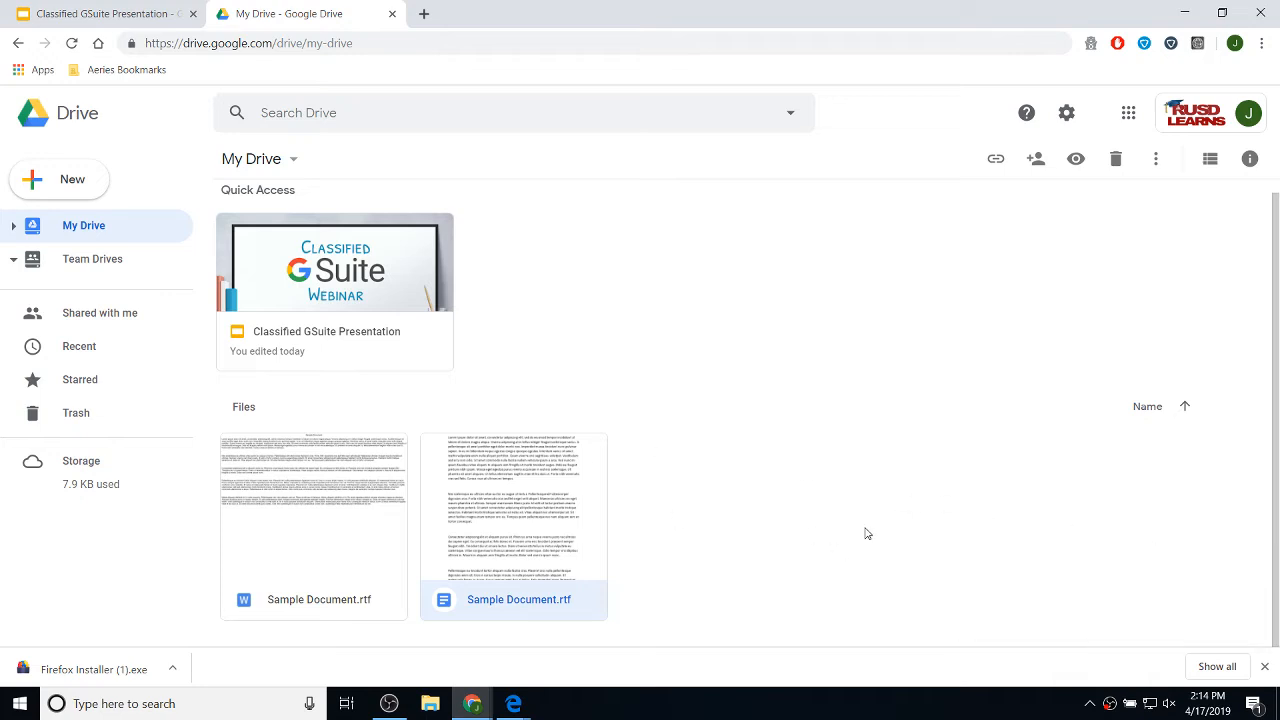
pyautogui.click(775, 512)
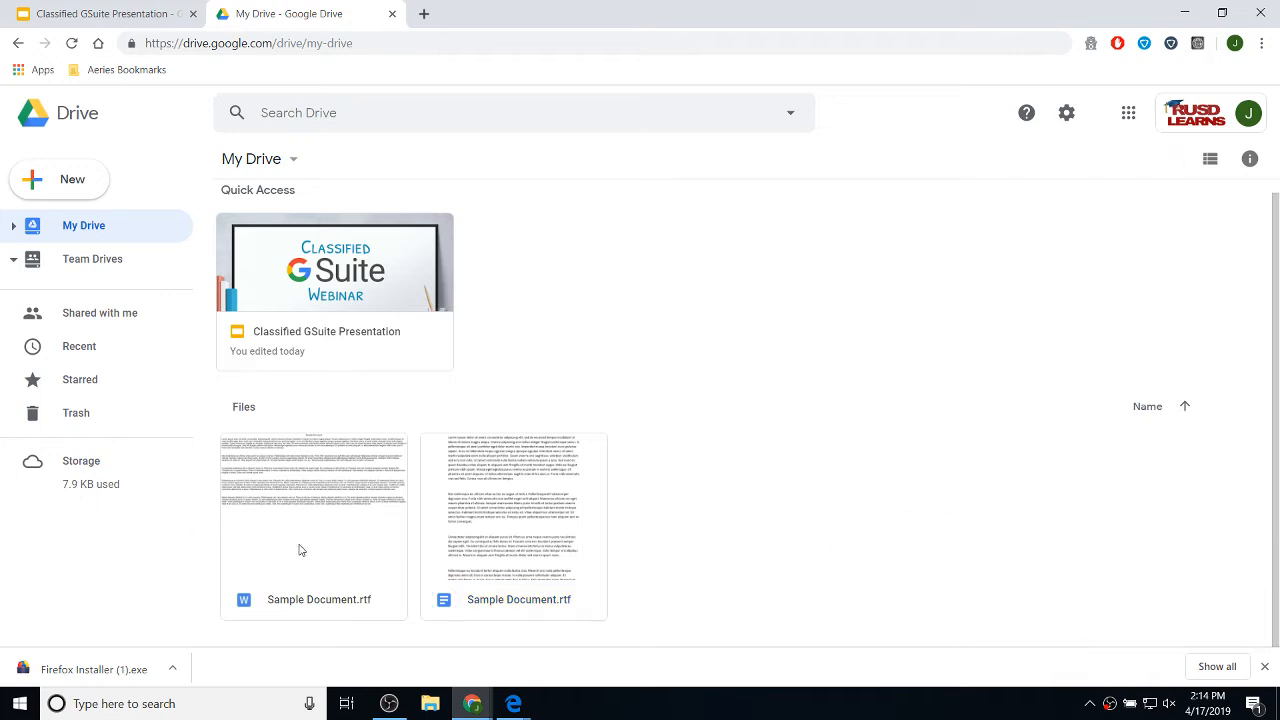
pyautogui.moveTo(315, 550); pyautogui.dragTo(294, 509)
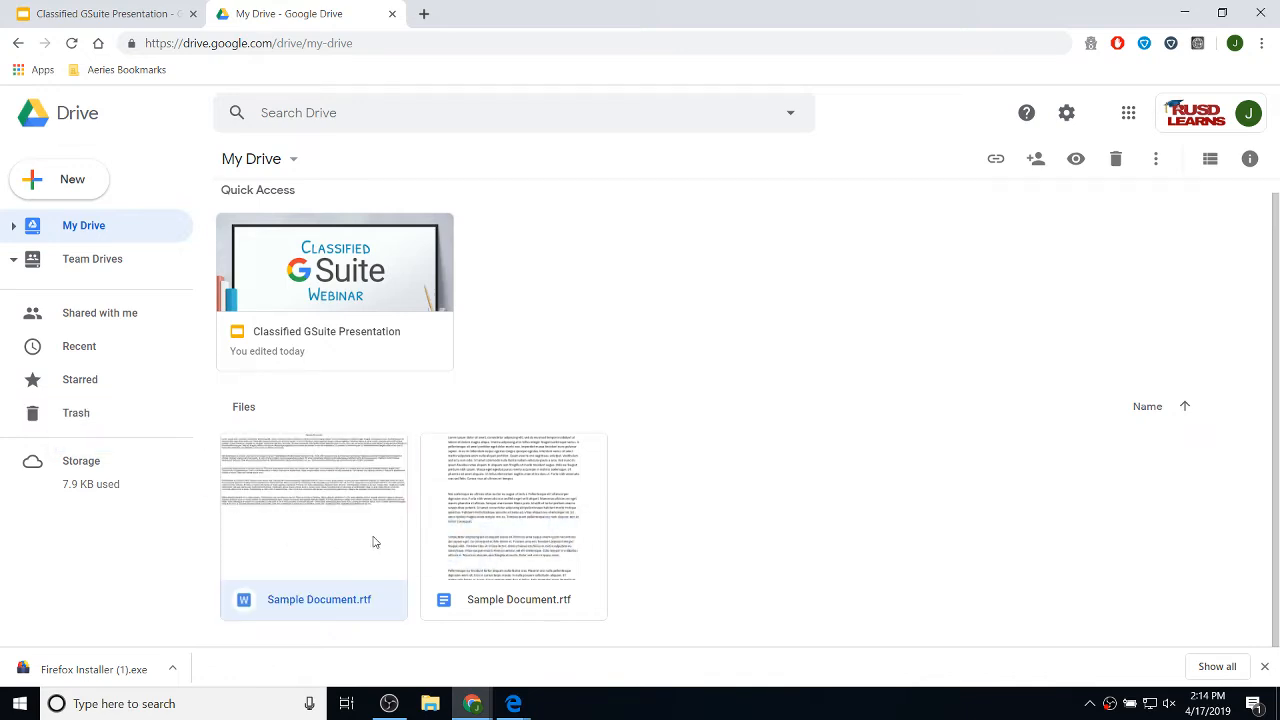
pyautogui.rightClick(315, 489)
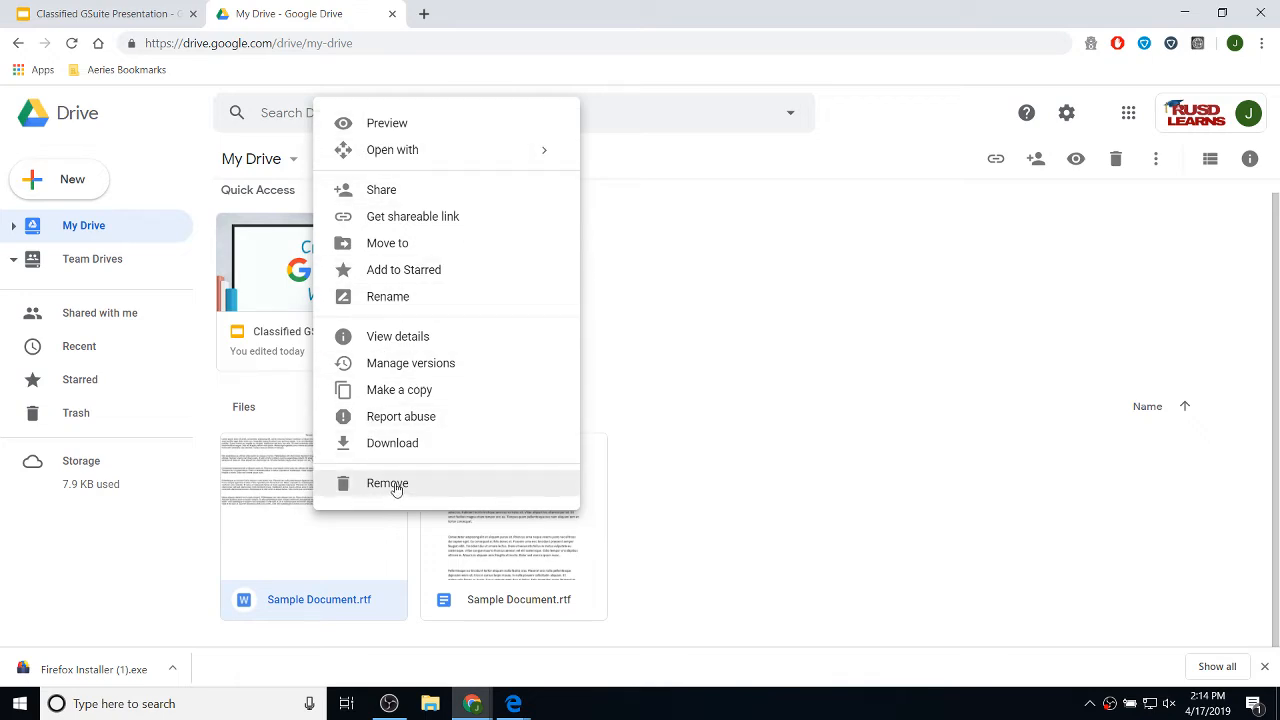
pyautogui.click(911, 526)
pyautogui.moveTo(289, 434); pyautogui.dragTo(126, 420)
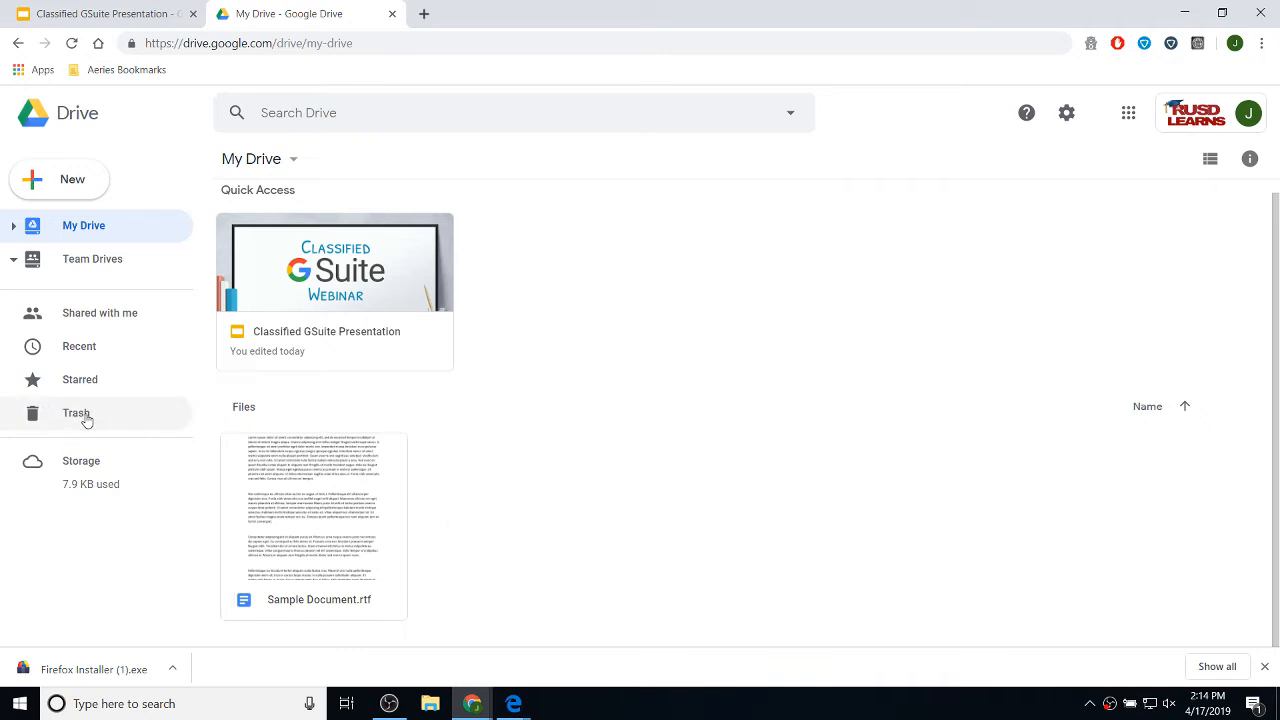
pyautogui.click(87, 420)
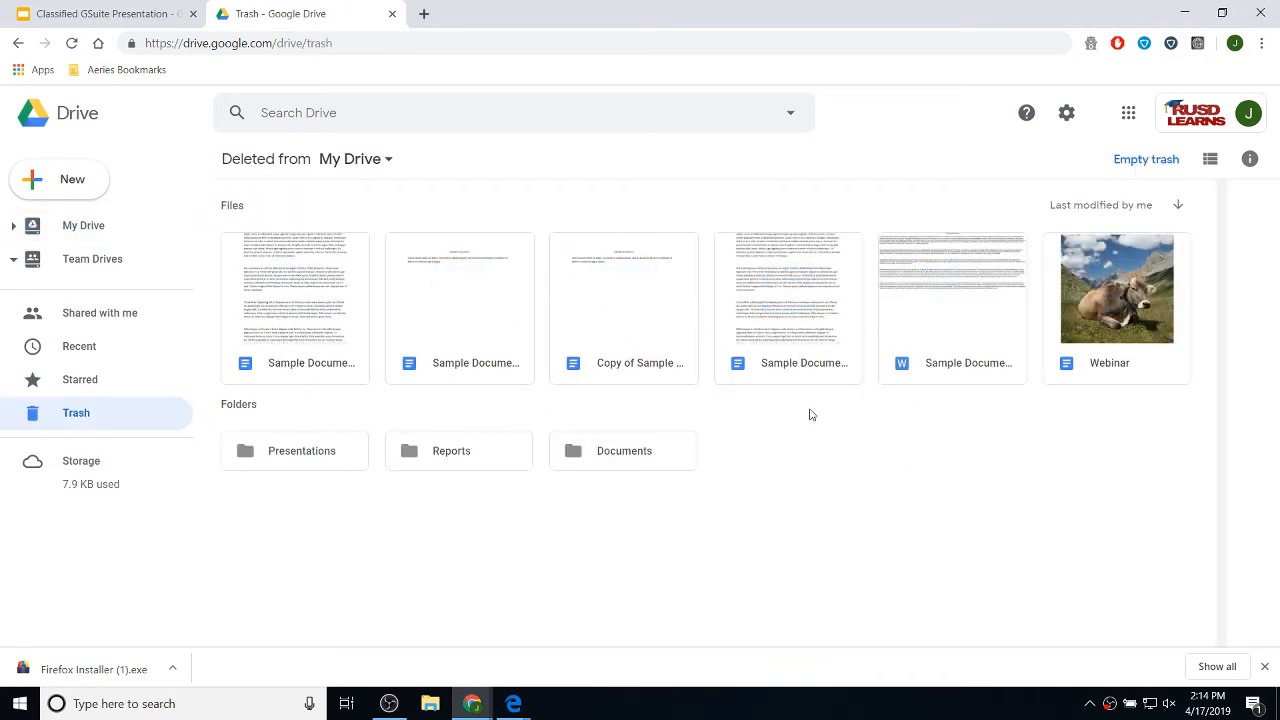
# - Restore the first trashed Sample Document.rtf from the Trash
pyautogui.click(305, 297)
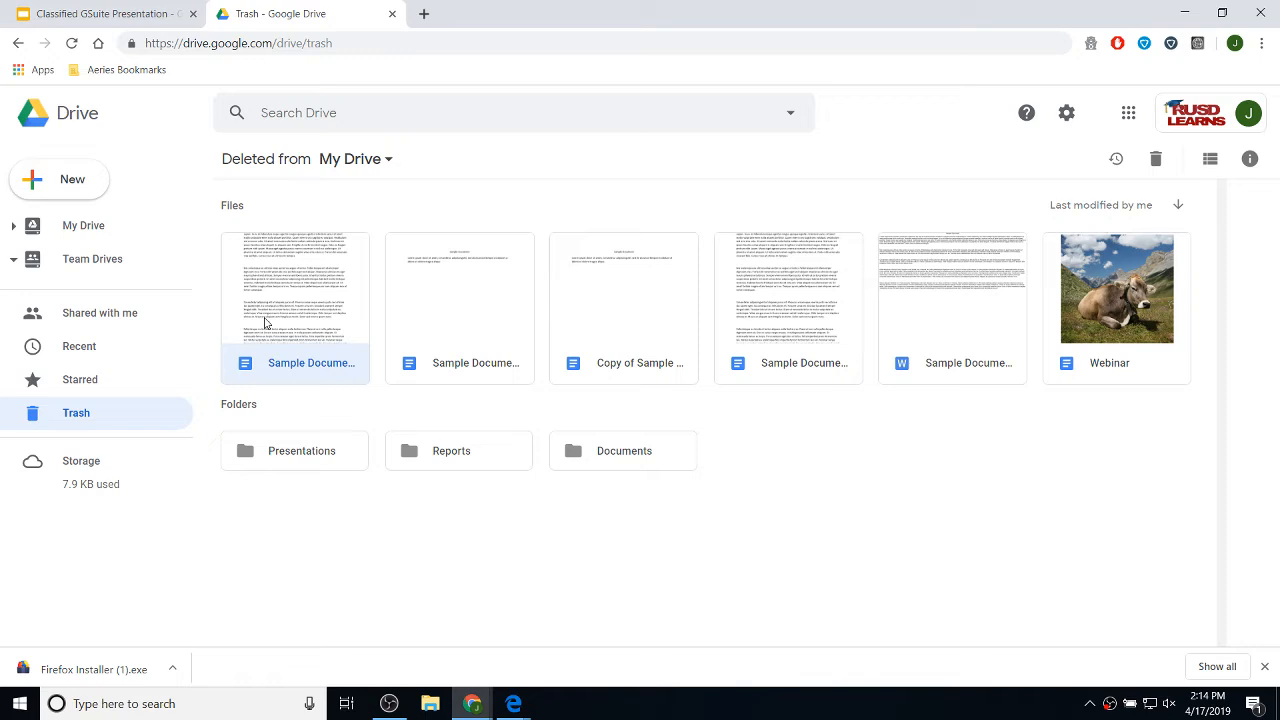
pyautogui.rightClick(284, 281)
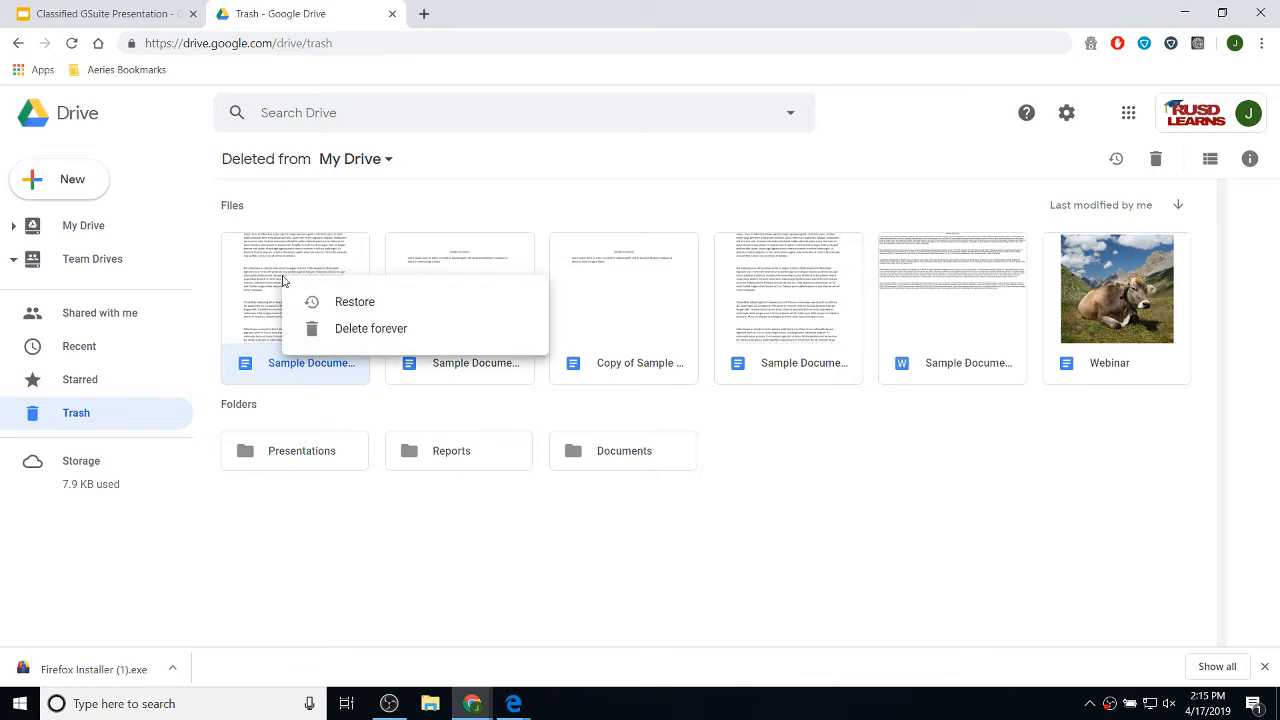
pyautogui.click(357, 306)
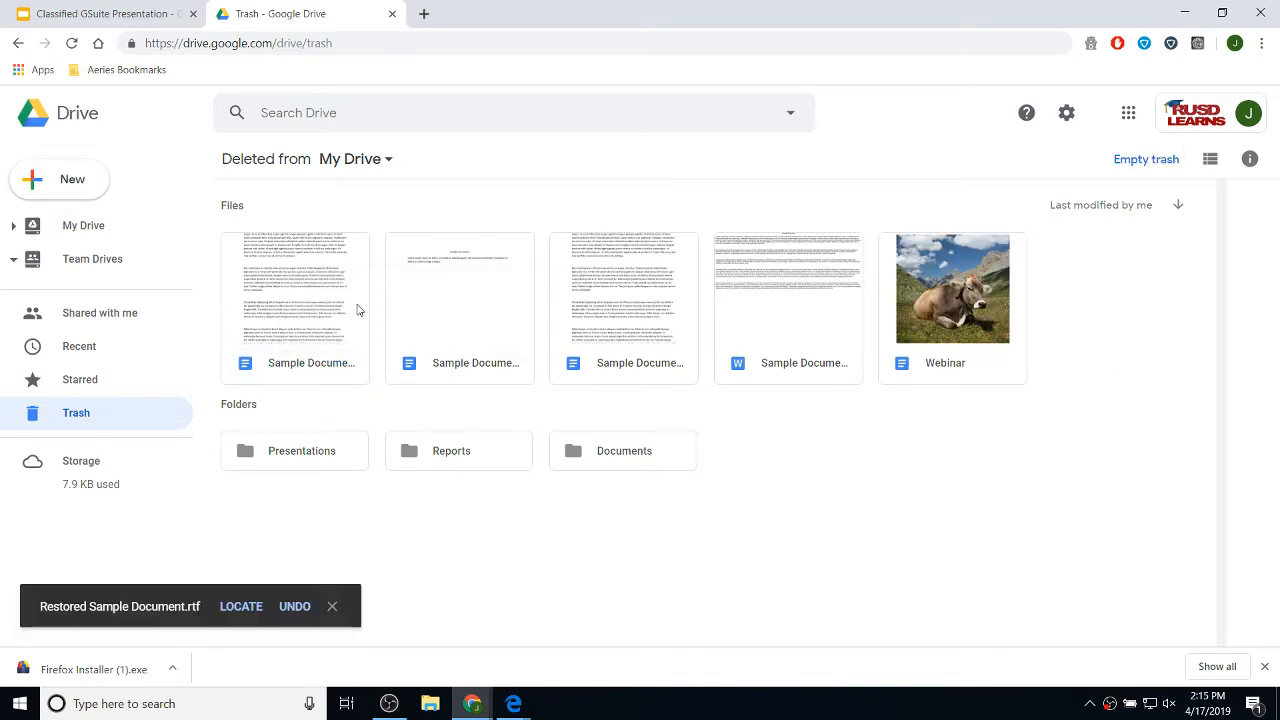
# - Back in My Drive, drag the restored duplicate Sample Document.rtf onto Trash
pyautogui.click(88, 230)
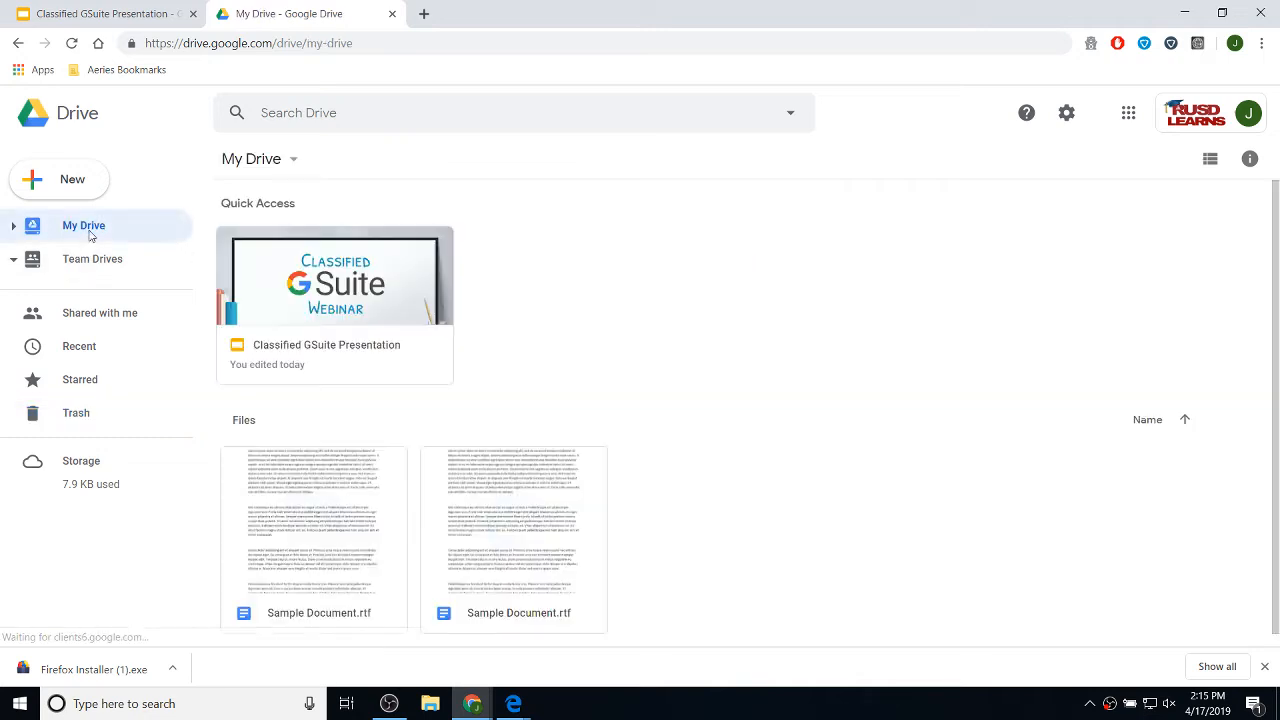
pyautogui.moveTo(285, 585); pyautogui.dragTo(82, 418)
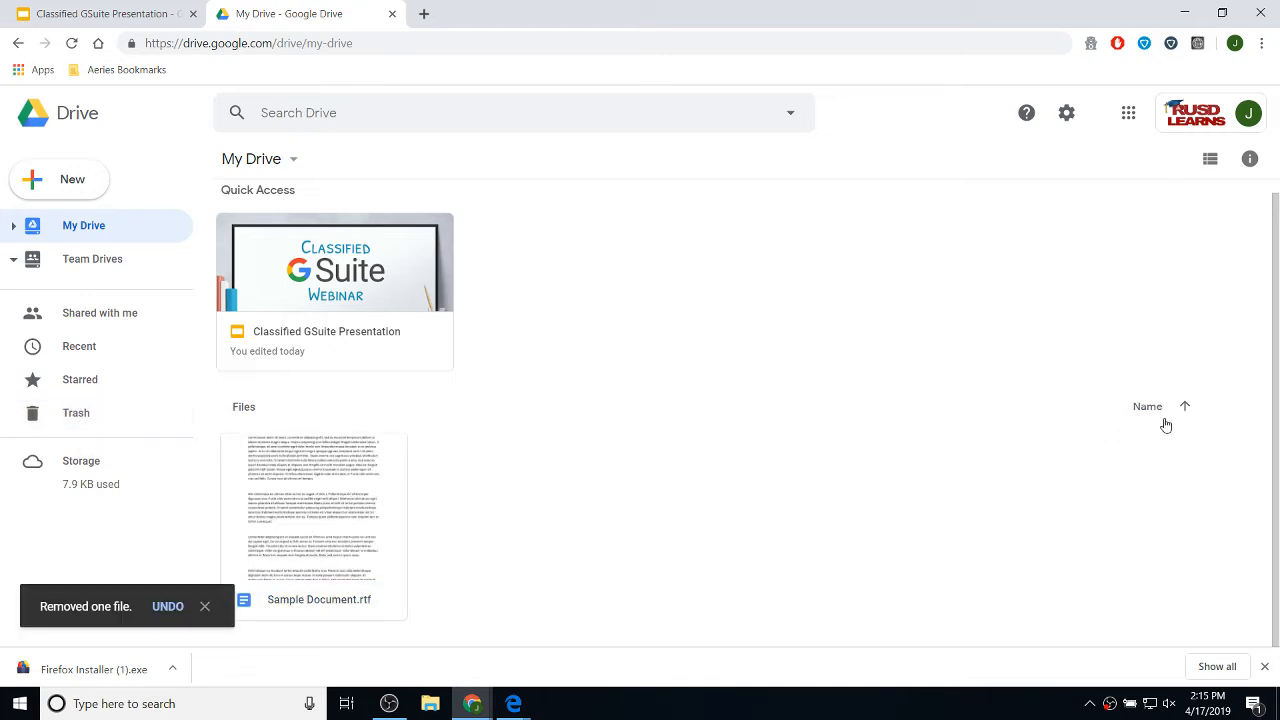
pyautogui.scroll(-1, 500, 402)
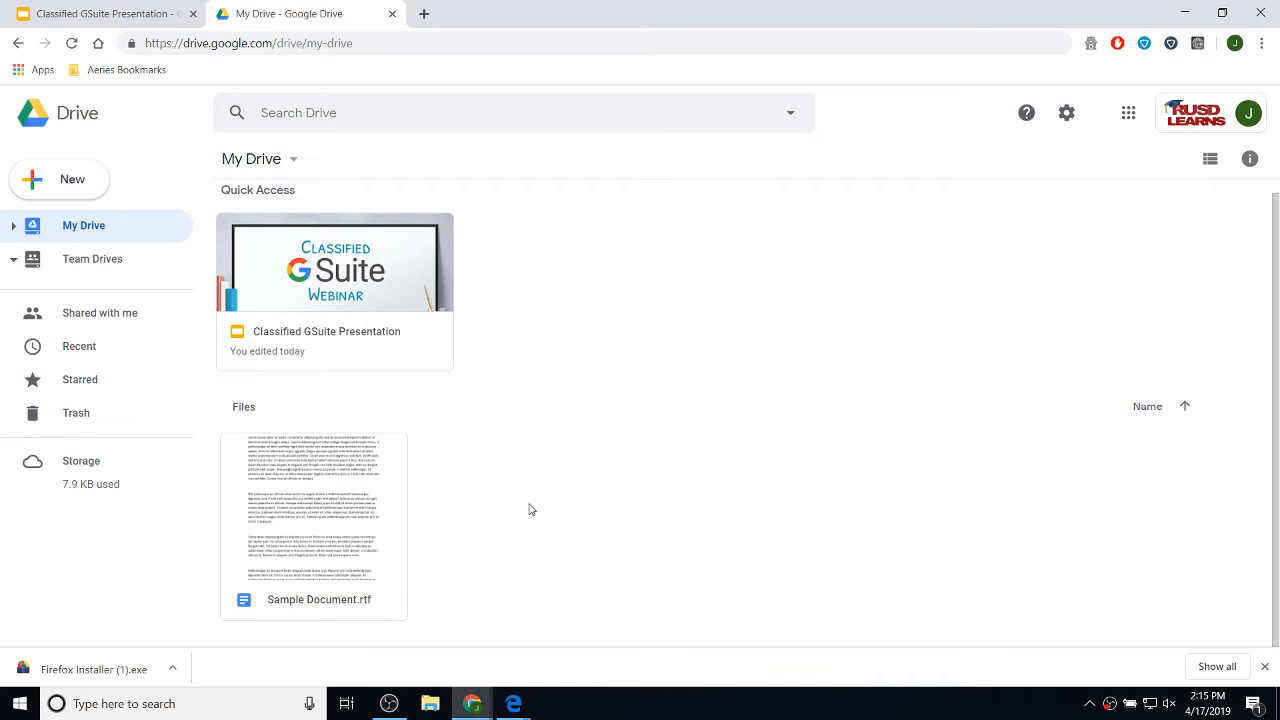
# - Create a new folder named Documents in My Drive
pyautogui.rightClick(516, 455)
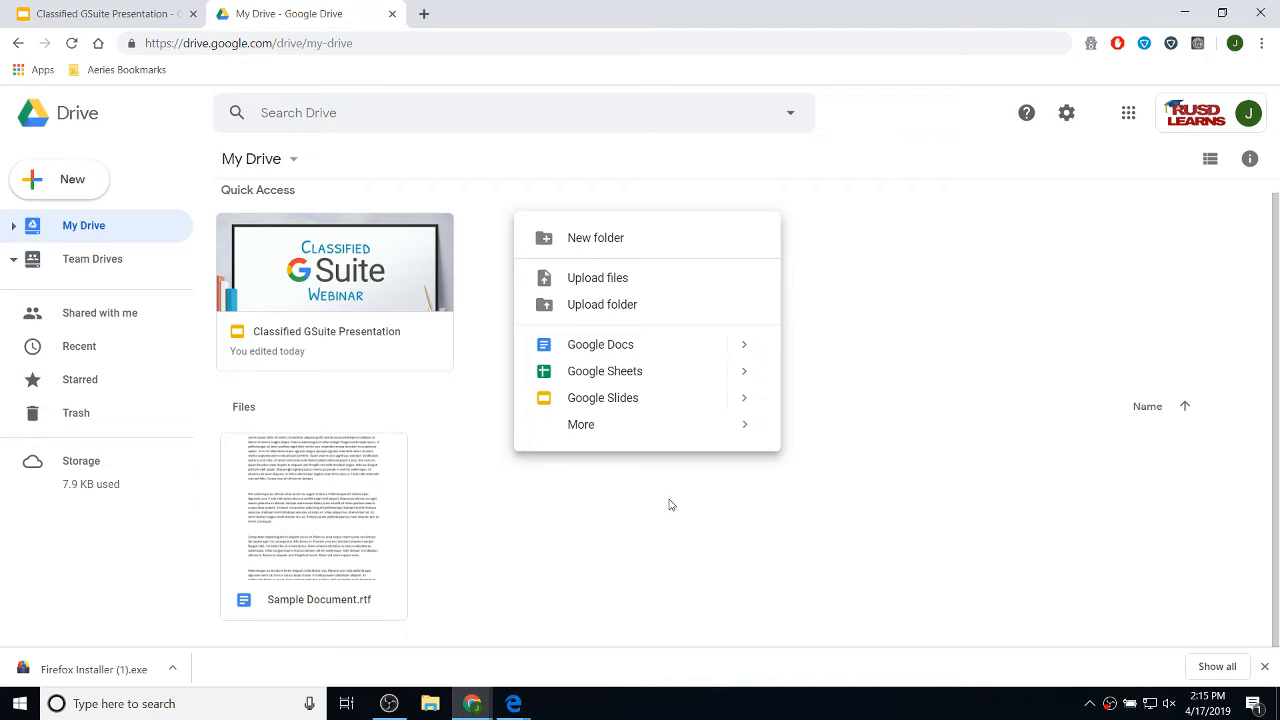
pyautogui.click(648, 245)
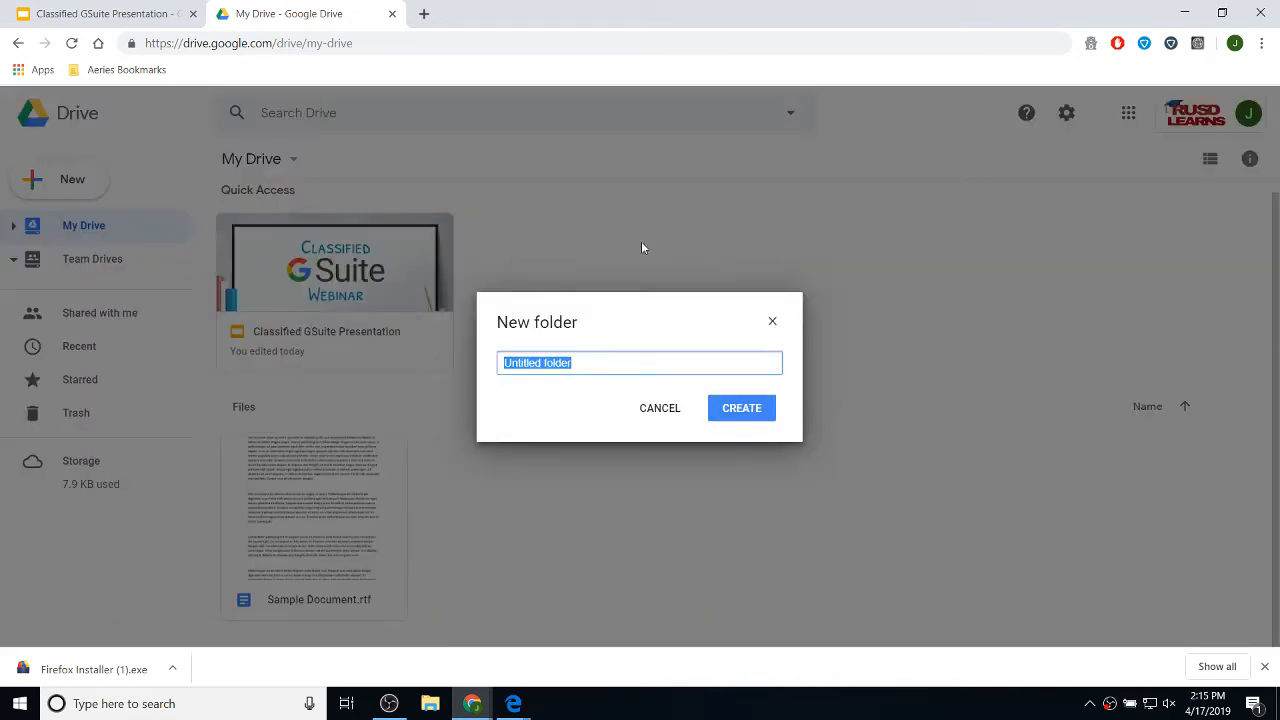
pyautogui.write('Documents')
pyautogui.press('Return')
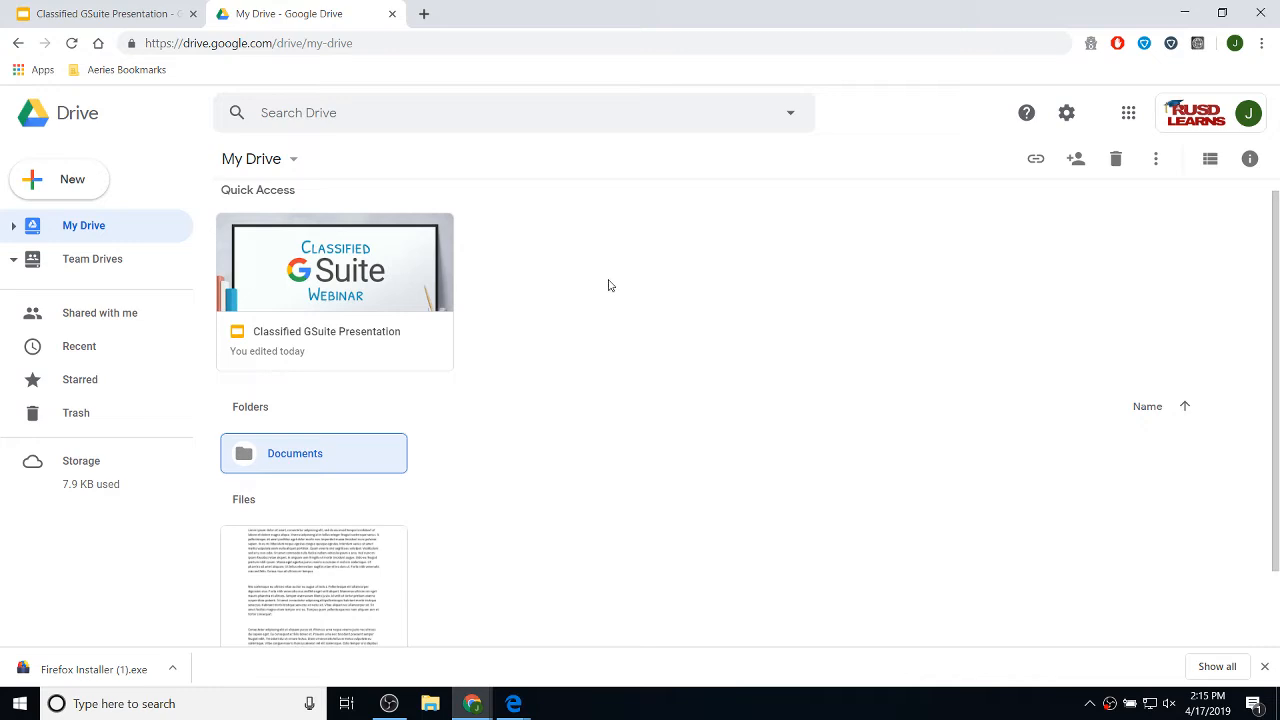
pyautogui.scroll(-1, 610, 285)
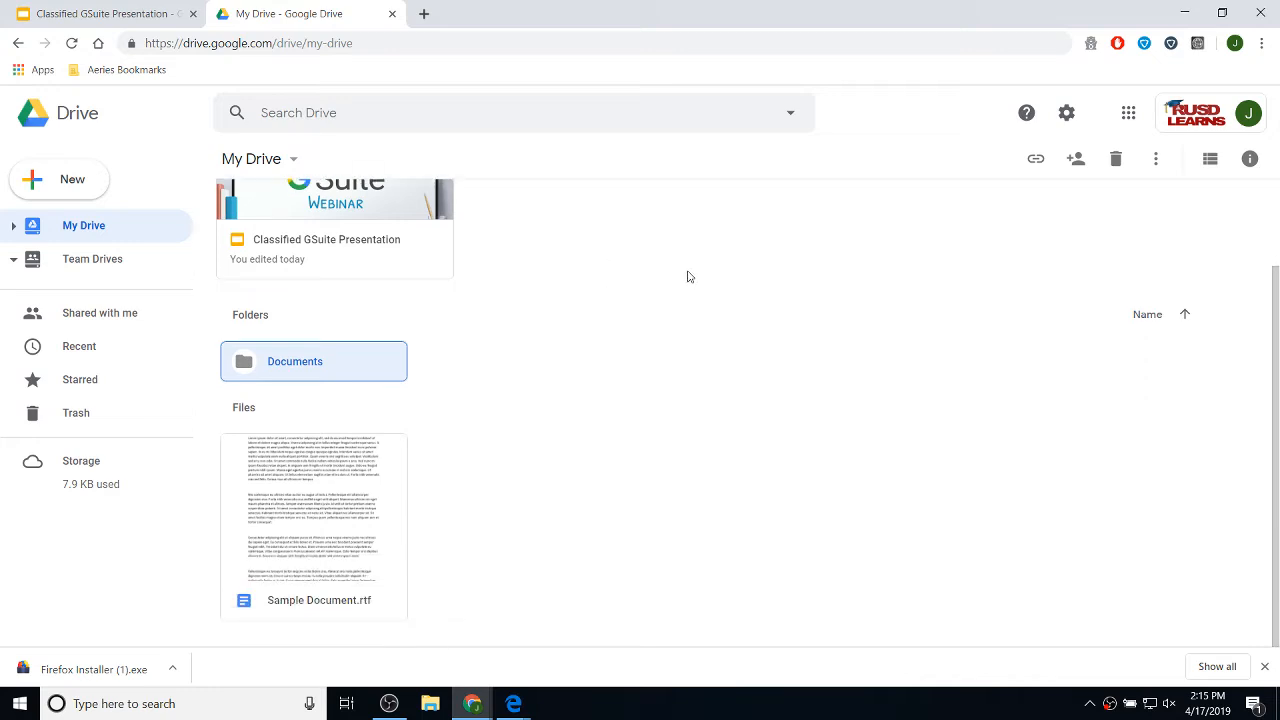
pyautogui.scroll(1, 655, 268)
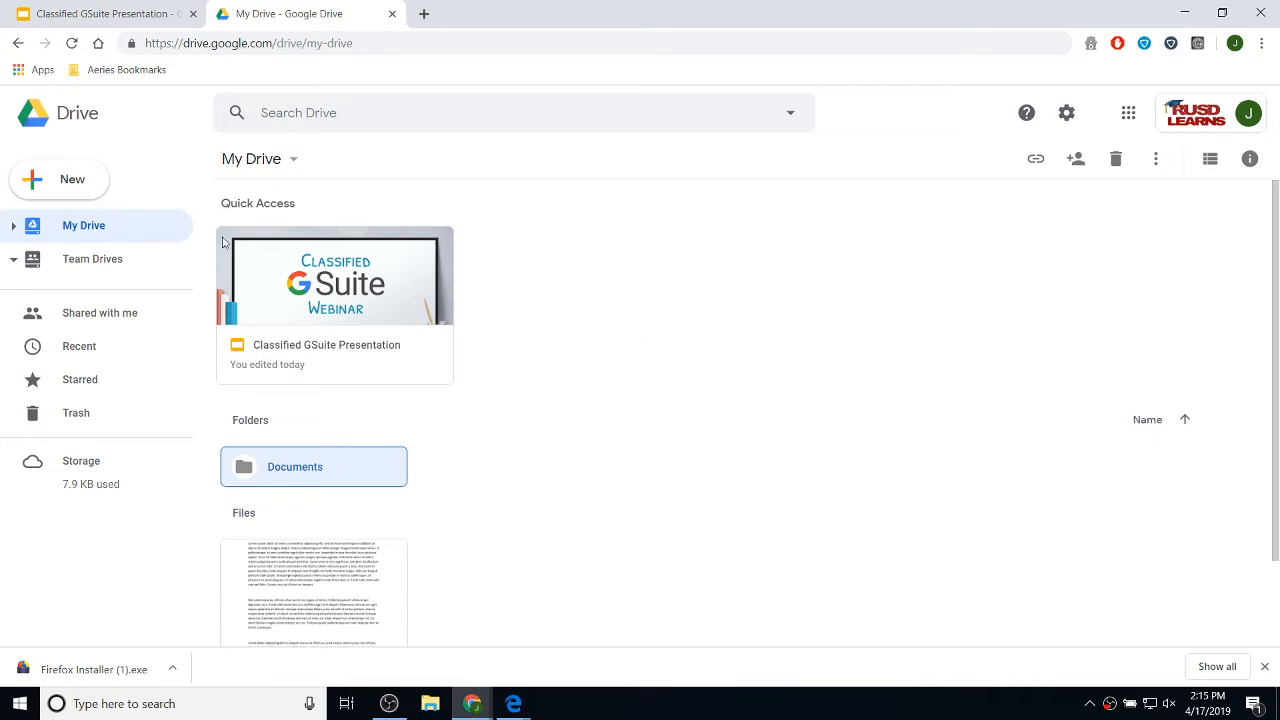
# - Create a second folder named Presentations from the New menu
pyautogui.click(62, 186)
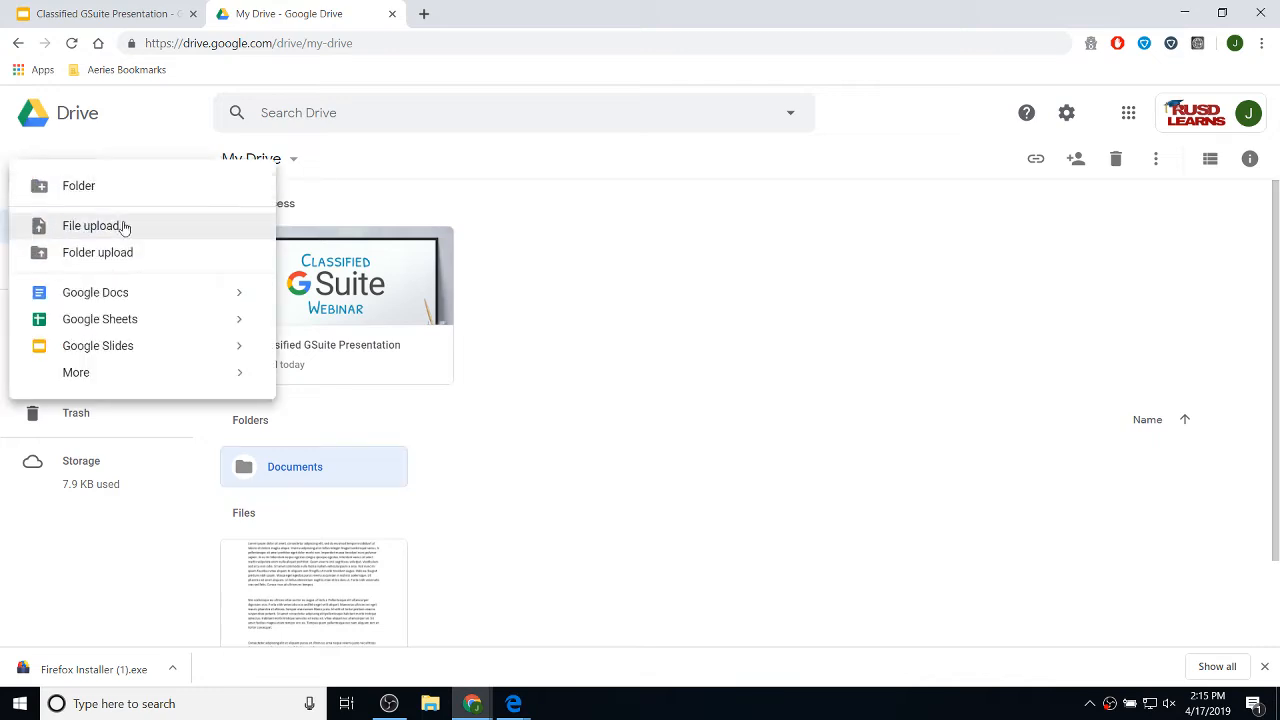
pyautogui.click(80, 186)
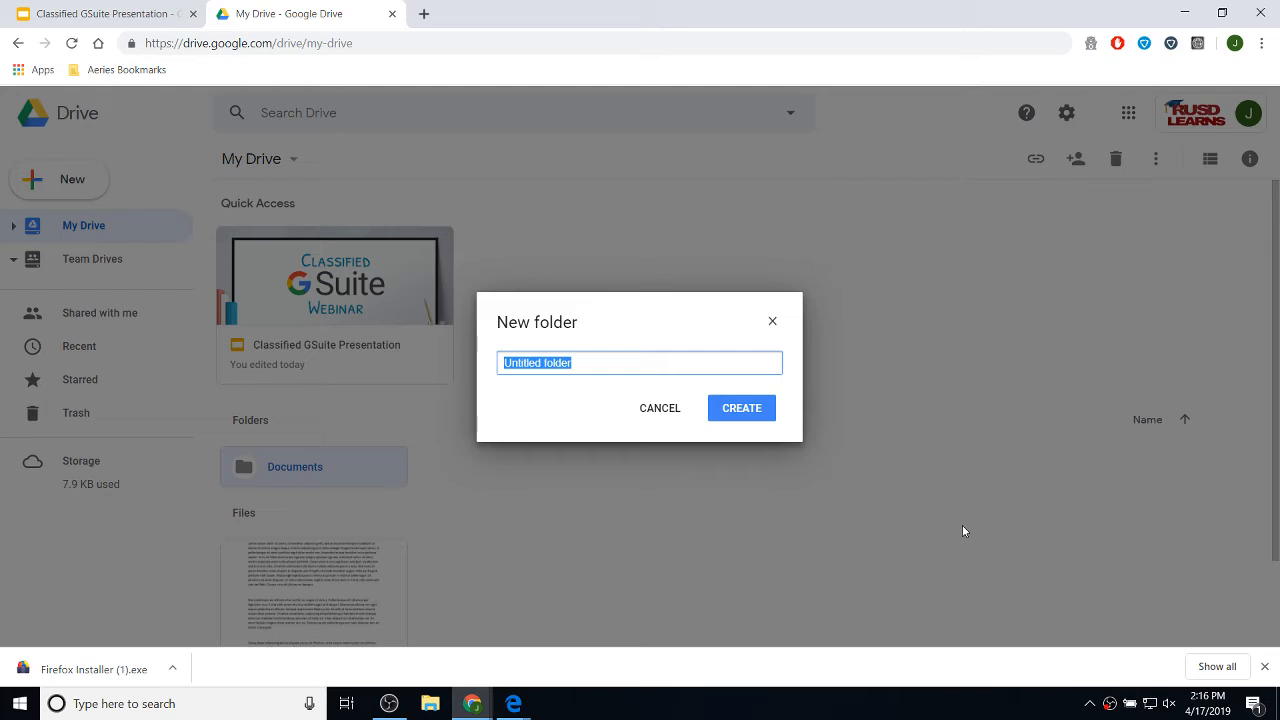
pyautogui.write('Presentations')
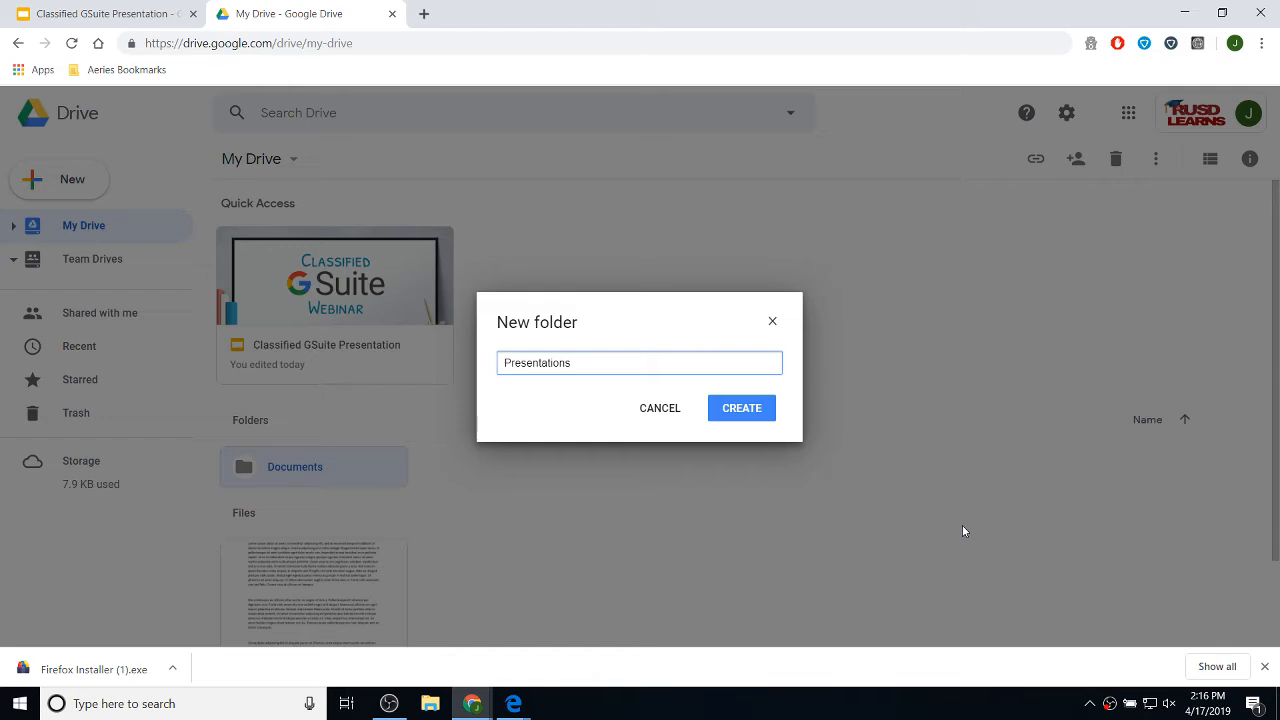
pyautogui.press('Return')
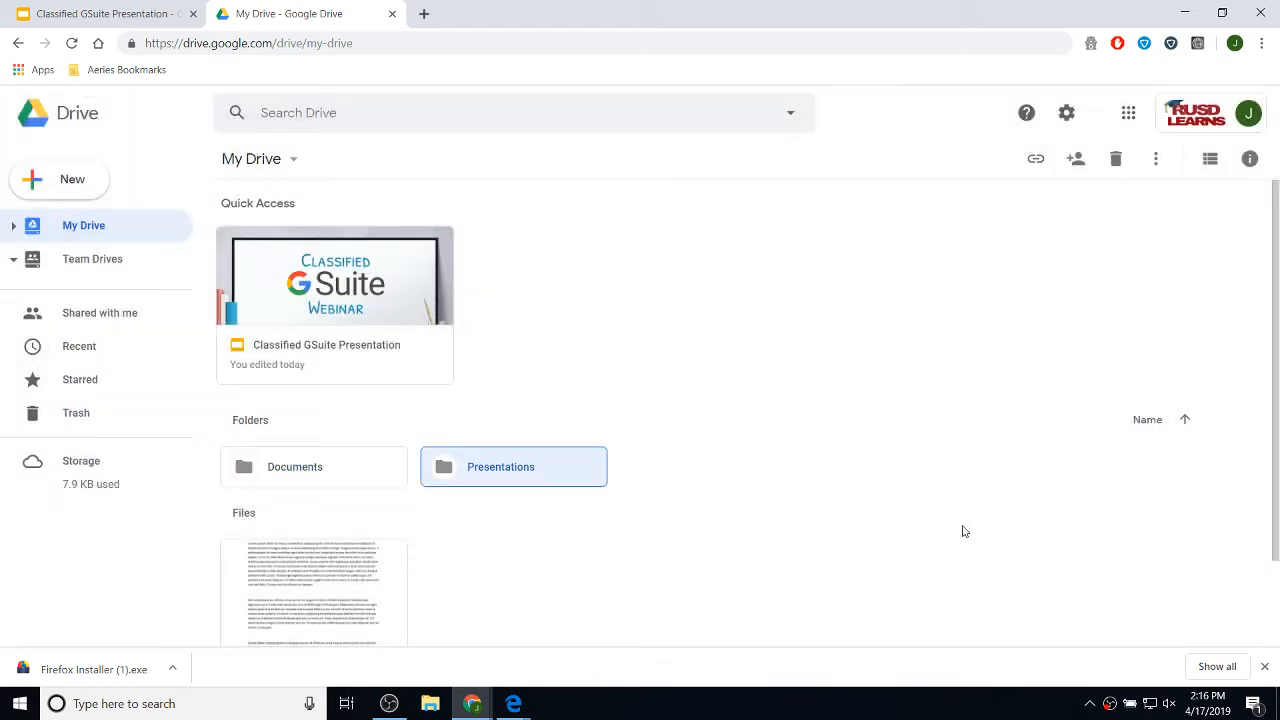
# - Create a third folder named Spreadsheets
pyautogui.rightClick(734, 466)
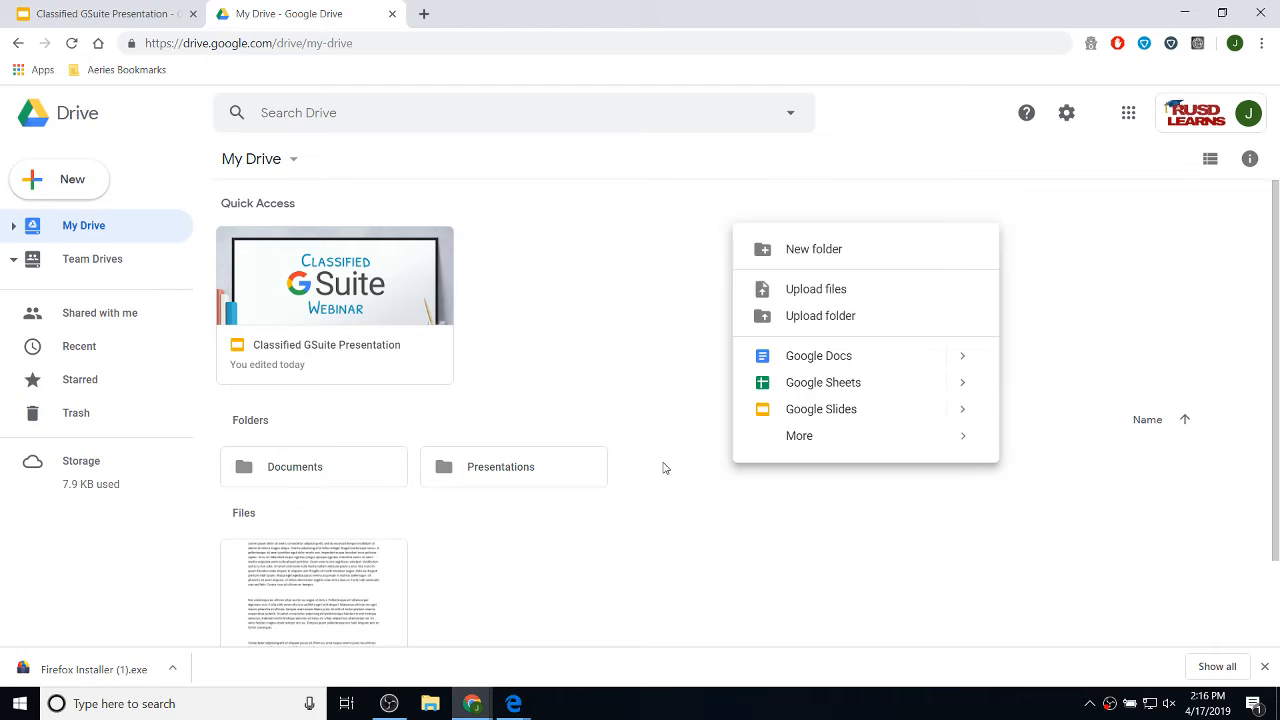
pyautogui.click(869, 250)
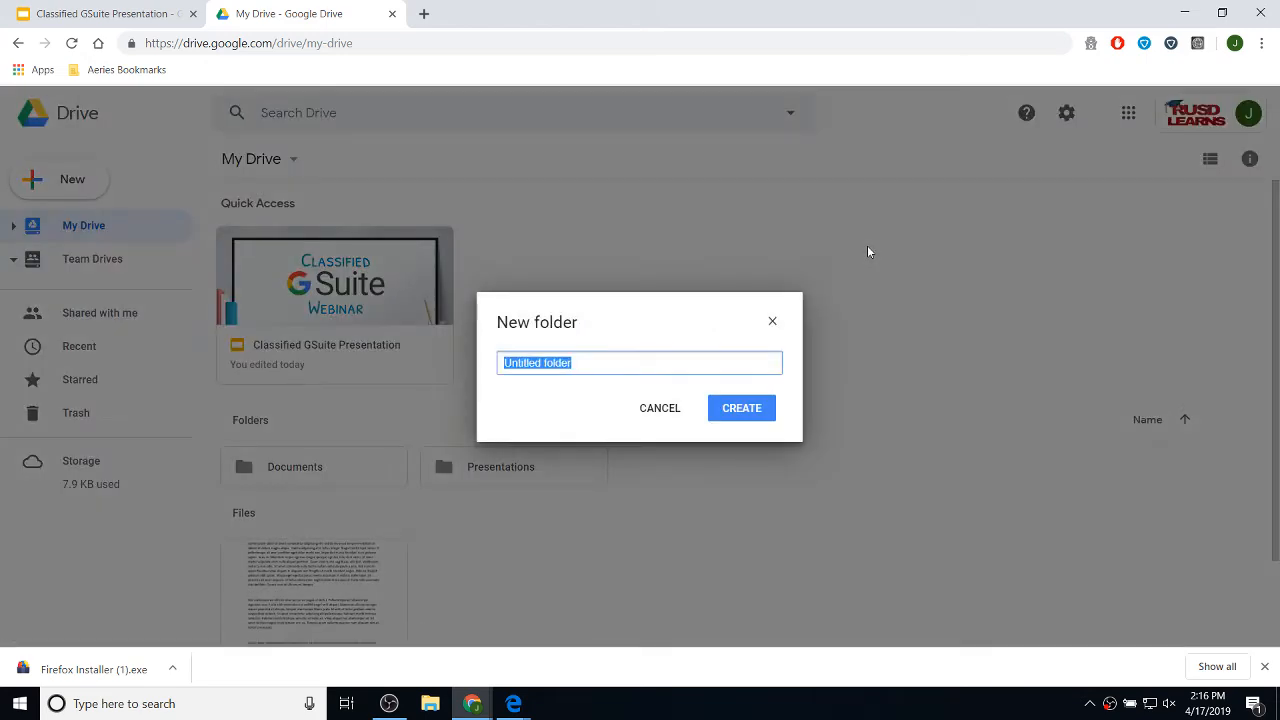
pyautogui.write('A')
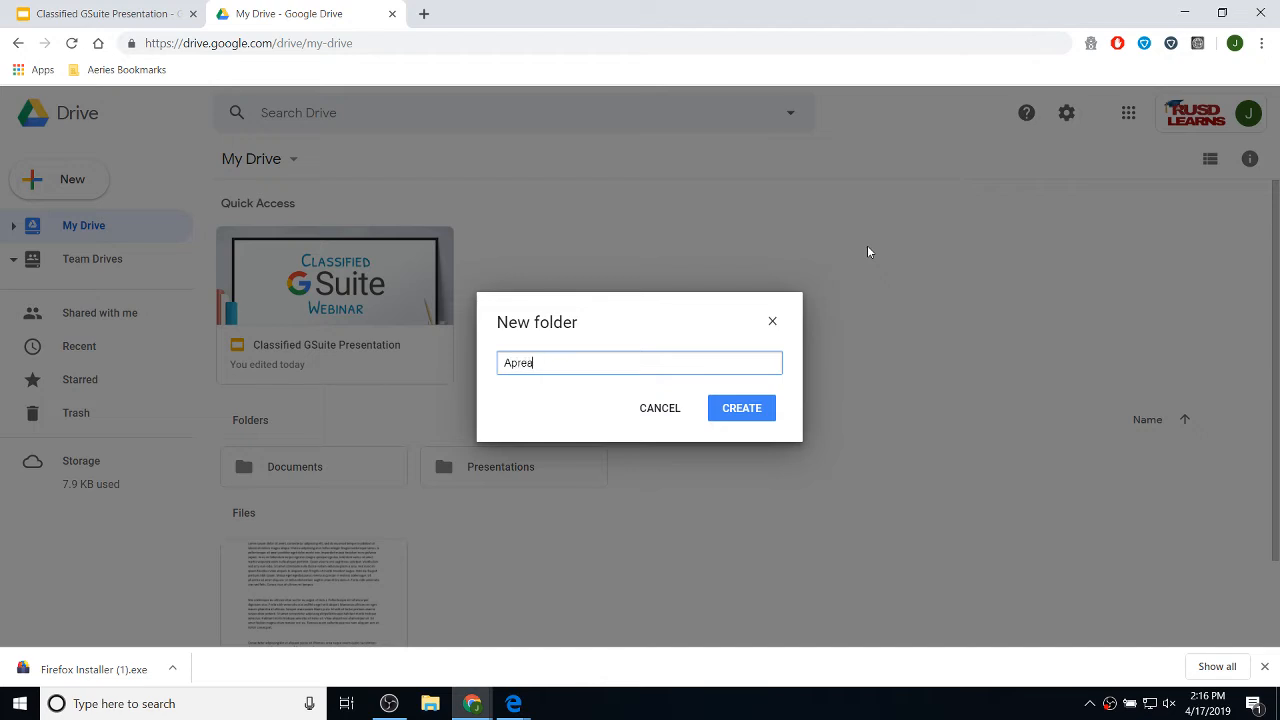
pyautogui.write('pr')
pyautogui.press('BackSpace')
pyautogui.press('BackSpace')
pyautogui.press('BackSpace')
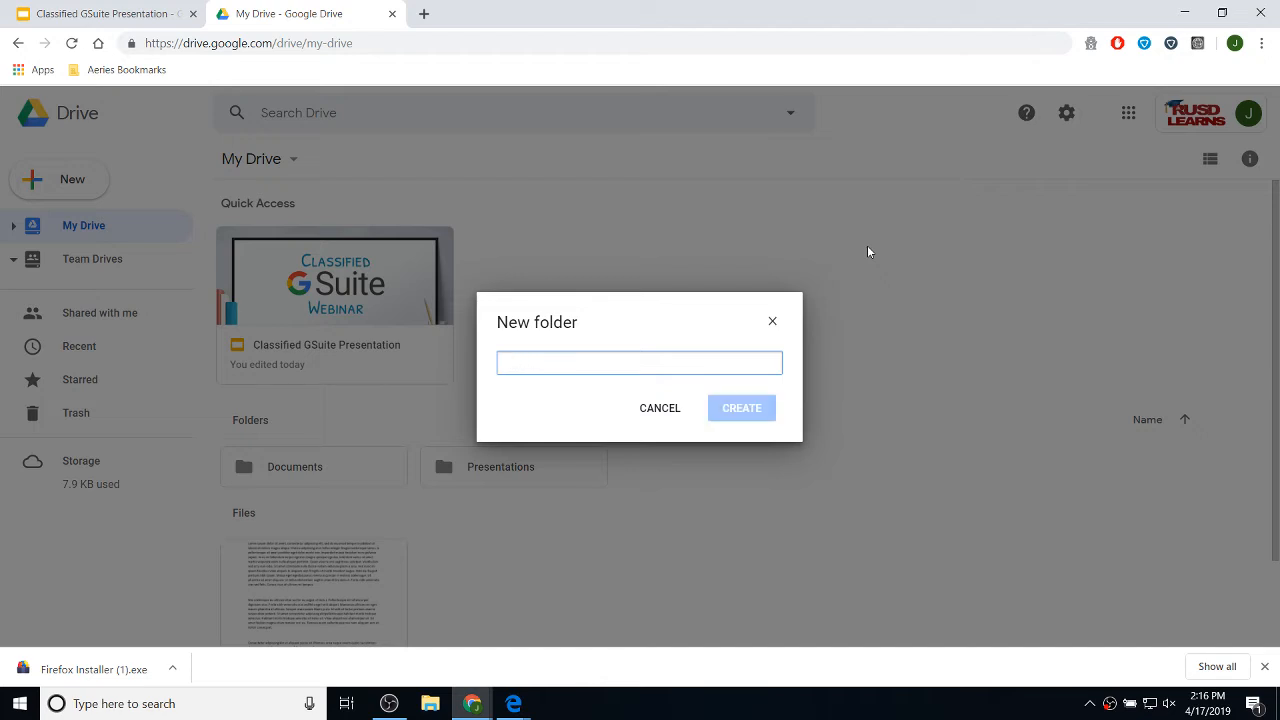
pyautogui.write('Spreadsheets')
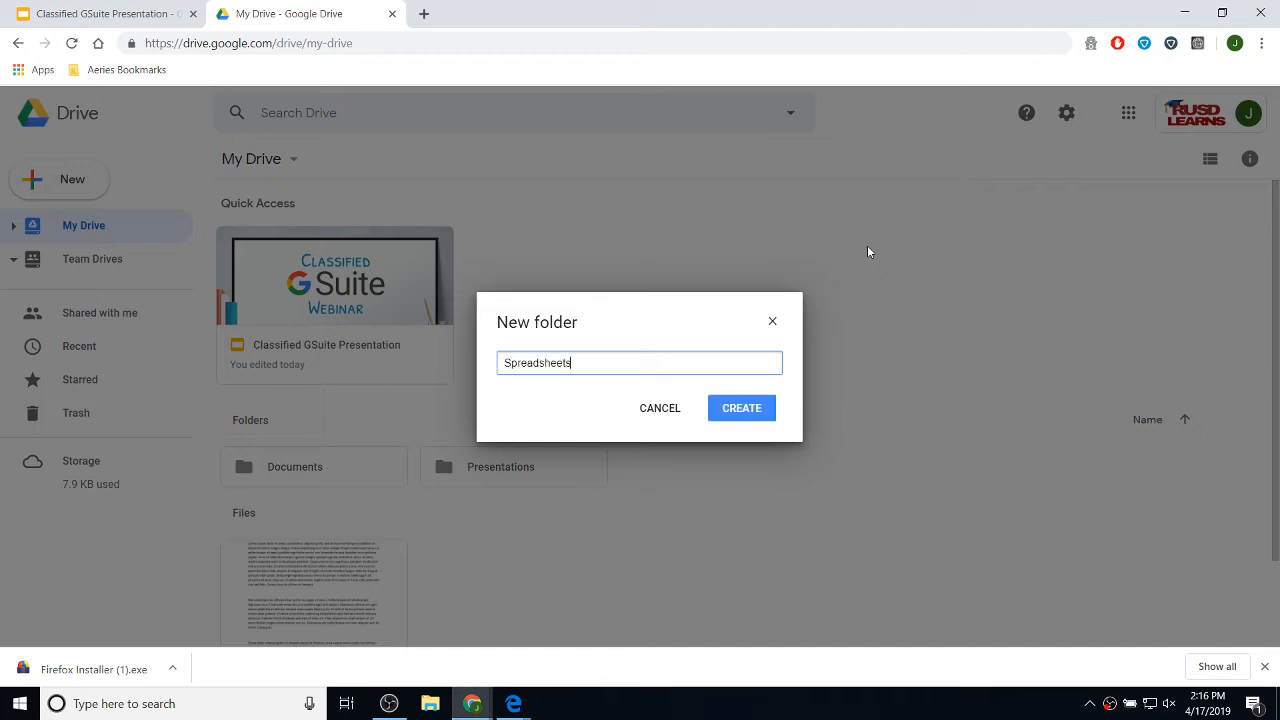
pyautogui.click(766, 410)
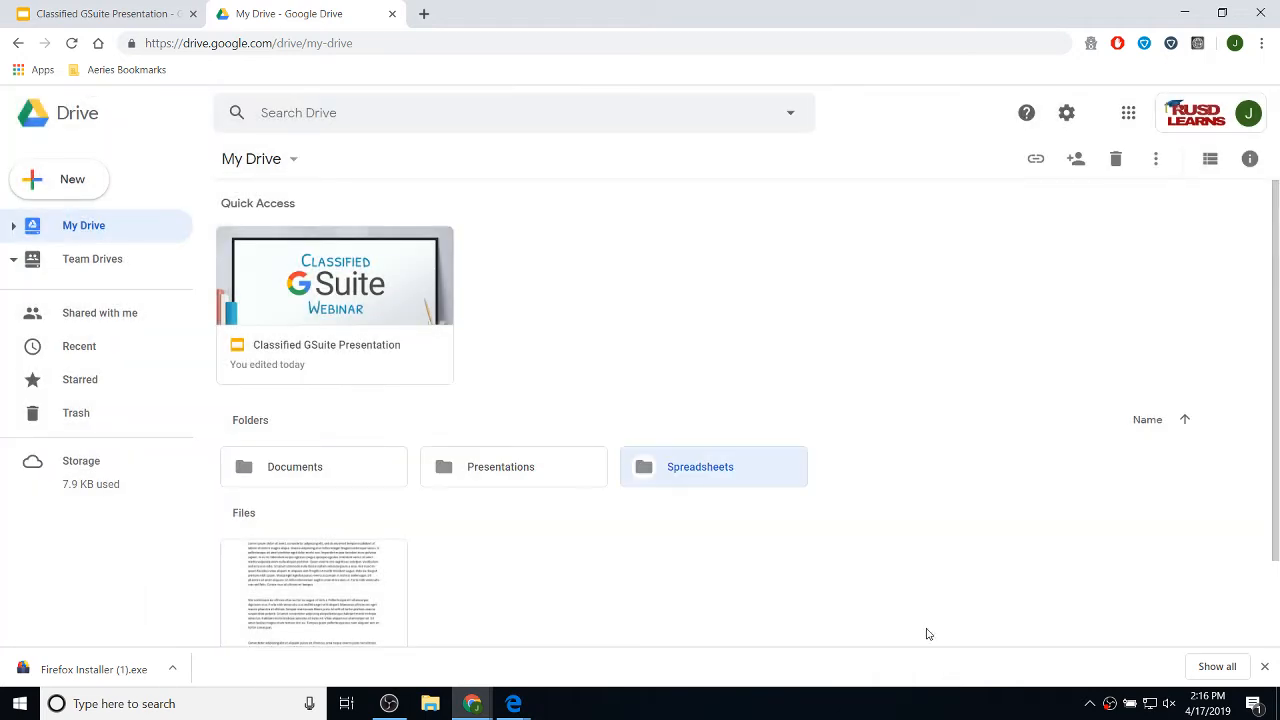
pyautogui.click(806, 551)
pyautogui.scroll(-1, 512, 330)
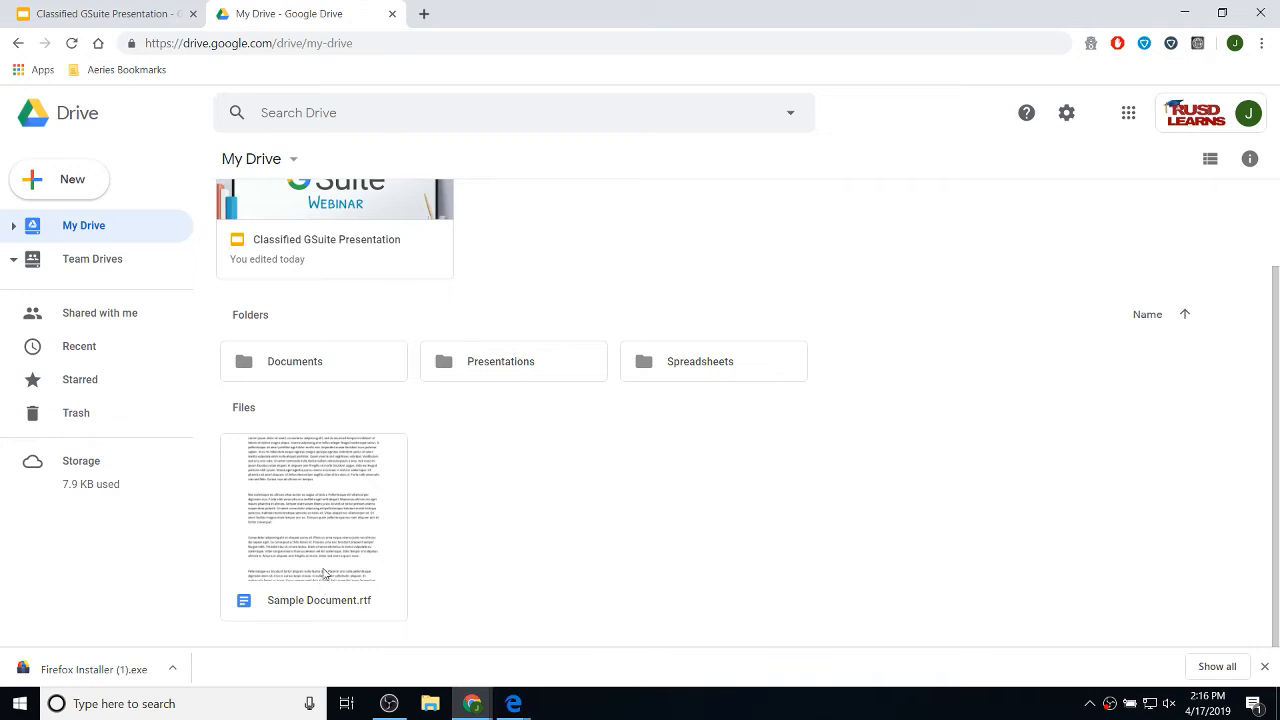
pyautogui.moveTo(284, 566); pyautogui.dragTo(279, 369)
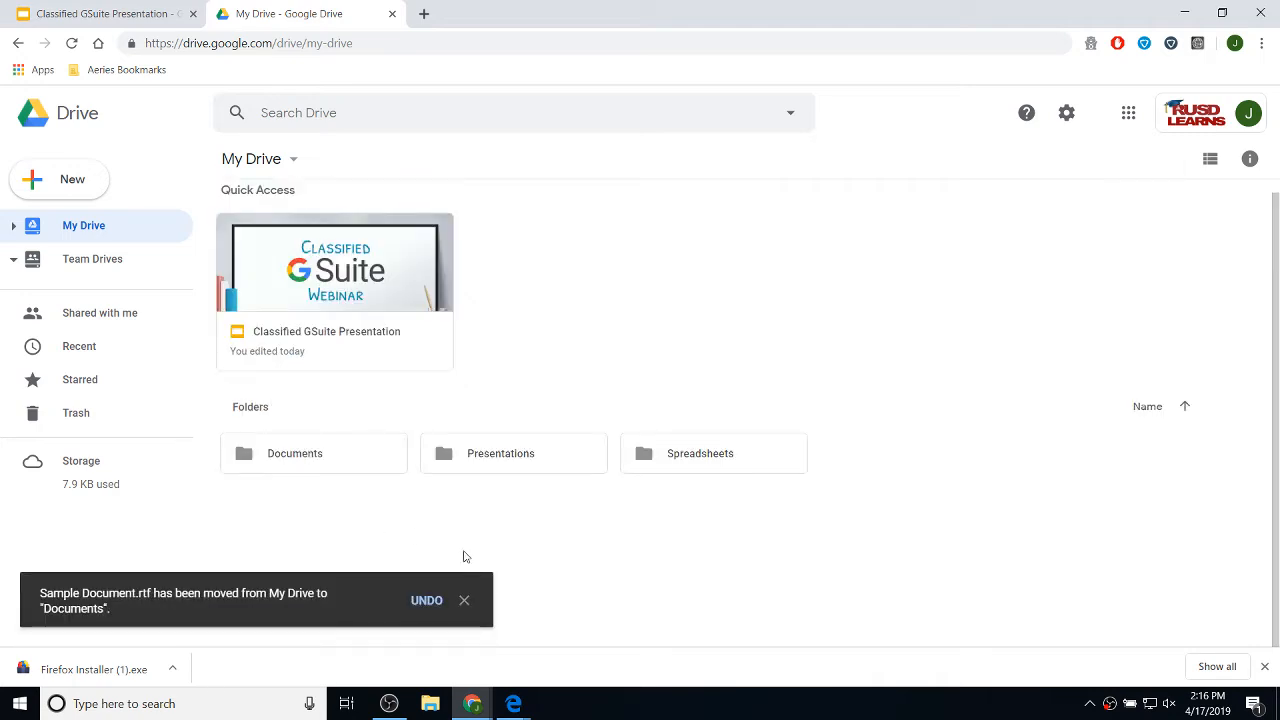
pyautogui.click(464, 601)
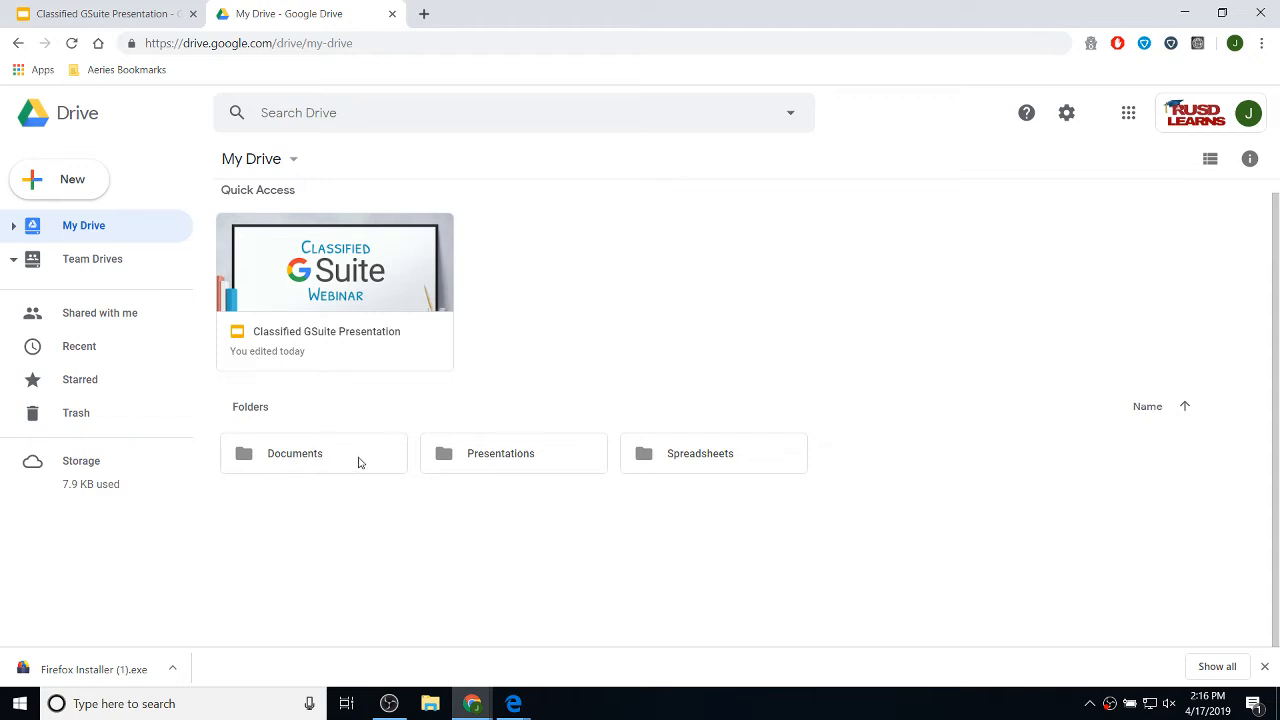
pyautogui.doubleClick(305, 458)
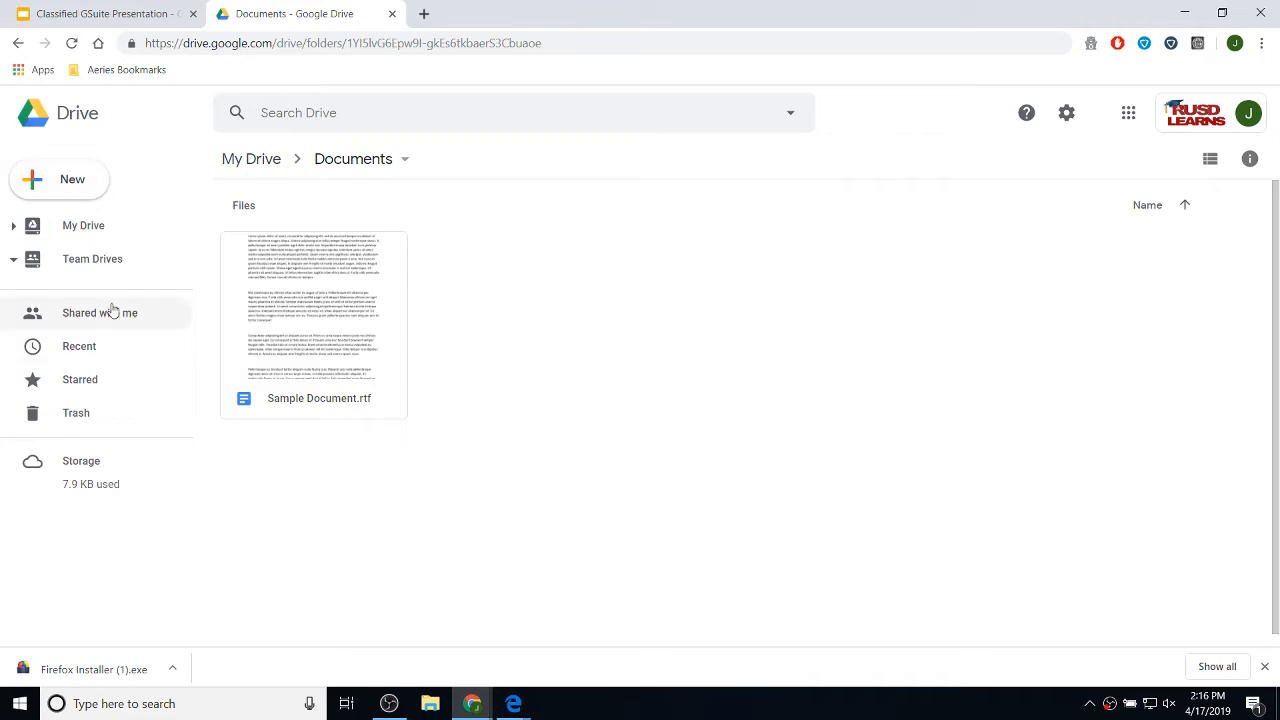
pyautogui.click(100, 229)
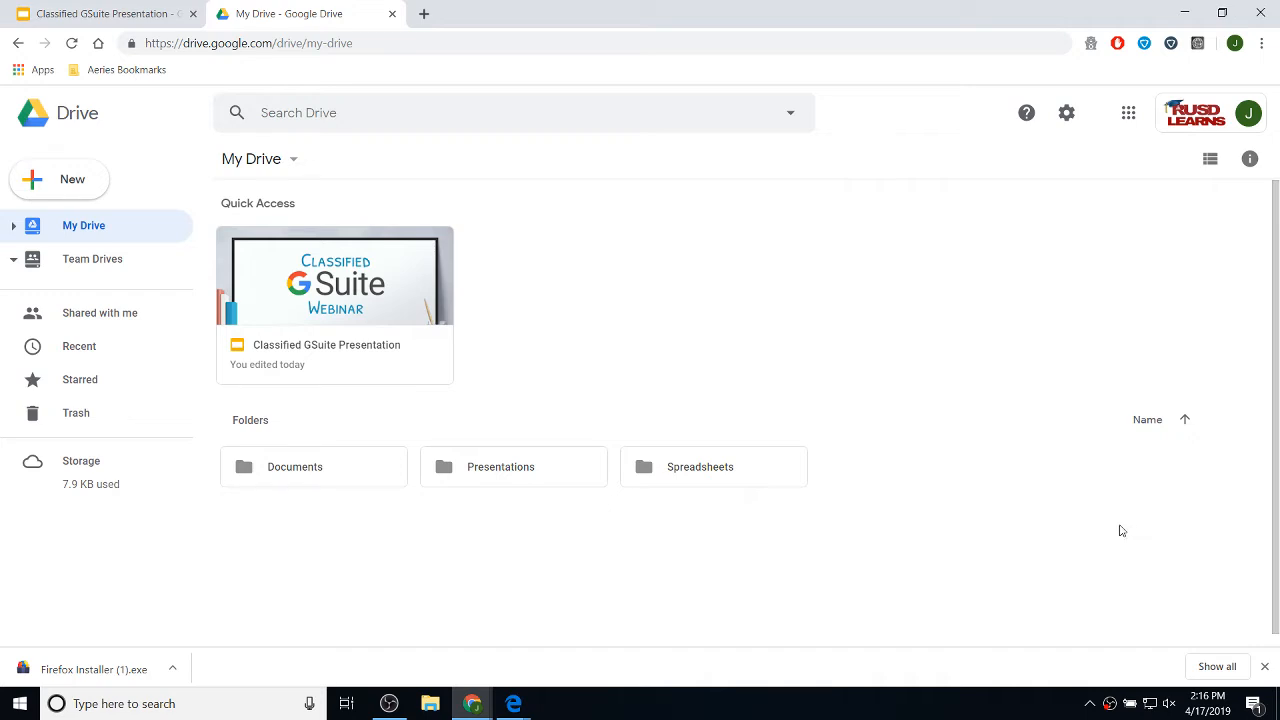
# - Create a new blank Google Sheets spreadsheet from the New menu
pyautogui.scroll(-1, 533, 504)
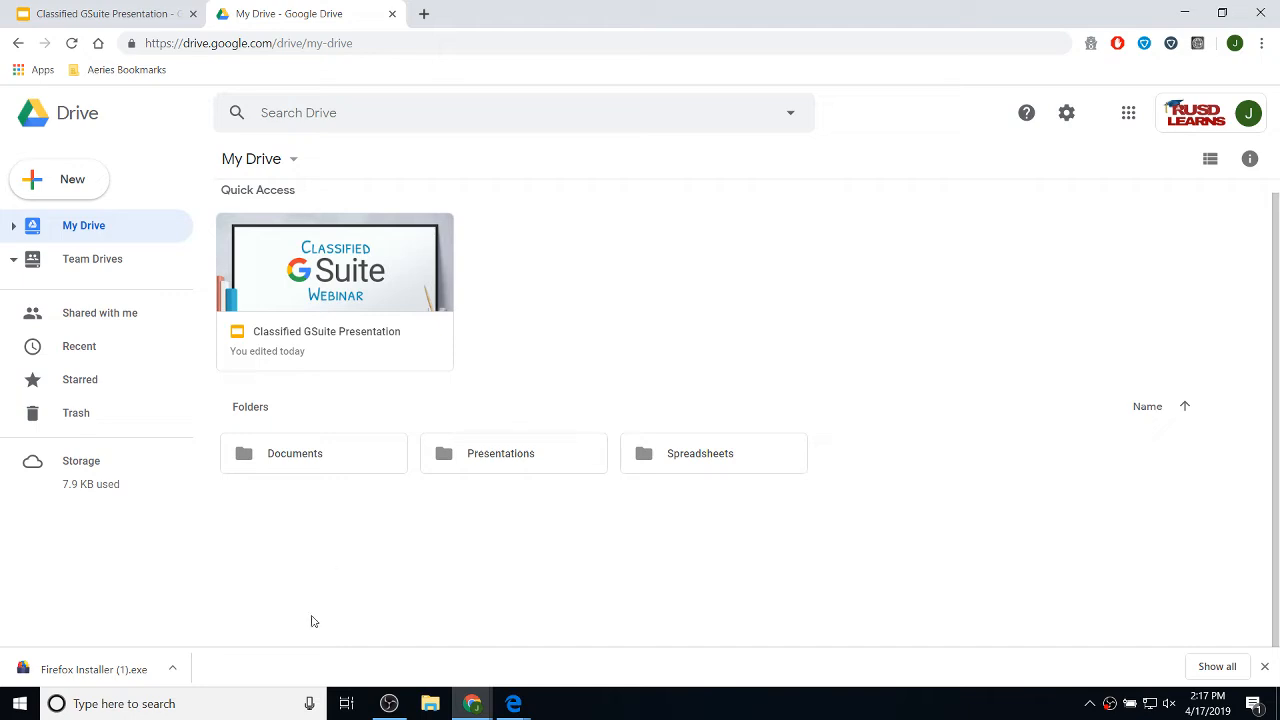
pyautogui.rightClick(351, 533)
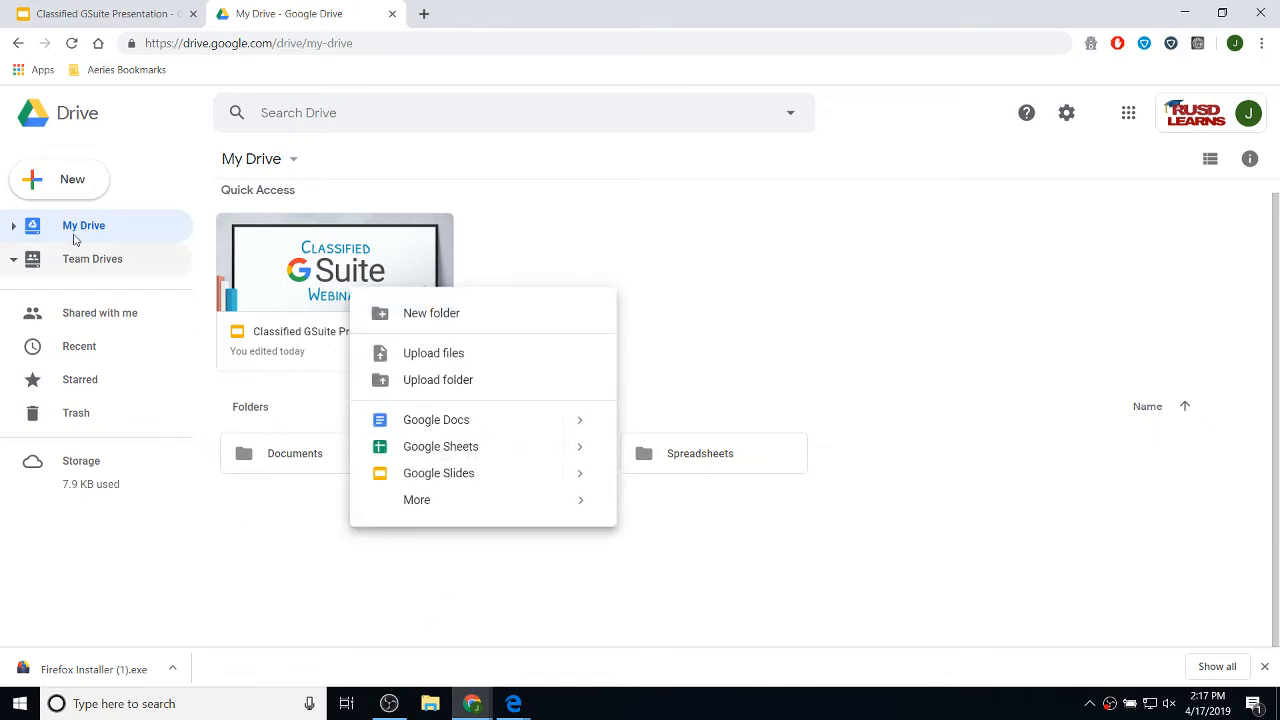
pyautogui.click(94, 192)
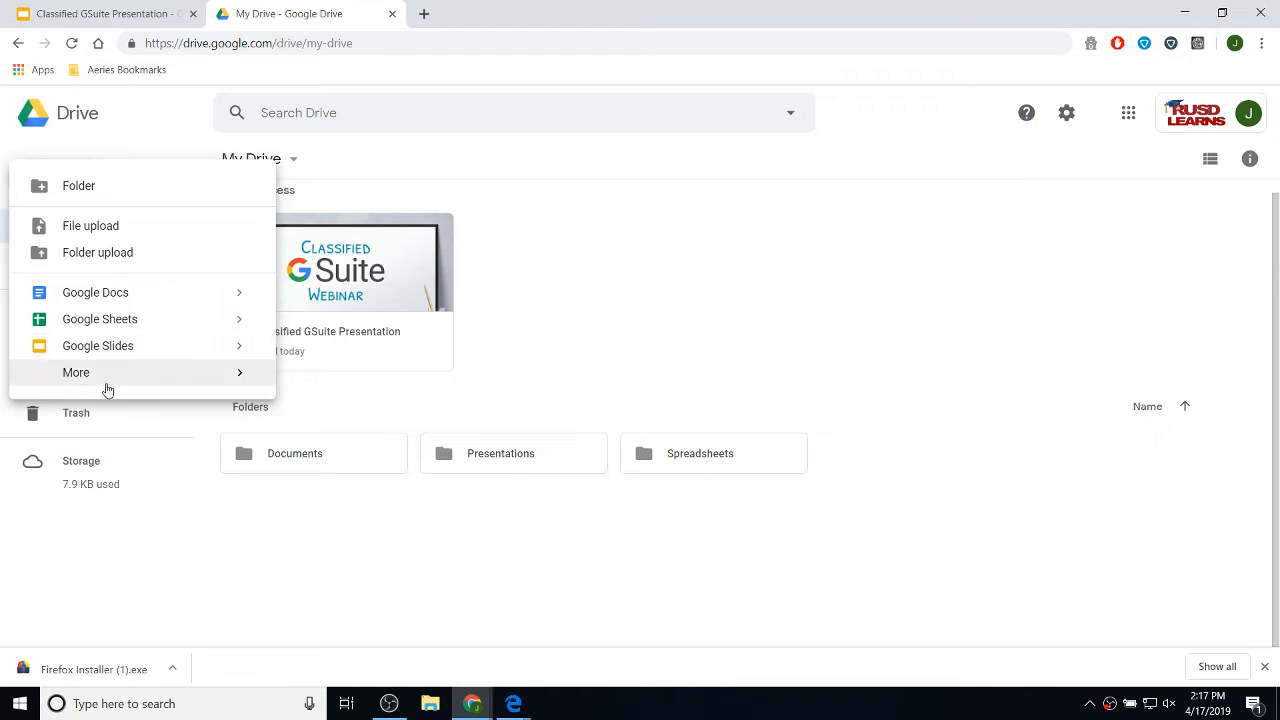
pyautogui.moveTo(108, 388)
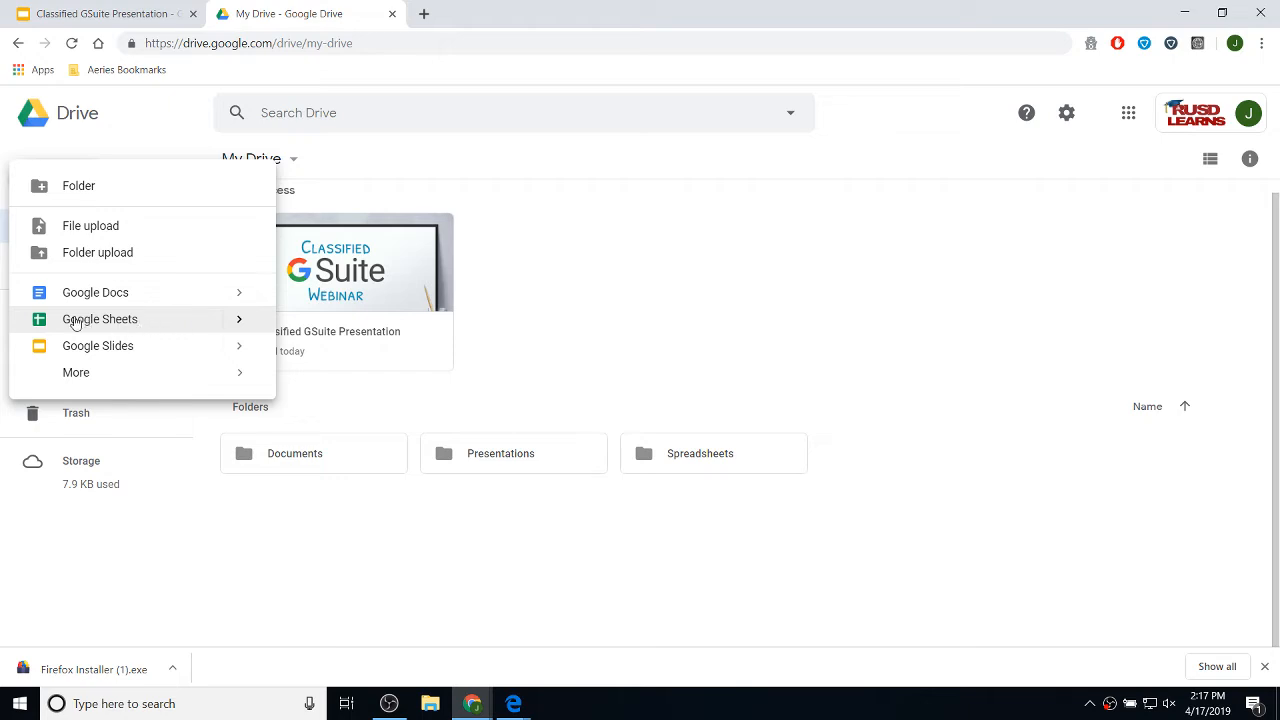
pyautogui.click(131, 320)
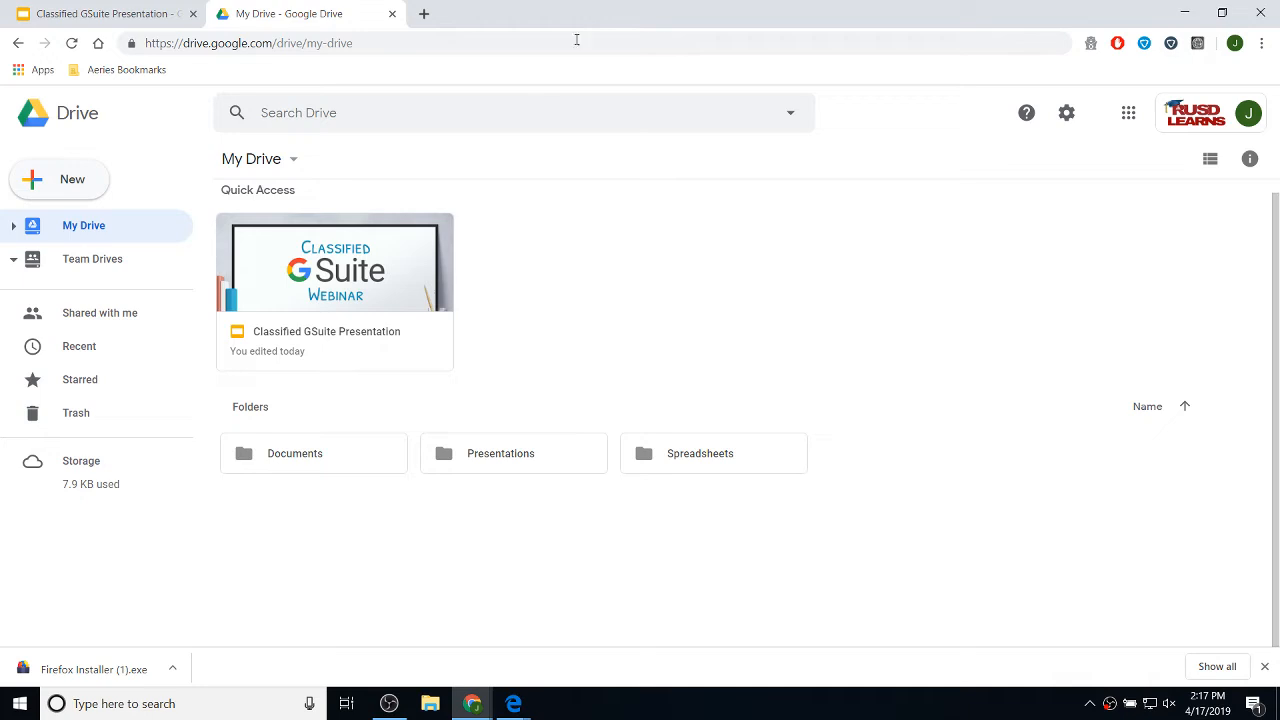
pyautogui.click(78, 182)
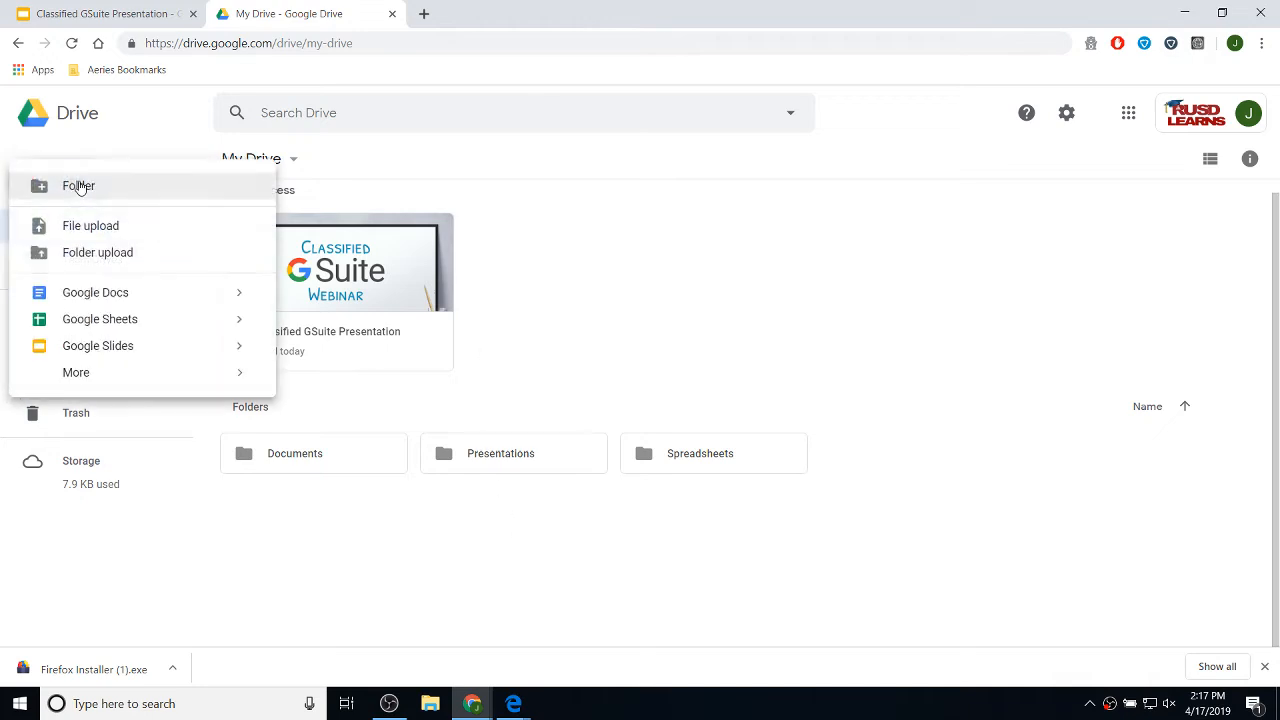
pyautogui.click(125, 322)
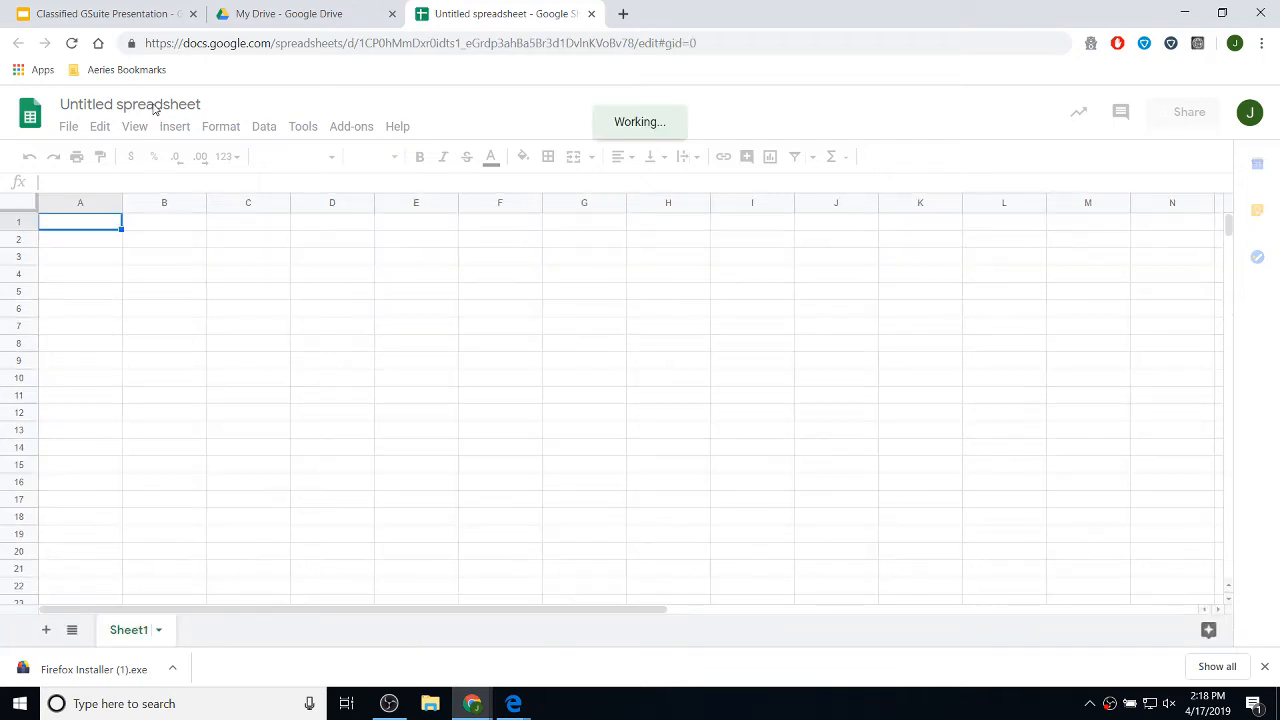
# - Rename the Untitled spreadsheet to 'My First Spreadsheet' and close its tab
pyautogui.click(155, 104)
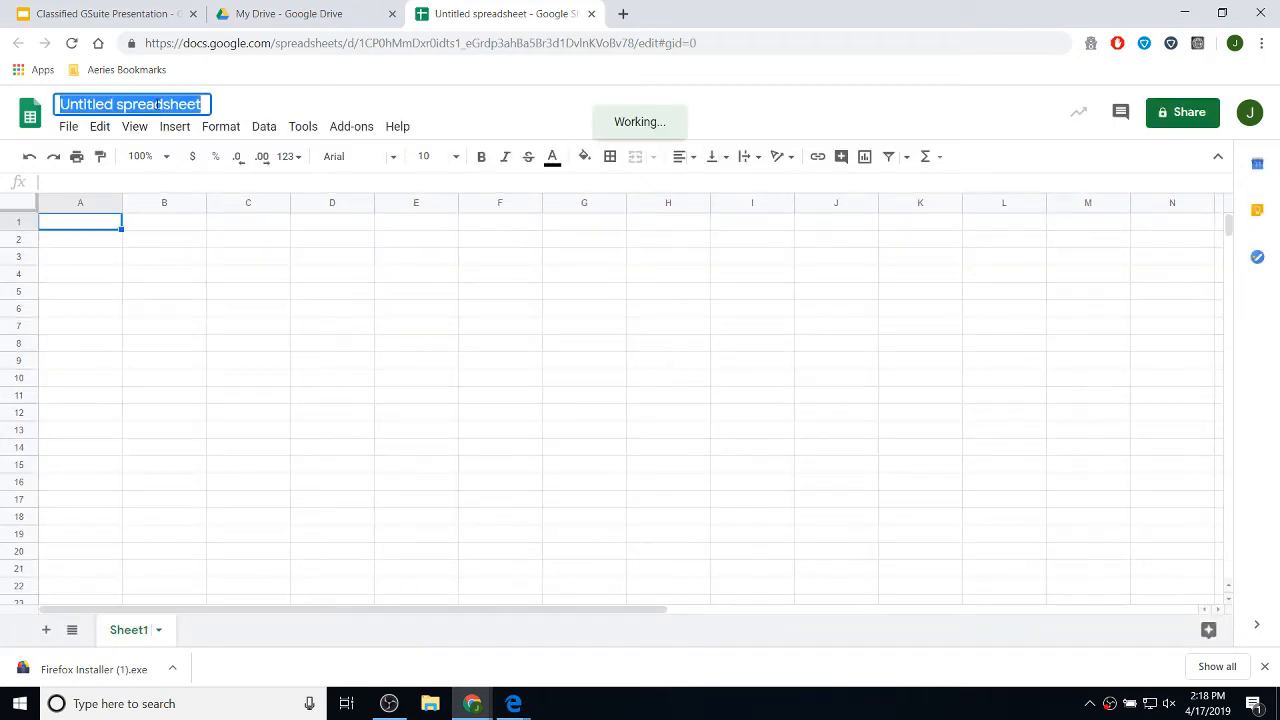
pyautogui.write('My First Spea')
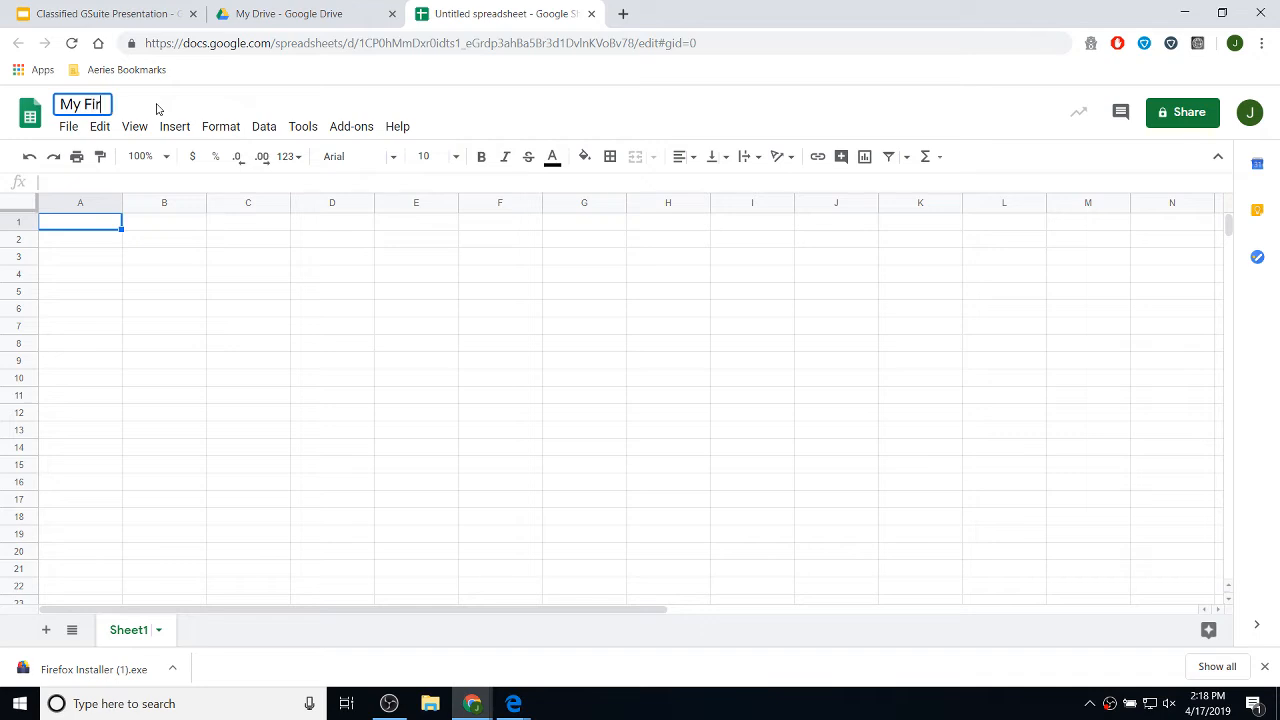
pyautogui.press('BackSpace')
pyautogui.press('BackSpace')
pyautogui.write('reab')
pyautogui.write('sheet')
pyautogui.press('Return')
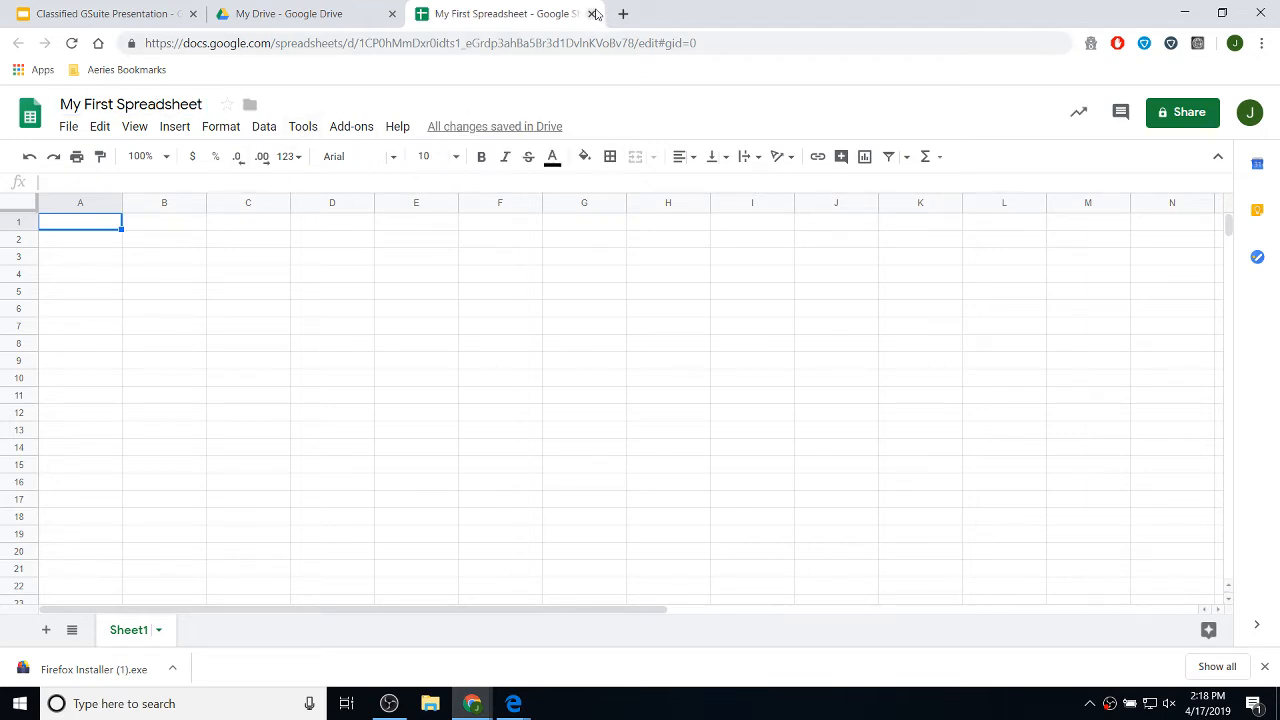
pyautogui.click(592, 17)
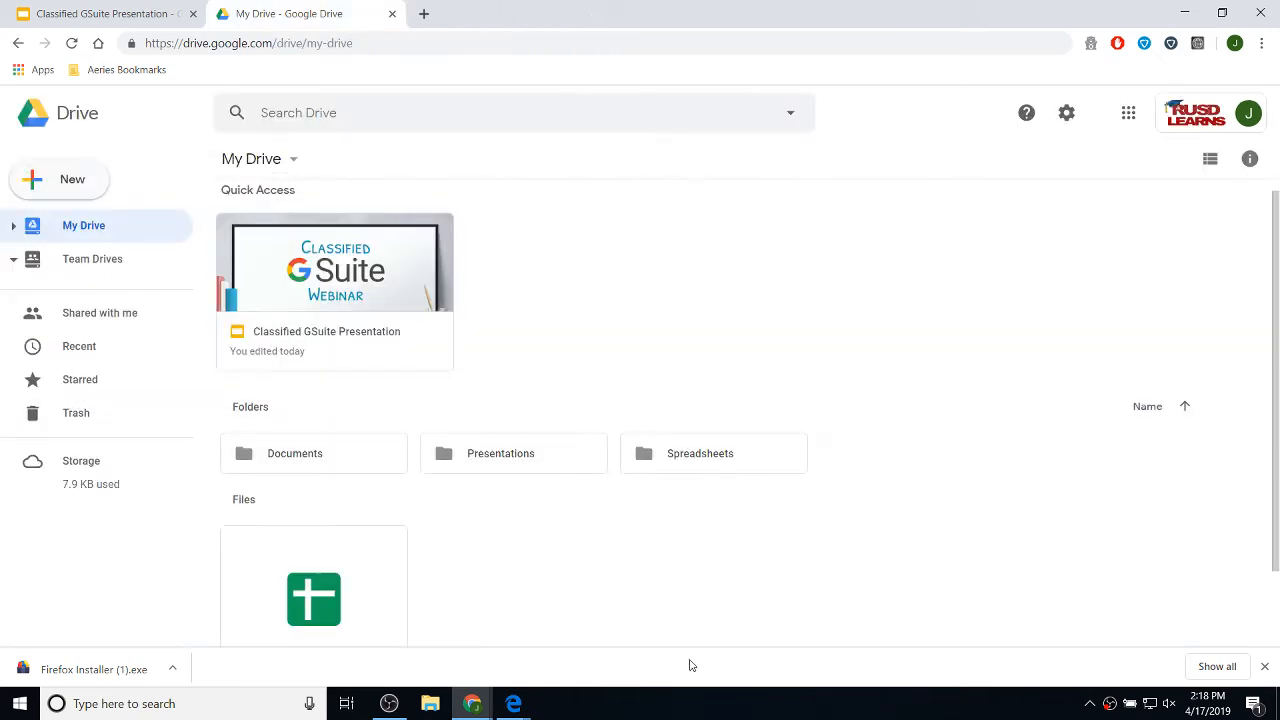
# - Open My First Spreadsheet, fill 123 into cells A1 through A20, and close it
pyautogui.scroll(-2, 629, 380)
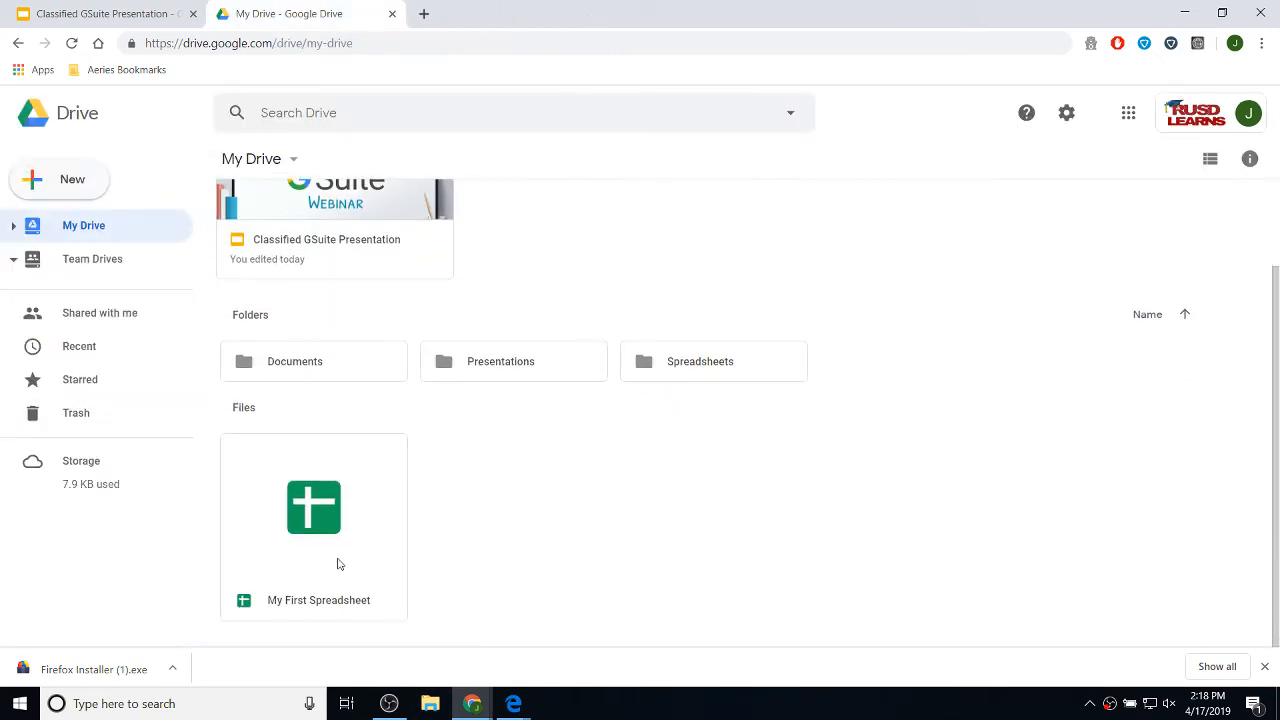
pyautogui.doubleClick(321, 515)
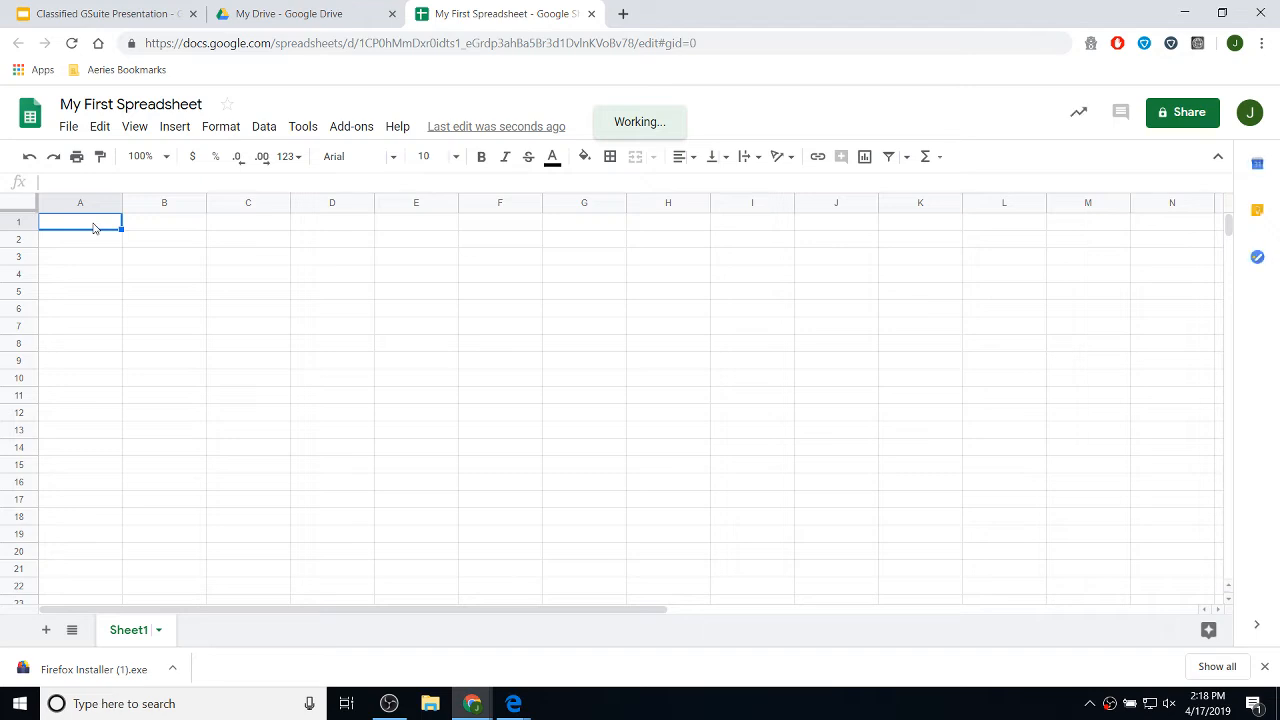
pyautogui.write('123')
pyautogui.press('Return')
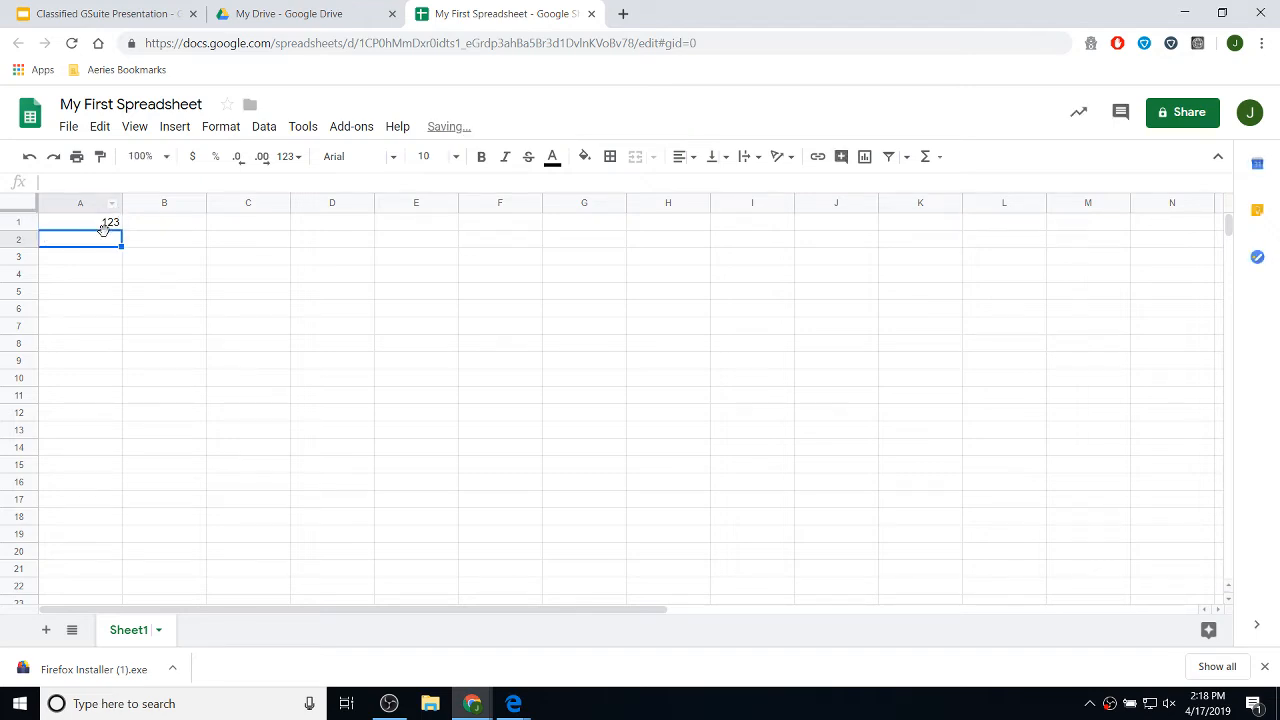
pyautogui.click(110, 223)
pyautogui.moveTo(121, 229); pyautogui.dragTo(105, 553)
pyautogui.click(282, 277)
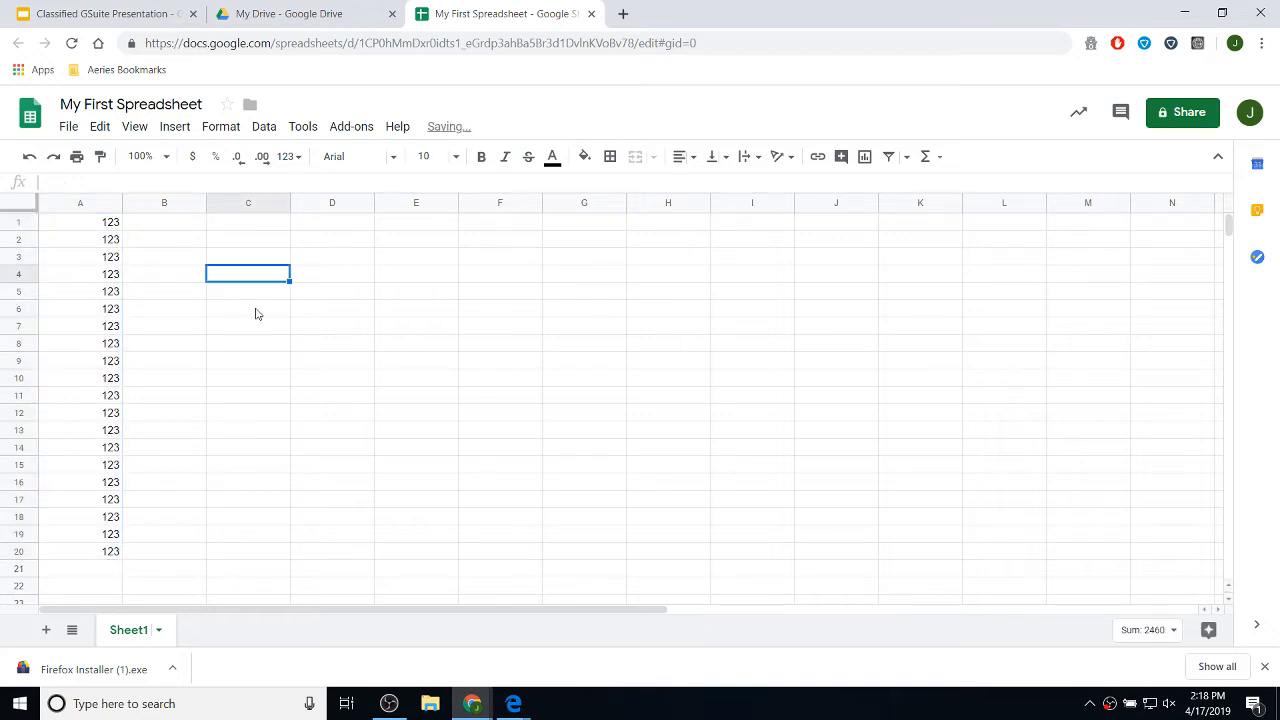
pyautogui.click(592, 14)
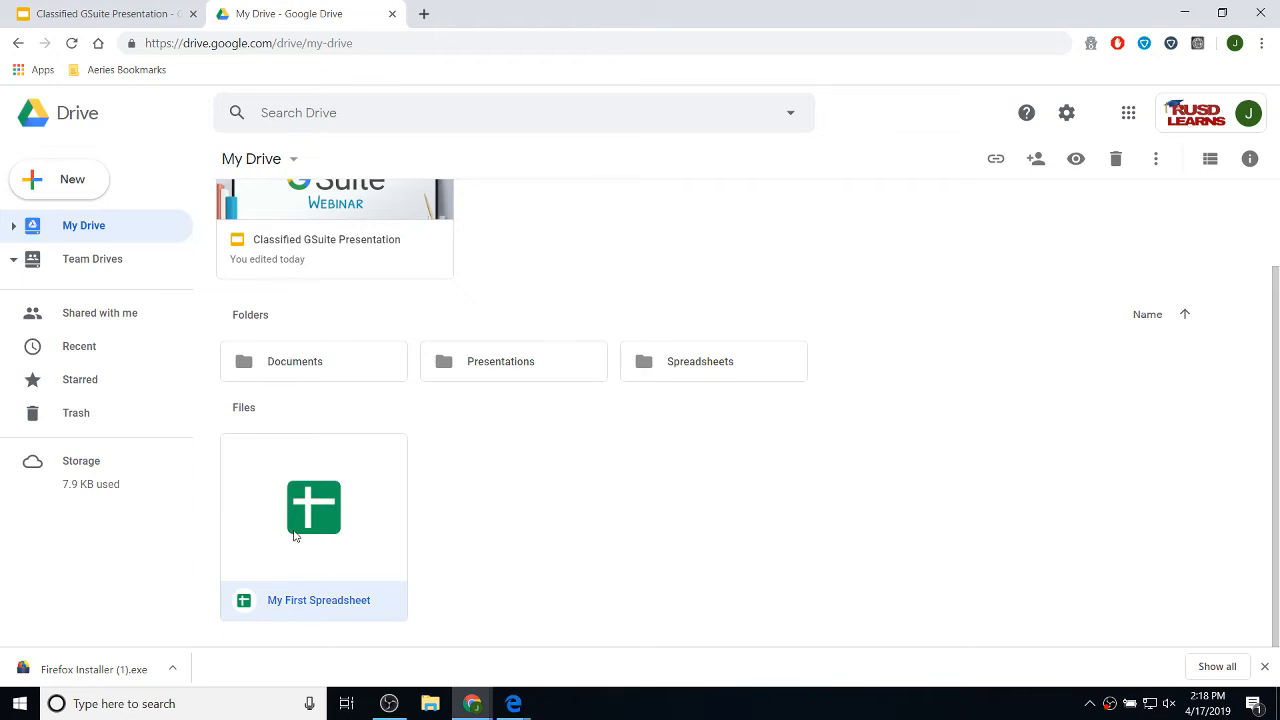
# - Move My First Spreadsheet into the Spreadsheets folder, then bring up the new-item menu
pyautogui.moveTo(295, 530); pyautogui.dragTo(731, 366)
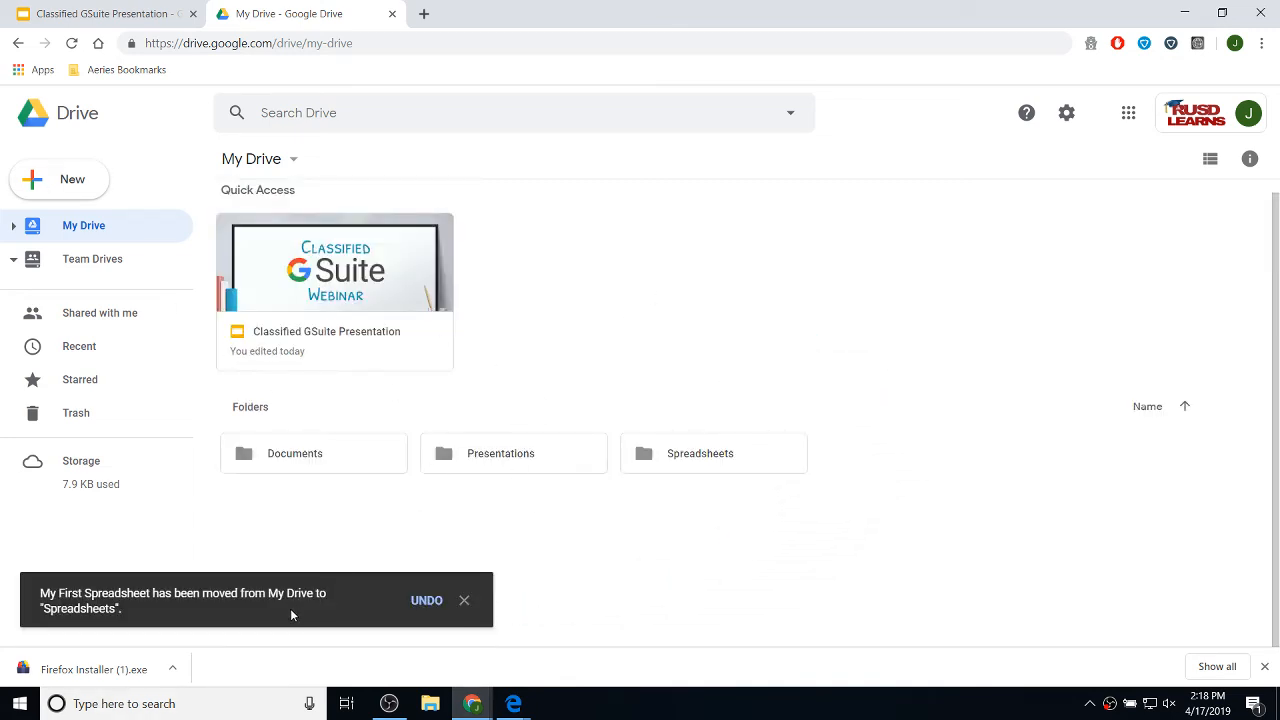
pyautogui.click(463, 601)
pyautogui.rightClick(411, 564)
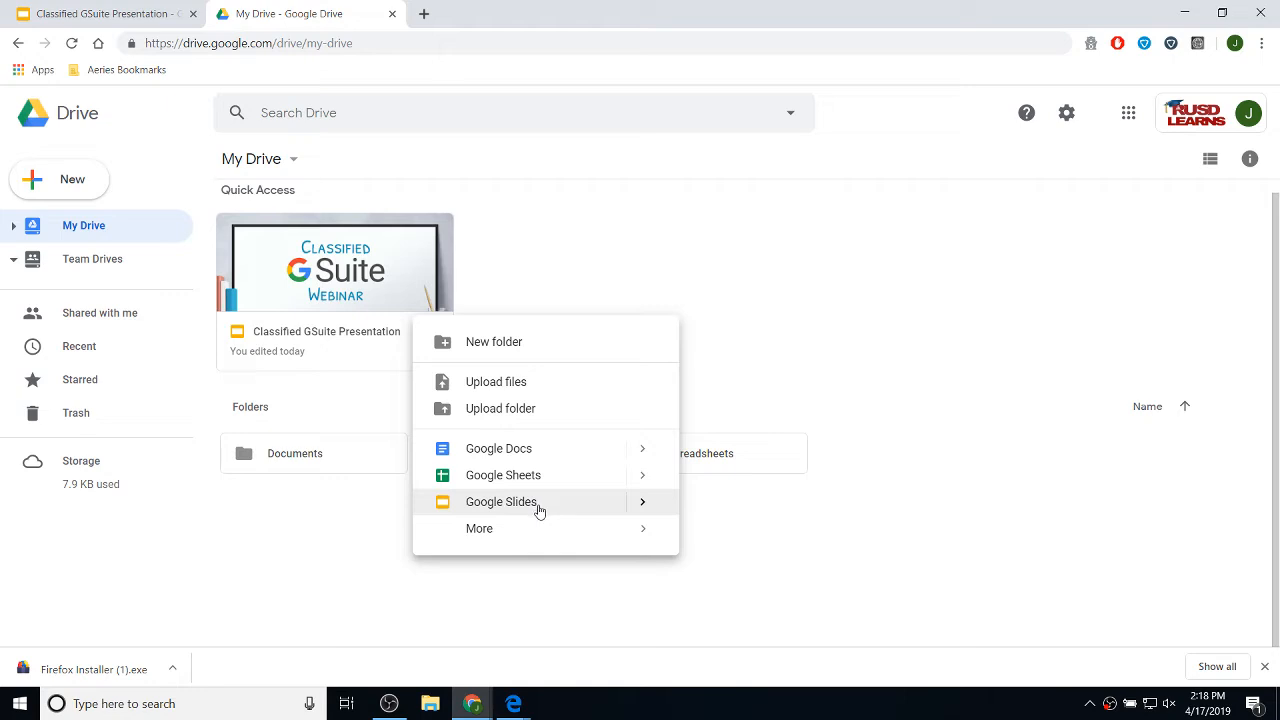
# - Create a blank Google Slides presentation titled 'My First Presentation' and close its tab
pyautogui.moveTo(534, 504)
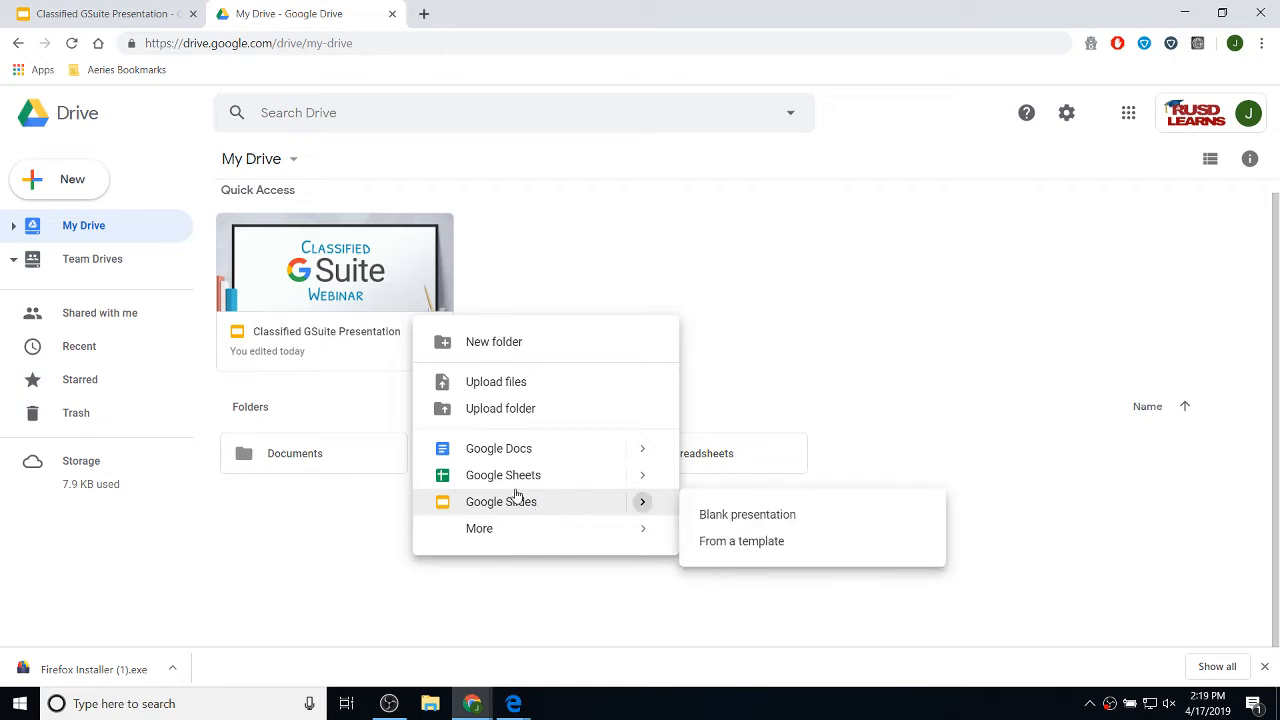
pyautogui.click(534, 505)
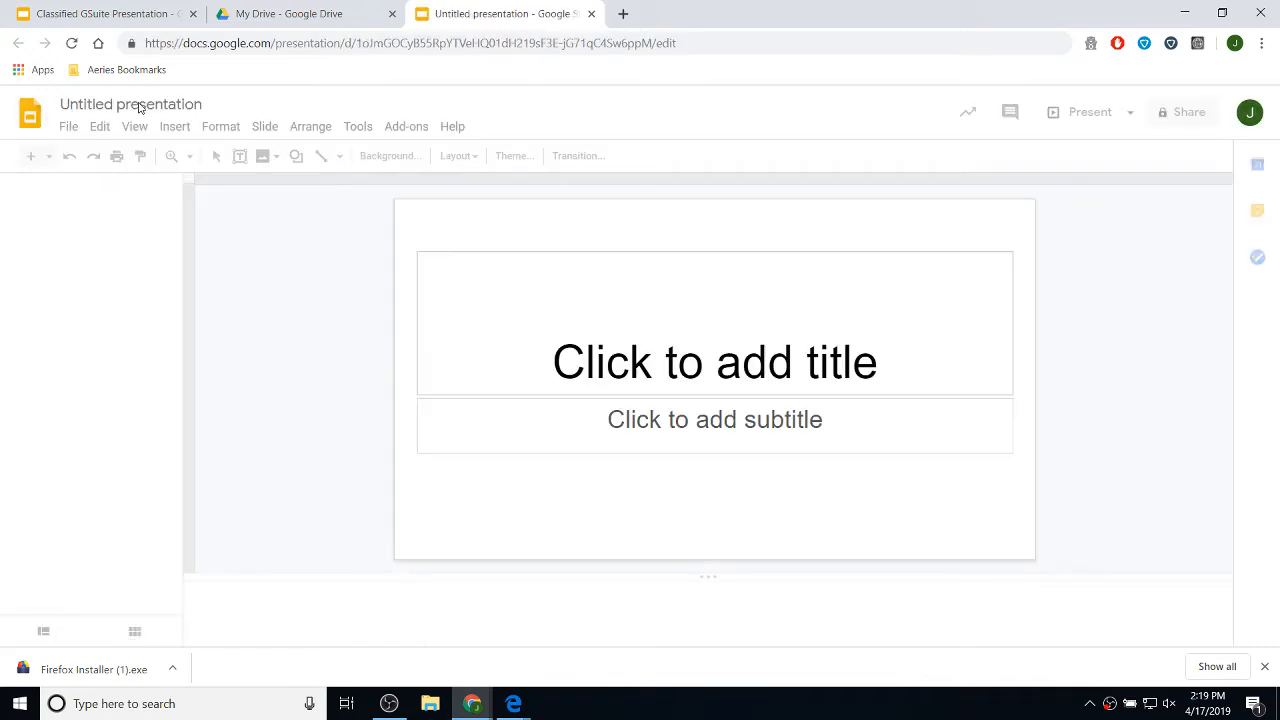
pyautogui.click(160, 104)
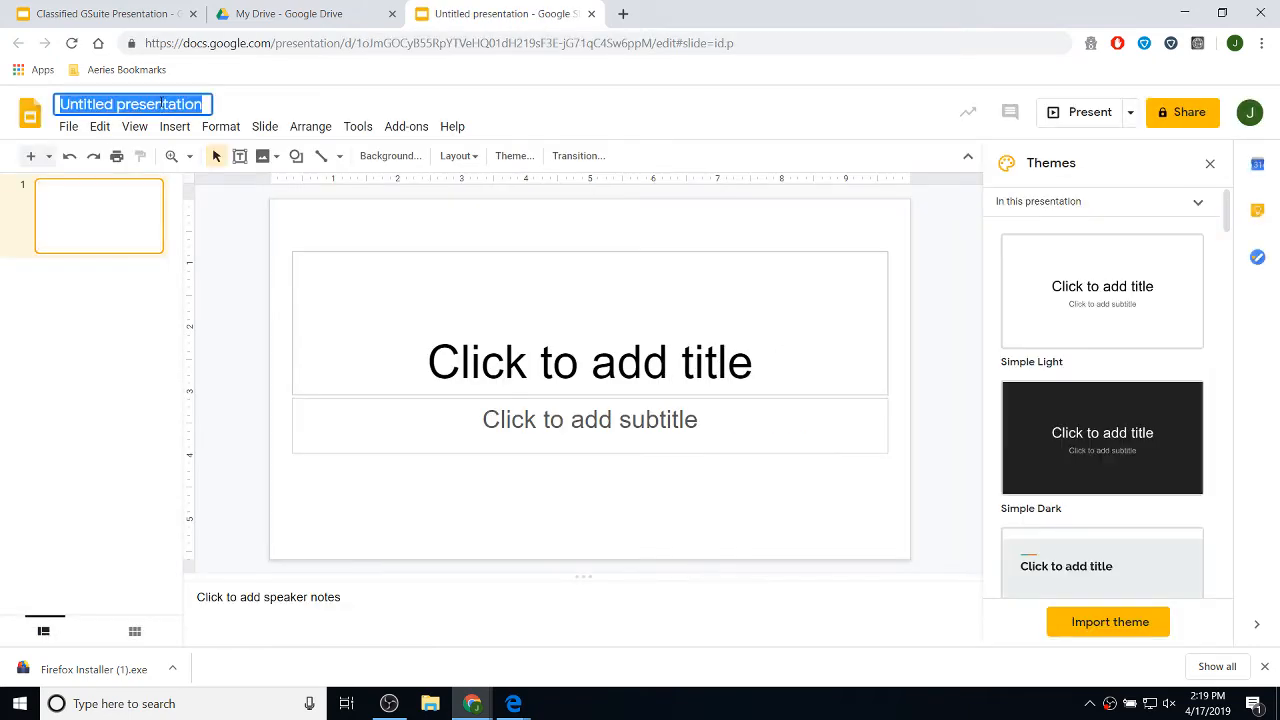
pyautogui.write('My ')
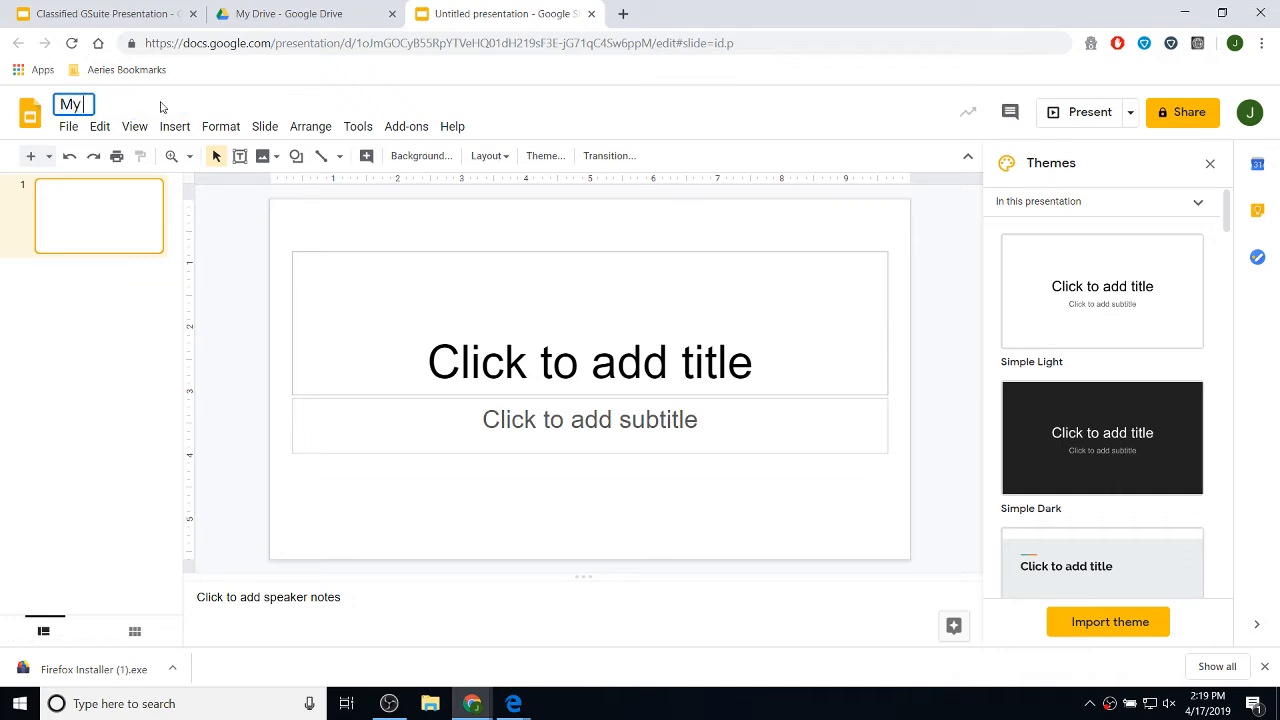
pyautogui.write('First Presen')
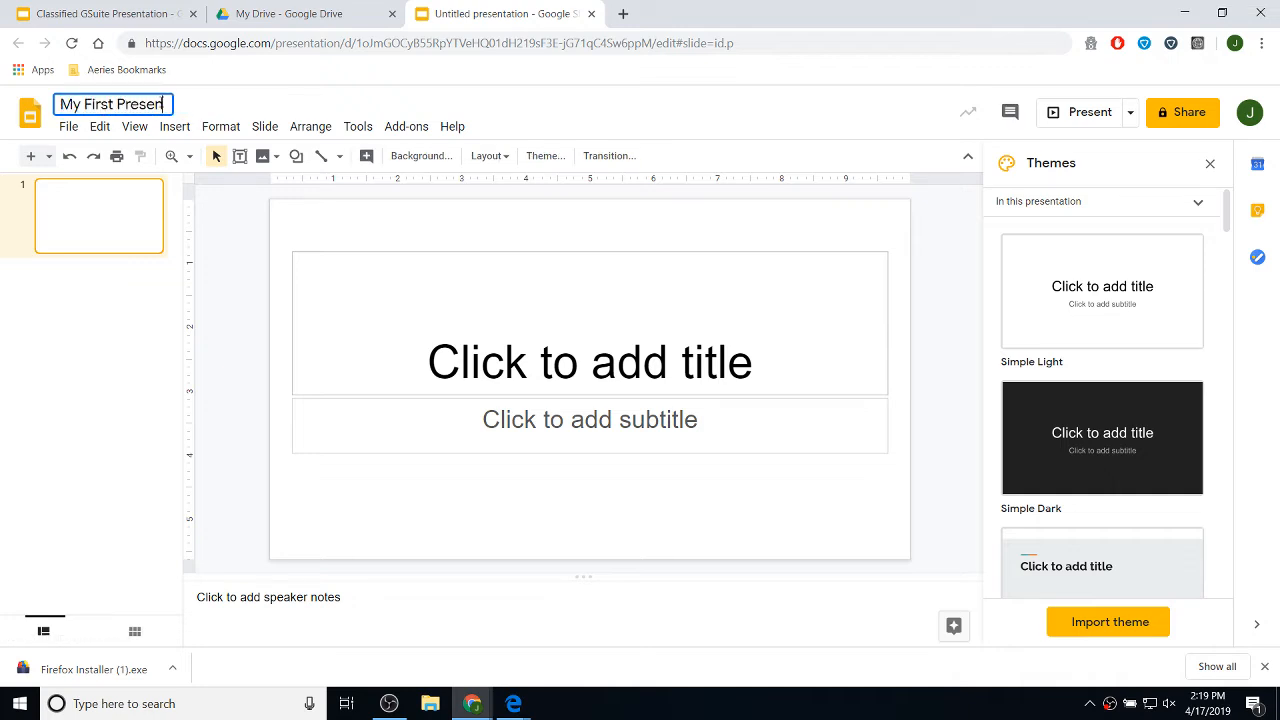
pyautogui.write('tation')
pyautogui.click(276, 101)
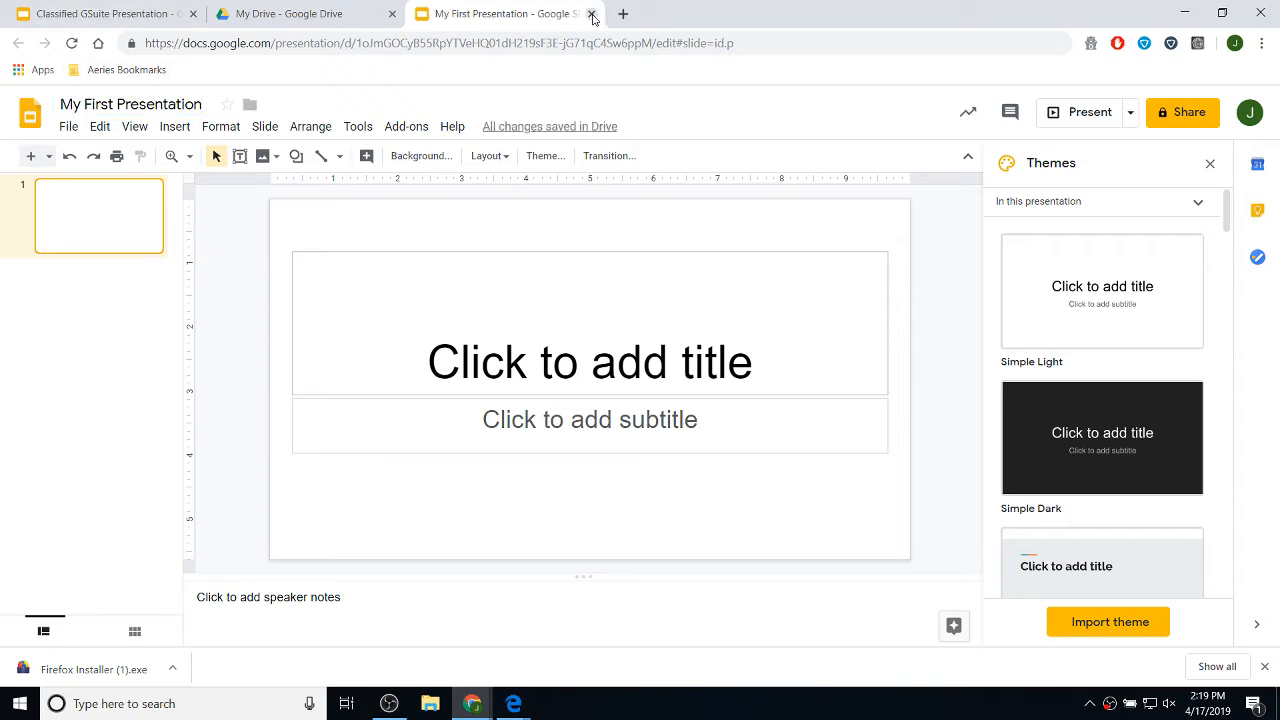
pyautogui.click(592, 15)
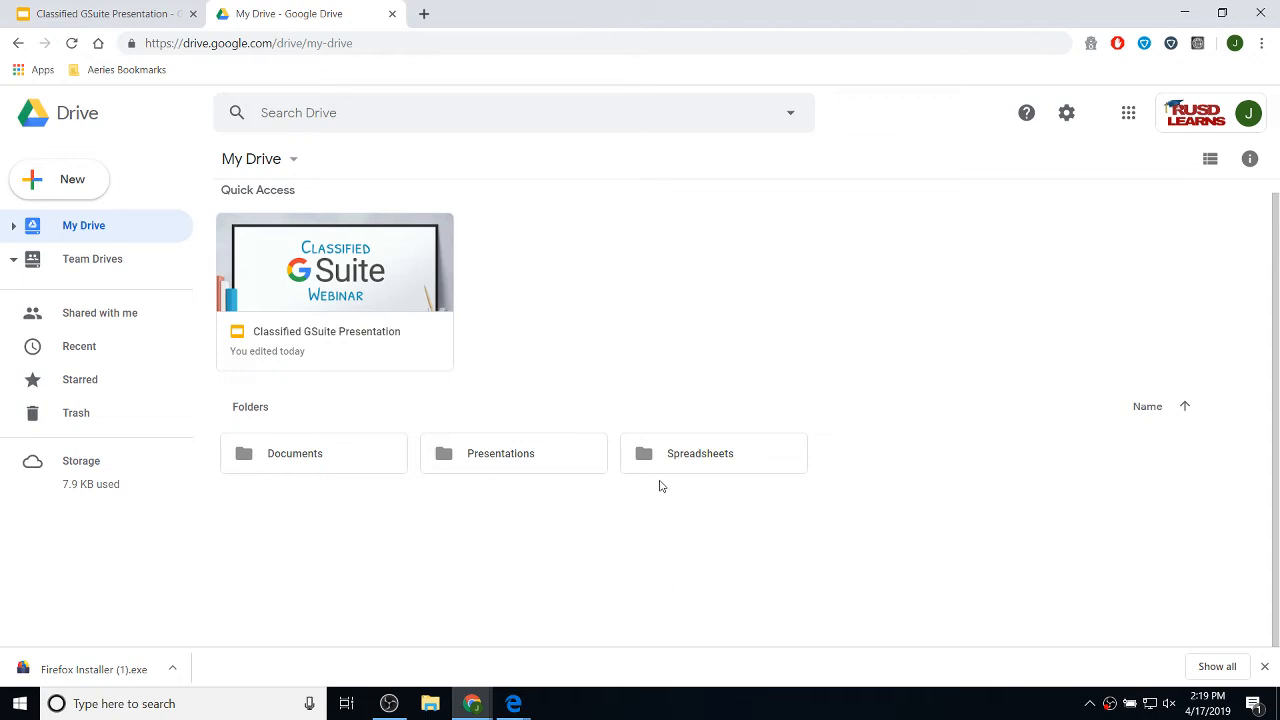
# - Drag the My First Presentation file card onto the Presentations folder
pyautogui.scroll(-1, 580, 537)
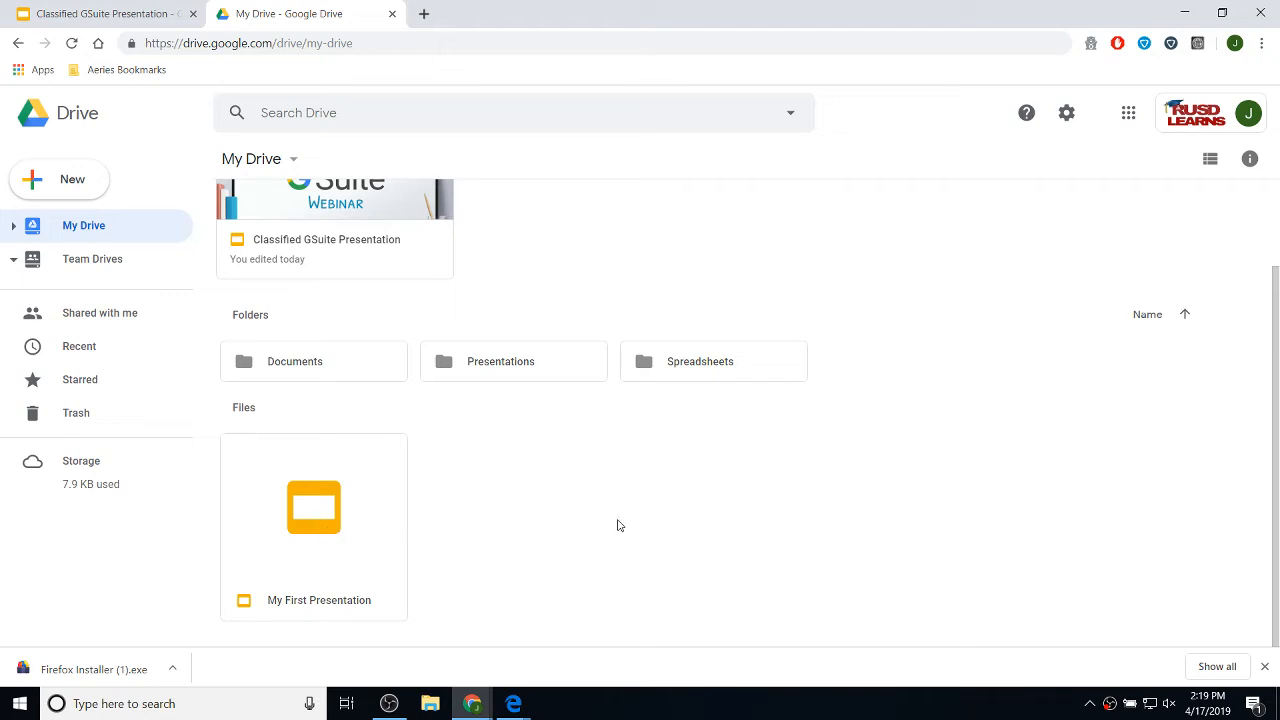
pyautogui.moveTo(253, 540); pyautogui.dragTo(523, 370)
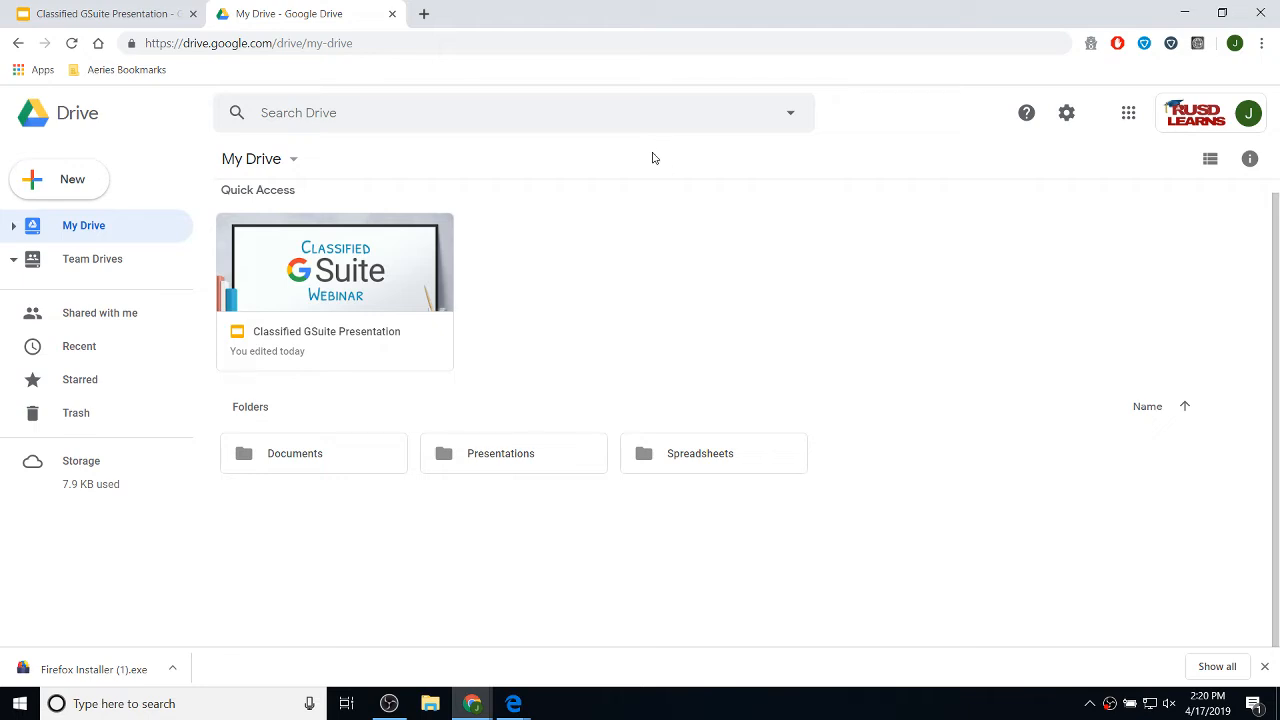
# - Star Sample Document.rtf in the Documents folder and check it on the Starred page
pyautogui.doubleClick(324, 466)
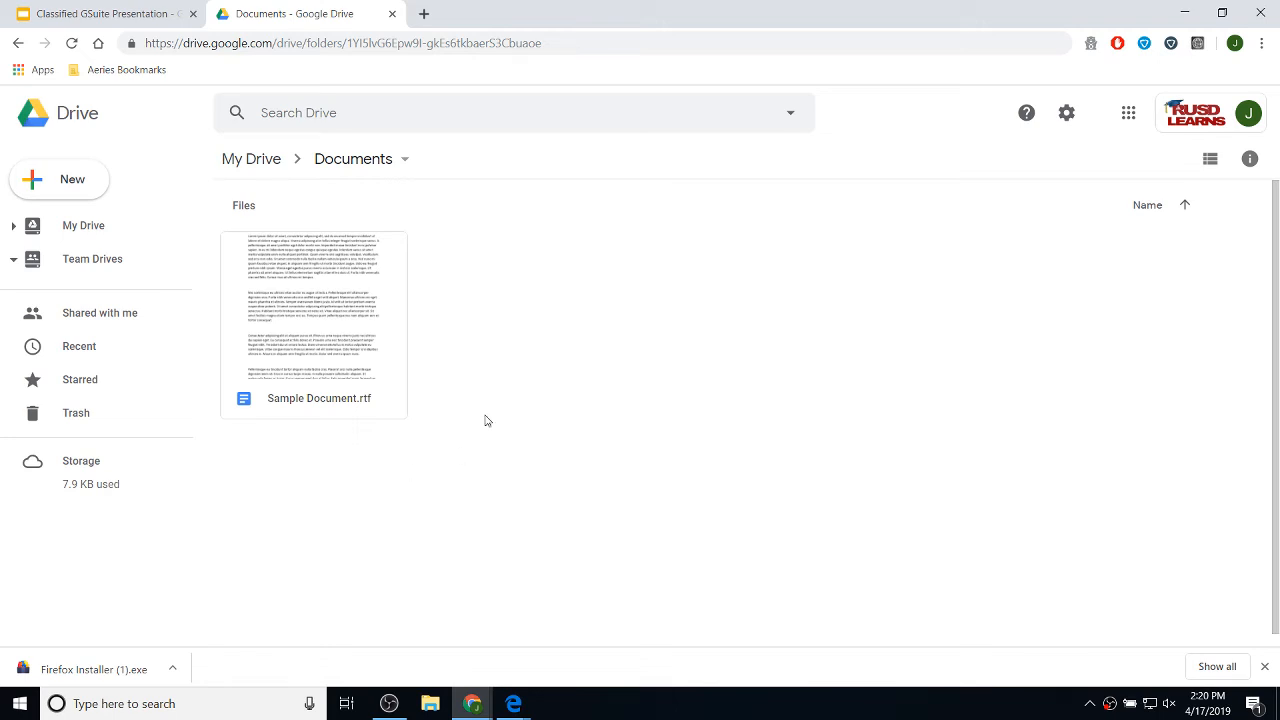
pyautogui.rightClick(331, 298)
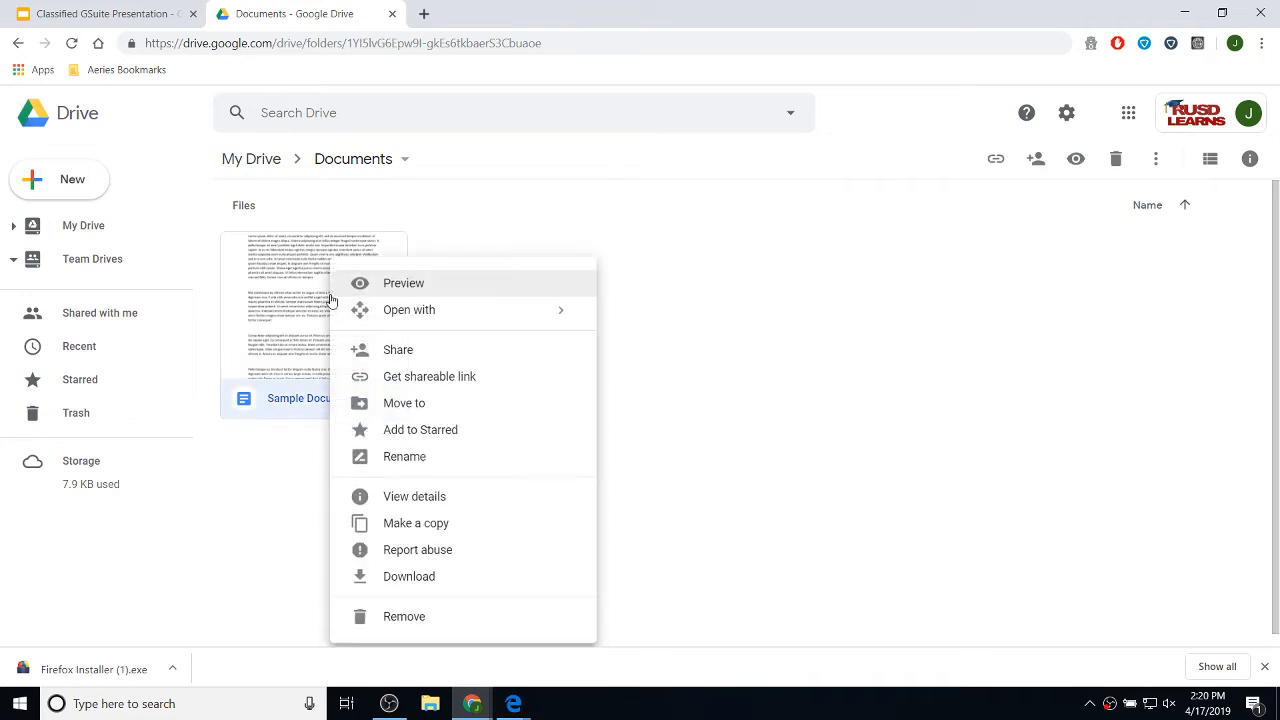
pyautogui.click(430, 430)
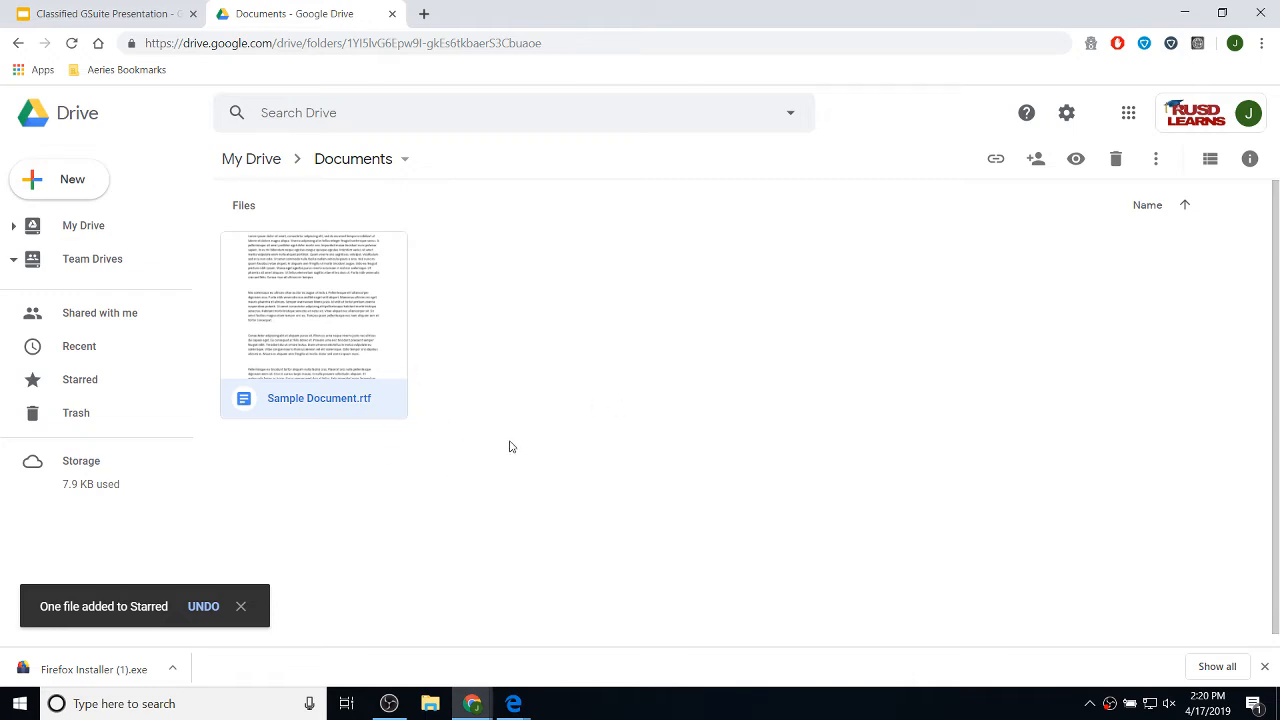
pyautogui.click(66, 385)
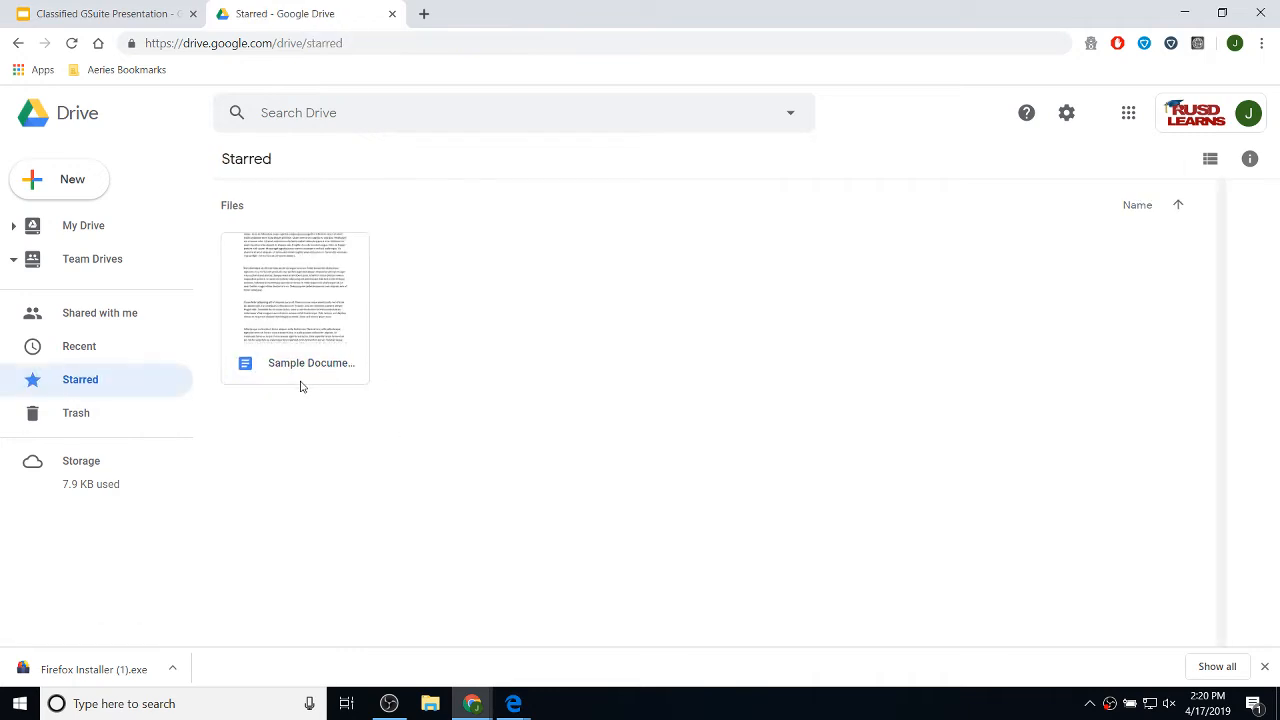
# - Star My First Presentation in the Presentations folder, check Starred, then return to My Drive
pyautogui.click(78, 230)
pyautogui.doubleClick(489, 471)
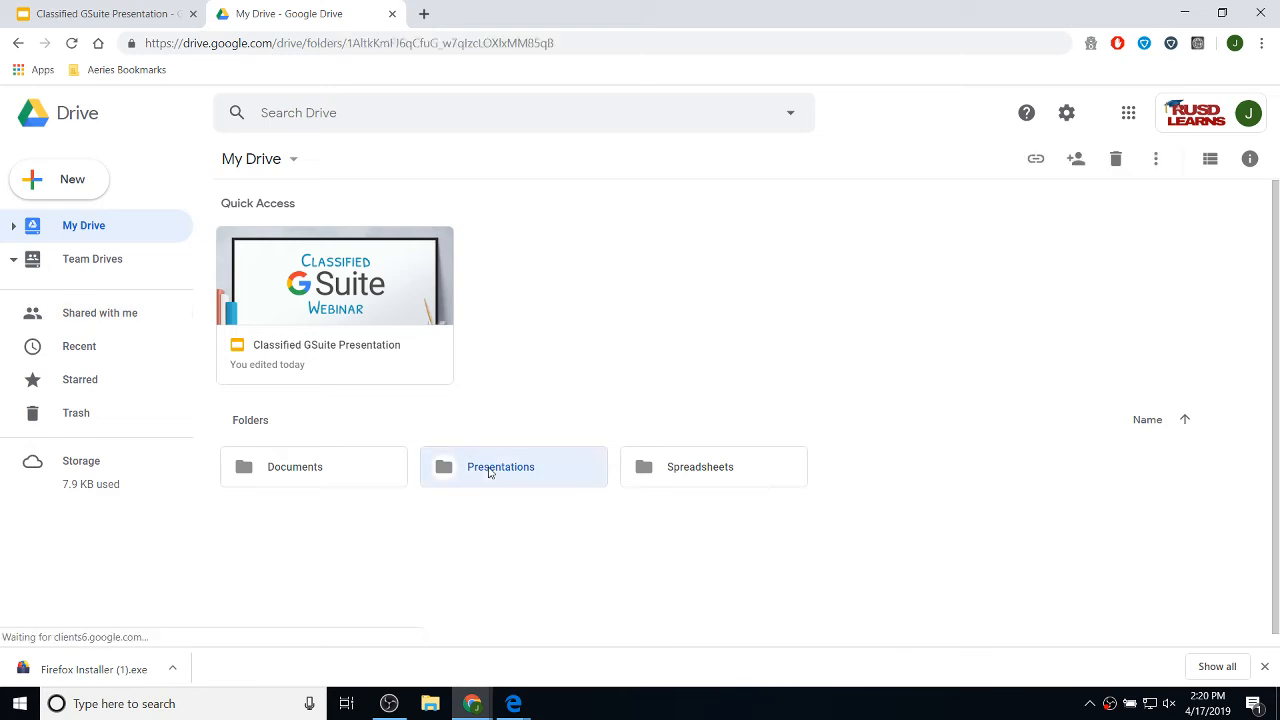
pyautogui.rightClick(301, 289)
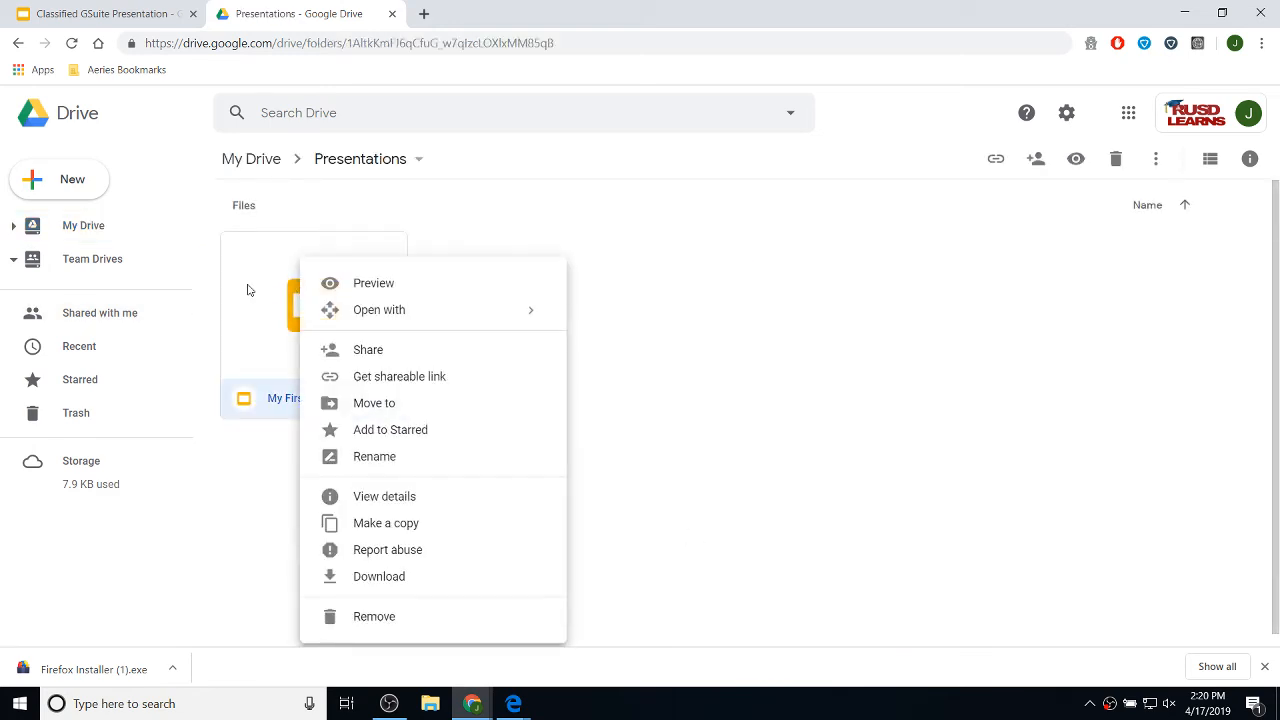
pyautogui.click(403, 437)
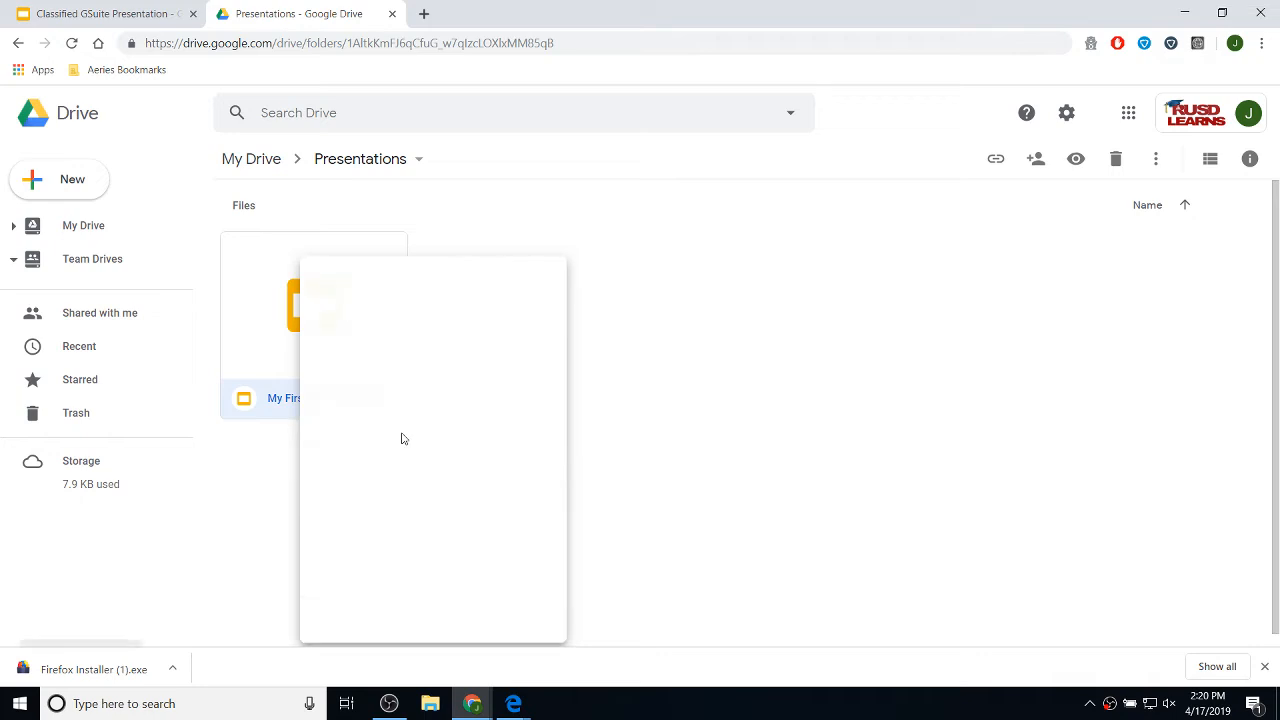
pyautogui.click(80, 387)
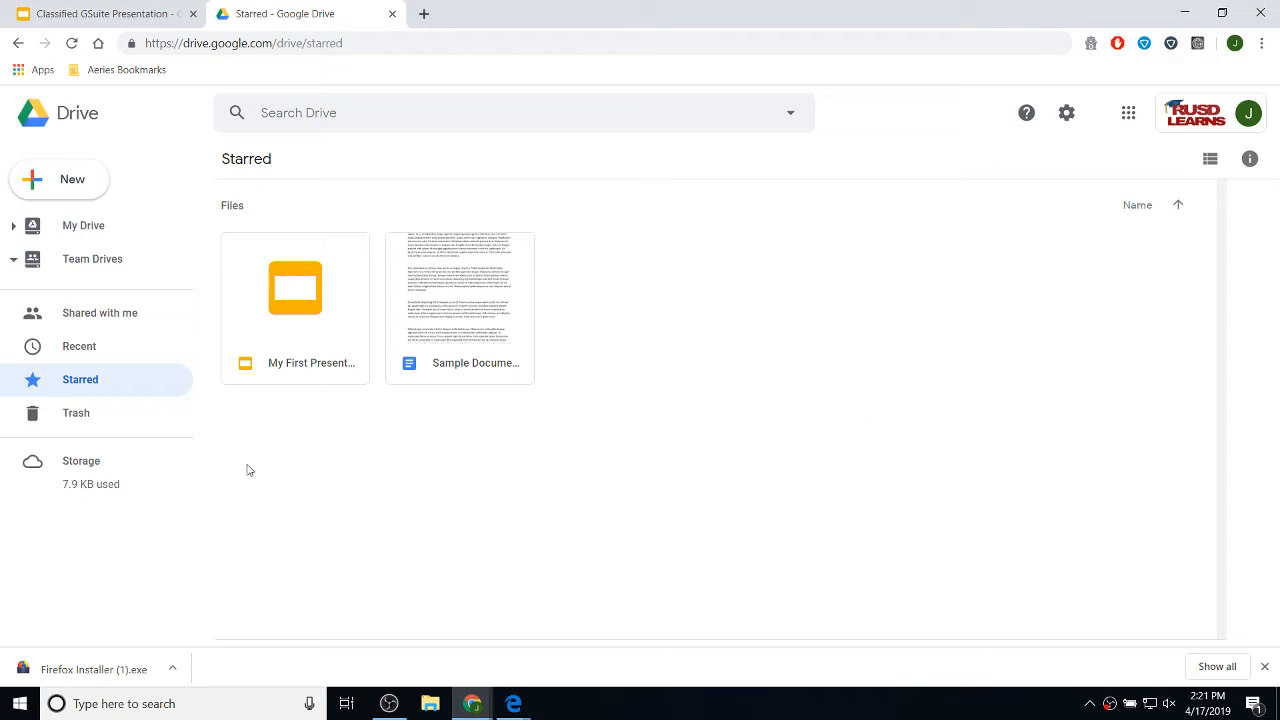
pyautogui.click(81, 227)
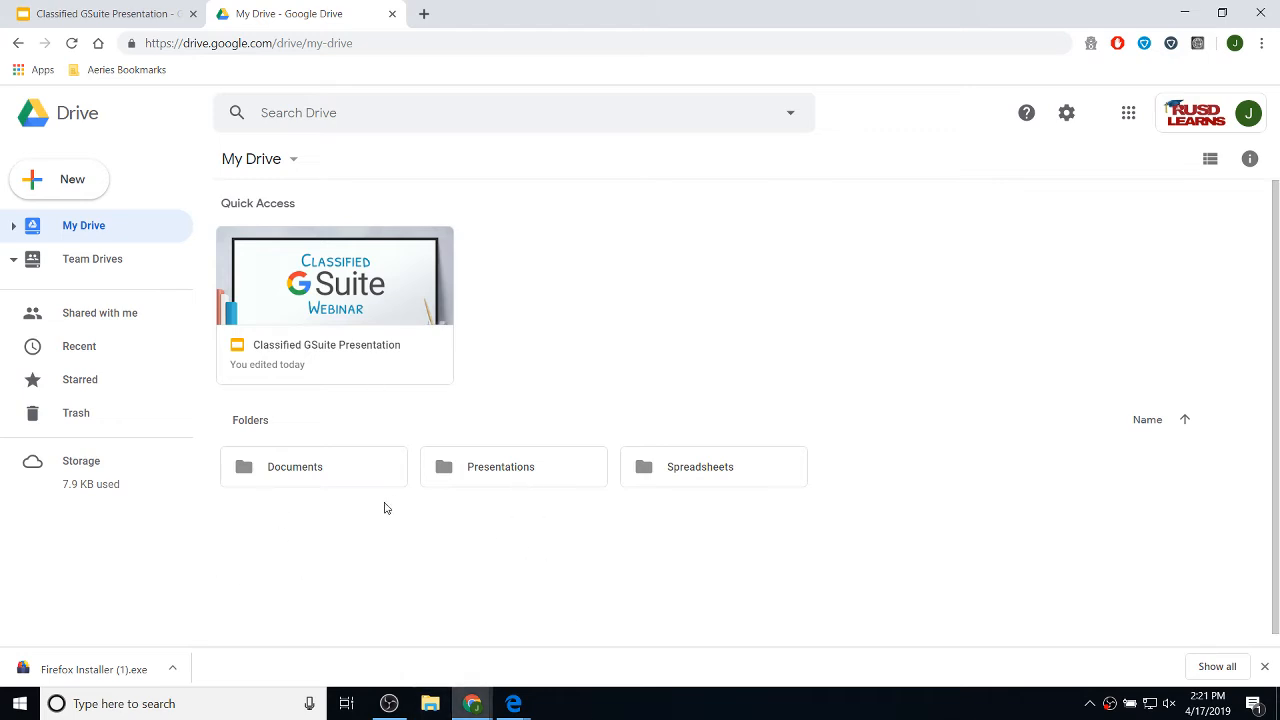
# - Open the Share dialog for Sample Document.rtf from the Documents folder
pyautogui.doubleClick(348, 478)
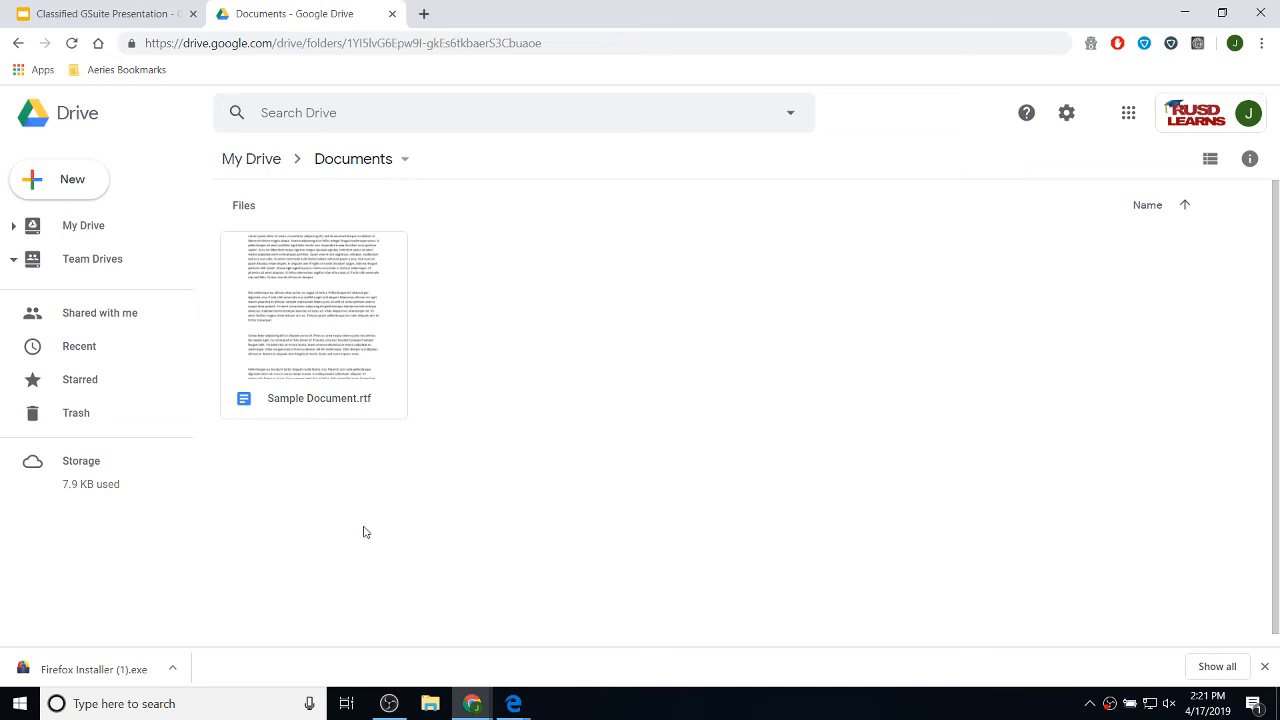
pyautogui.rightClick(337, 306)
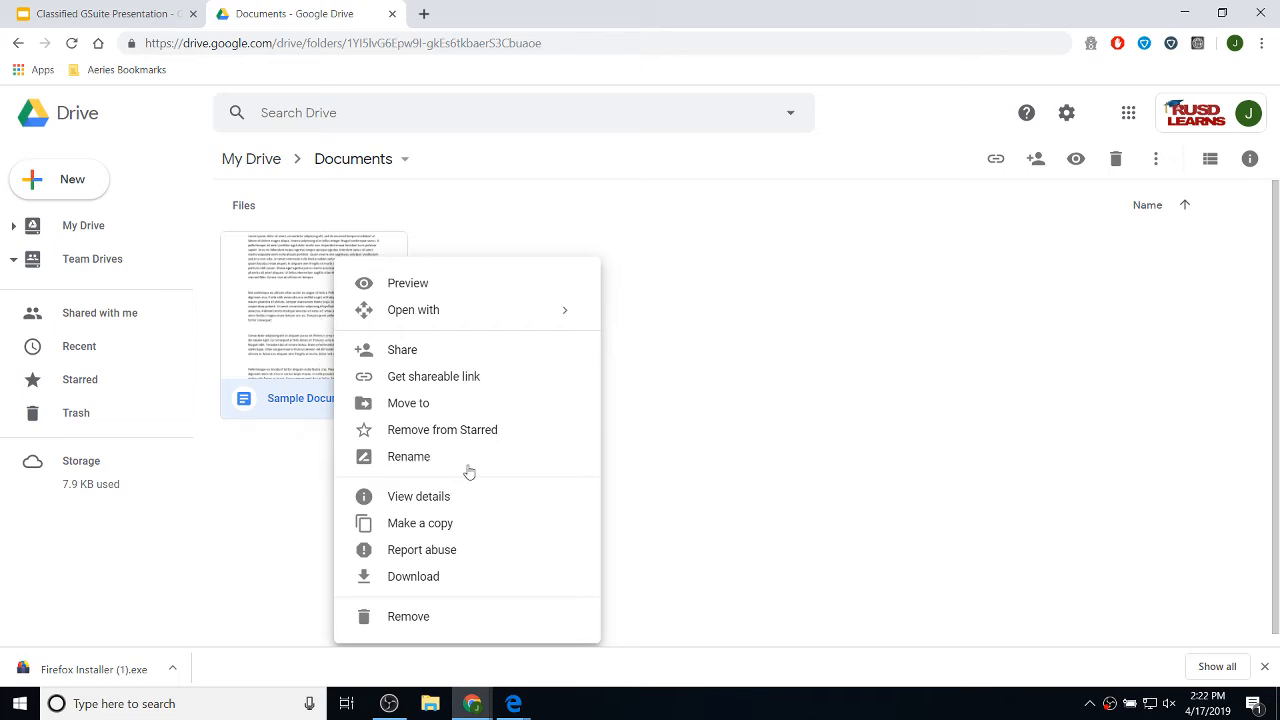
pyautogui.click(404, 352)
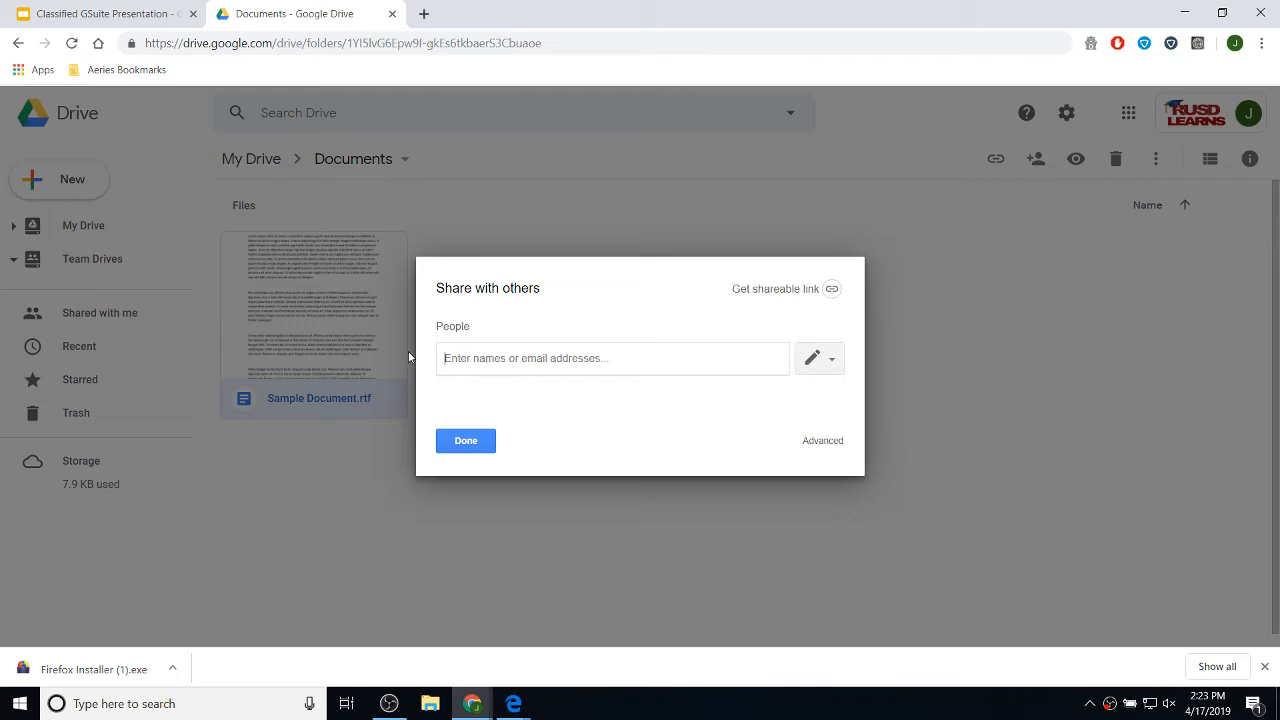
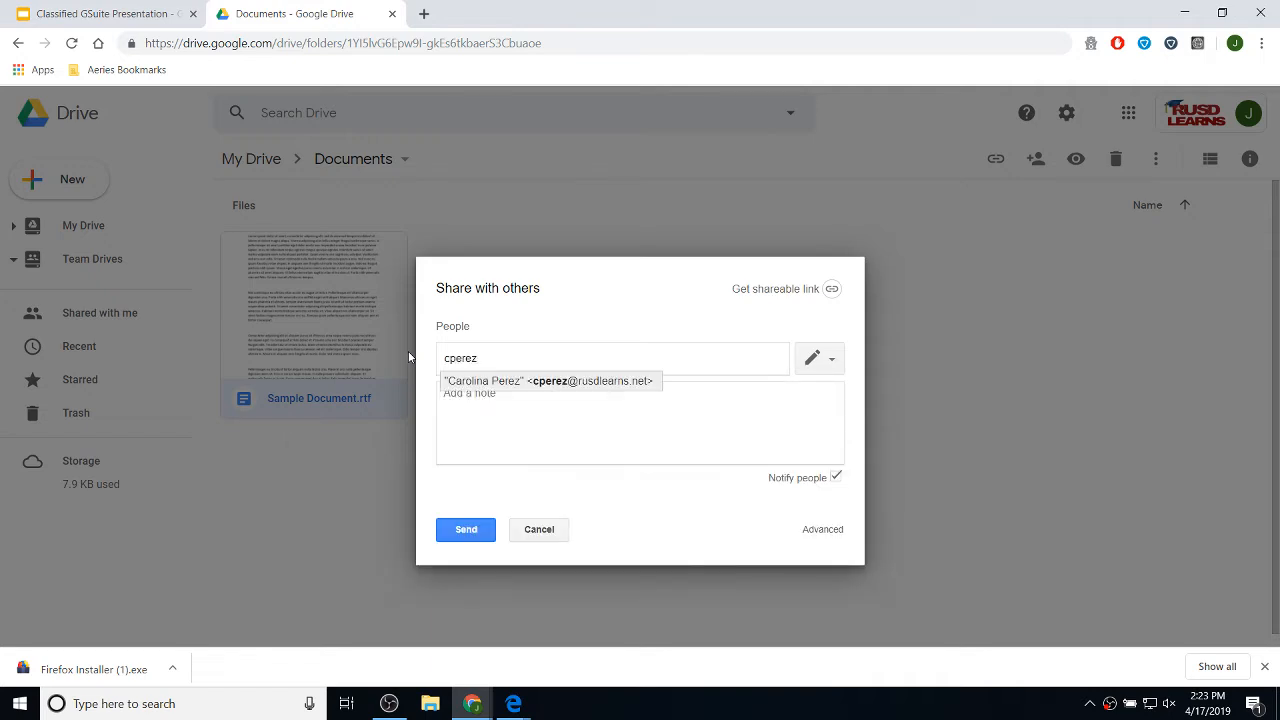
# - Add the colleague's address as a recipient with Can edit access, then begin a note
pyautogui.click(589, 388)
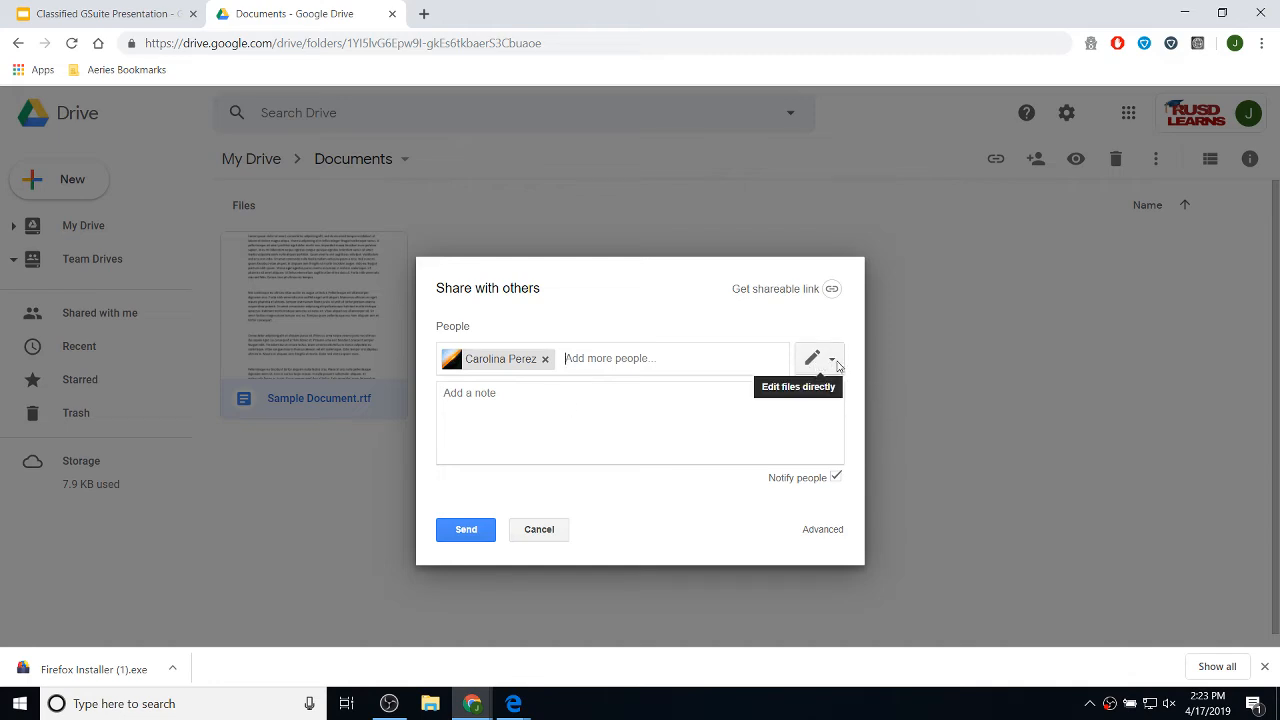
pyautogui.click(832, 362)
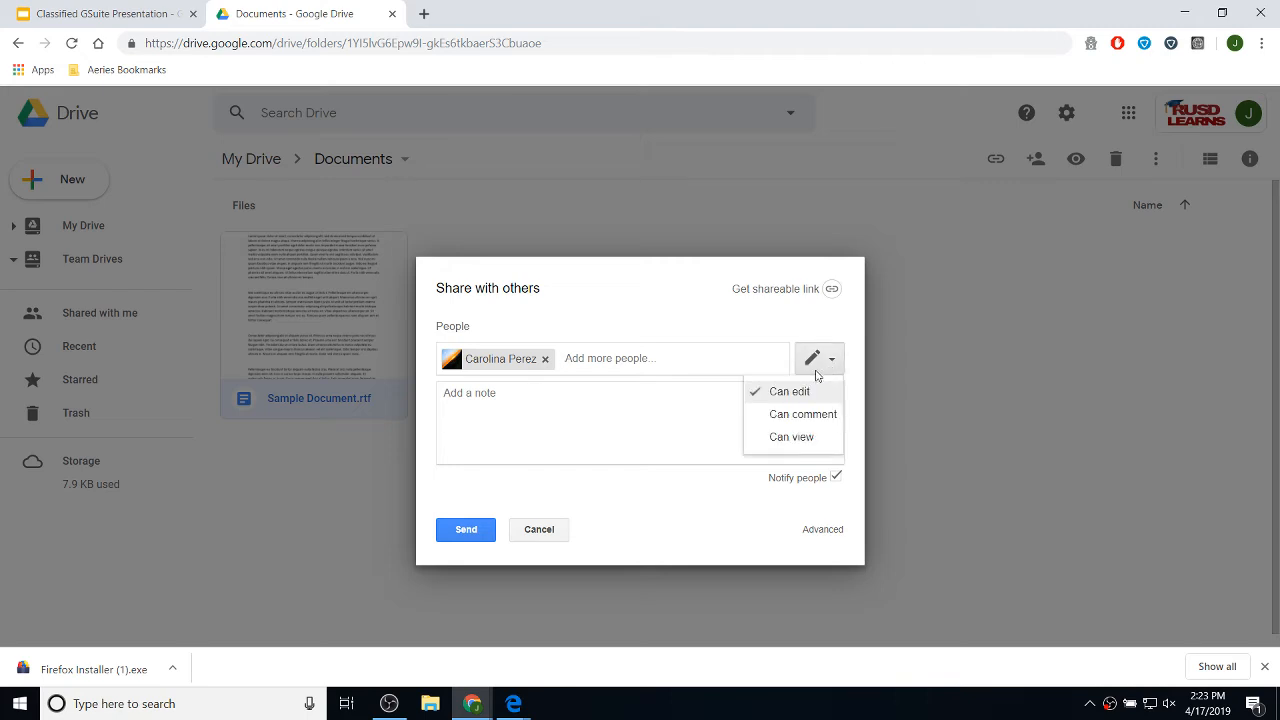
pyautogui.click(799, 440)
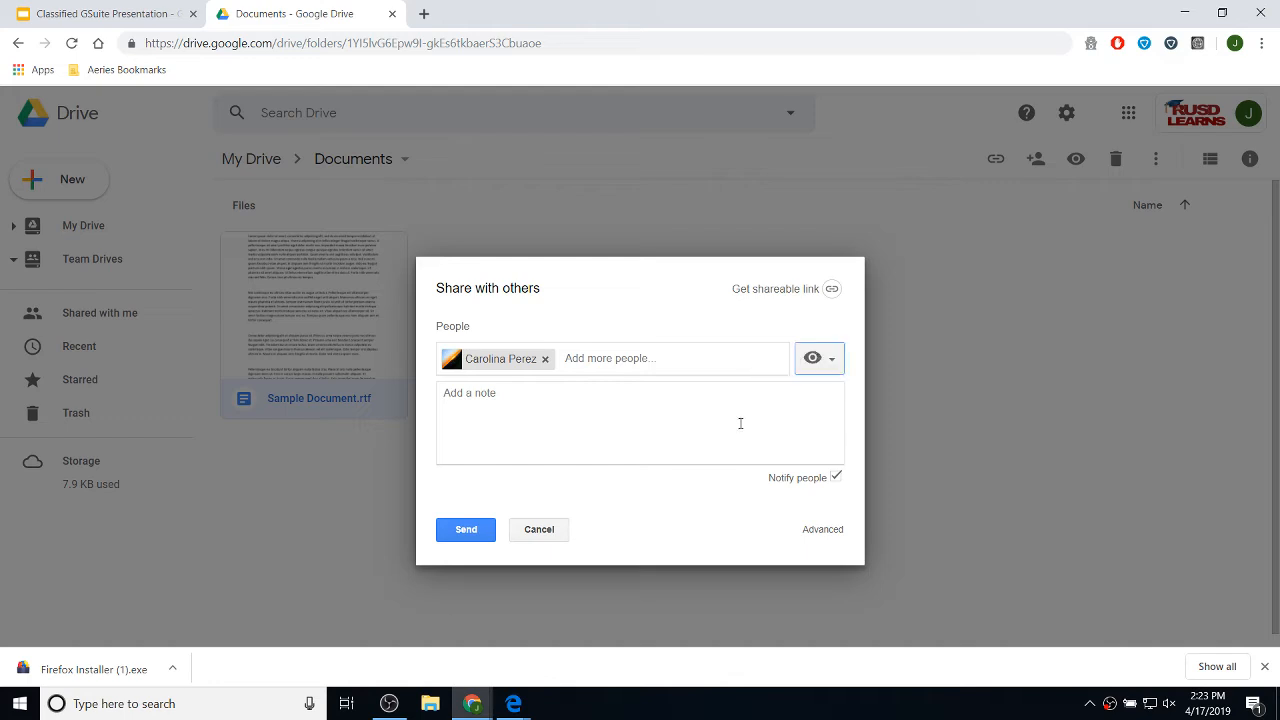
pyautogui.click(830, 360)
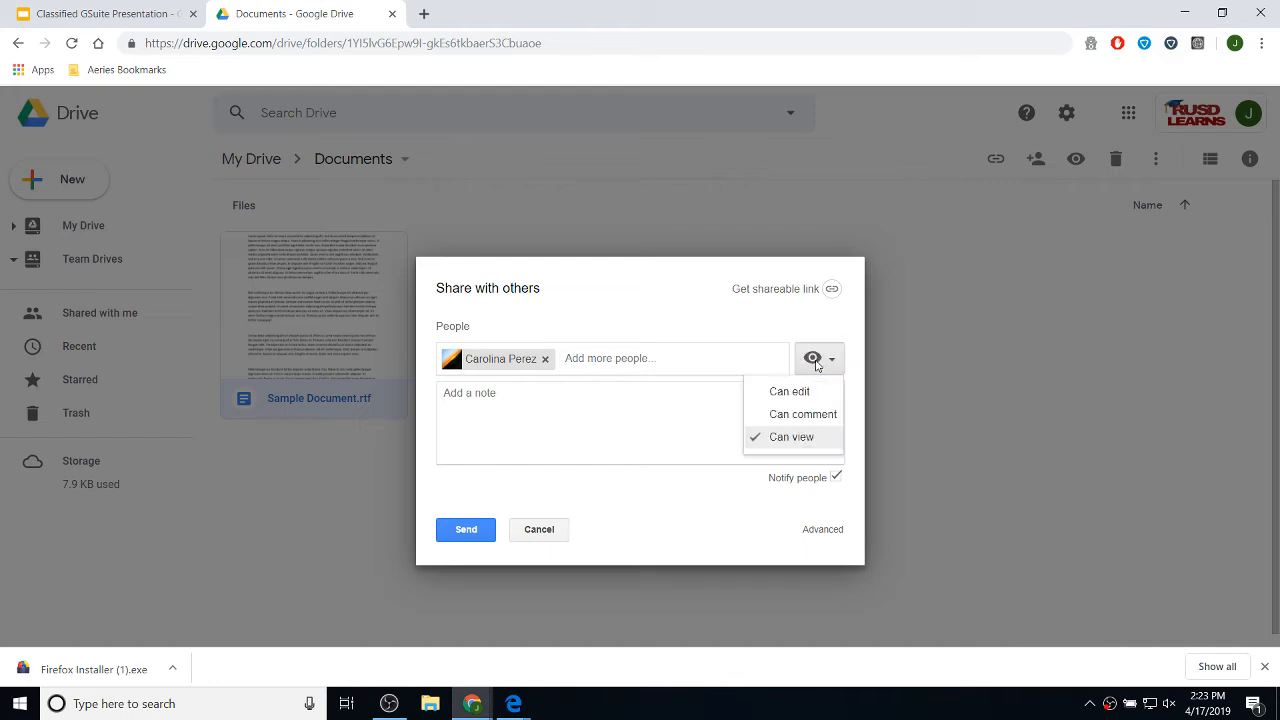
pyautogui.click(809, 413)
pyautogui.click(832, 360)
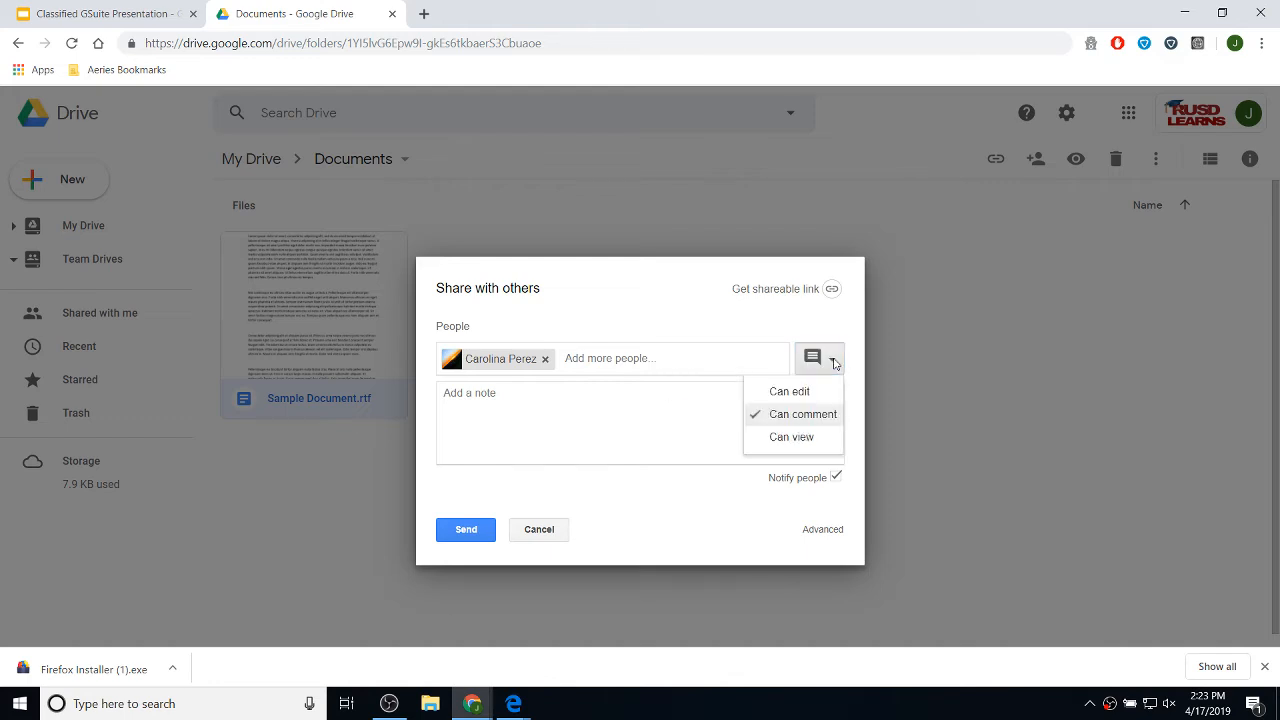
pyautogui.click(789, 395)
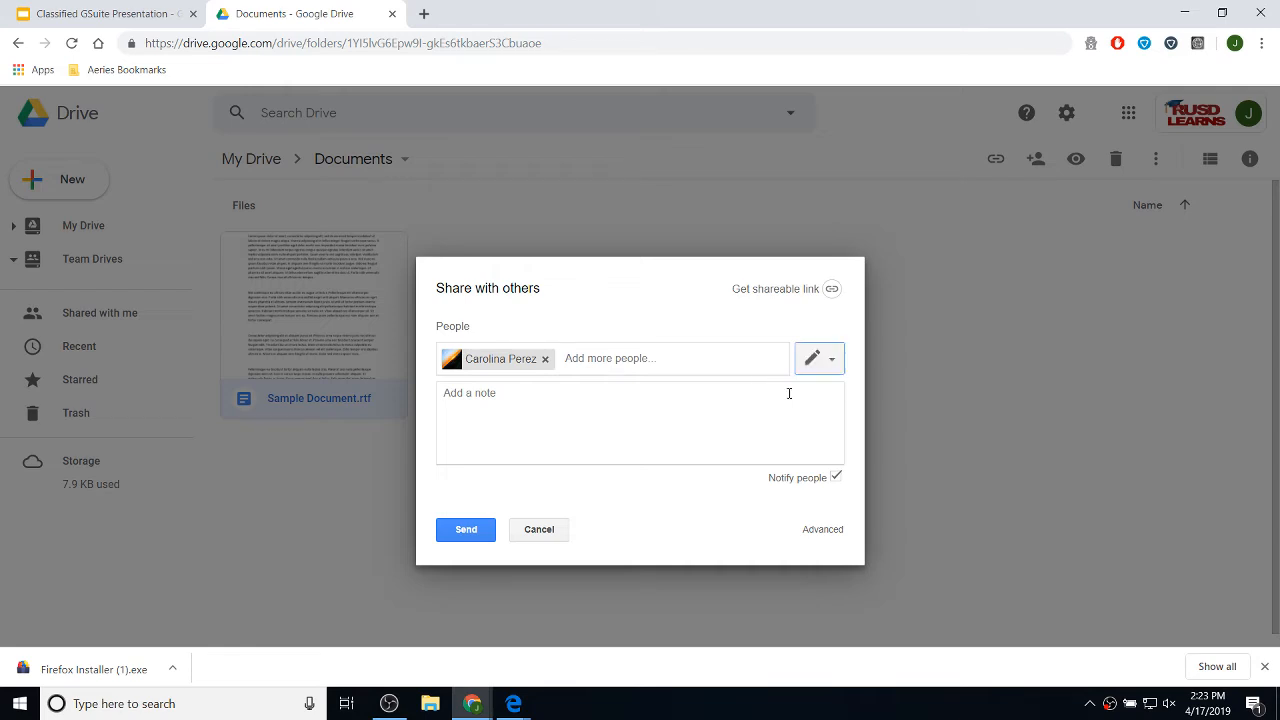
pyautogui.click(565, 425)
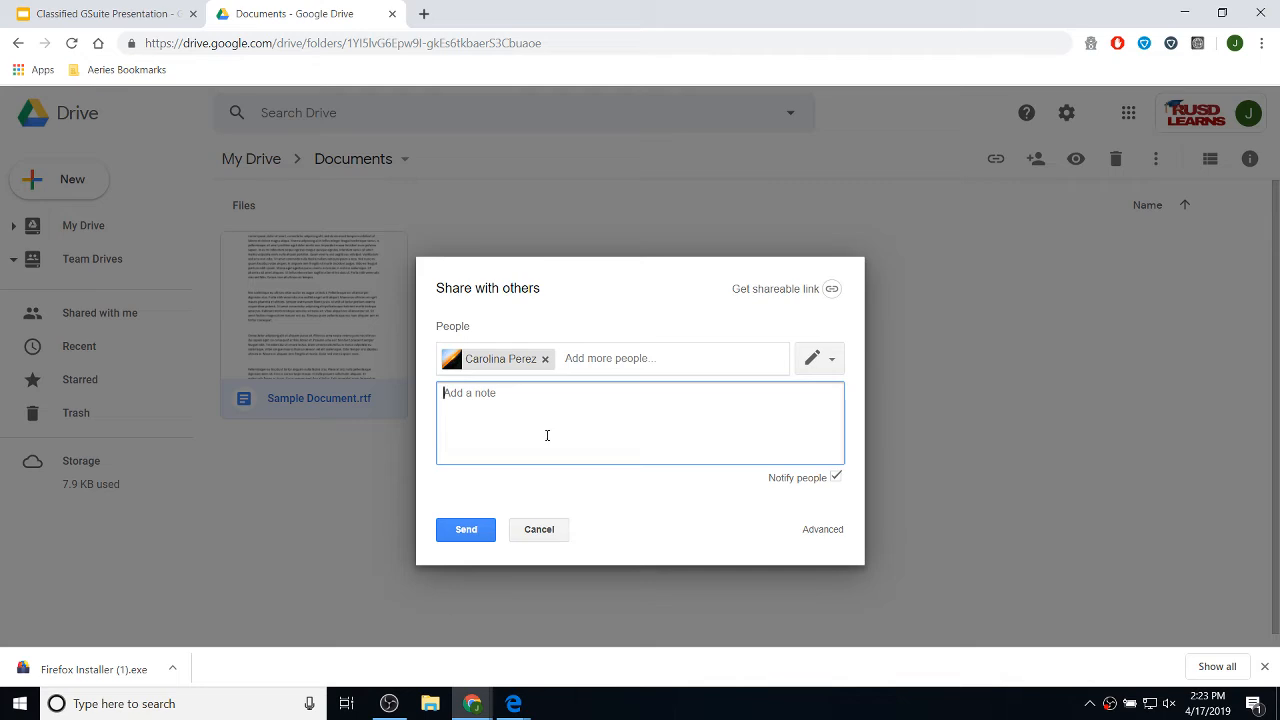
# - Write a short note inviting the colleague to edit, then cancel the share and close the dialog
pyautogui.write("Hi Carlolina, let's edit th")
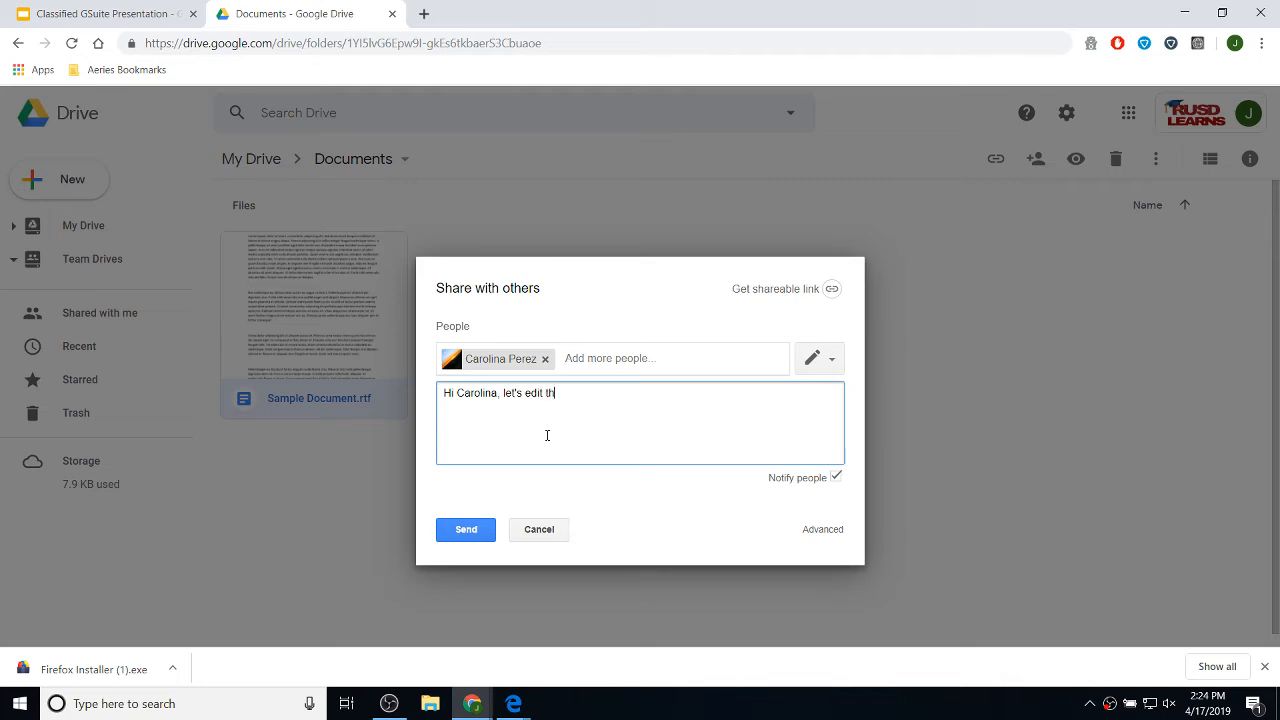
pyautogui.write('is document')
pyautogui.click(542, 529)
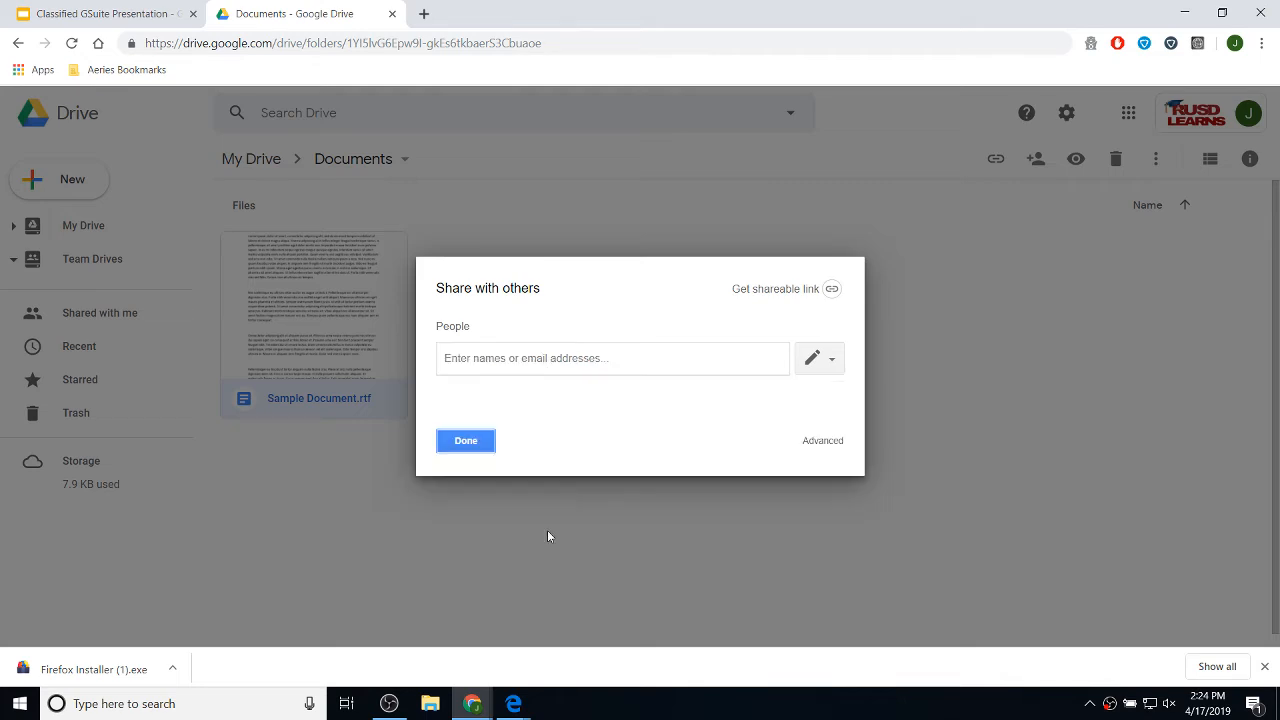
pyautogui.click(464, 441)
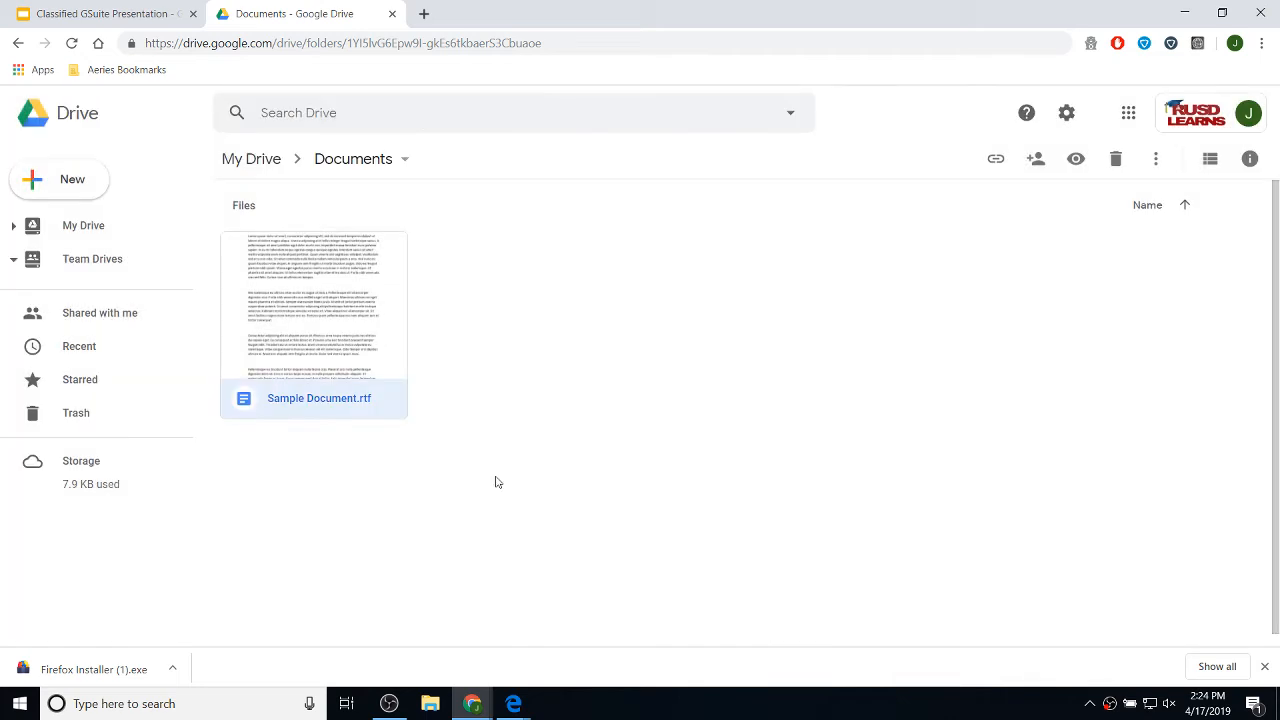
# - Return to My Drive, then switch to the Classified GSuite Presentation browser tab
pyautogui.click(92, 230)
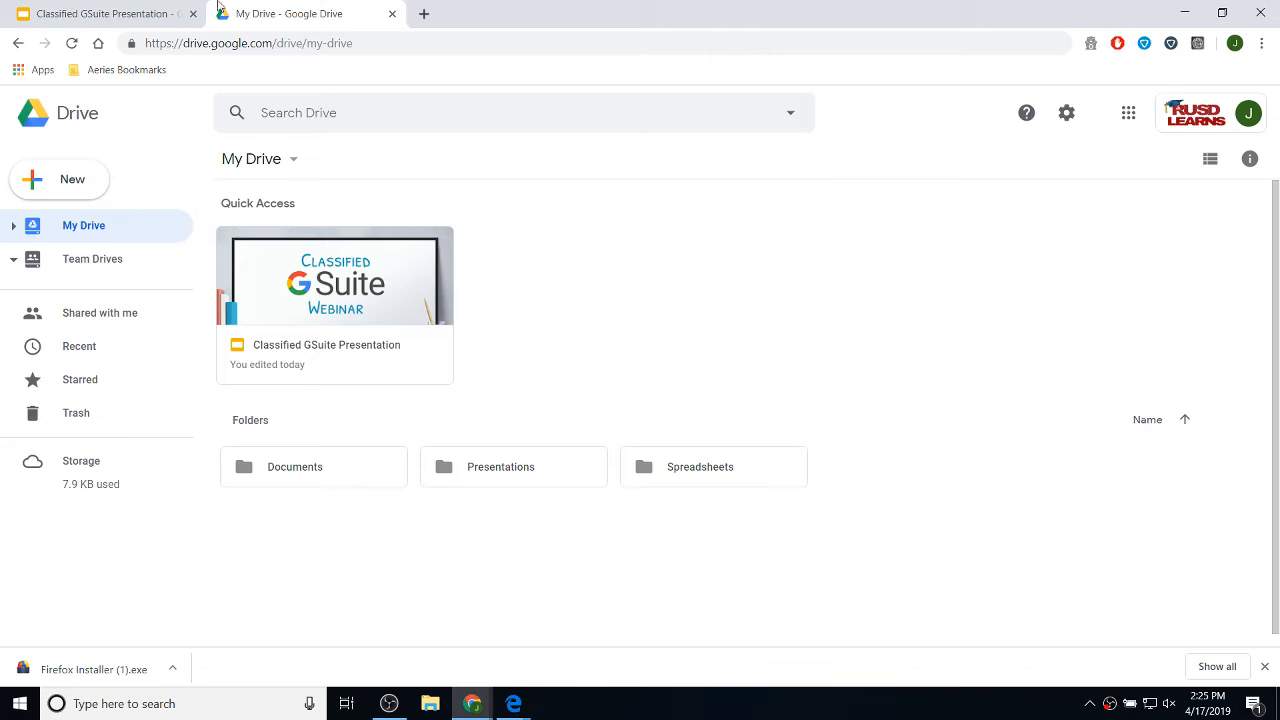
pyautogui.click(110, 14)
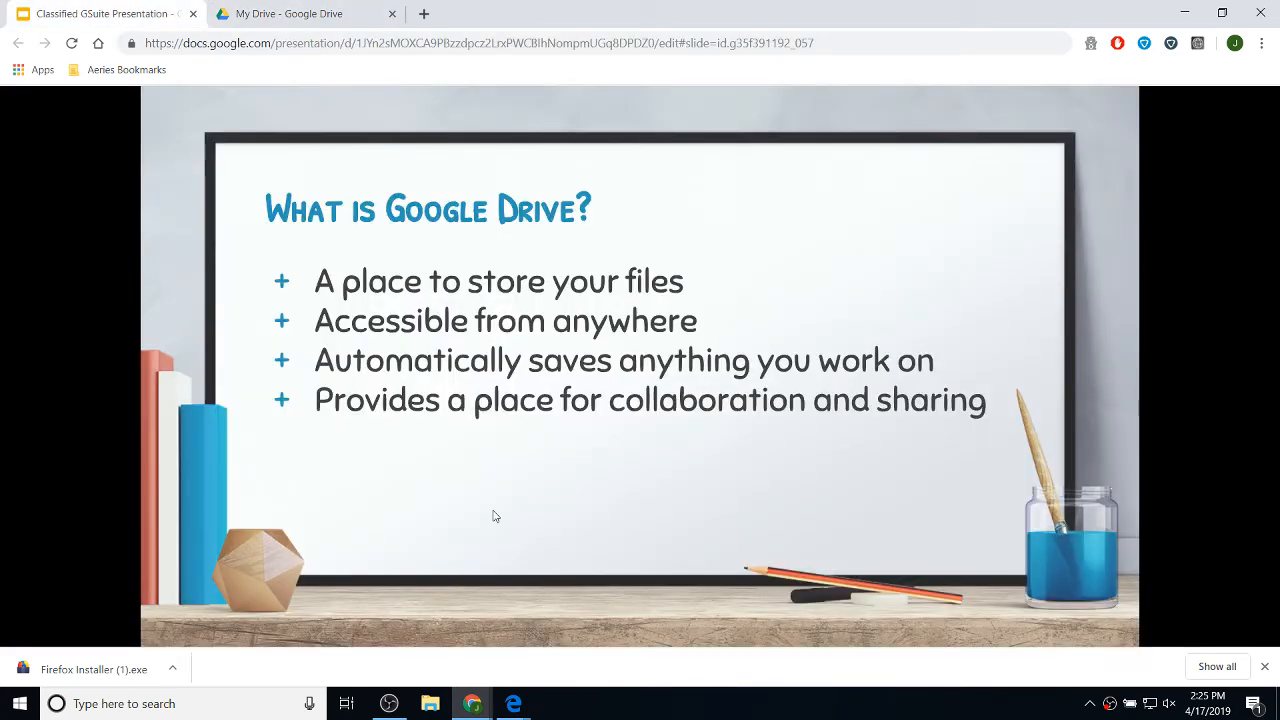
# - Put the webinar slideshow in full screen and advance to slide 8, Google Docs
pyautogui.moveTo(665, 552)
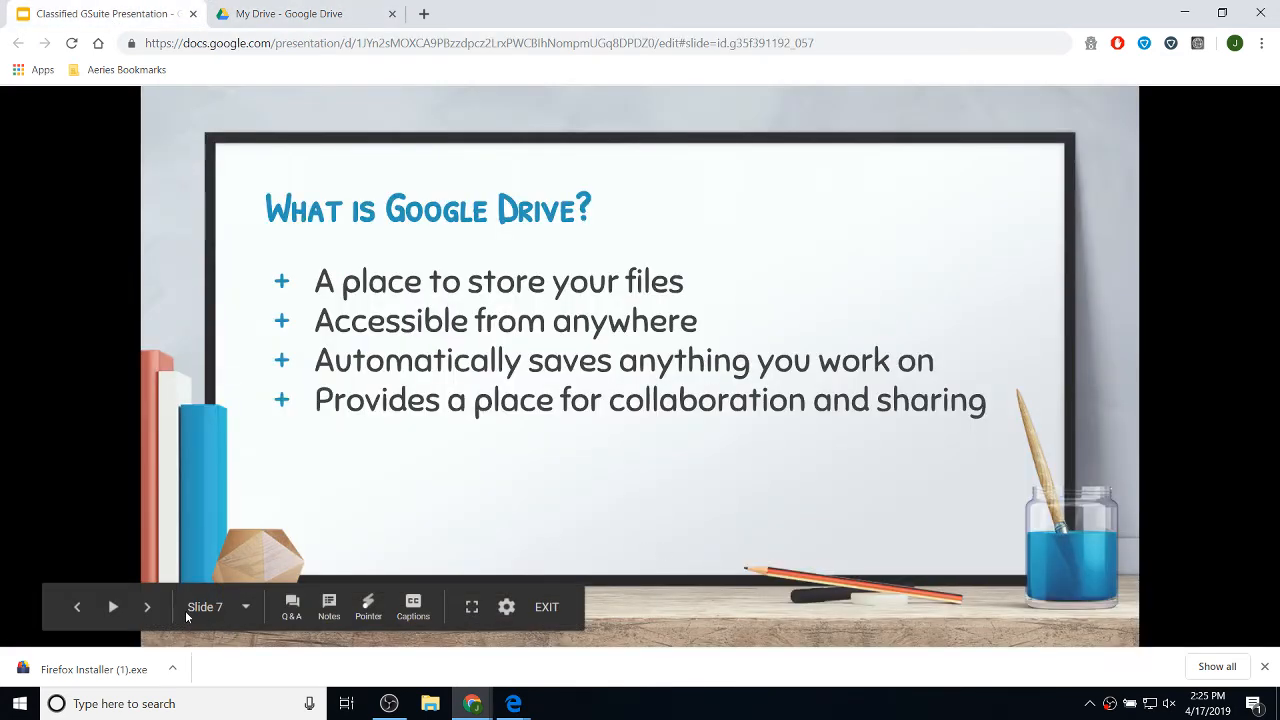
pyautogui.click(472, 607)
pyautogui.click(994, 349)
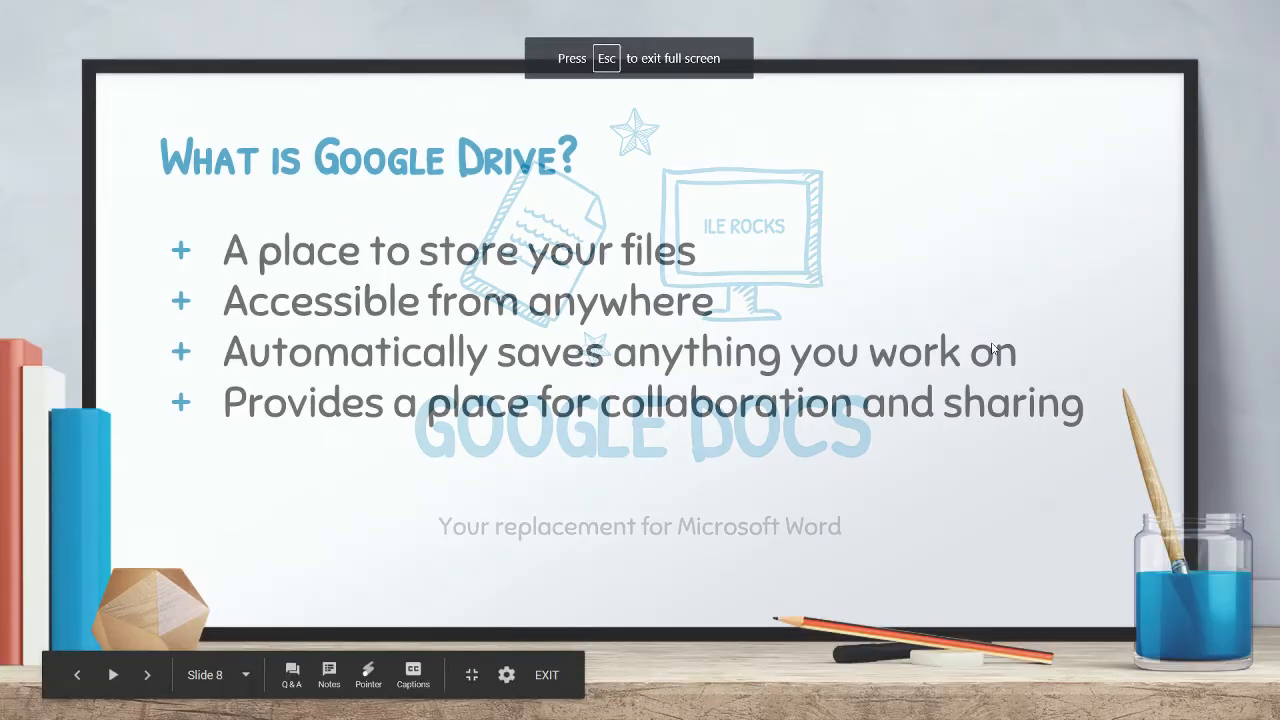
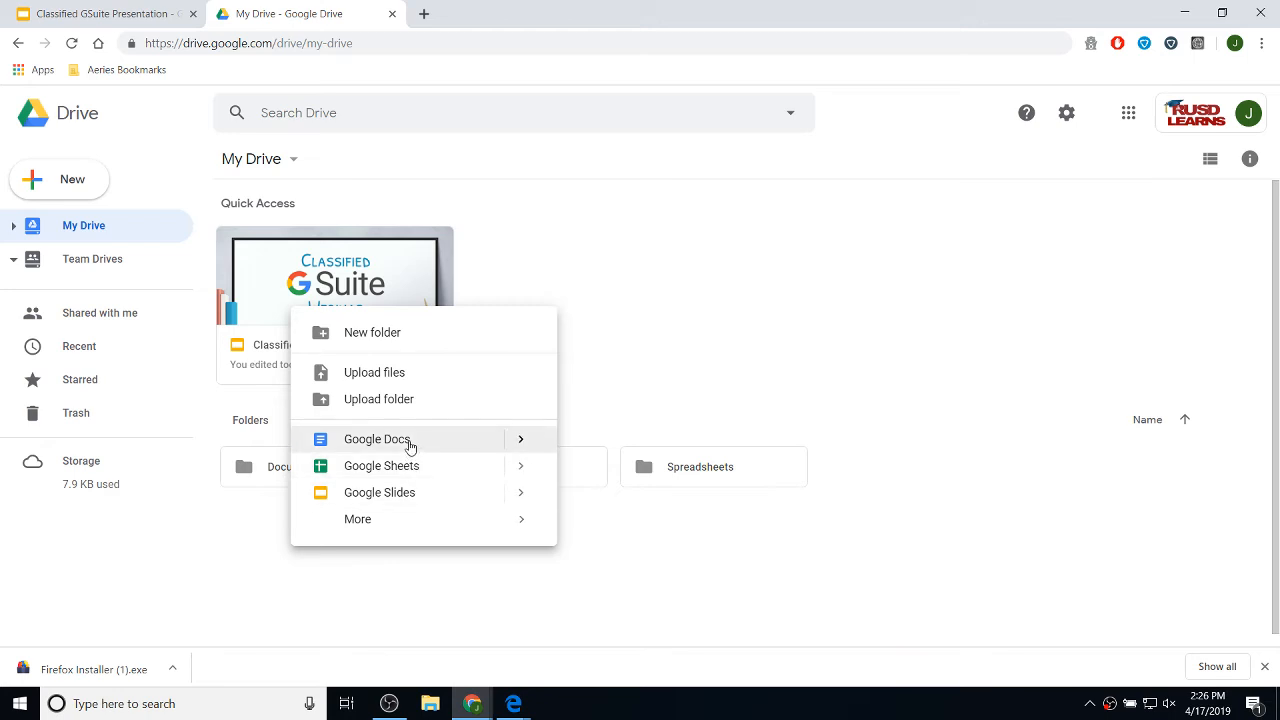
# - Create a blank Google Doc titled 'My First Document' and close its tab
pyautogui.click(377, 439)
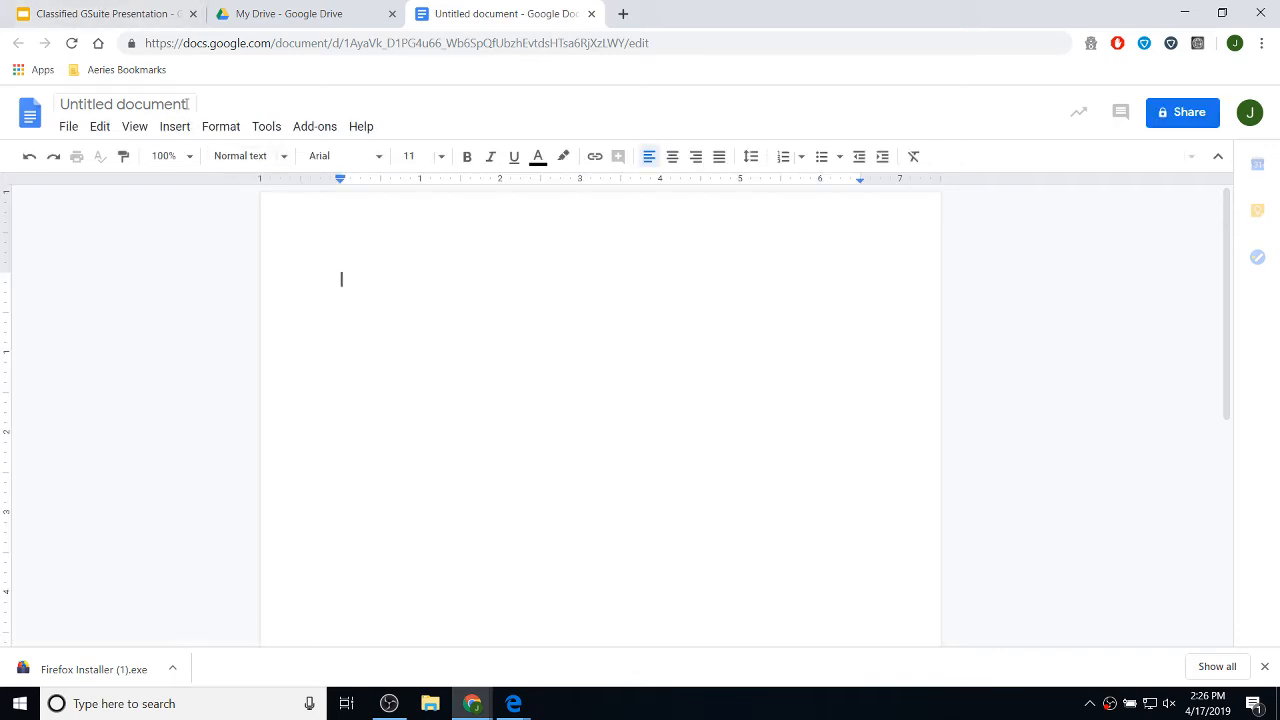
pyautogui.click(122, 106)
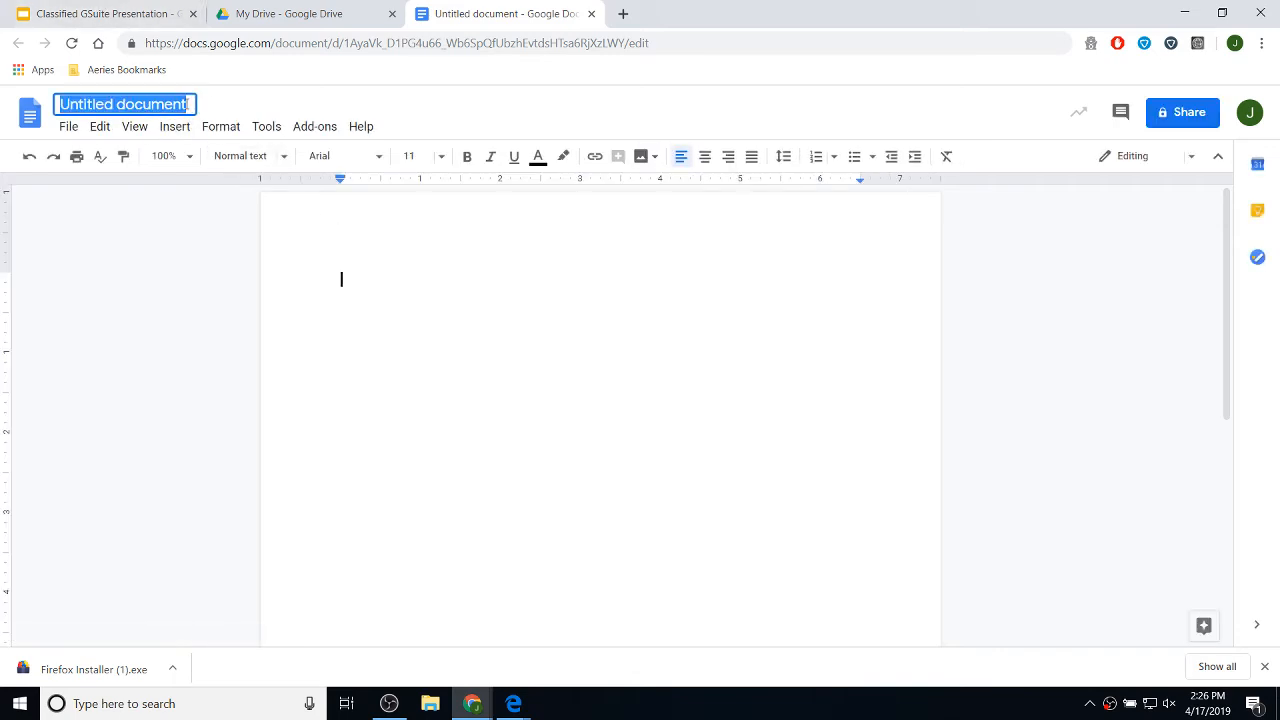
pyautogui.write('My Fi')
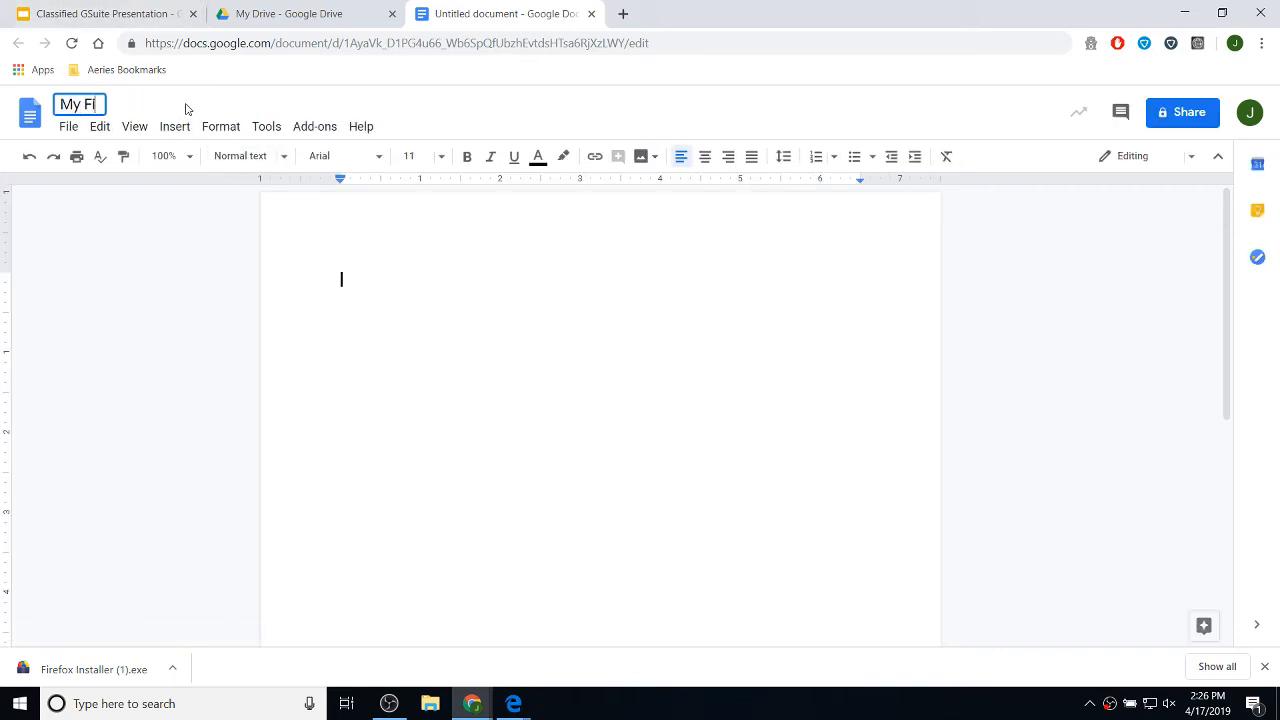
pyautogui.write('rst Document')
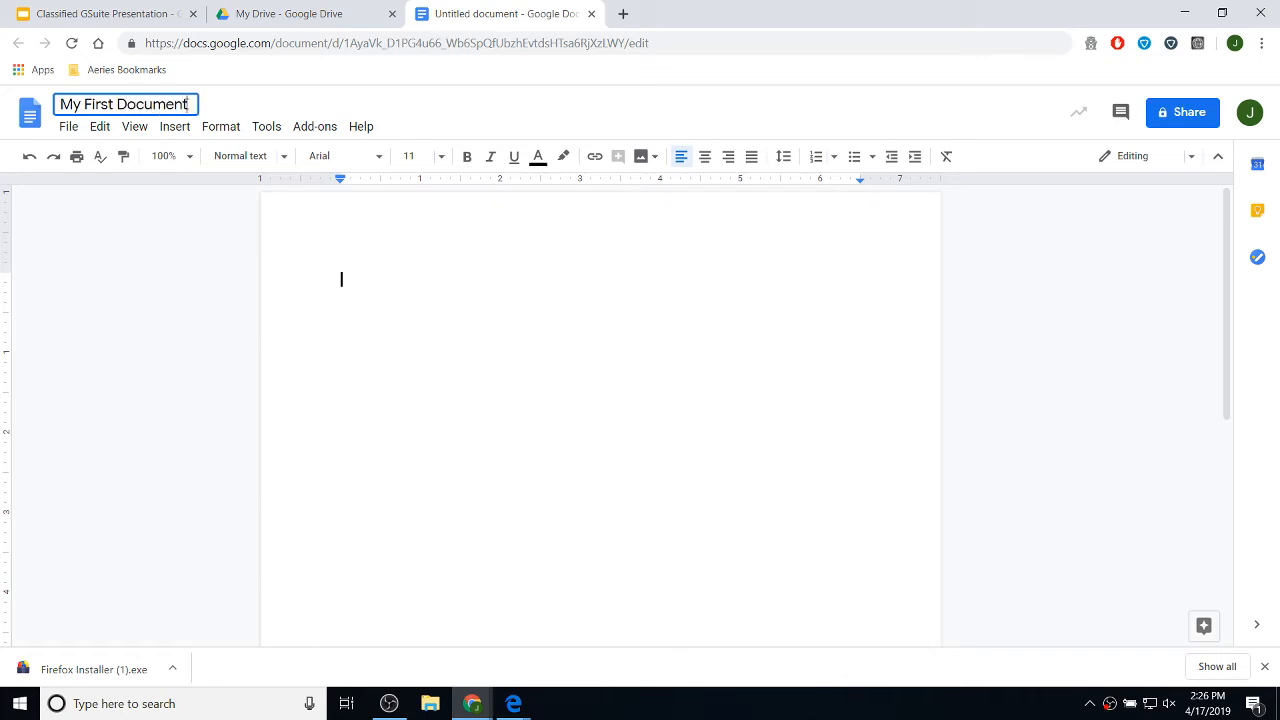
pyautogui.click(352, 289)
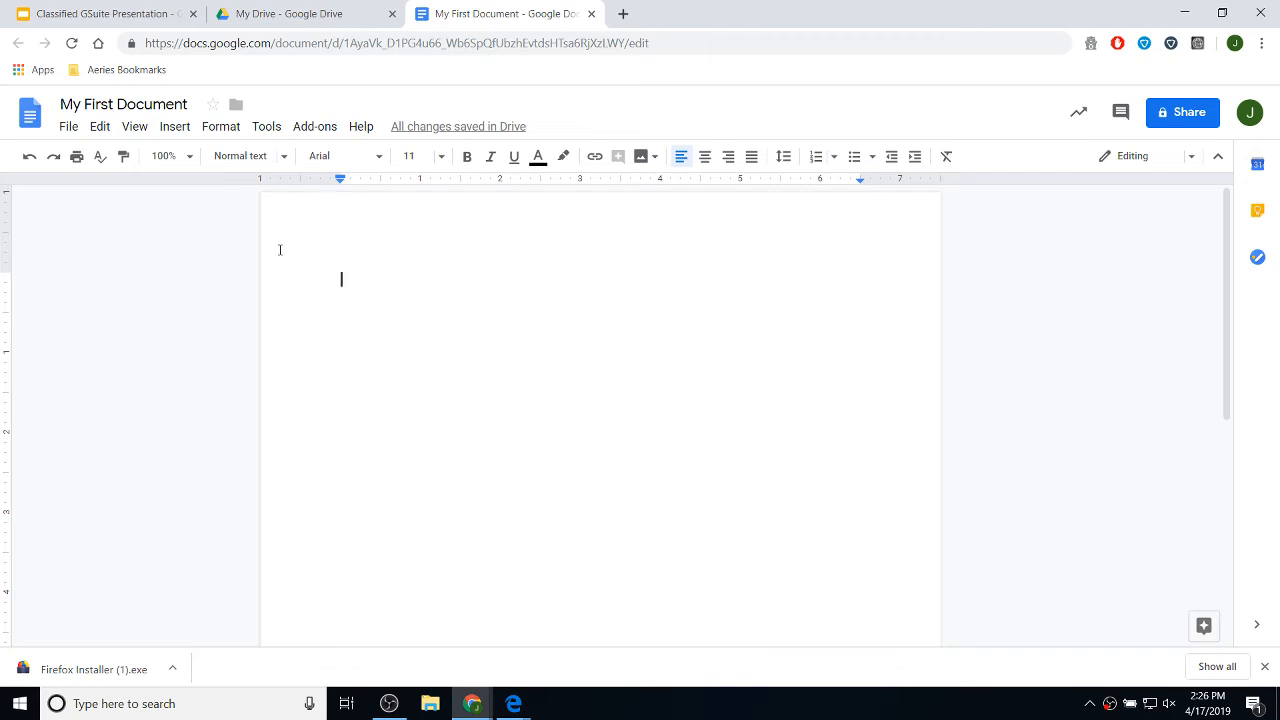
pyautogui.click(592, 14)
pyautogui.scroll(-2, 540, 570)
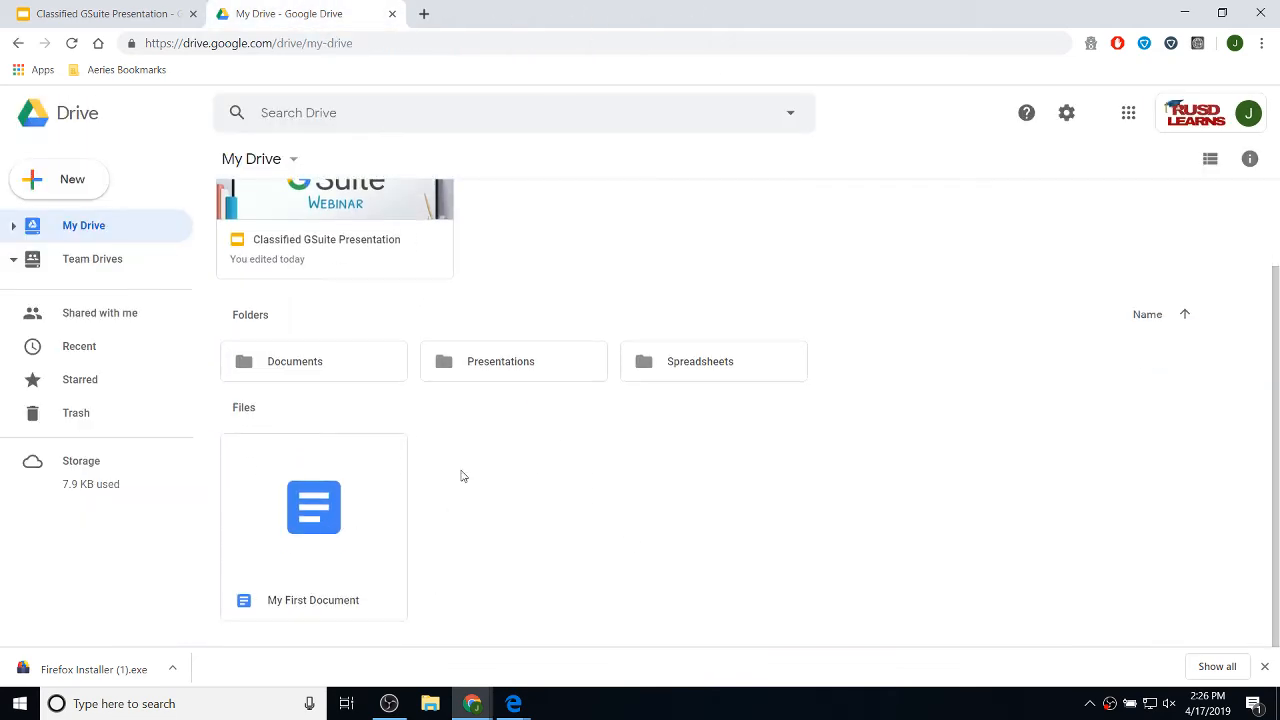
pyautogui.scroll(2, 648, 462)
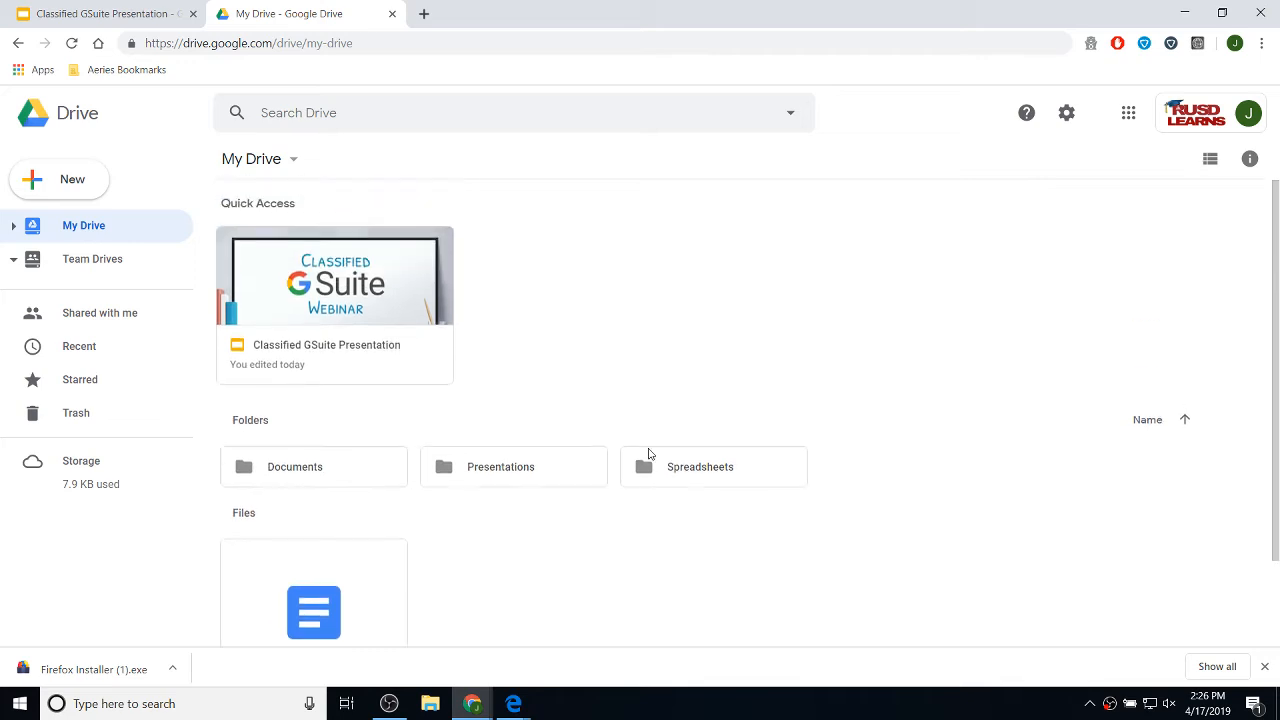
pyautogui.click(423, 14)
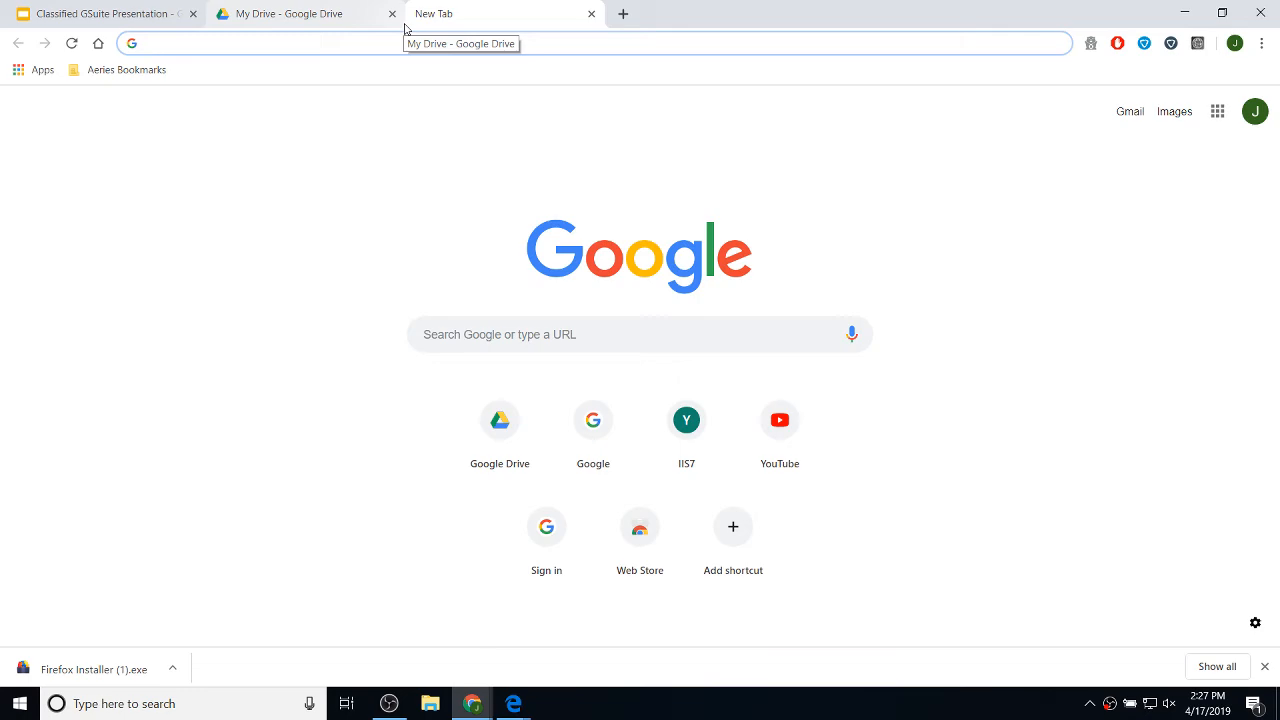
pyautogui.write('do')
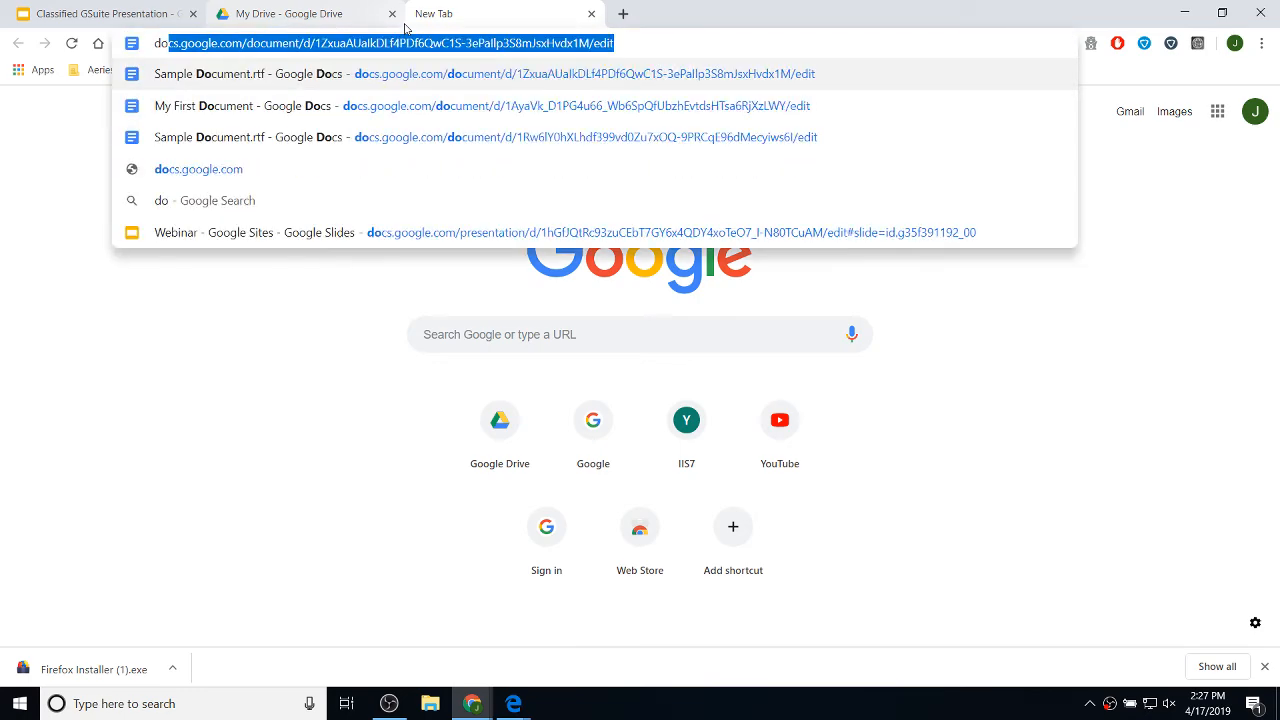
pyautogui.write('cs.google.com')
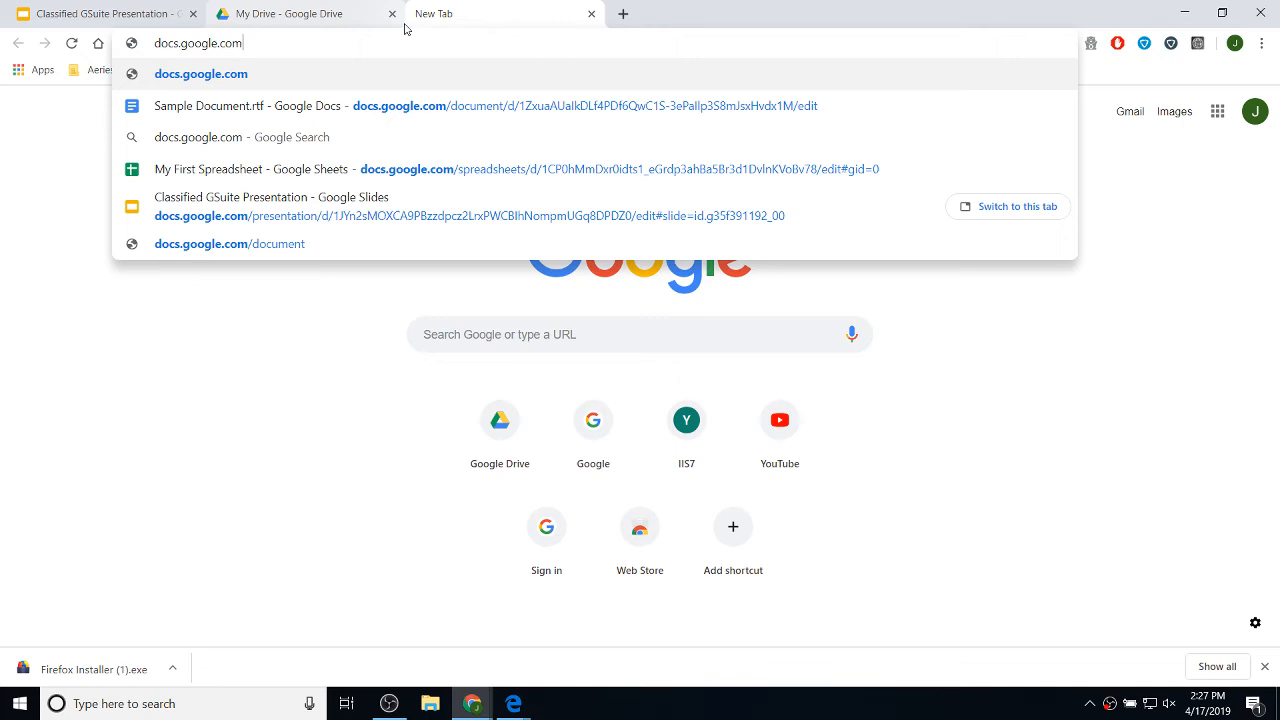
pyautogui.press('Return')
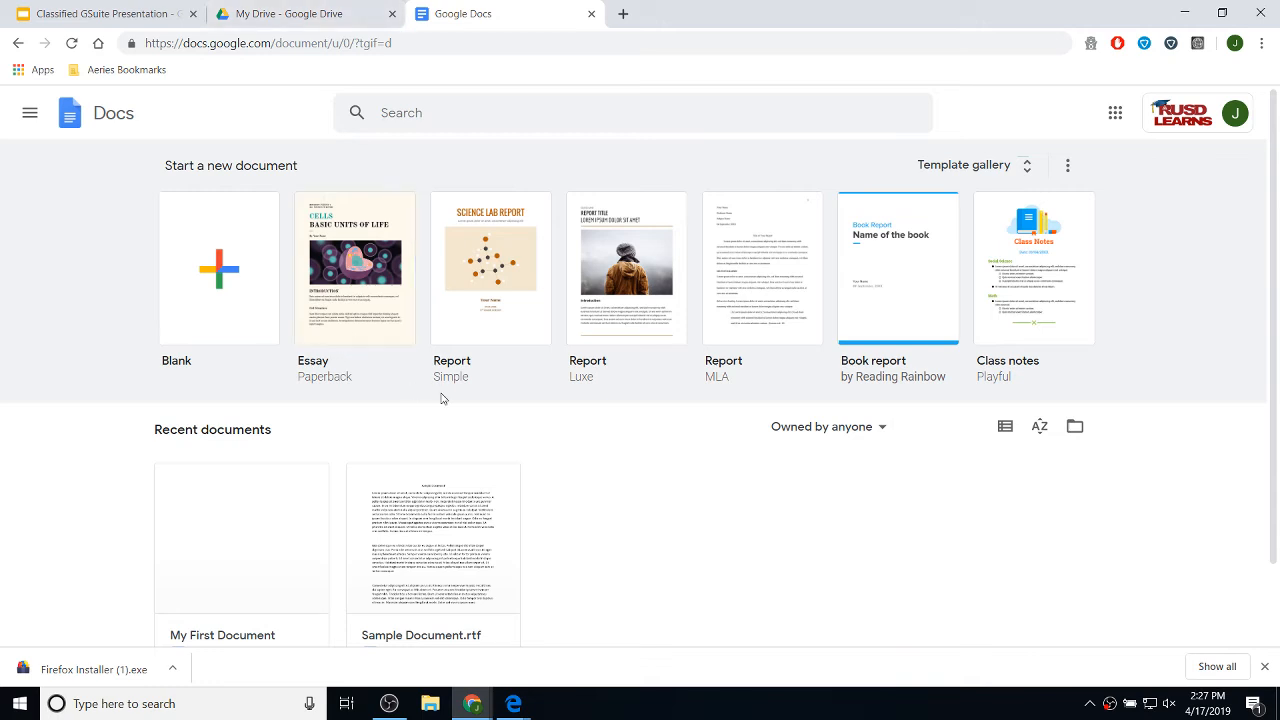
pyautogui.scroll(-2, 543, 294)
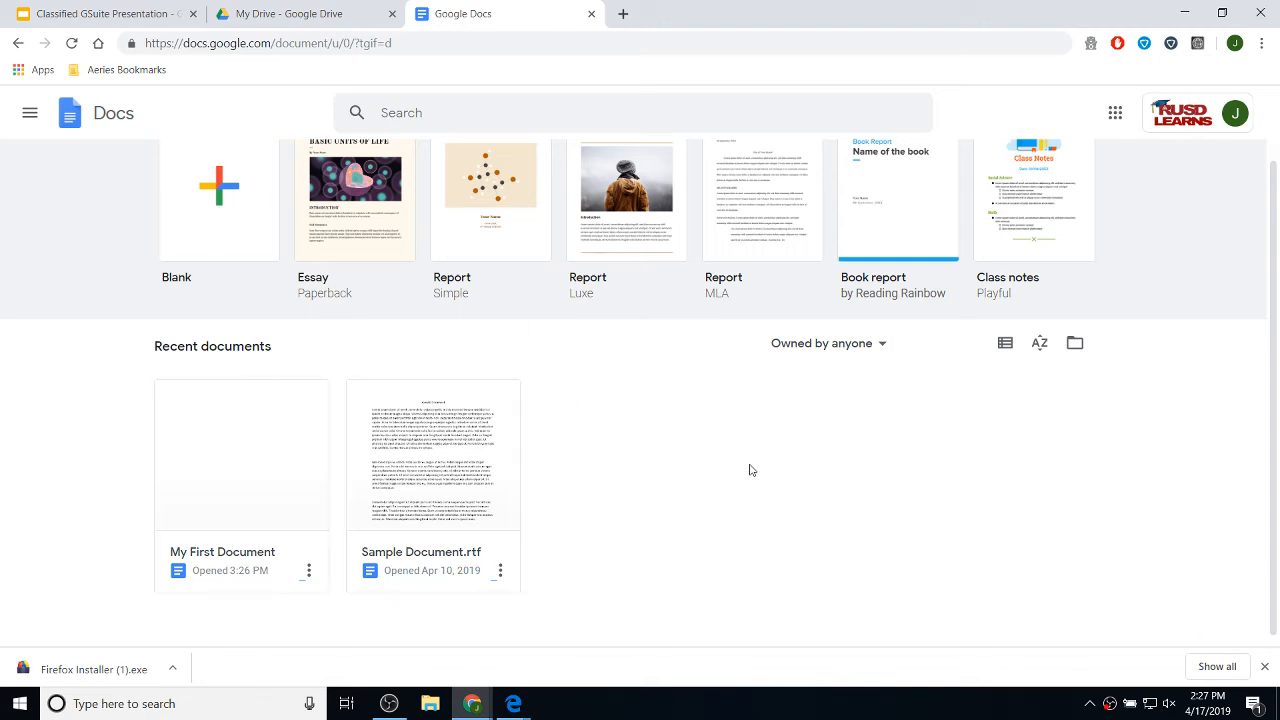
pyautogui.scroll(2, 750, 468)
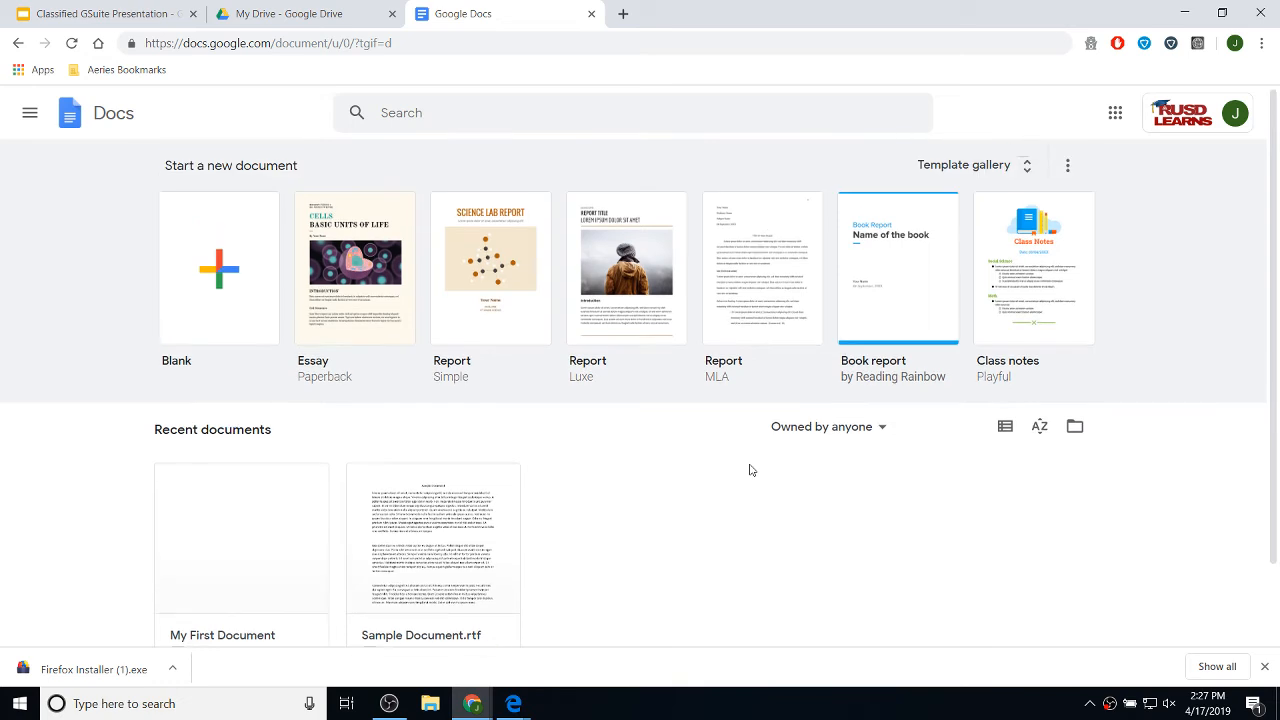
pyautogui.click(591, 13)
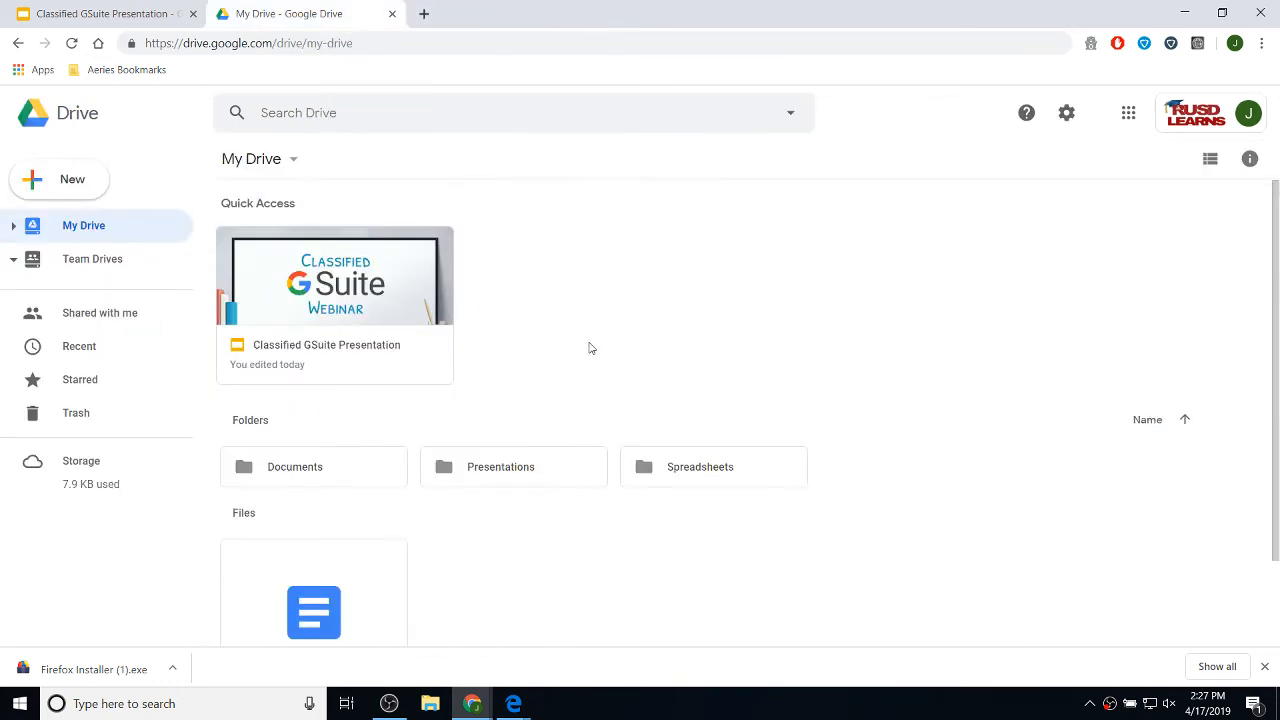
pyautogui.scroll(-1, 483, 289)
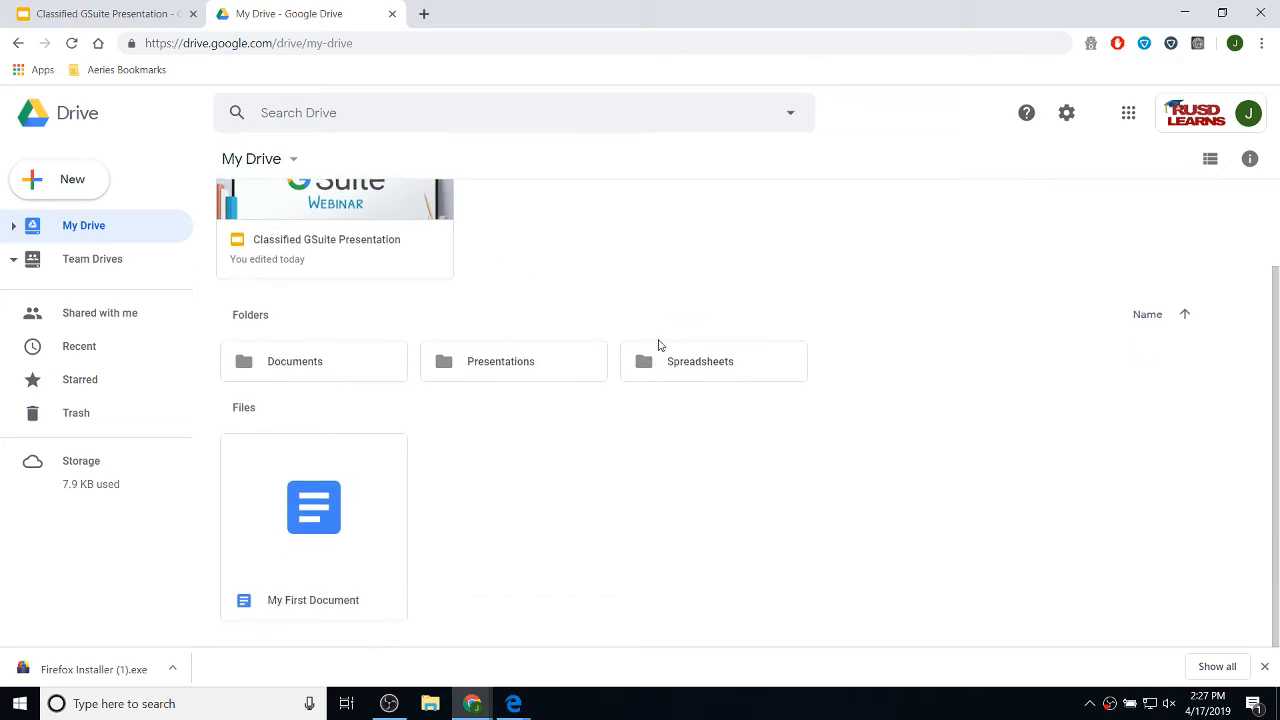
pyautogui.scroll(1, 658, 345)
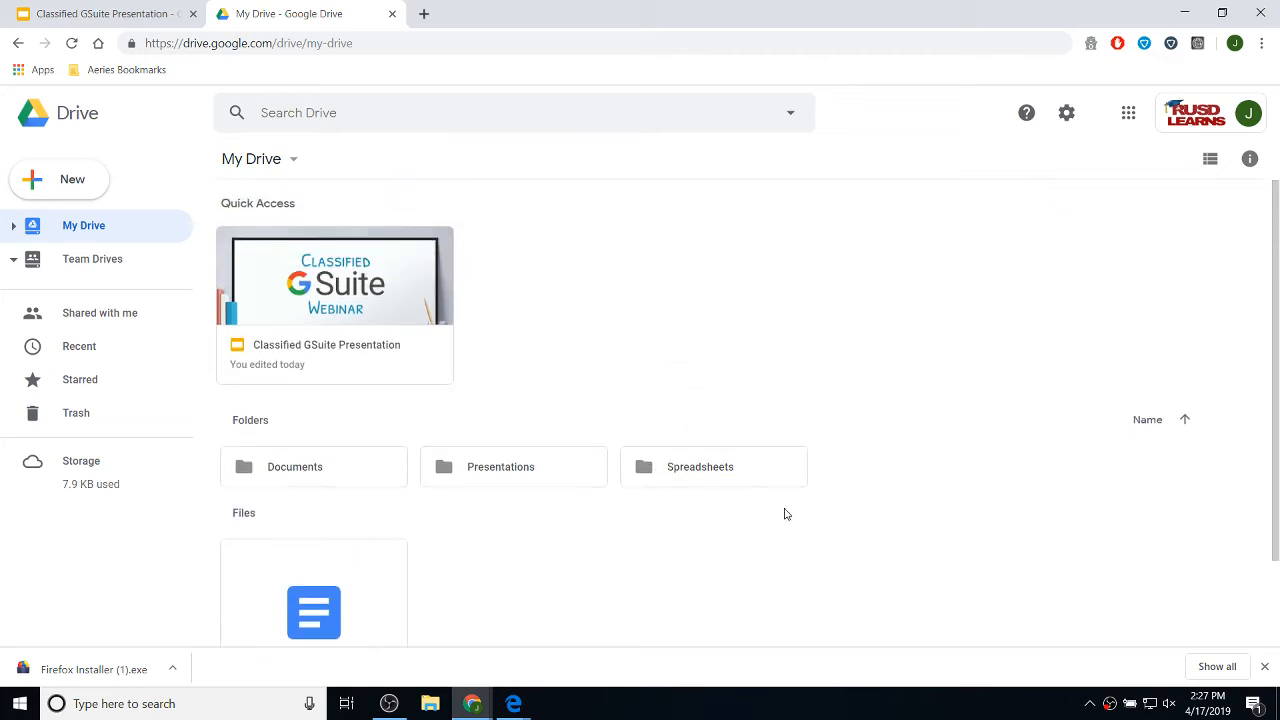
pyautogui.scroll(-1, 785, 514)
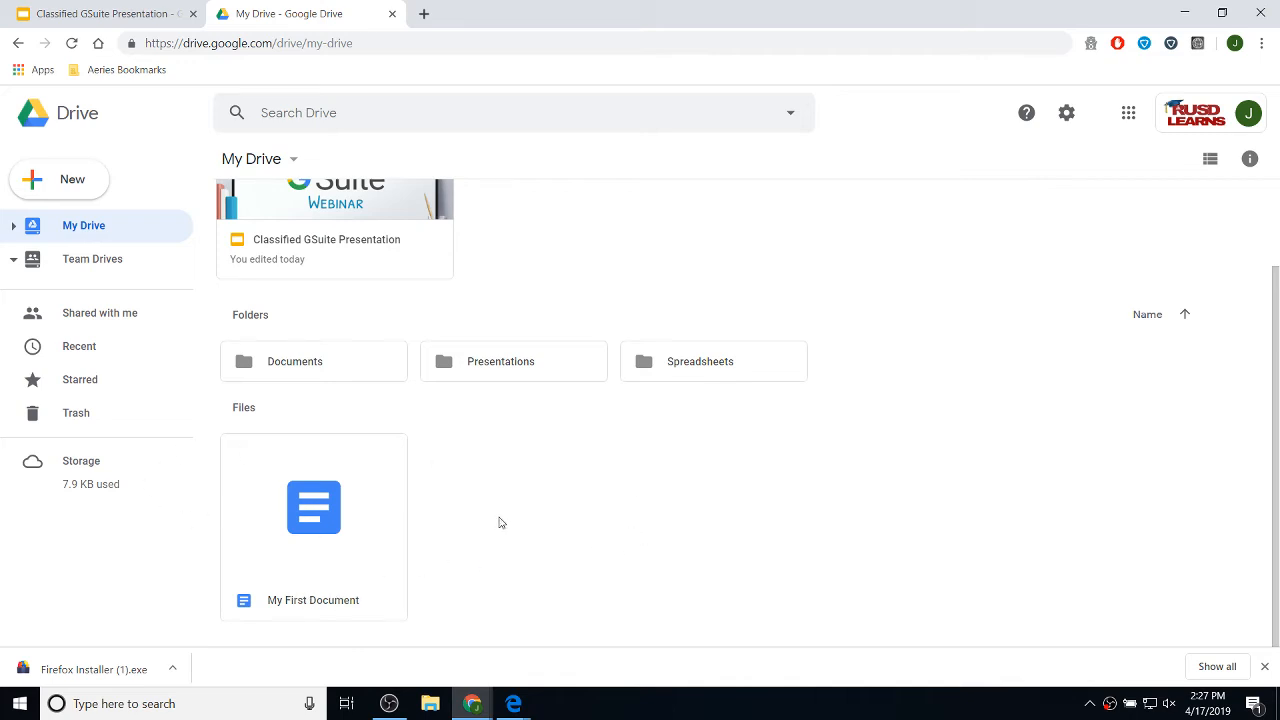
pyautogui.click(65, 181)
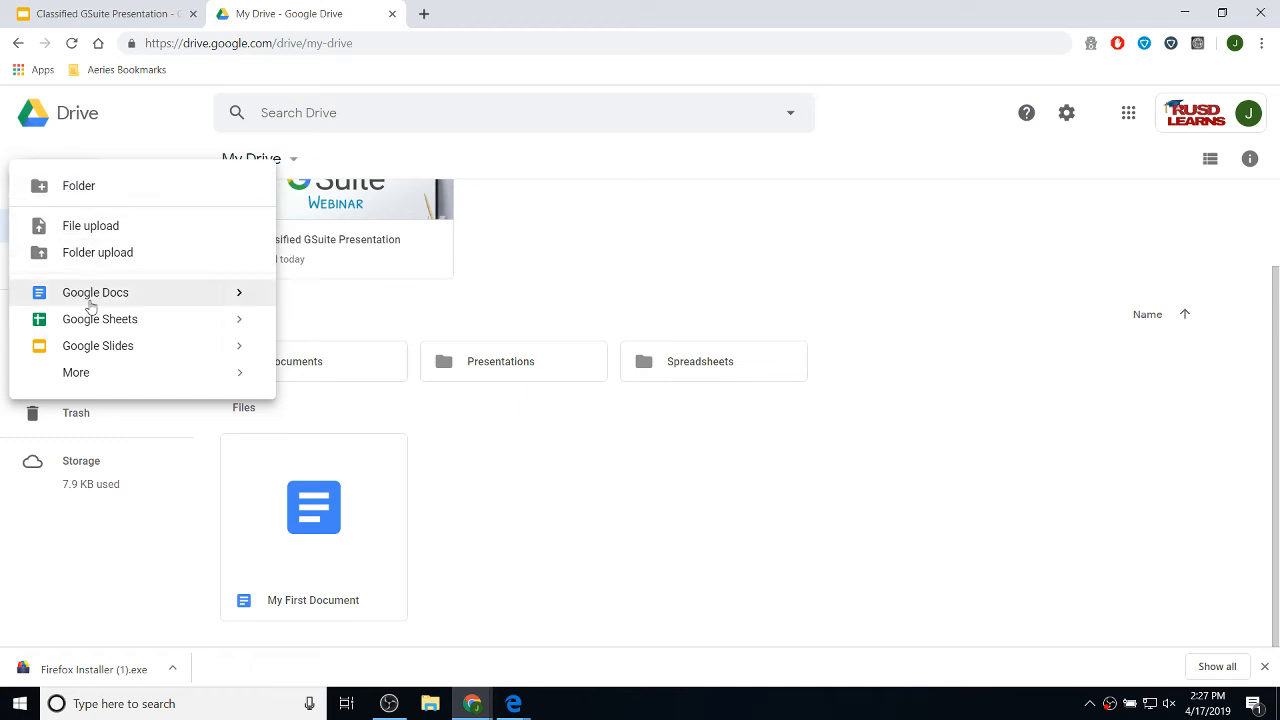
pyautogui.click(657, 449)
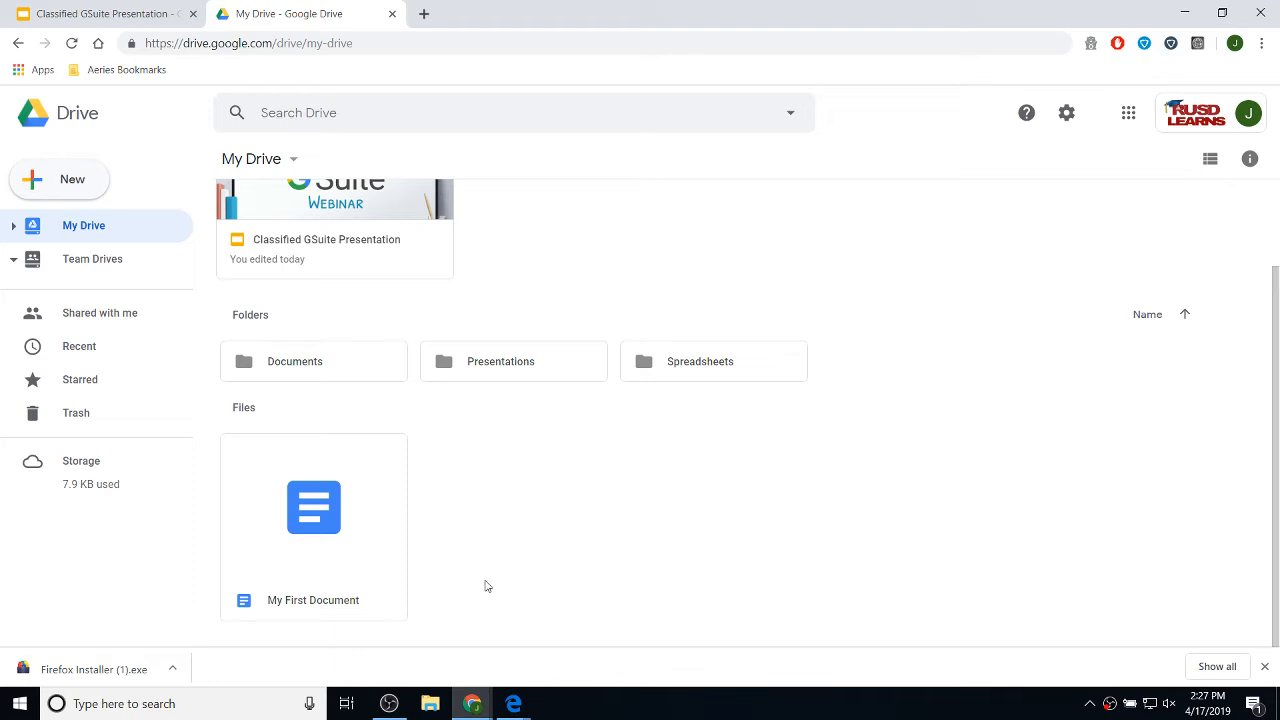
# - In Drive Settings, tick 'Convert uploaded files to Google Docs editor format' and save
pyautogui.click(1068, 118)
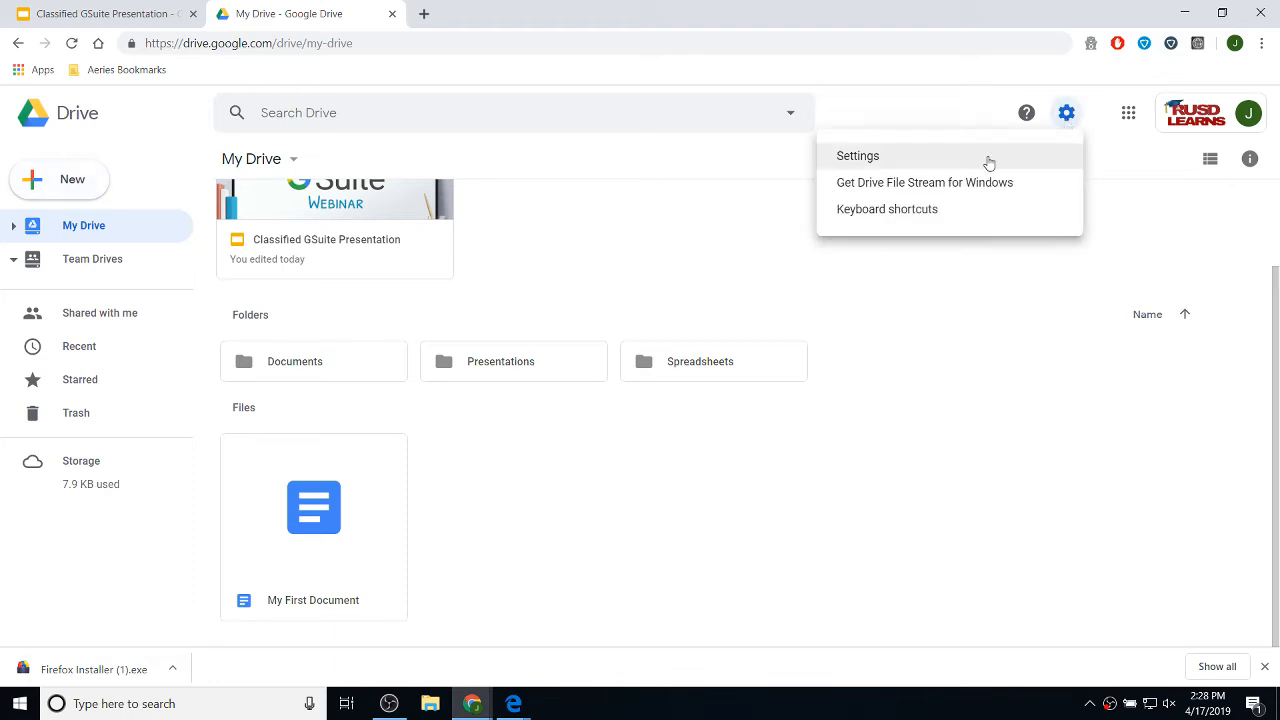
pyautogui.click(858, 156)
pyautogui.scroll(-1, 792, 357)
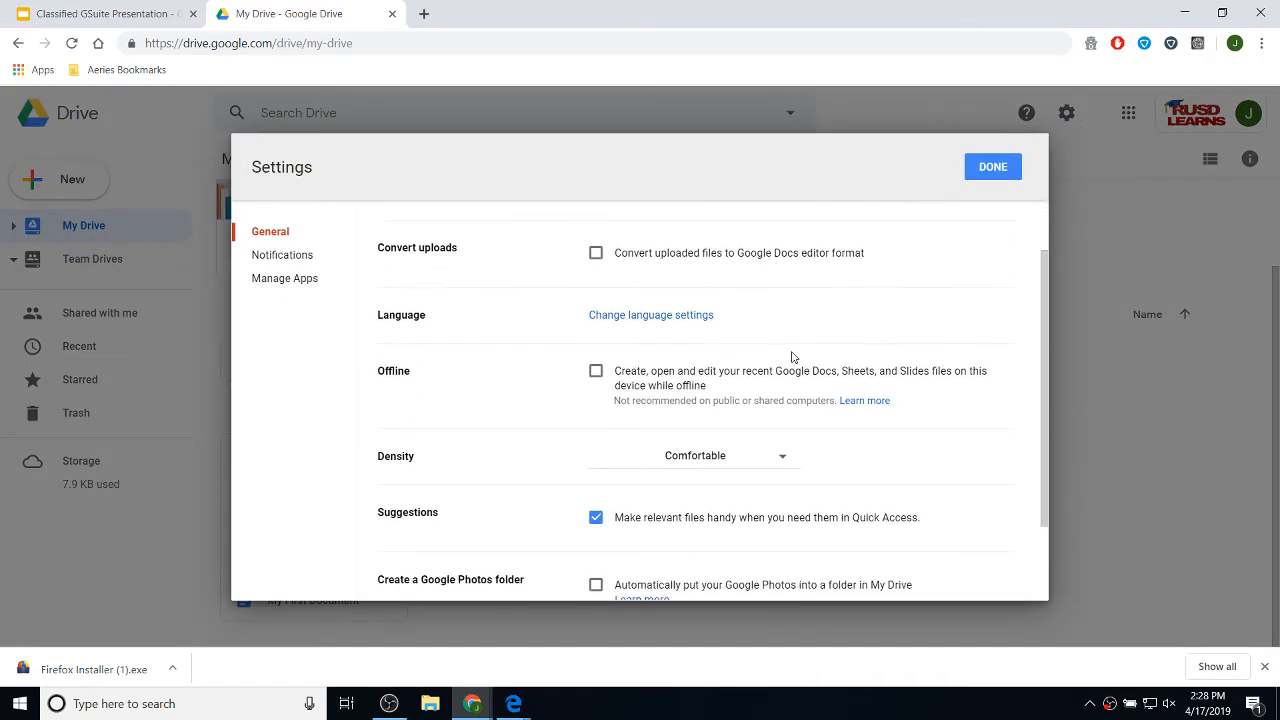
pyautogui.scroll(-1, 600, 315)
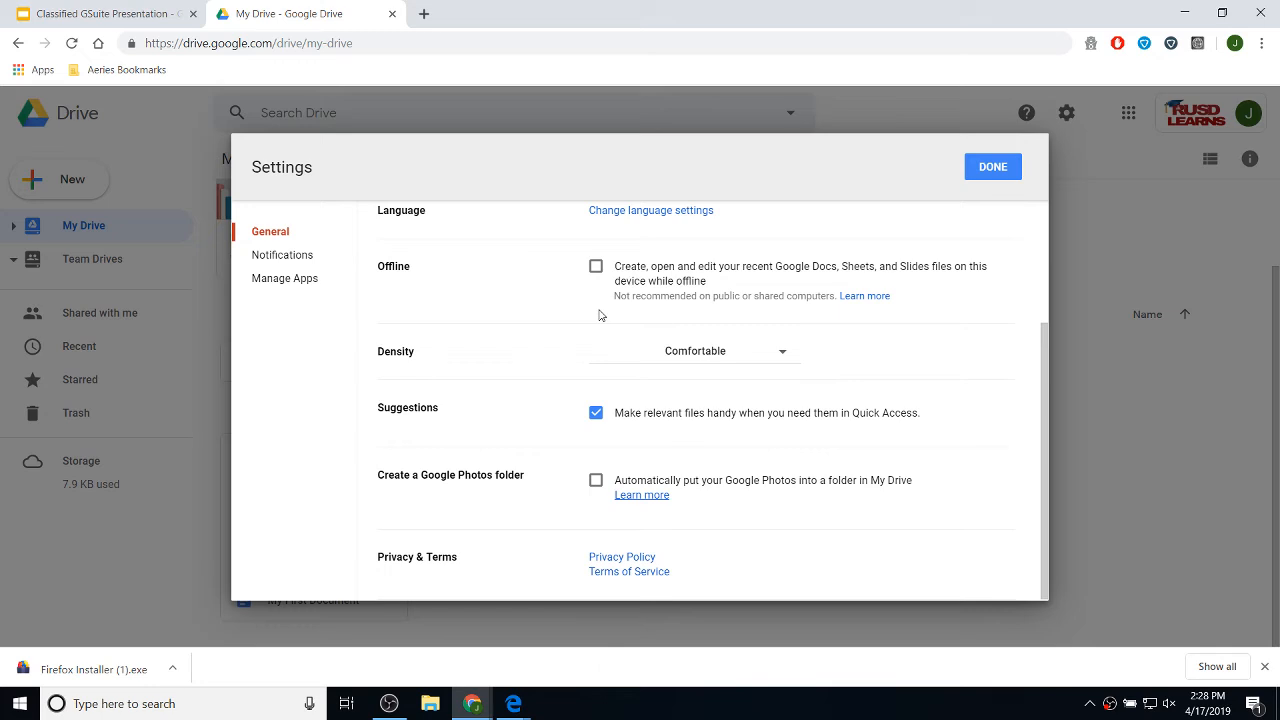
pyautogui.scroll(2, 600, 315)
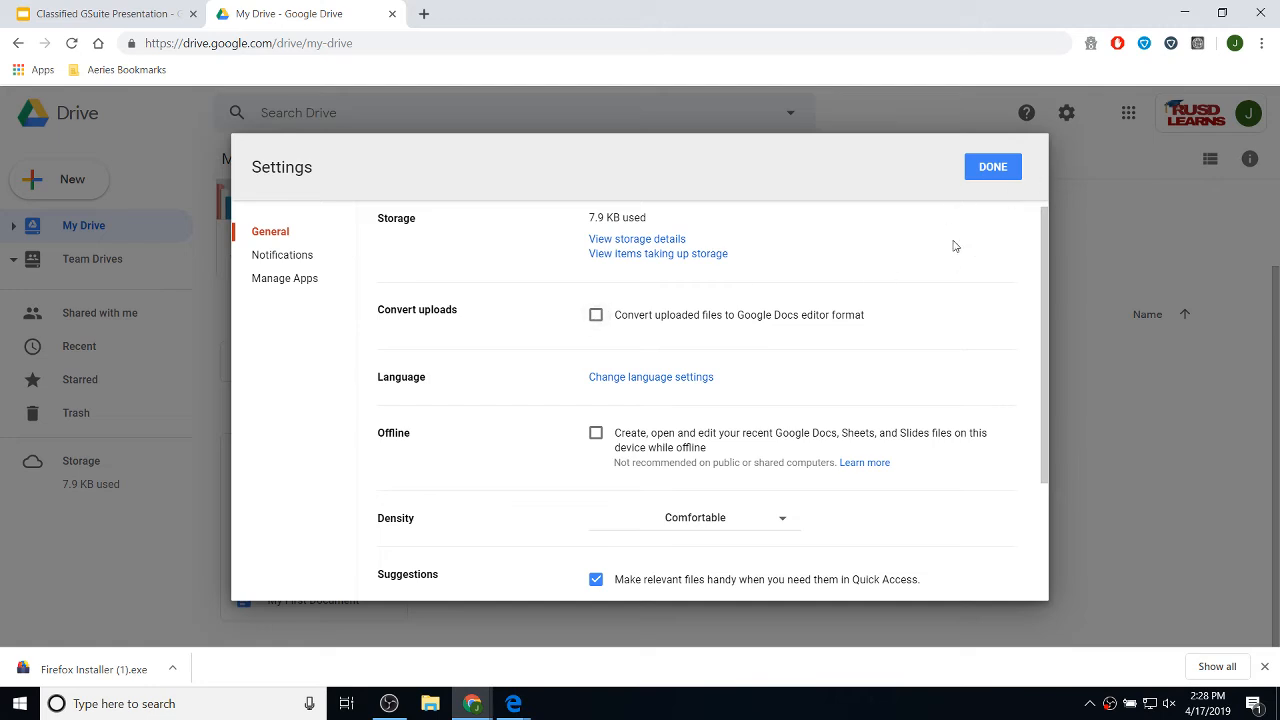
pyautogui.click(1004, 167)
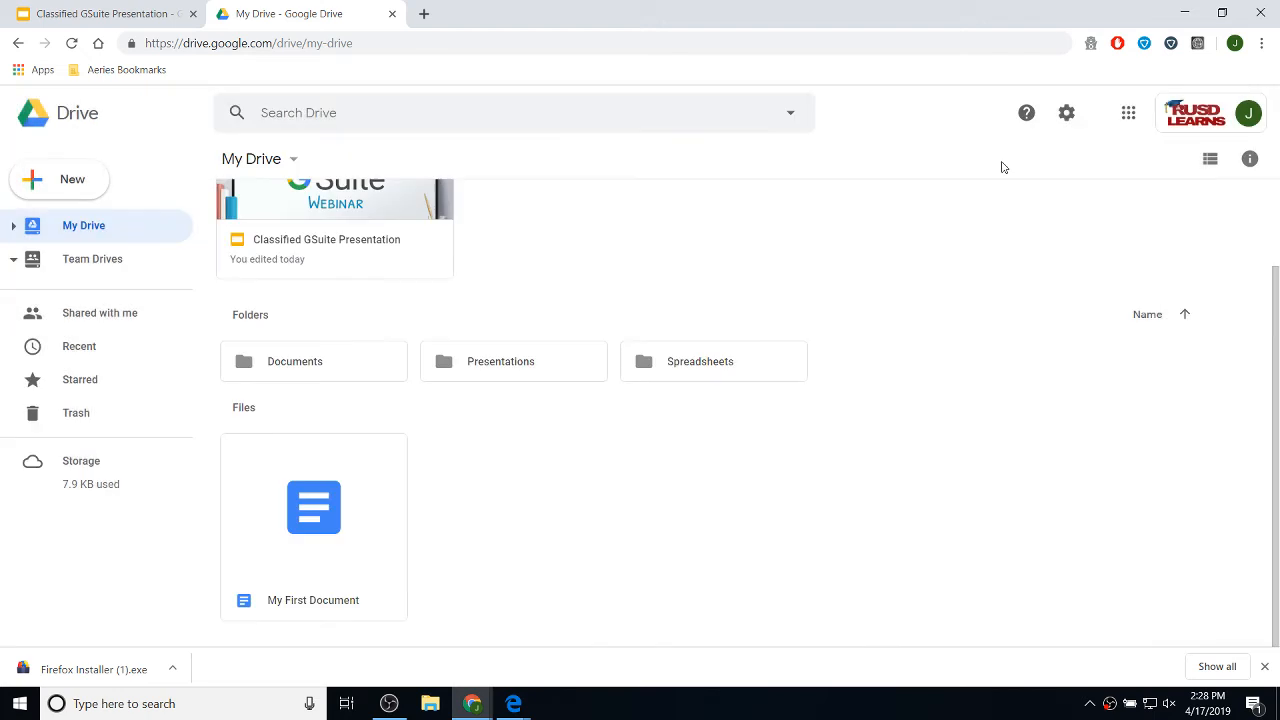
pyautogui.click(1067, 118)
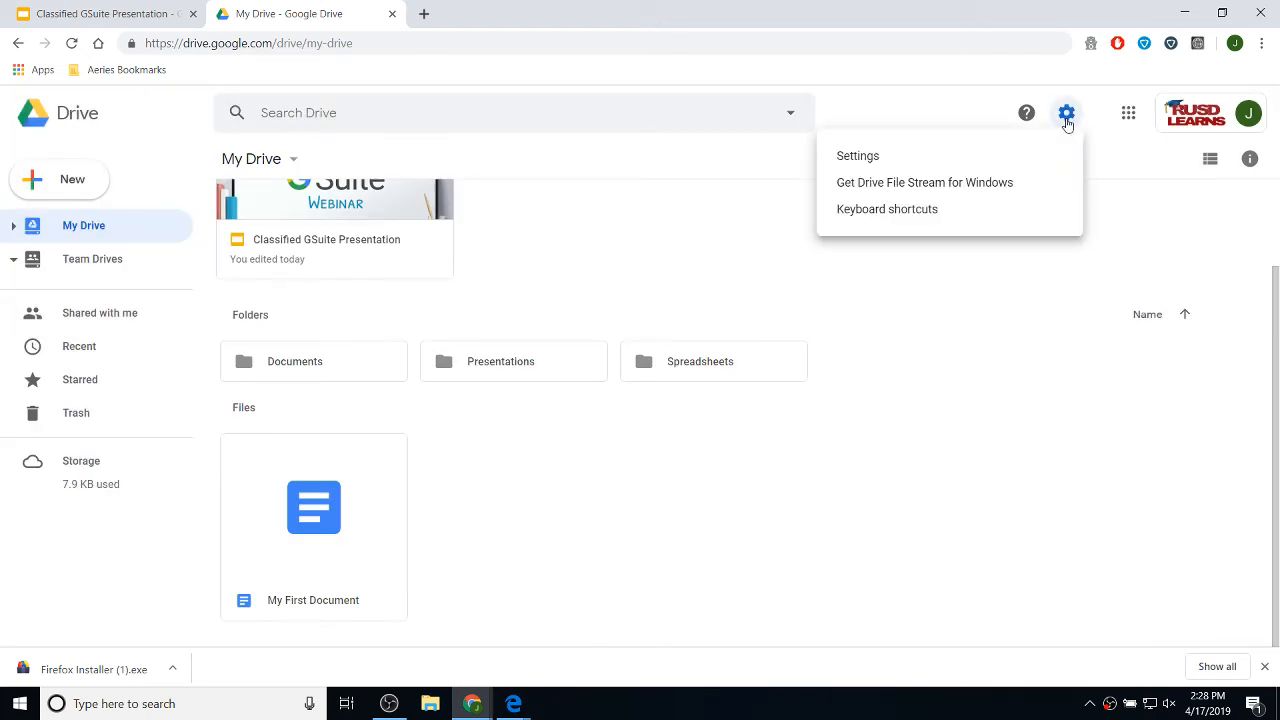
pyautogui.click(880, 162)
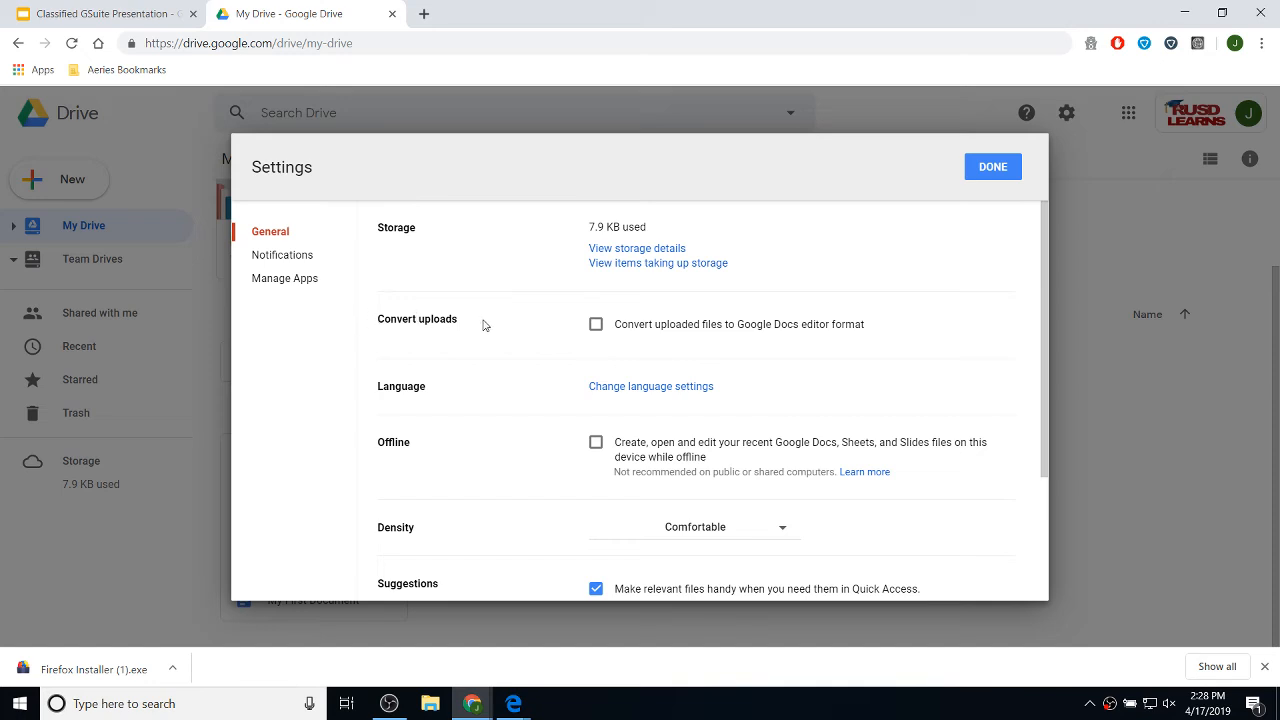
pyautogui.click(596, 325)
pyautogui.click(1002, 167)
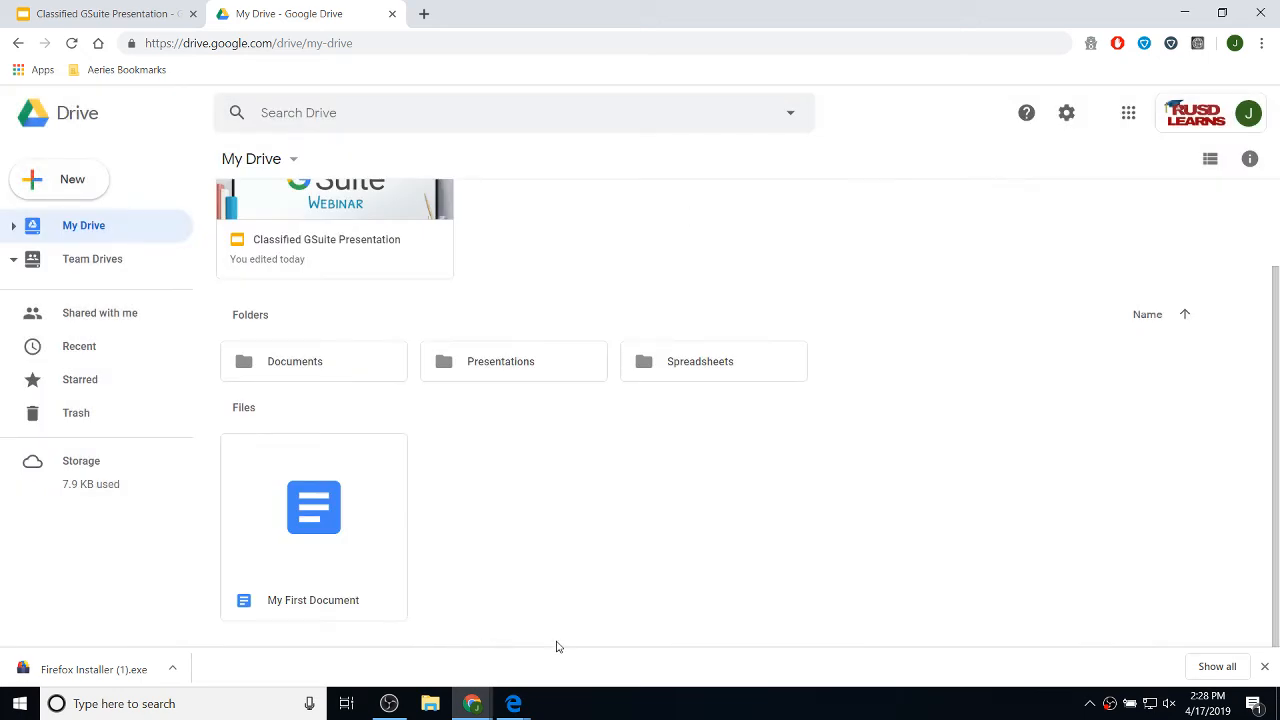
# - Drag Sample Document from the desktop onto the Drive window to upload it to My Drive
pyautogui.doubleClick(633, 17)
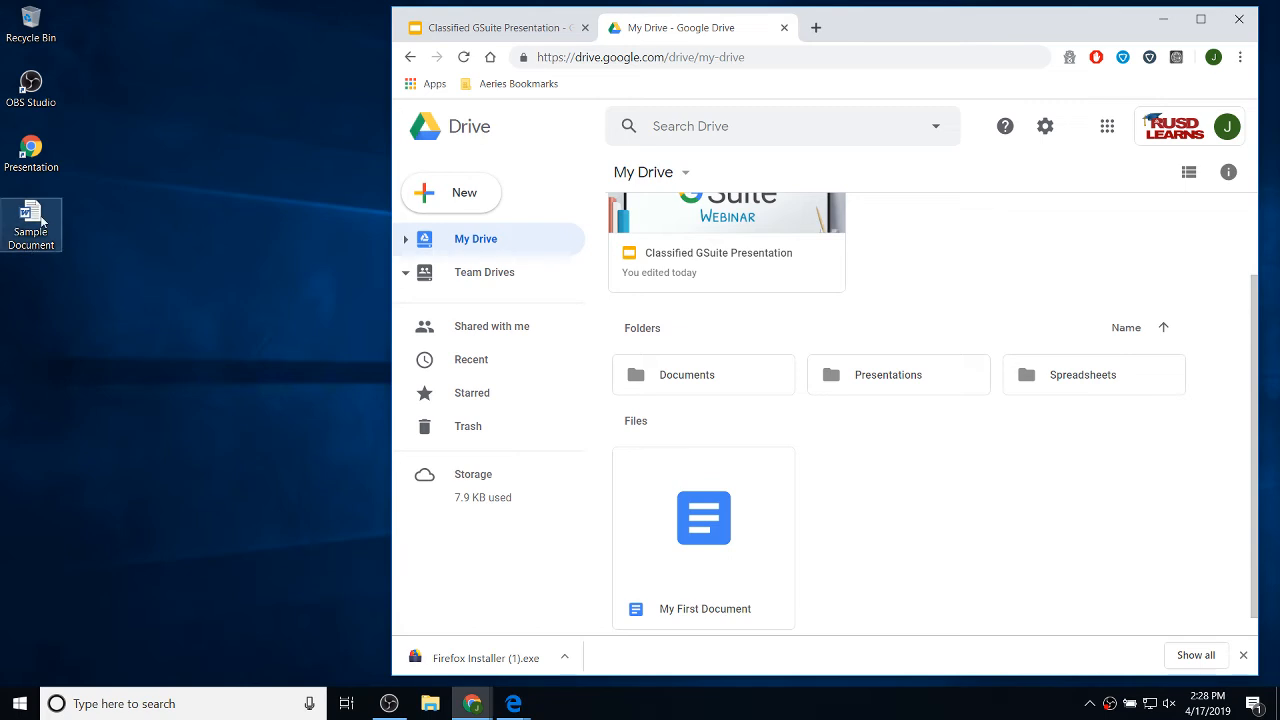
pyautogui.moveTo(41, 220); pyautogui.dragTo(953, 505)
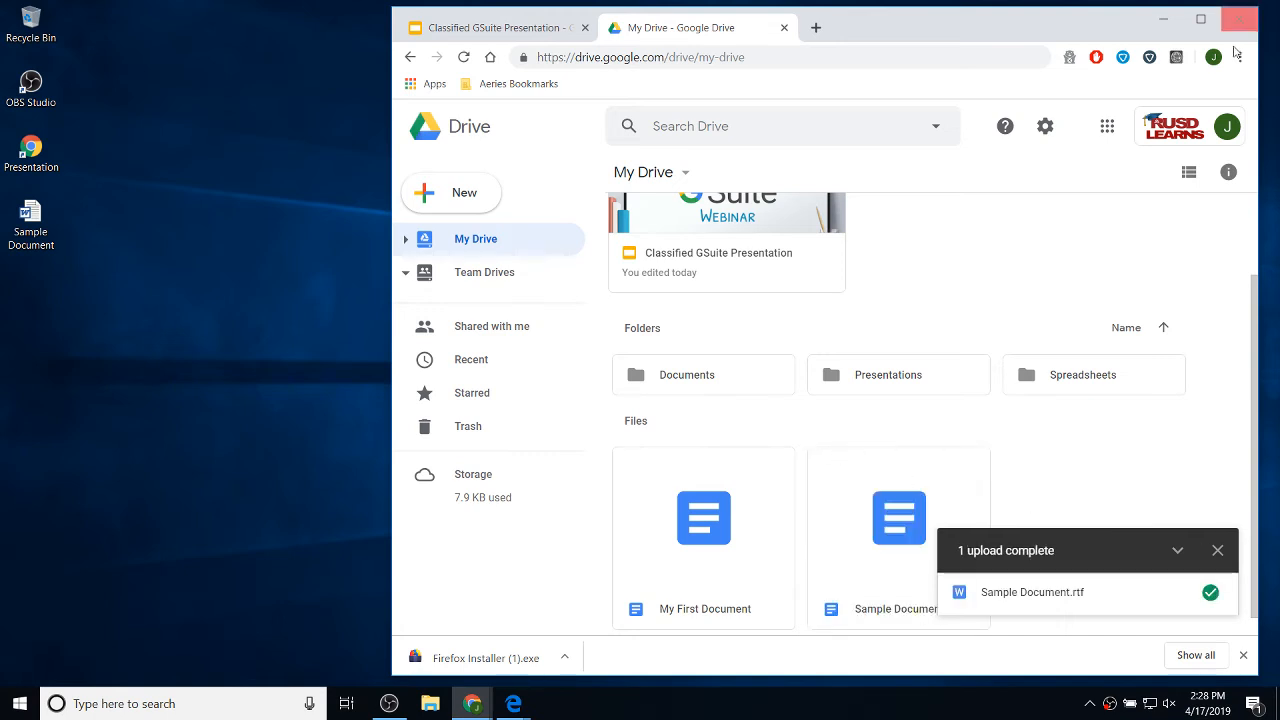
pyautogui.click(1200, 19)
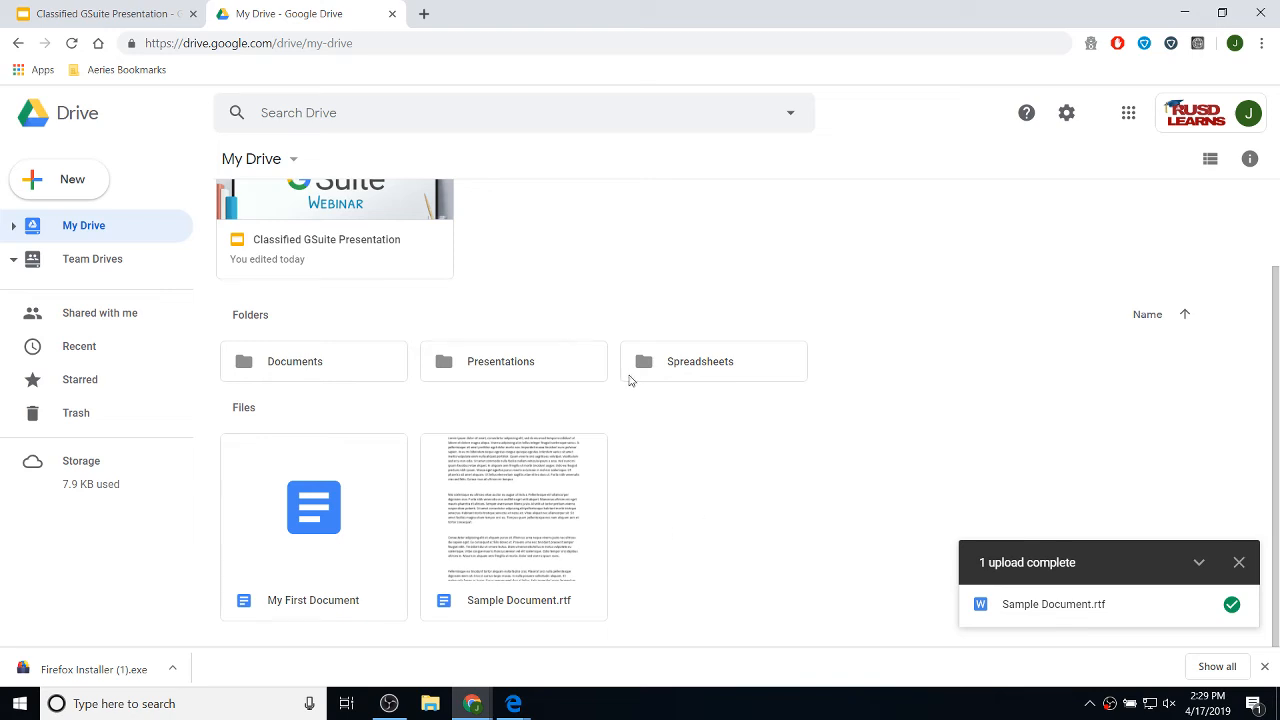
pyautogui.click(1068, 118)
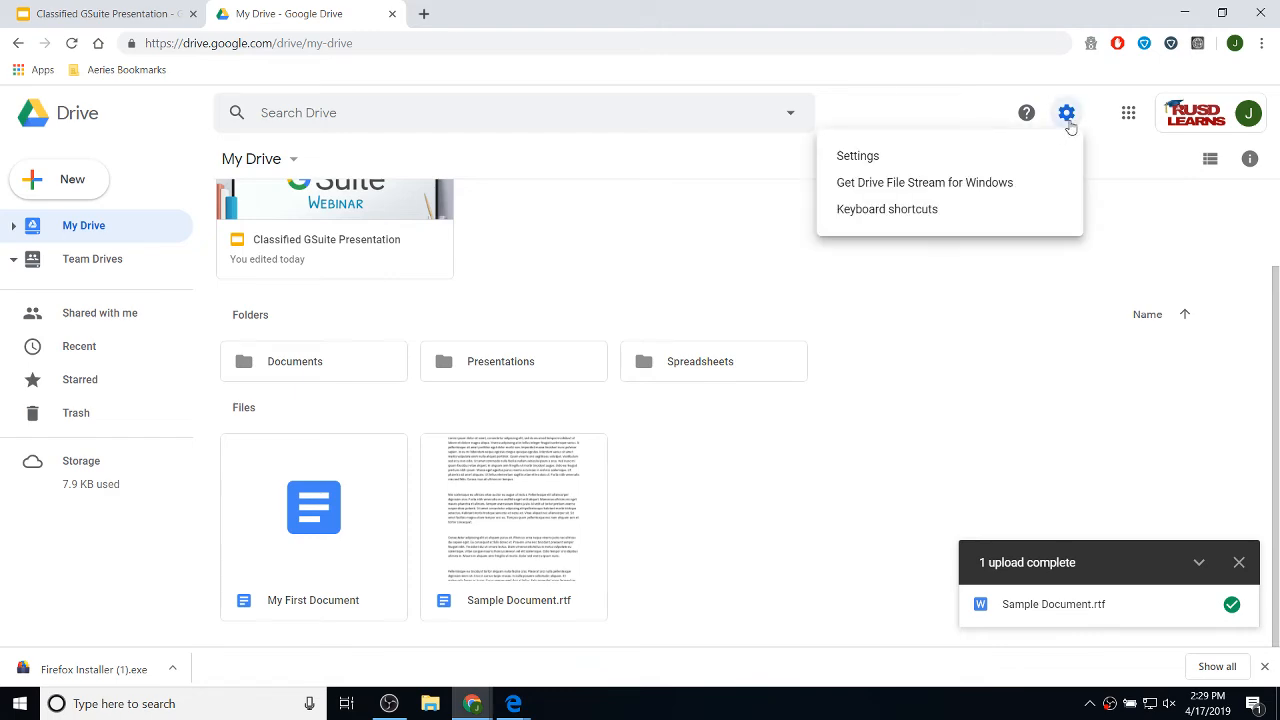
pyautogui.click(859, 163)
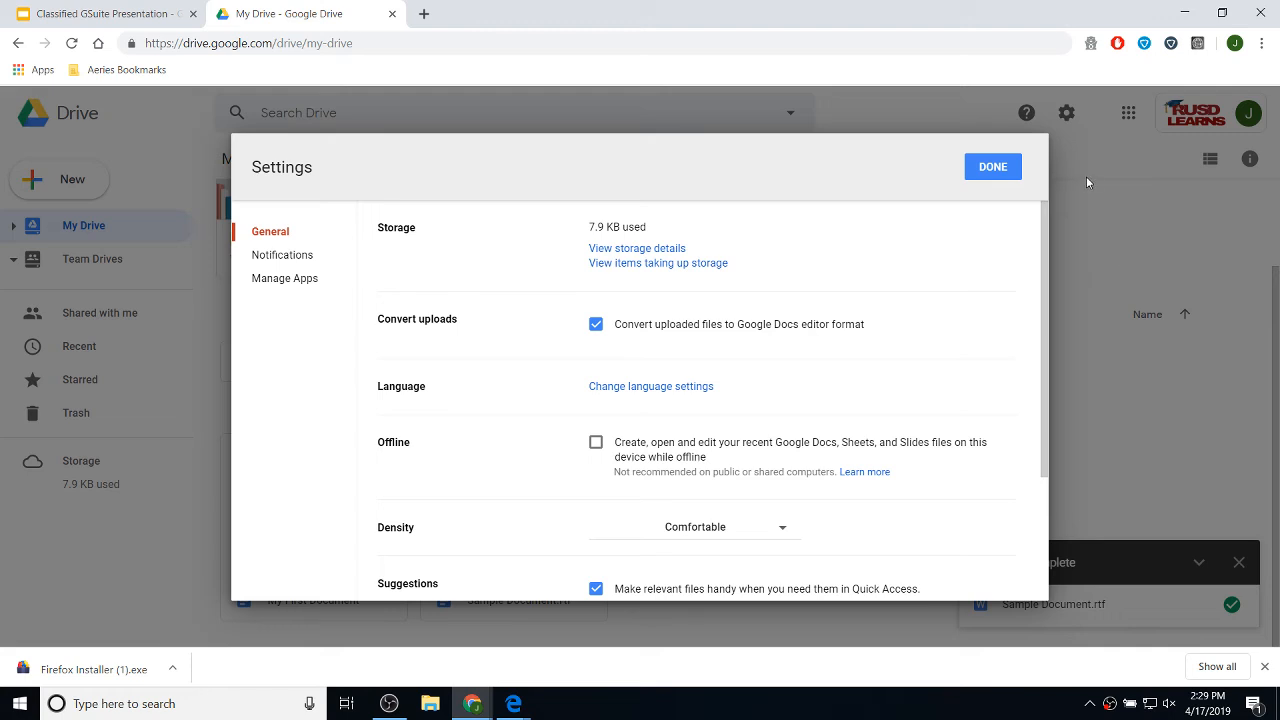
pyautogui.click(1007, 178)
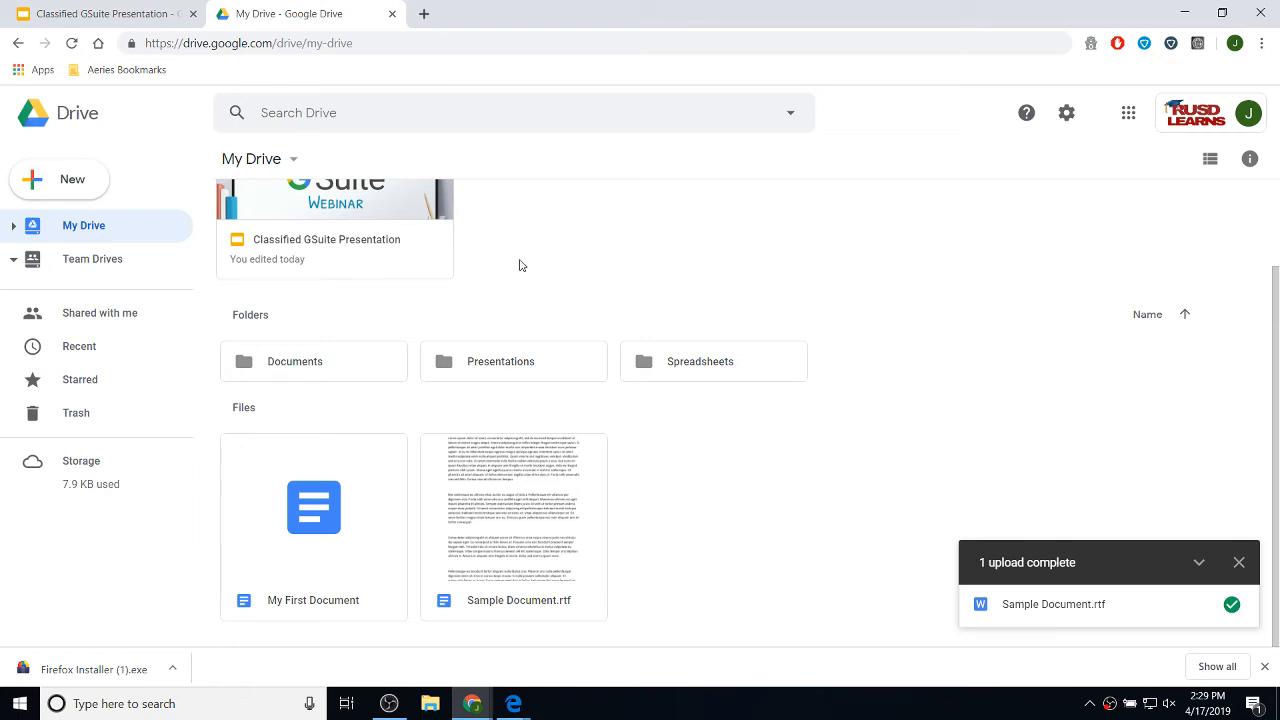
# - Open My First Document and retitle it 'My Second Document'
pyautogui.click(331, 509)
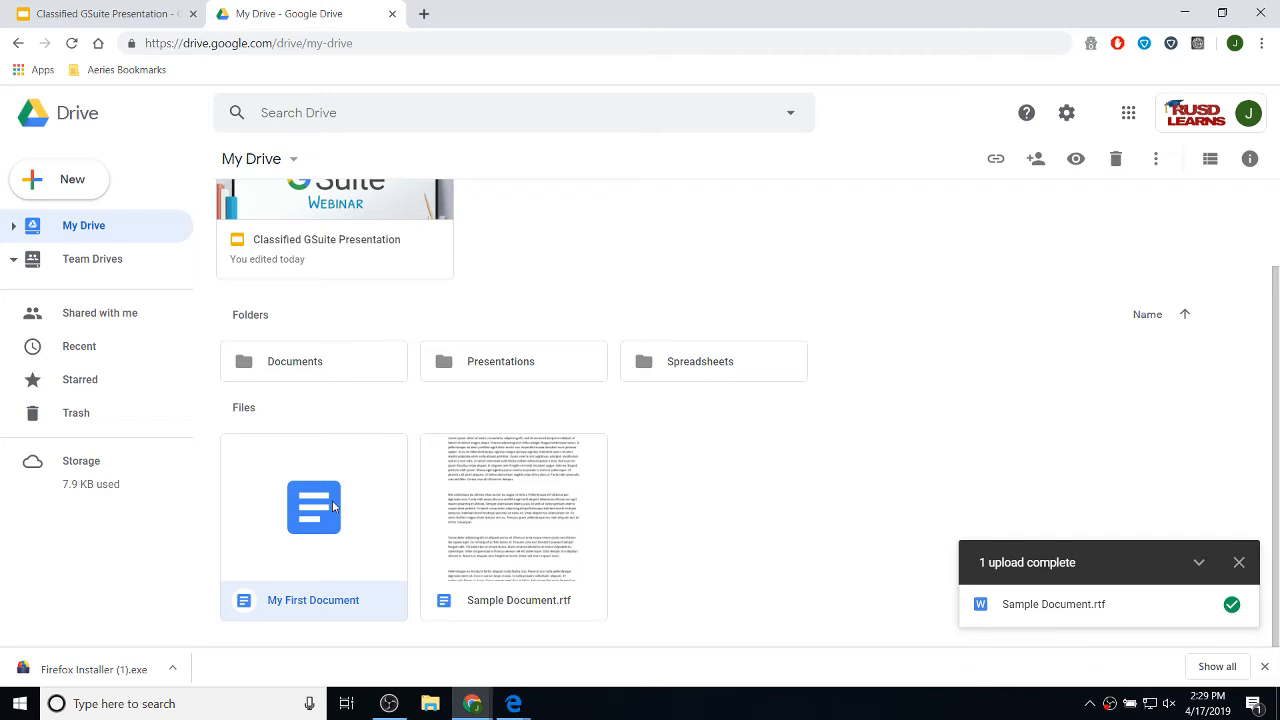
pyautogui.doubleClick(333, 507)
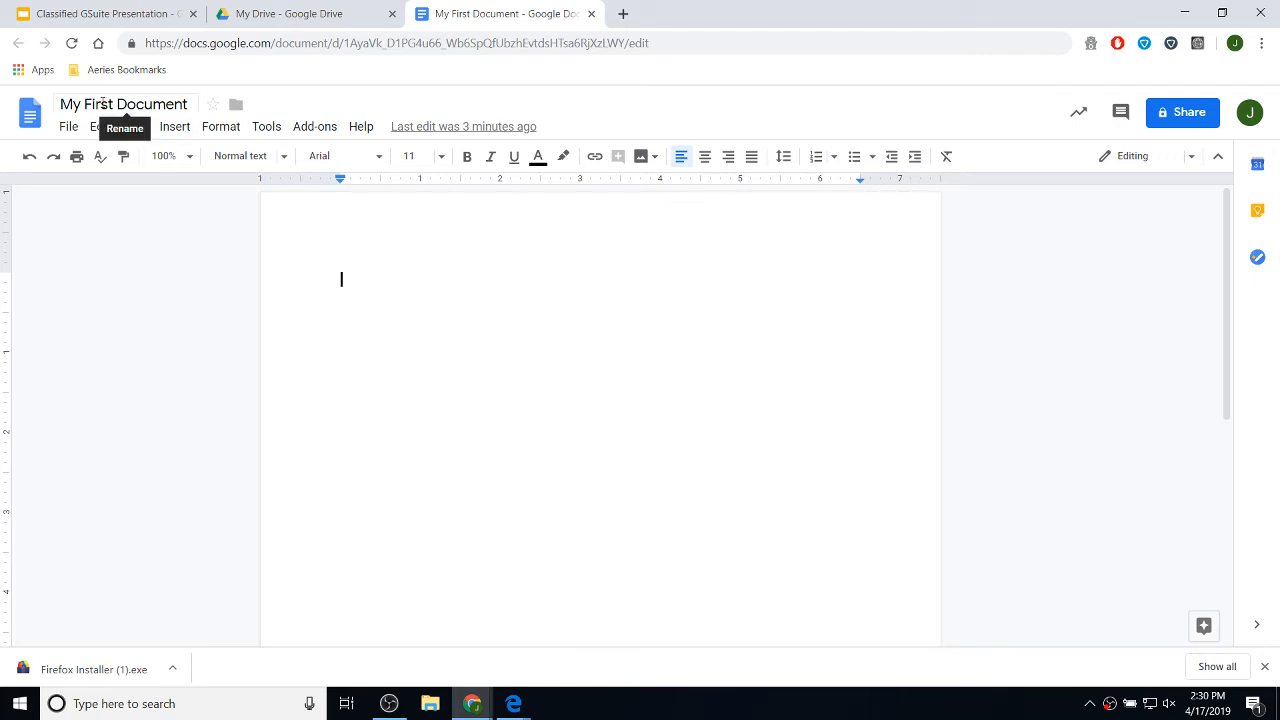
pyautogui.click(137, 104)
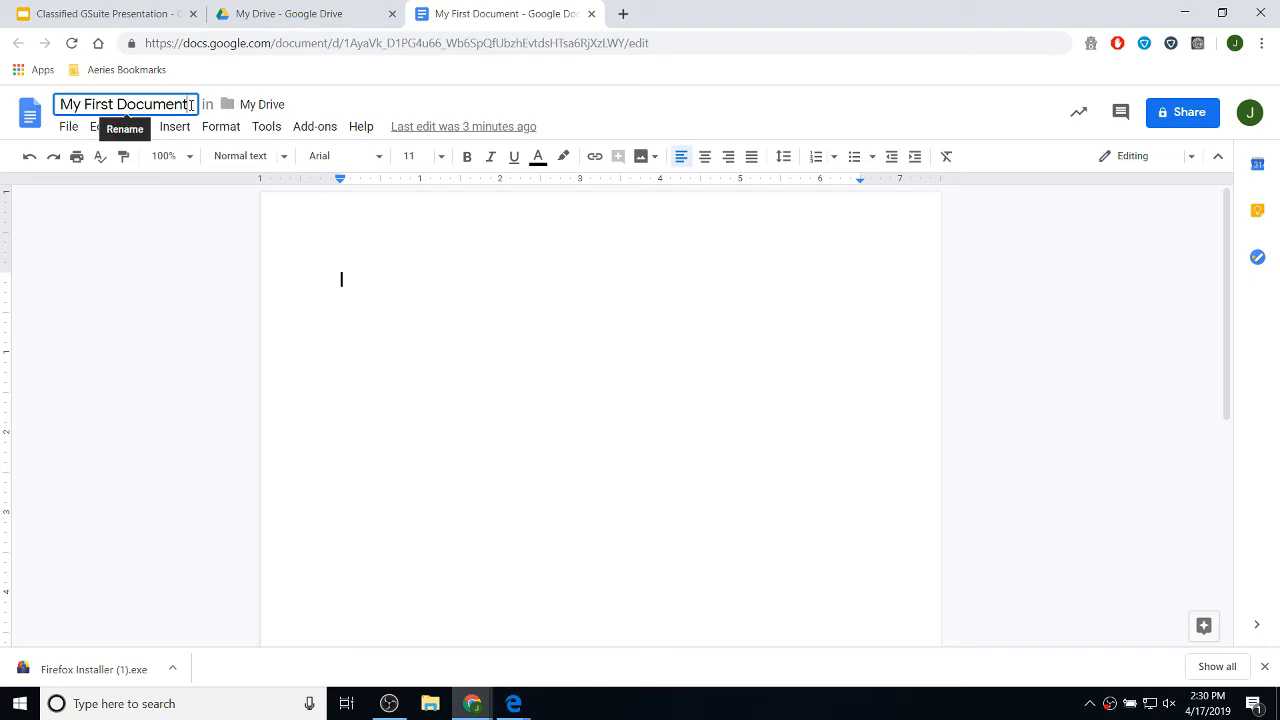
pyautogui.moveTo(189, 104); pyautogui.dragTo(58, 104)
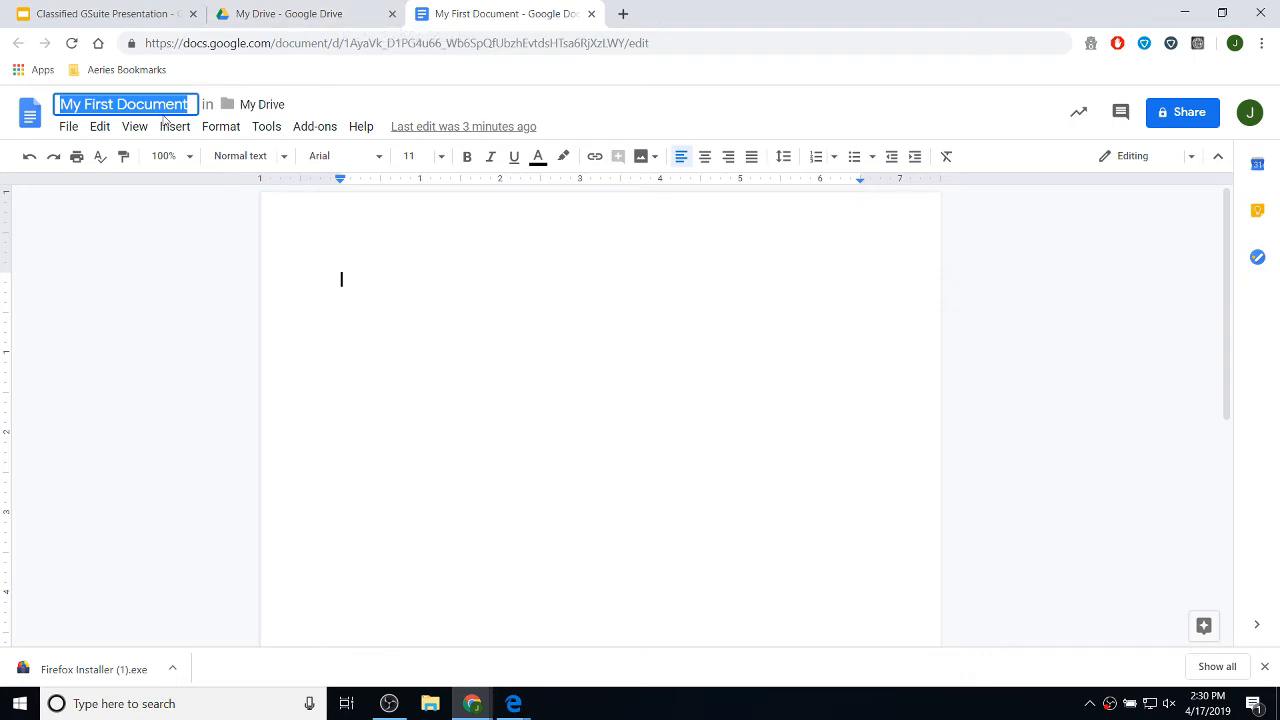
pyautogui.click(113, 104)
pyautogui.moveTo(84, 104); pyautogui.dragTo(234, 114)
pyautogui.write('Second D')
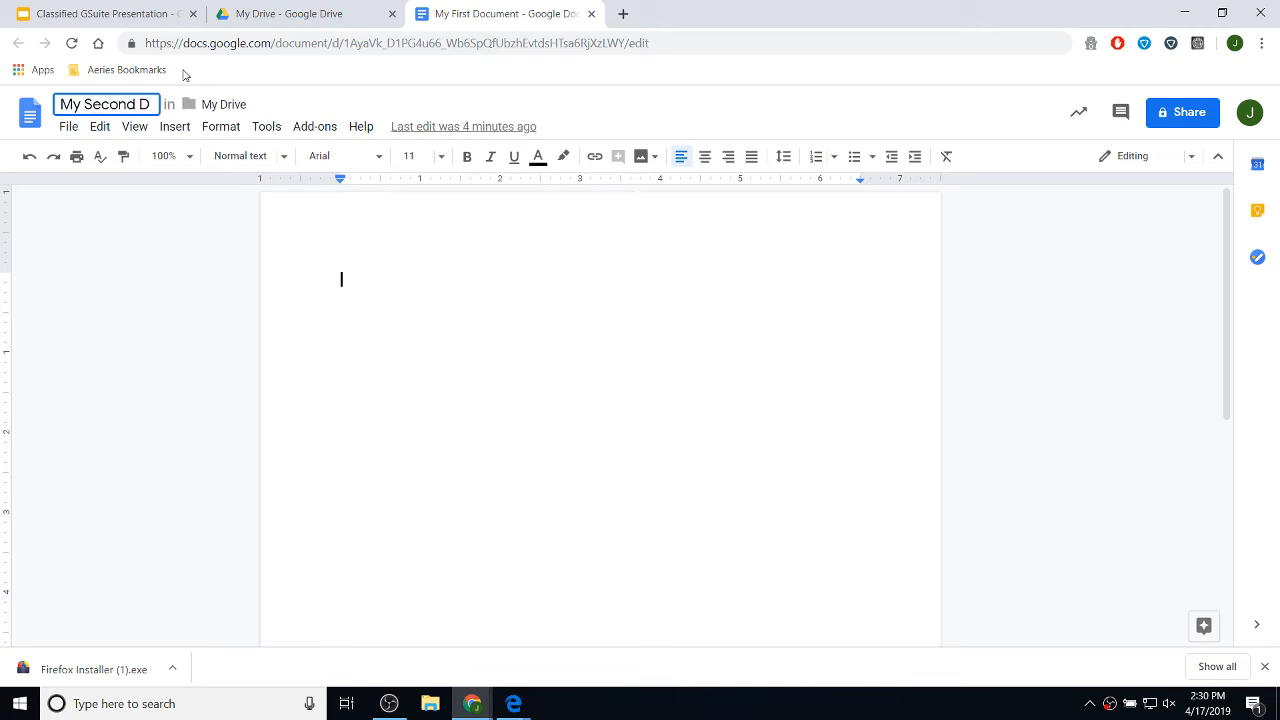
pyautogui.write('oc')
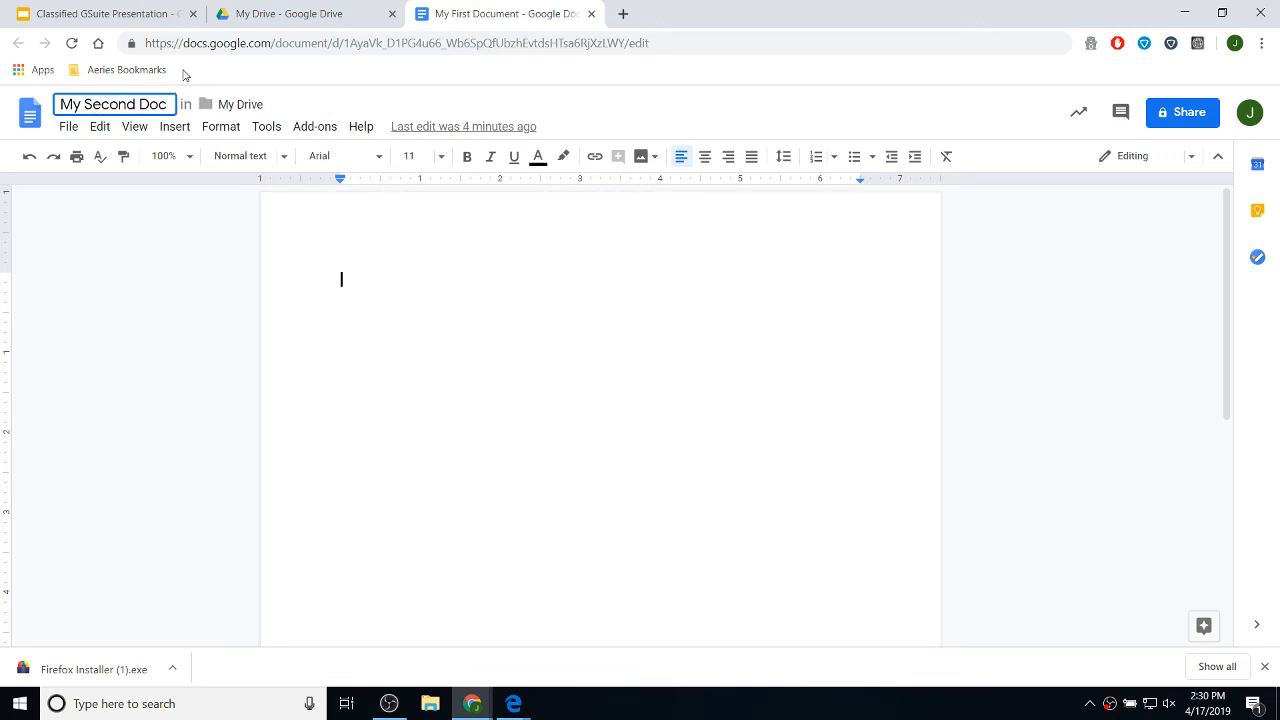
pyautogui.write('ument')
pyautogui.press('Return')
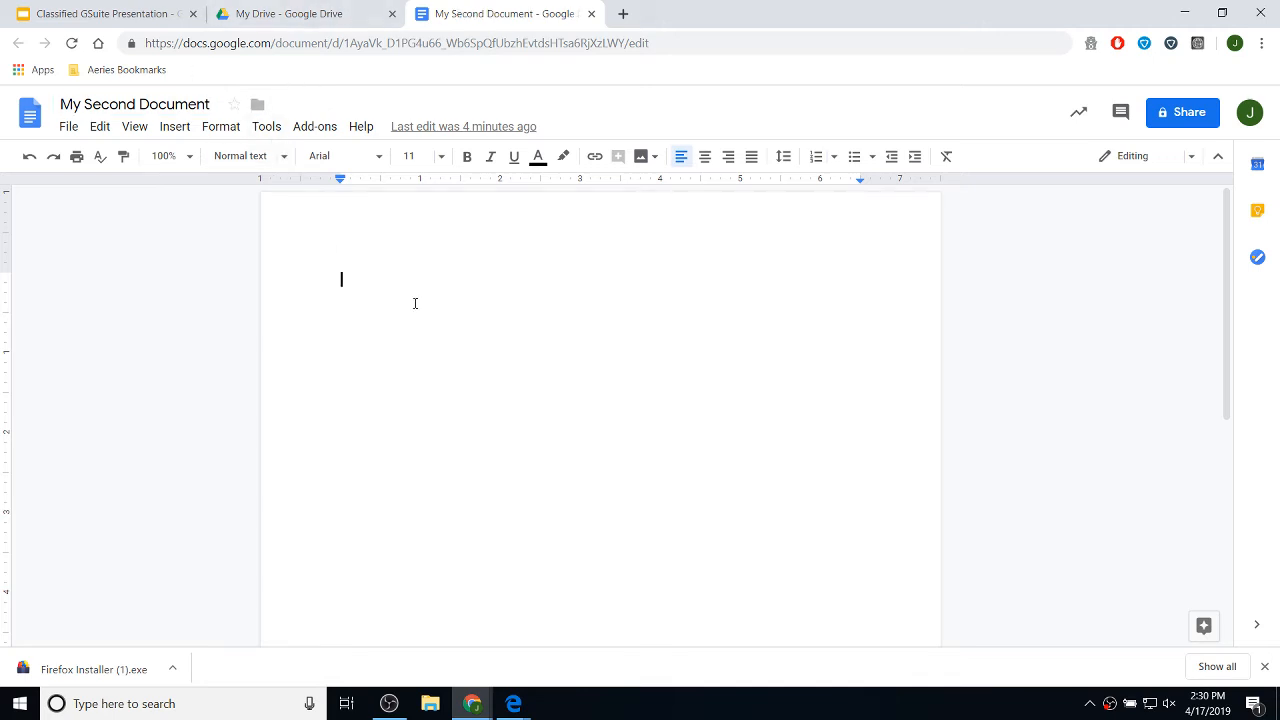
# - Check that My Second Document appears in My Drive, then return to the editor
pyautogui.click(318, 20)
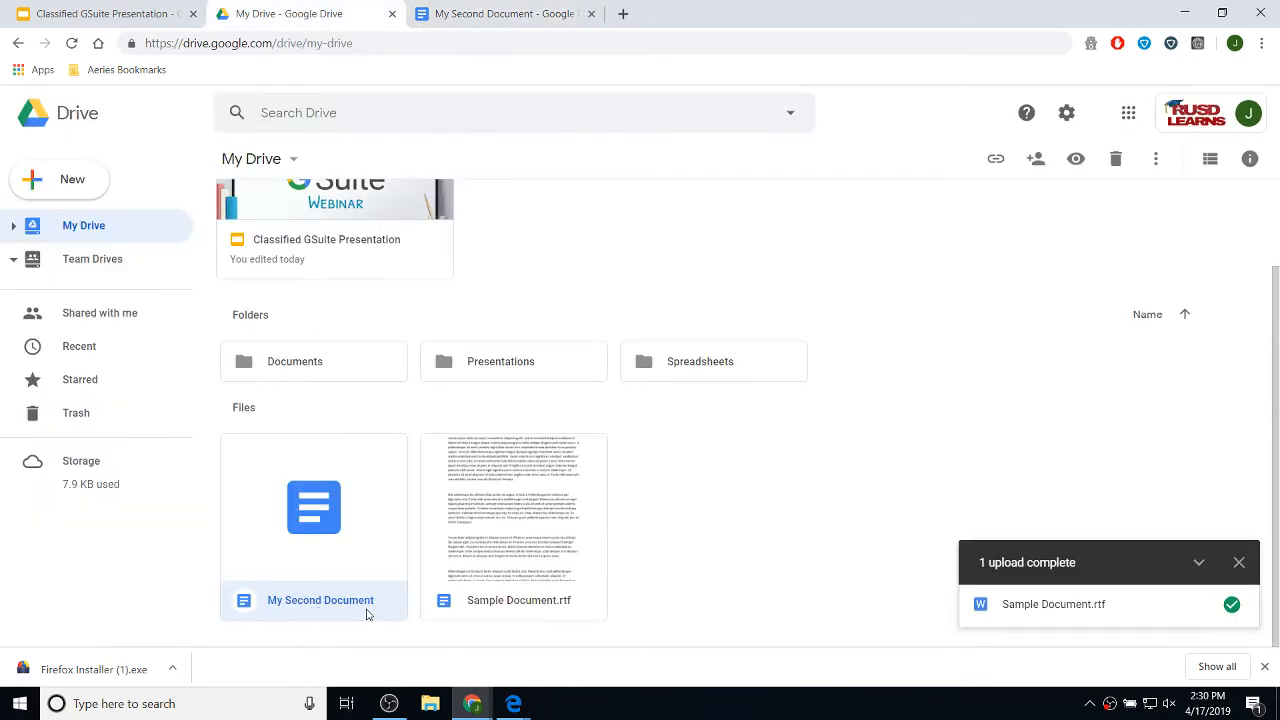
pyautogui.click(458, 15)
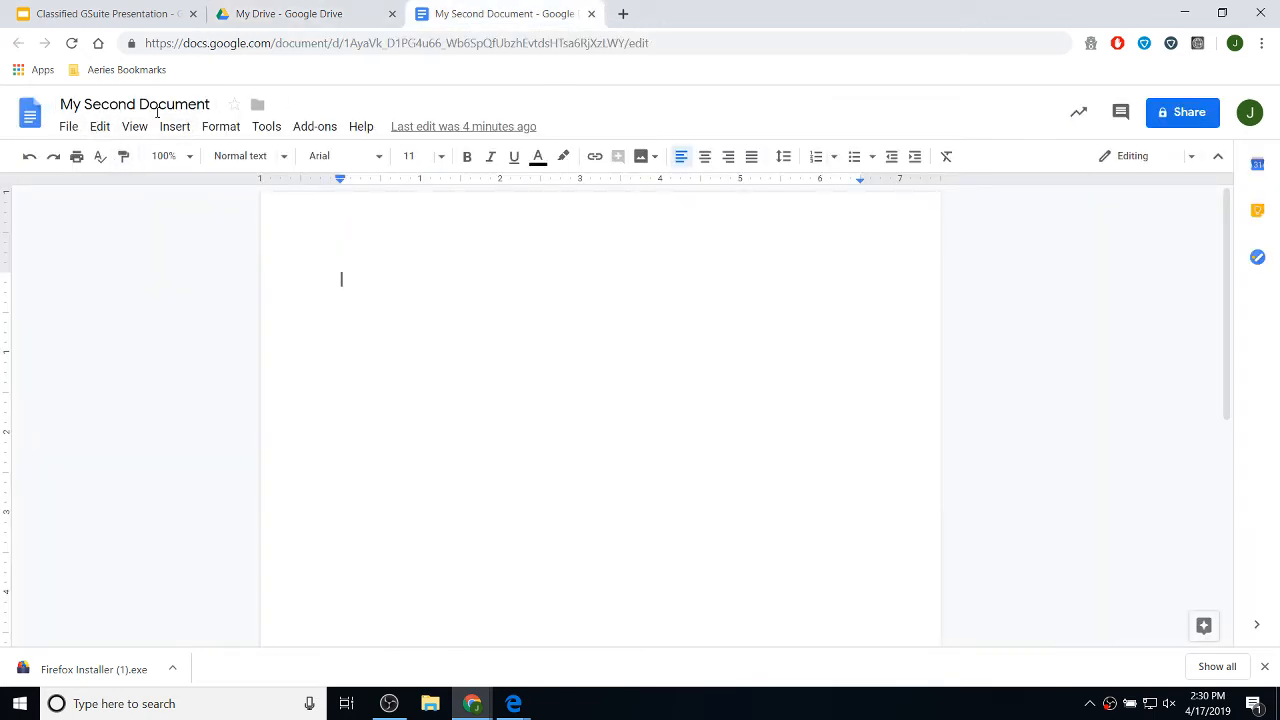
pyautogui.click(317, 17)
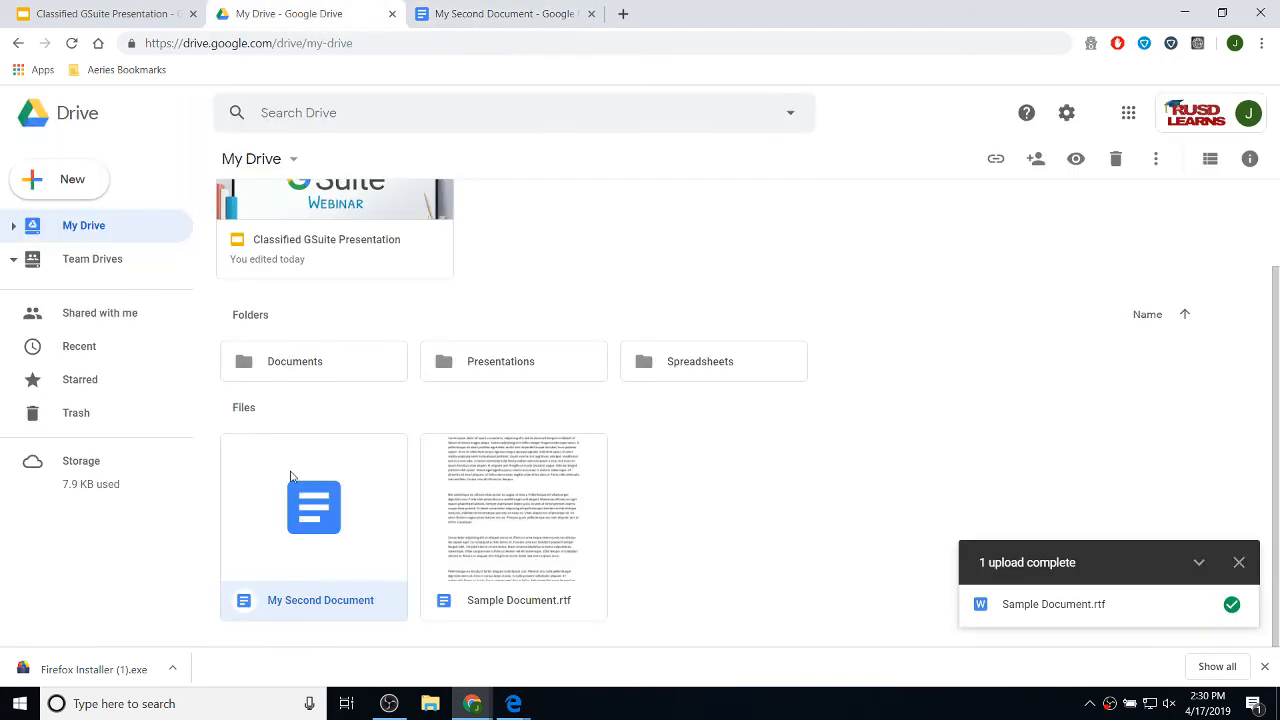
pyautogui.click(452, 14)
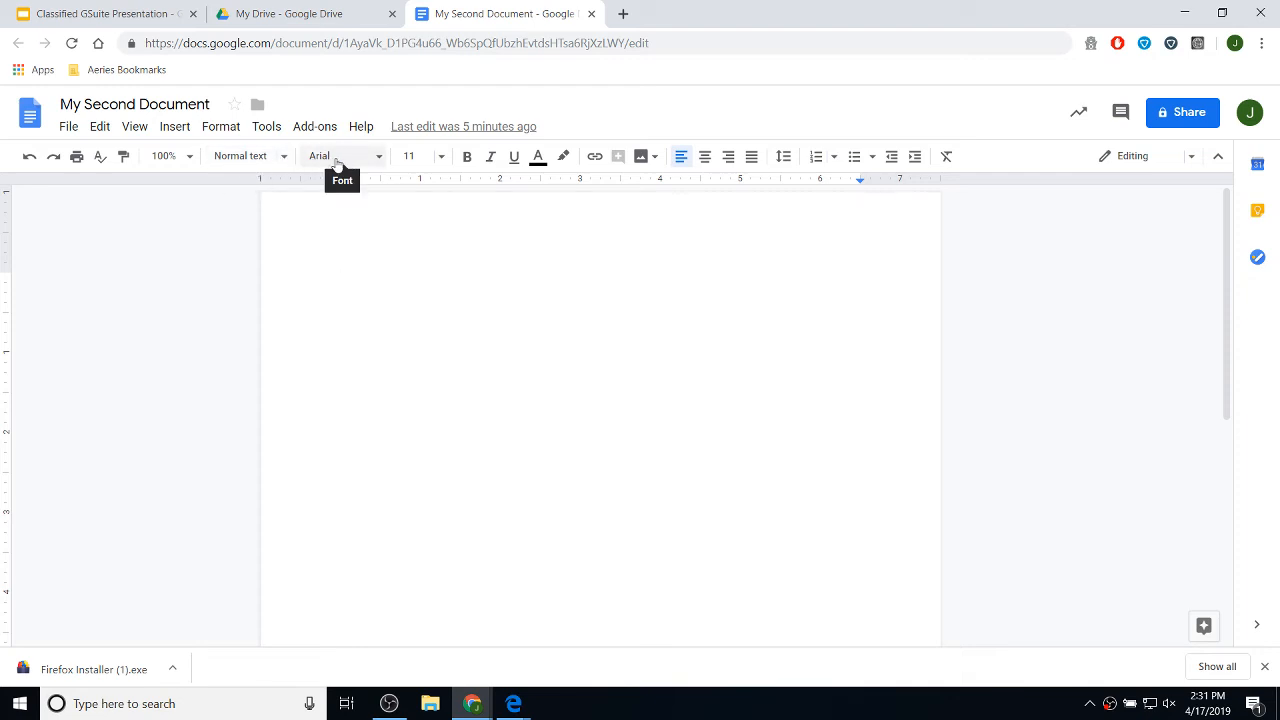
pyautogui.click(371, 158)
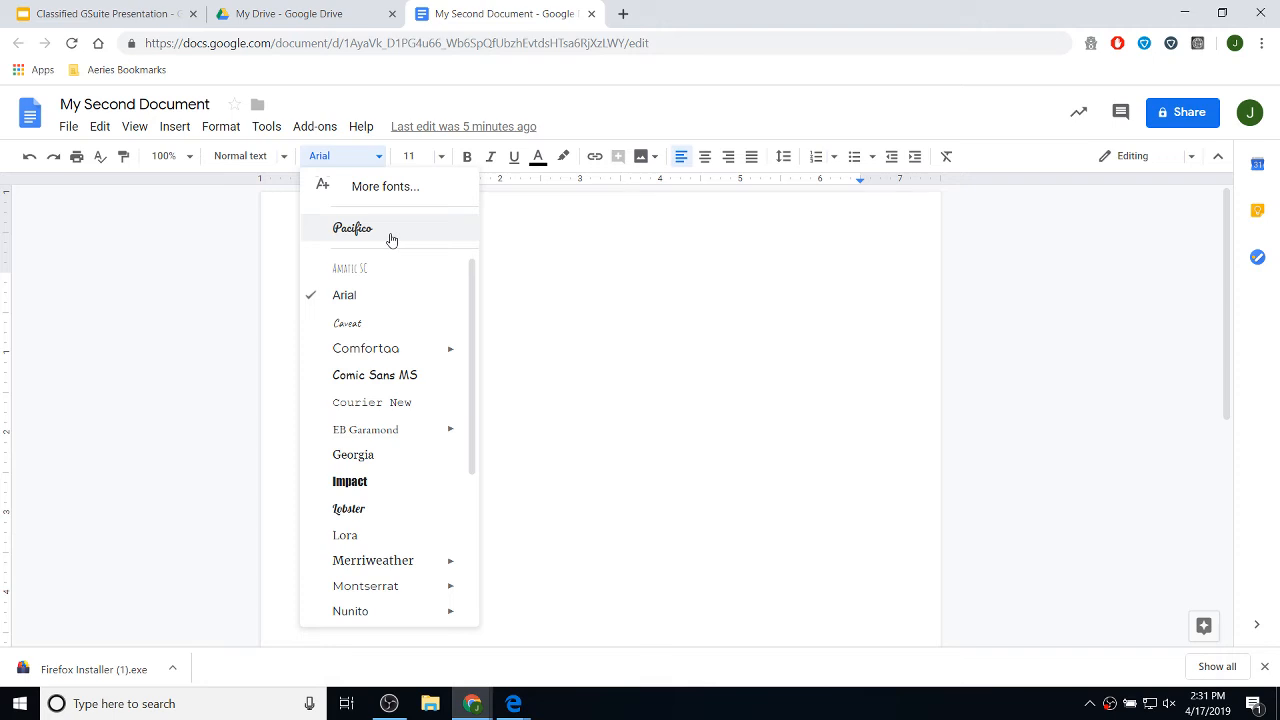
pyautogui.click(373, 157)
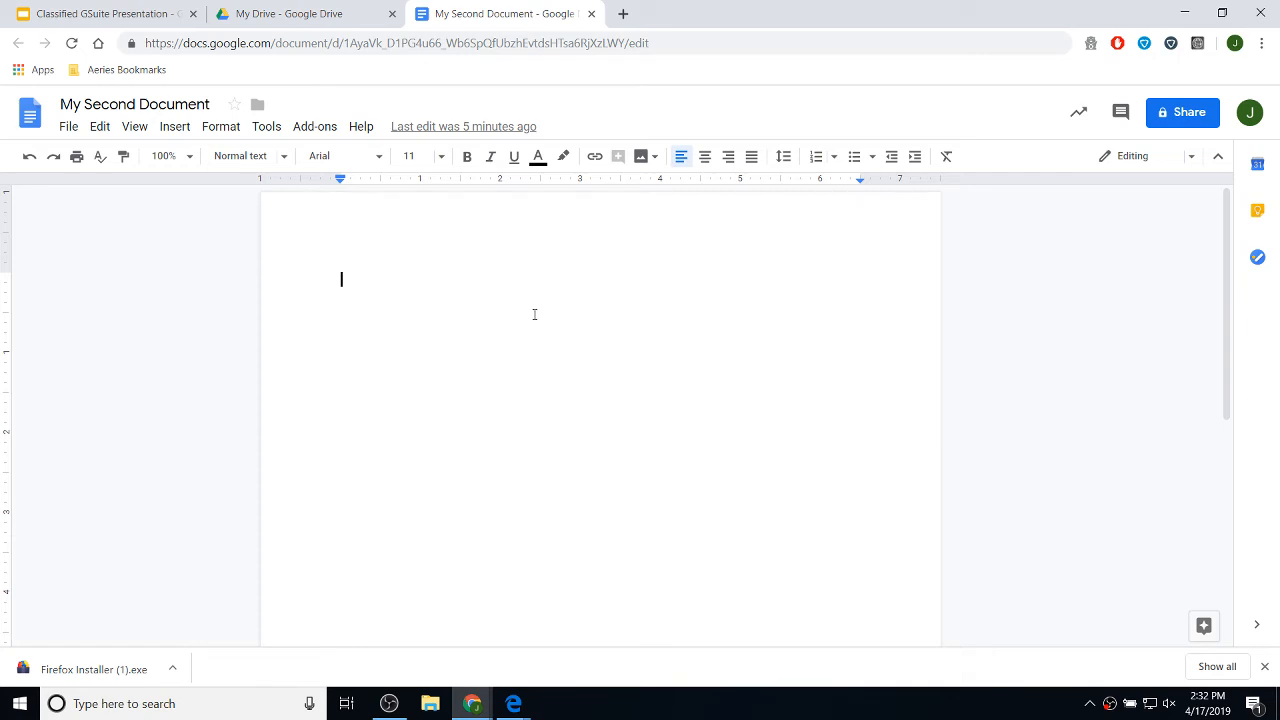
# - Type 'This is some amazing text.' in the document body
pyautogui.write('TY')
pyautogui.press('BackSpace')
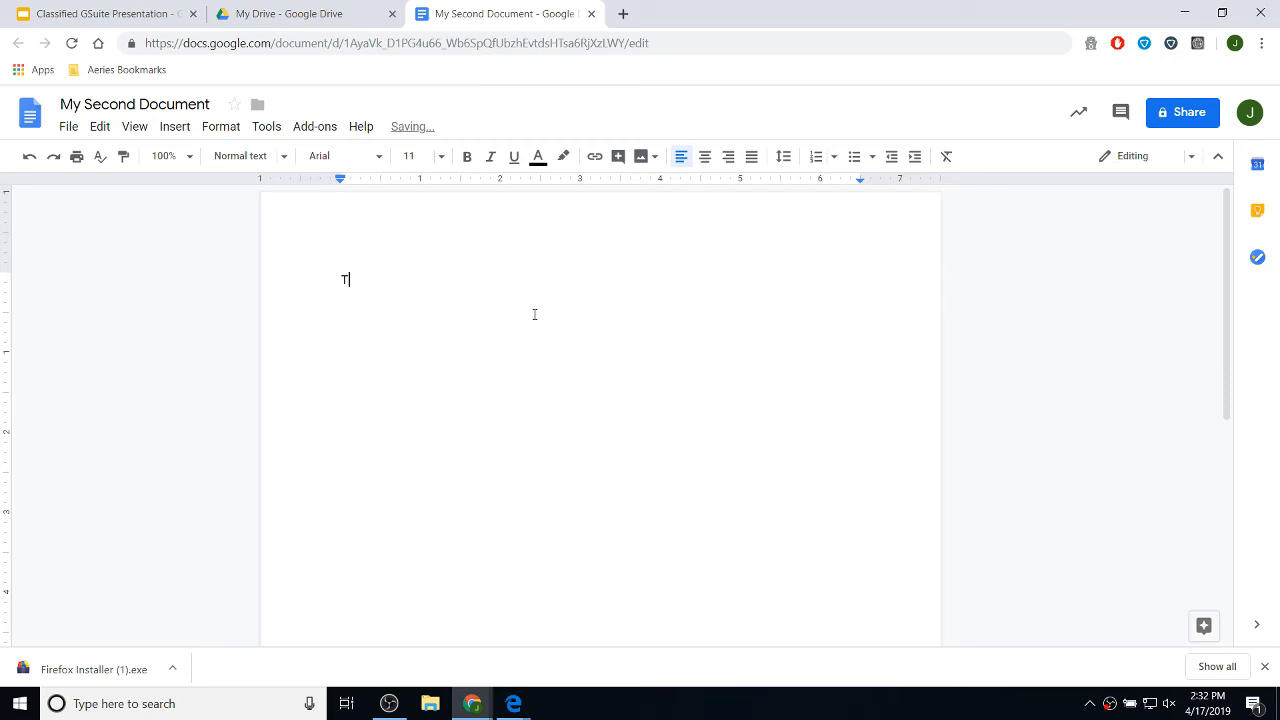
pyautogui.write('his is some amazing text')
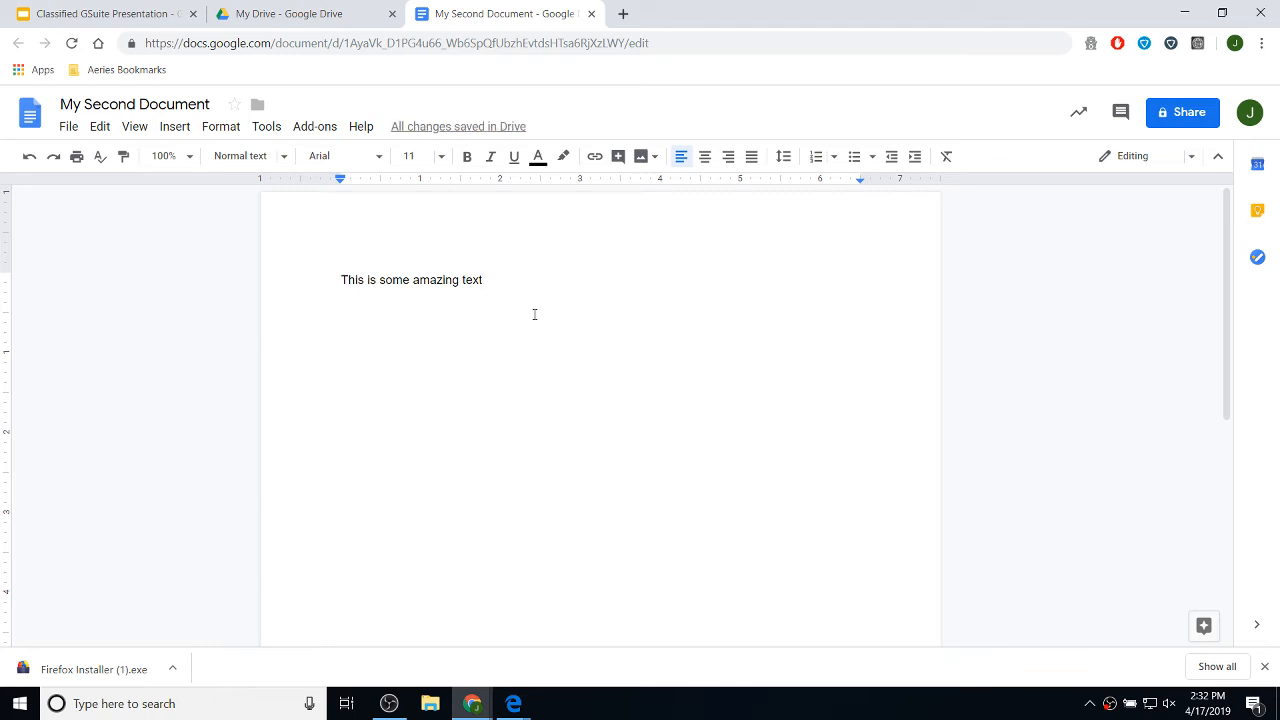
pyautogui.write('.')
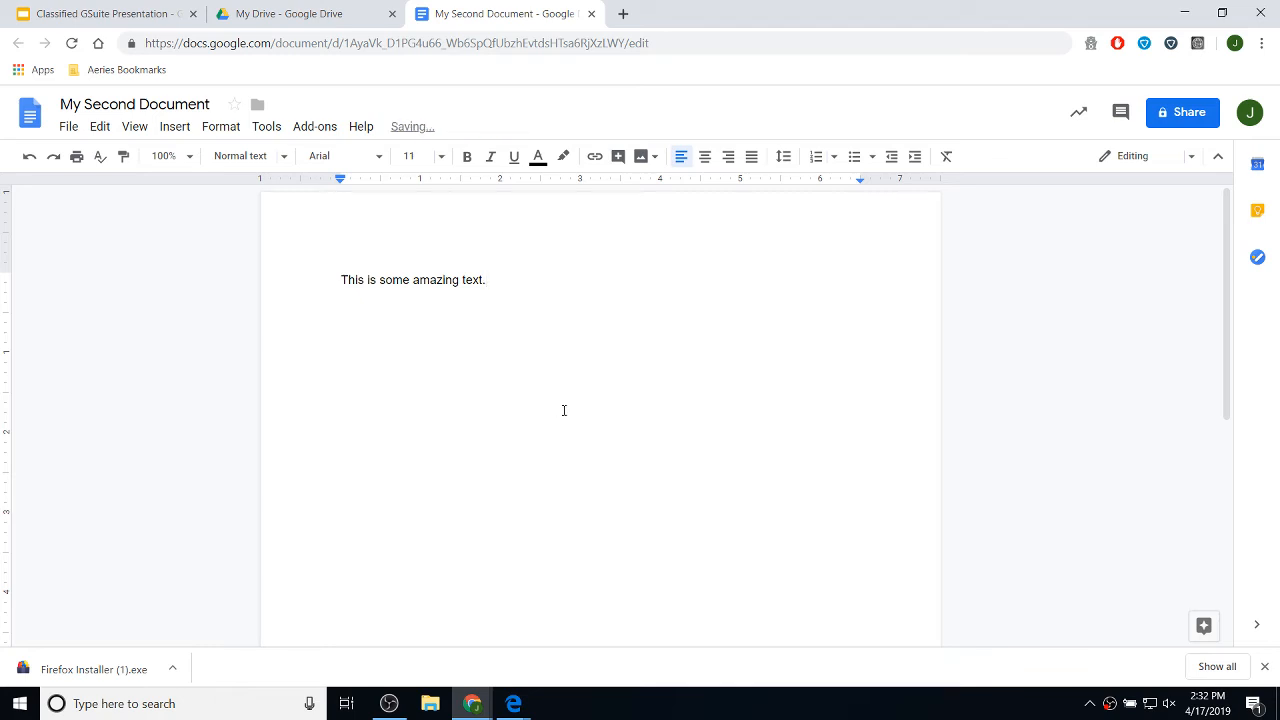
# - Select the whole sentence 'This is some amazing text.'
pyautogui.doubleClick(503, 279)
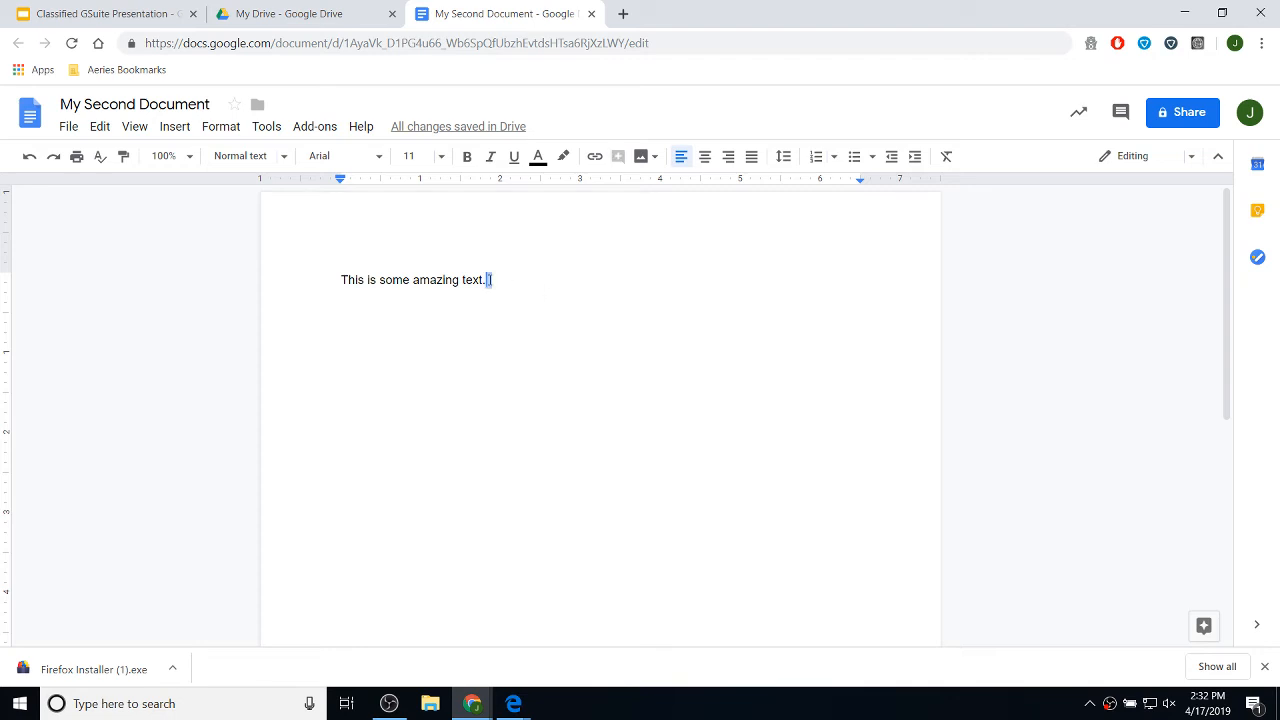
pyautogui.click(523, 286)
pyautogui.moveTo(506, 285); pyautogui.dragTo(331, 280)
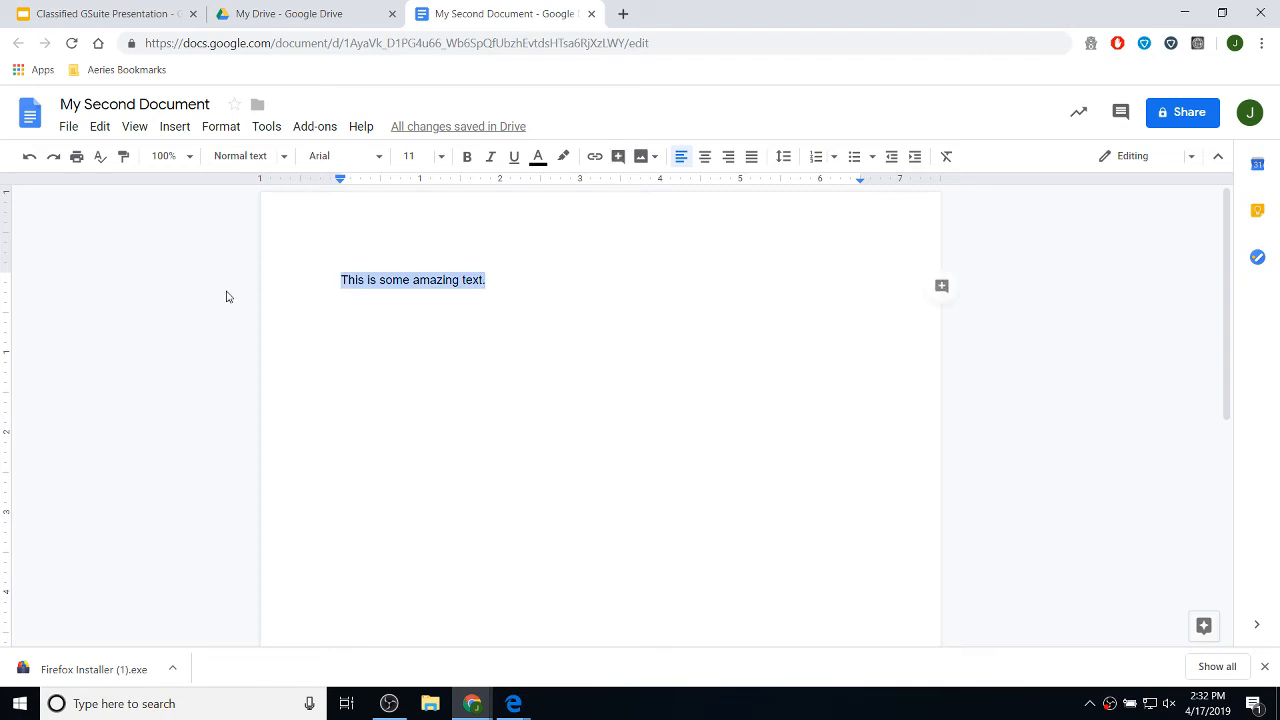
pyautogui.click(516, 286)
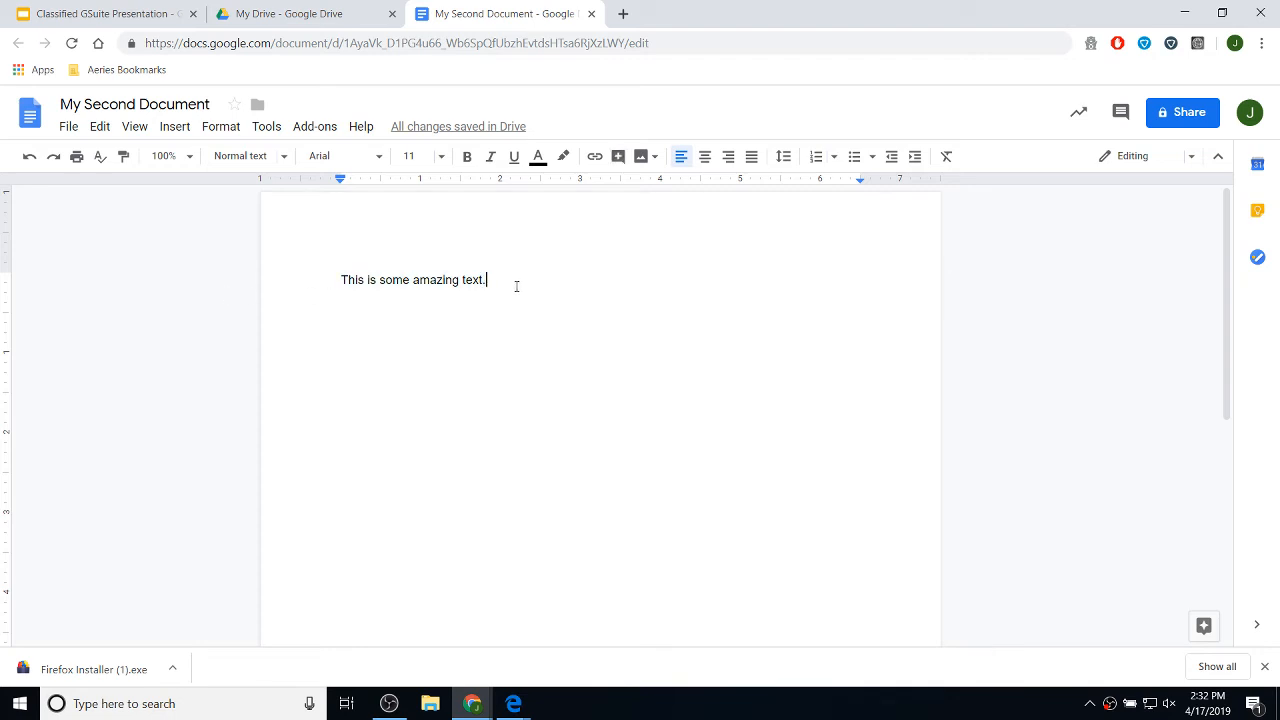
pyautogui.moveTo(484, 281); pyautogui.dragTo(331, 279)
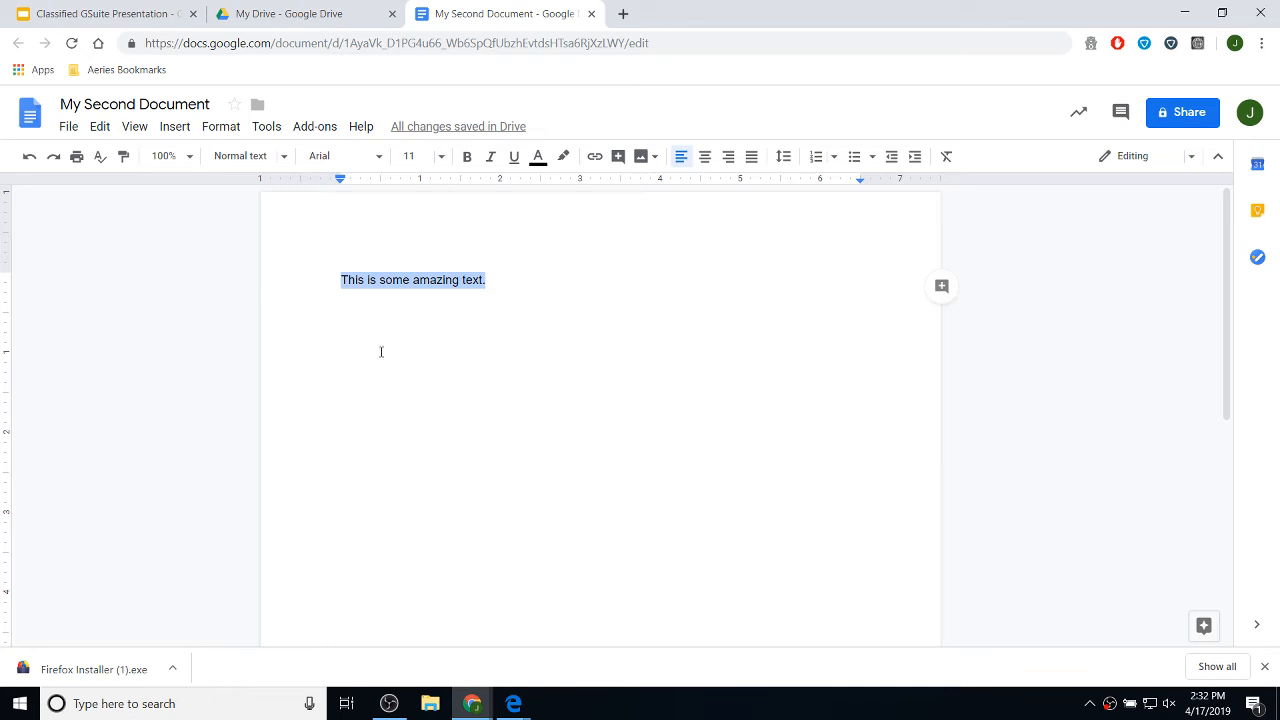
# - Center the sentence, make it bold, and set its size to 24 point
pyautogui.click(705, 160)
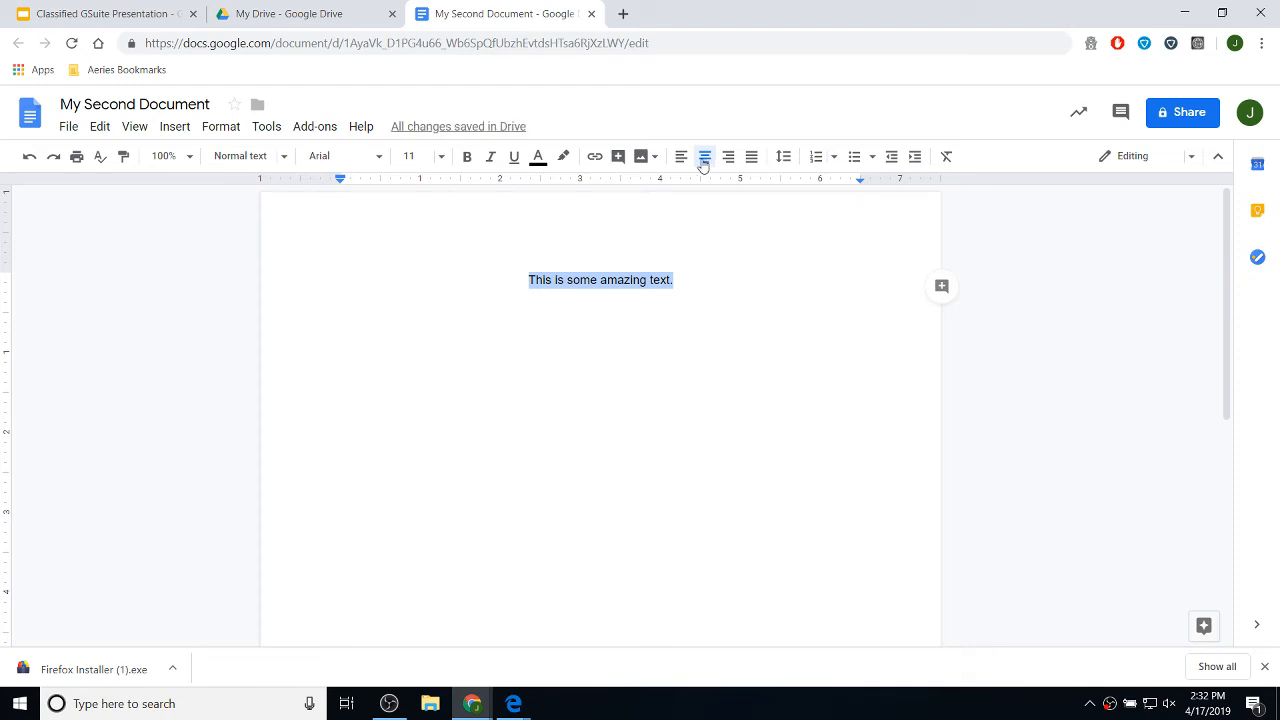
pyautogui.click(467, 160)
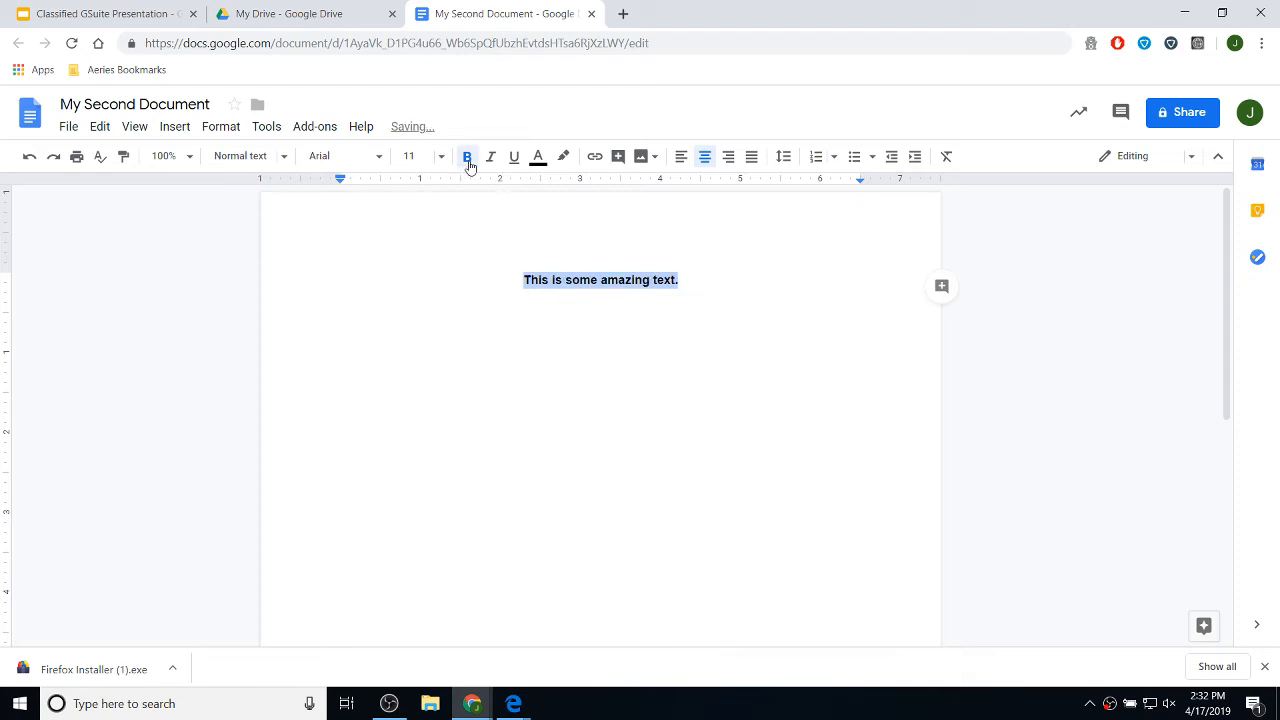
pyautogui.click(441, 158)
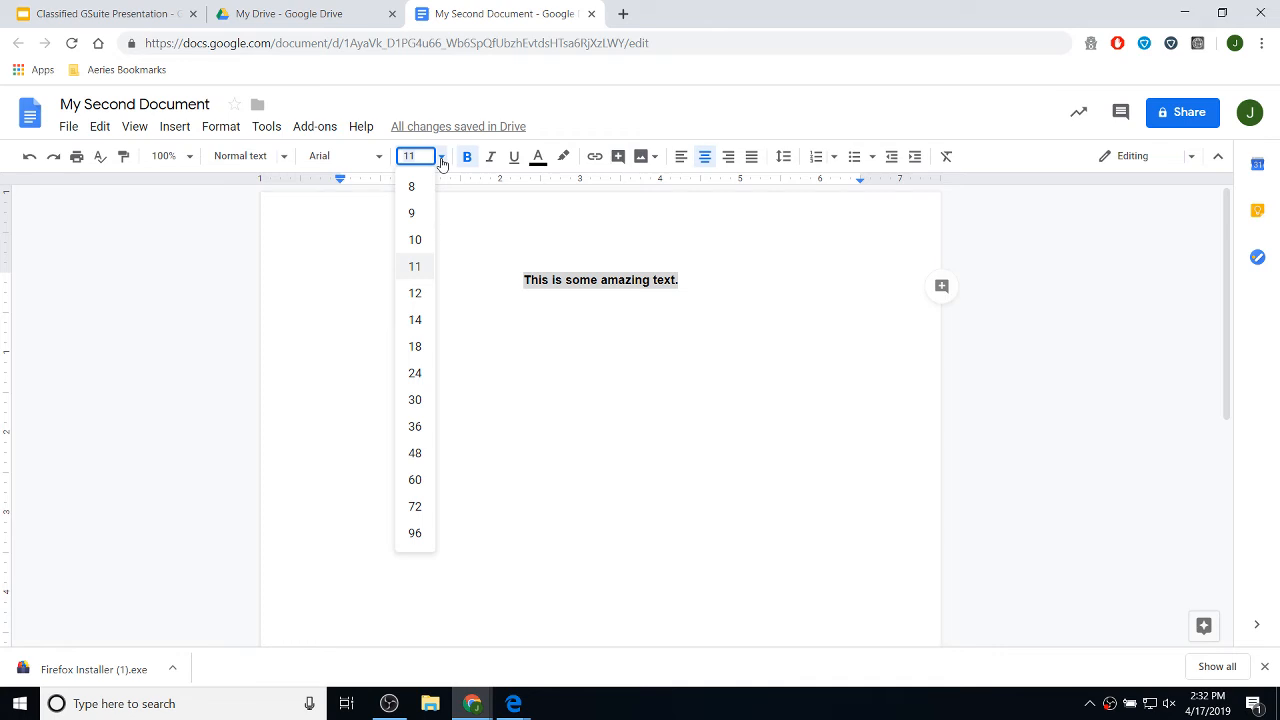
pyautogui.click(420, 346)
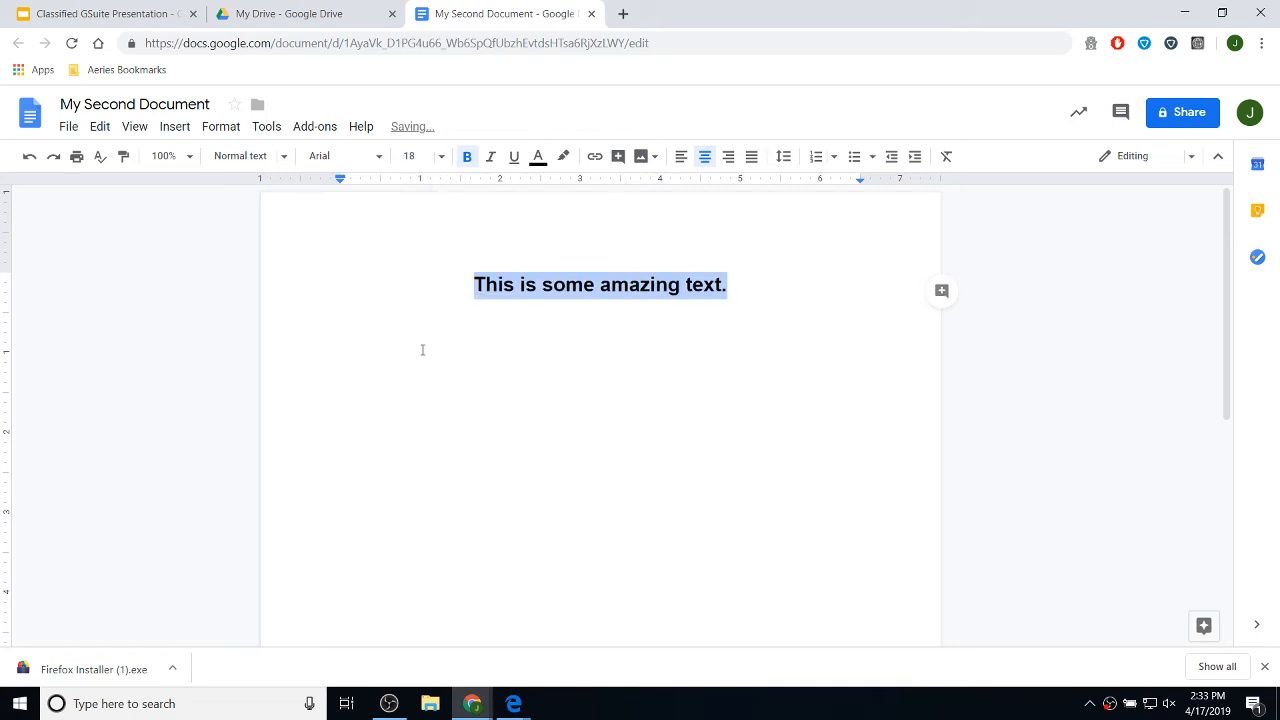
pyautogui.click(441, 157)
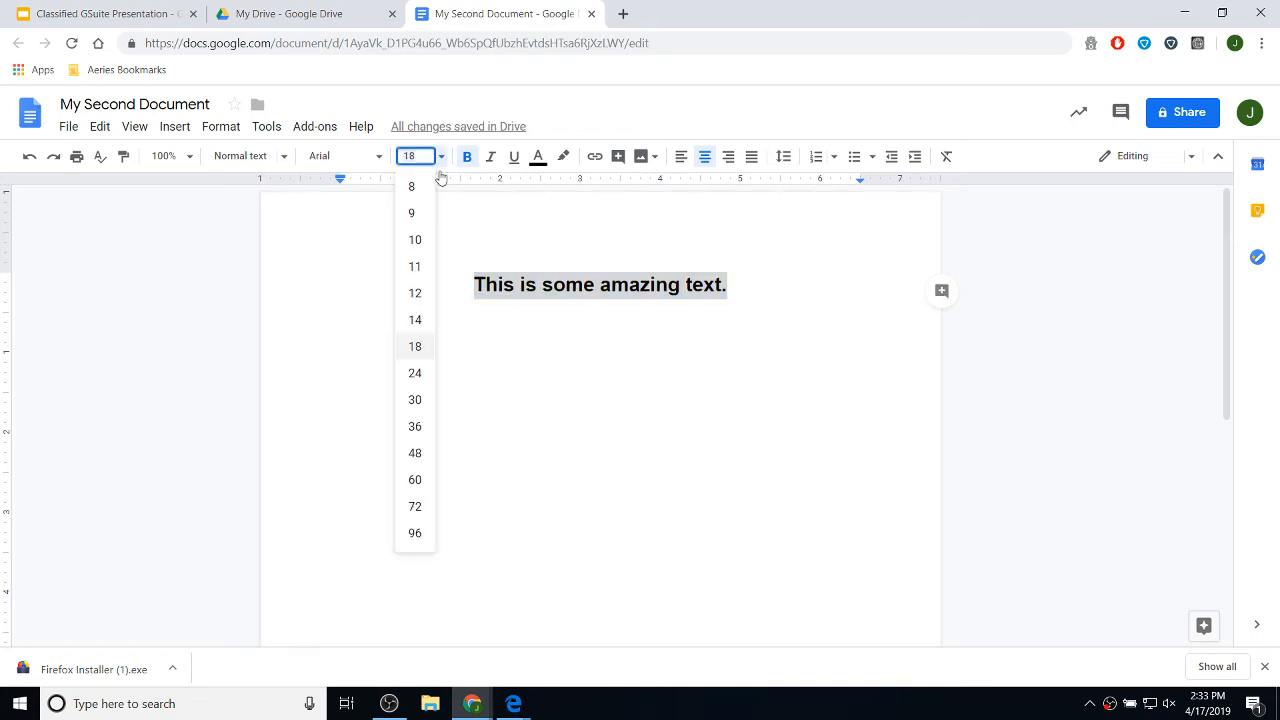
pyautogui.click(416, 374)
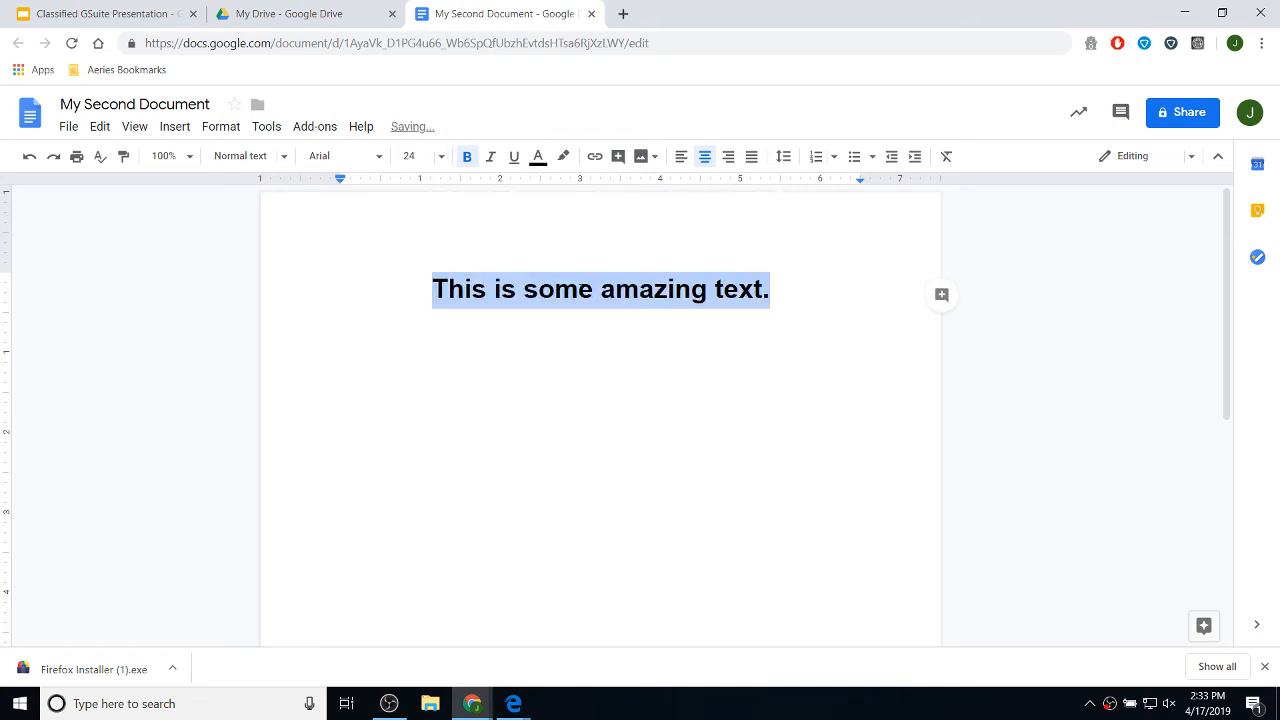
# - Set the sentence in Pacifico, delete its final period, and start a new line
pyautogui.click(381, 160)
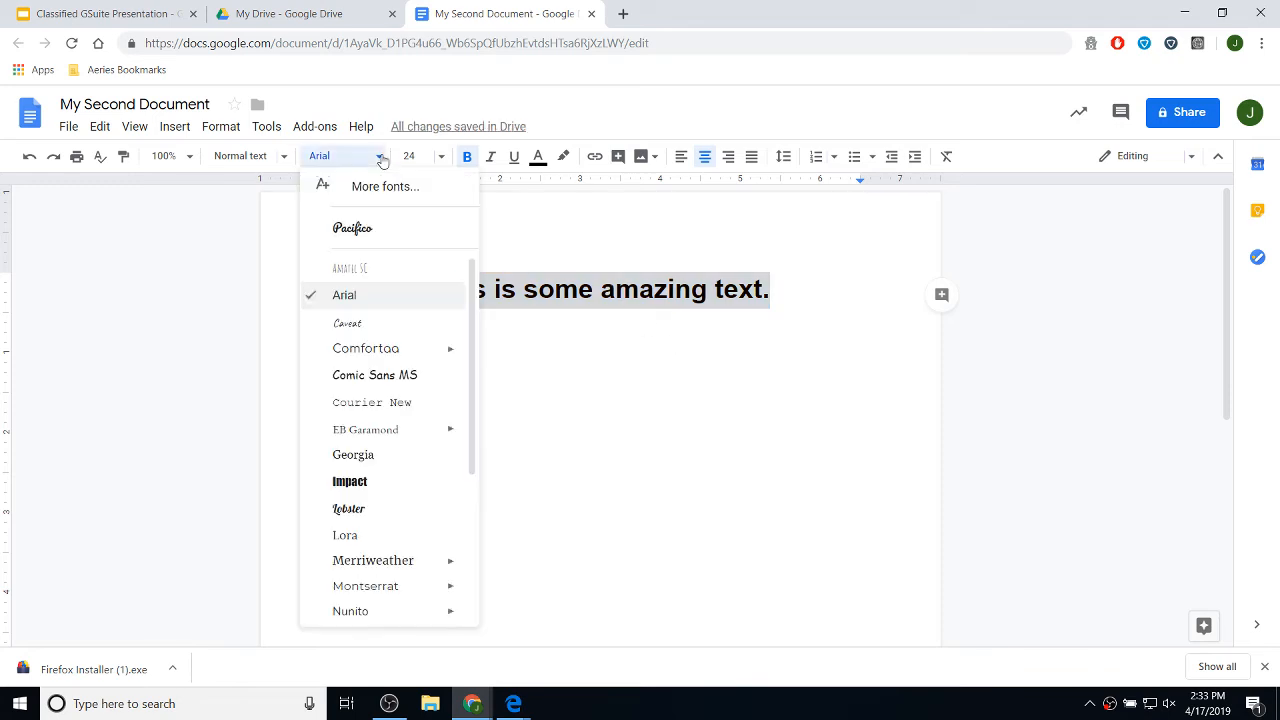
pyautogui.click(380, 230)
pyautogui.click(731, 340)
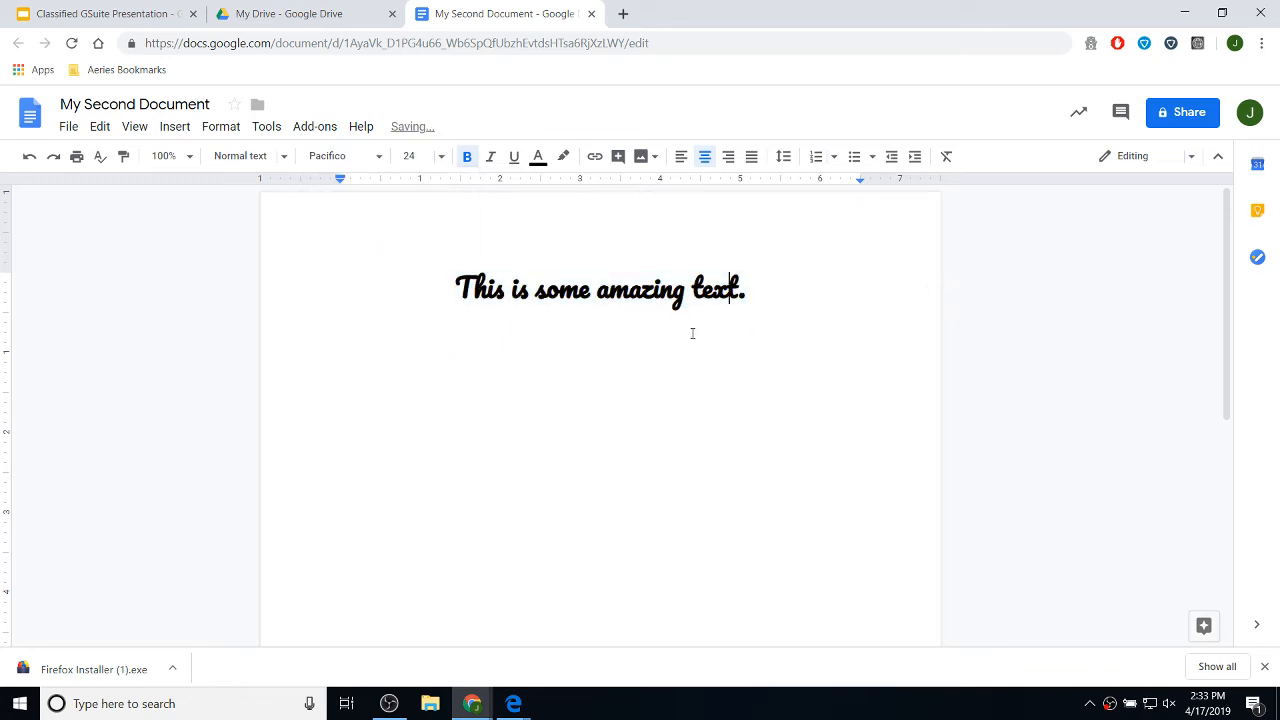
pyautogui.click(754, 297)
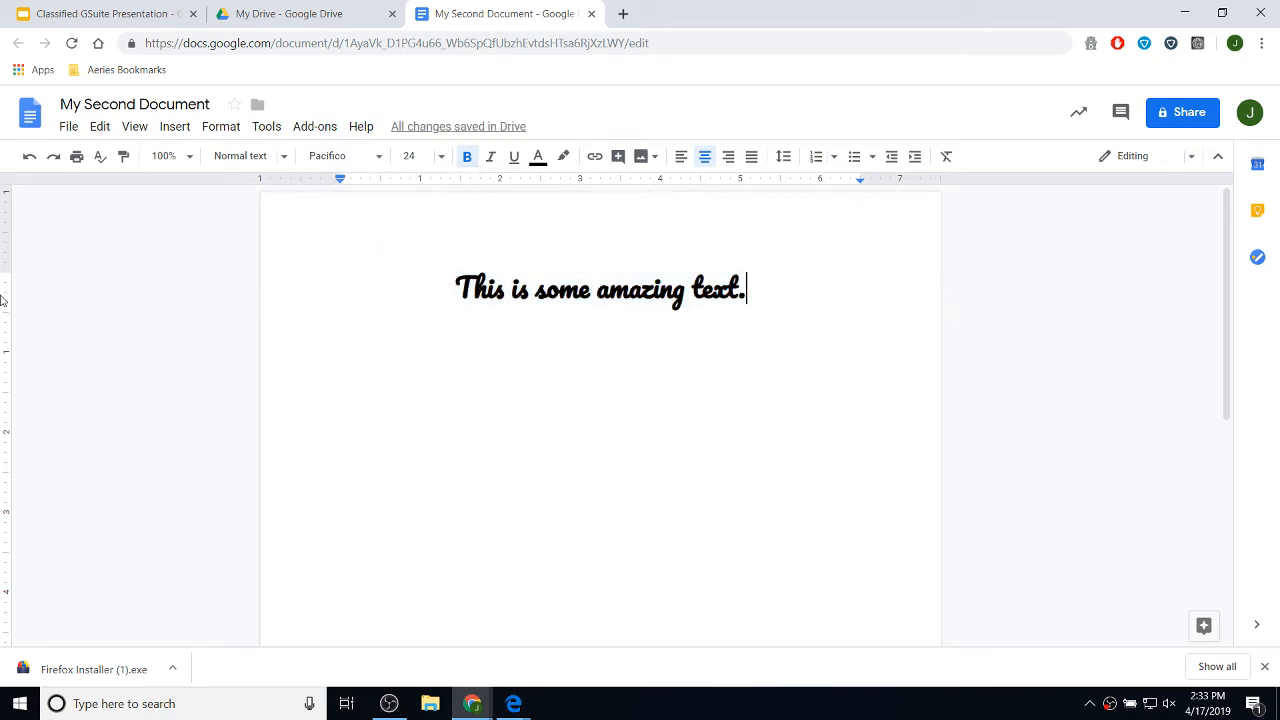
pyautogui.press('BackSpace')
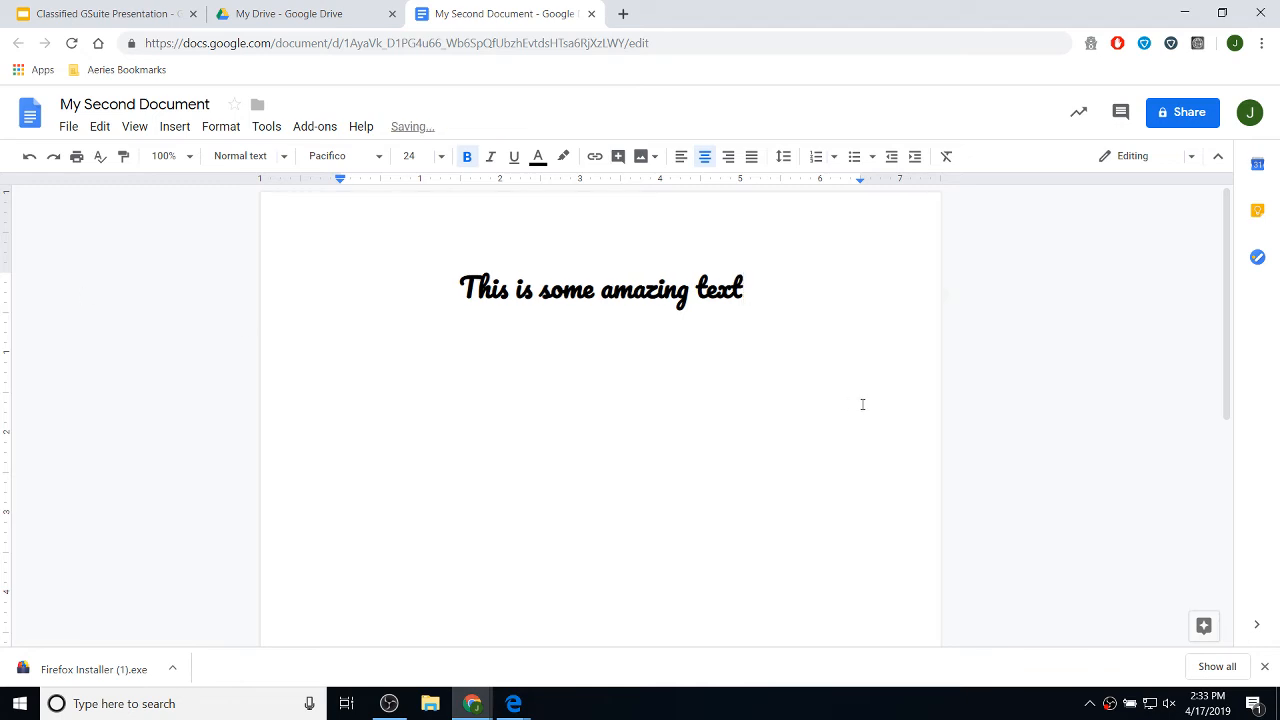
pyautogui.press('Return')
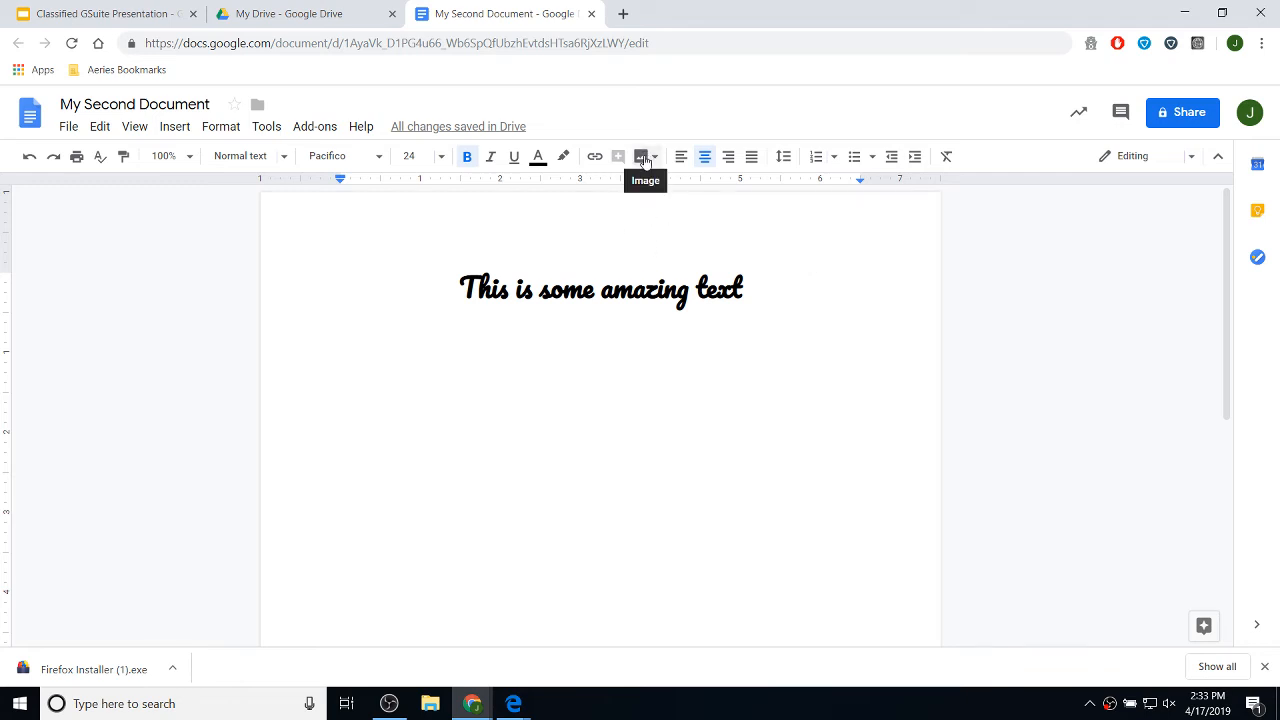
# - Show the image source choices from the toolbar's Insert image dropdown
pyautogui.click(175, 130)
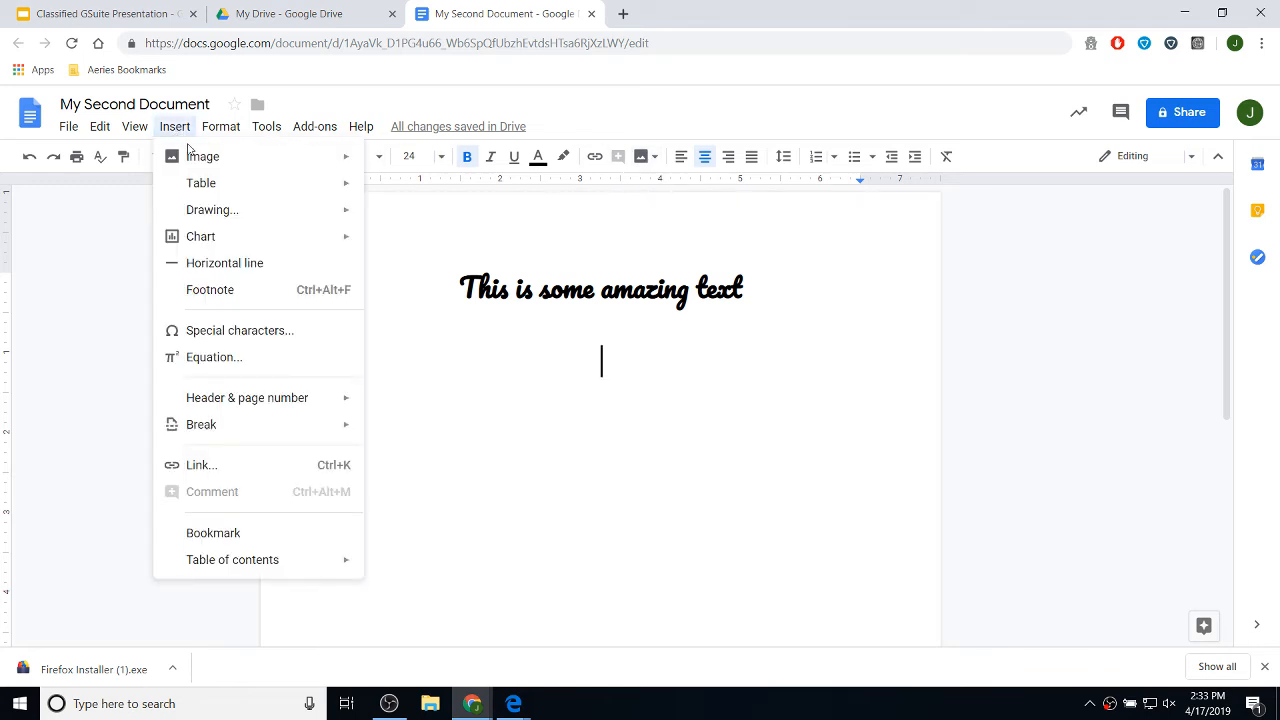
pyautogui.click(175, 130)
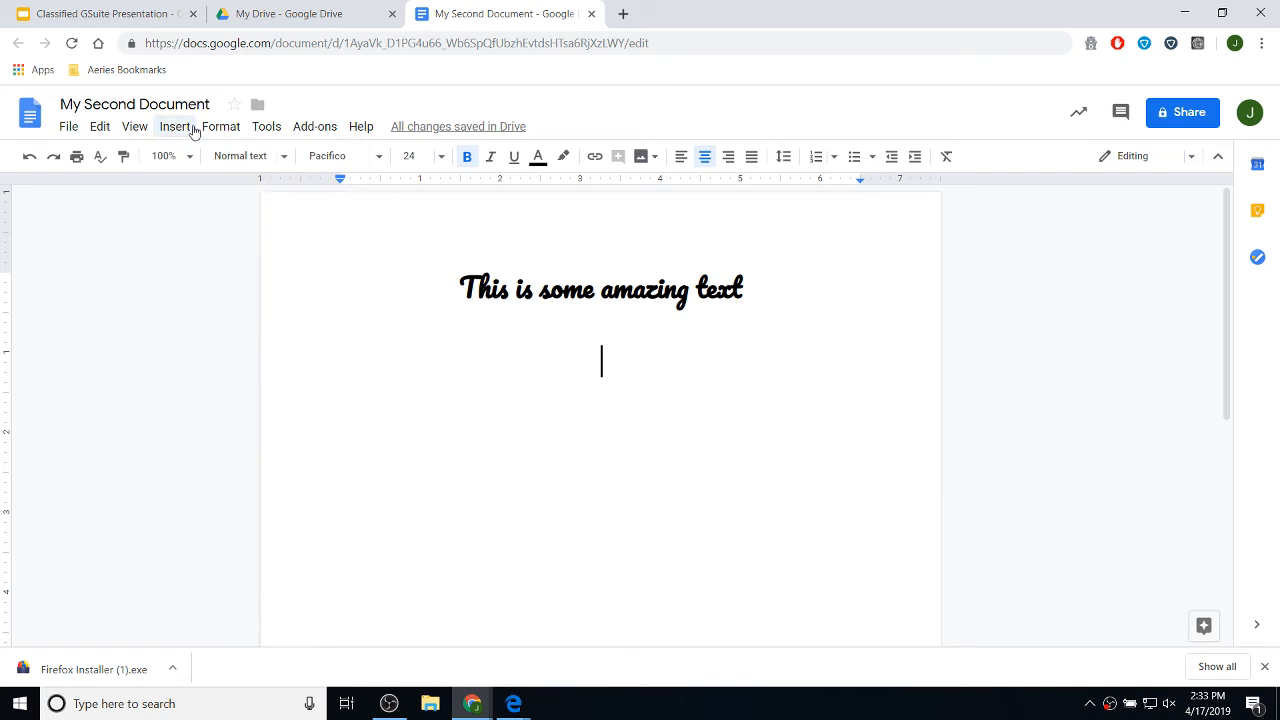
pyautogui.click(177, 134)
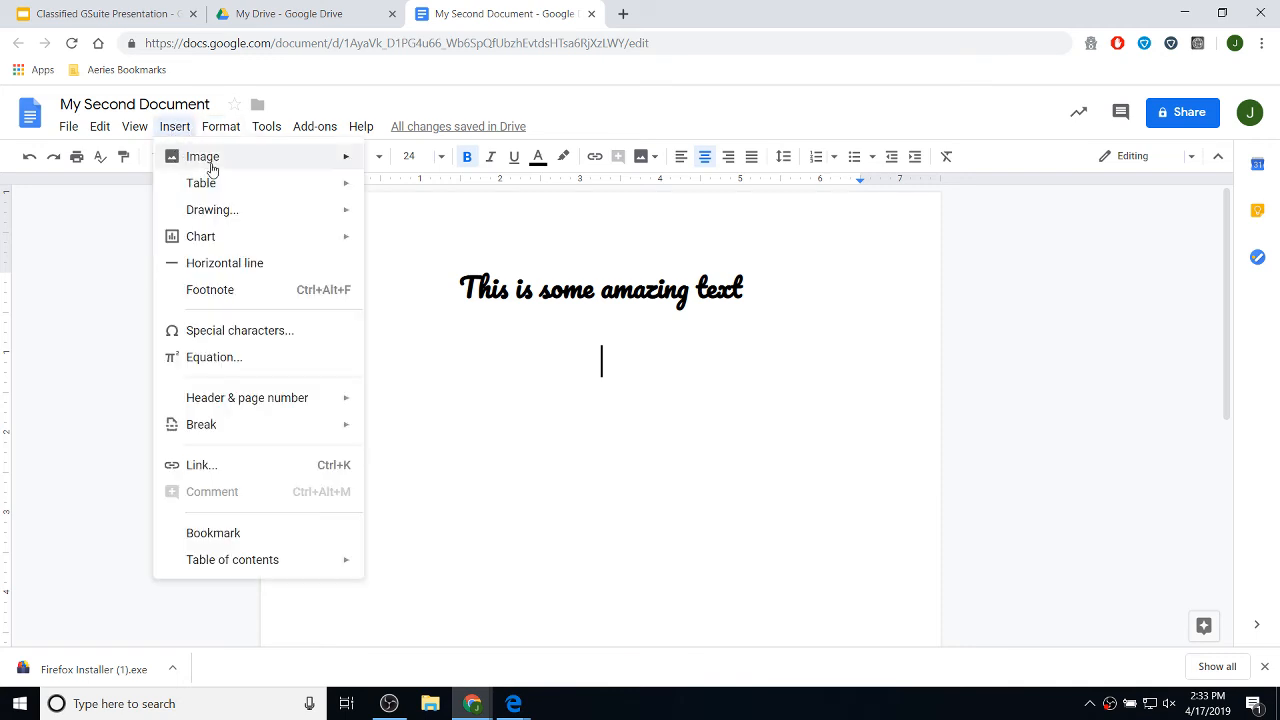
pyautogui.moveTo(213, 166)
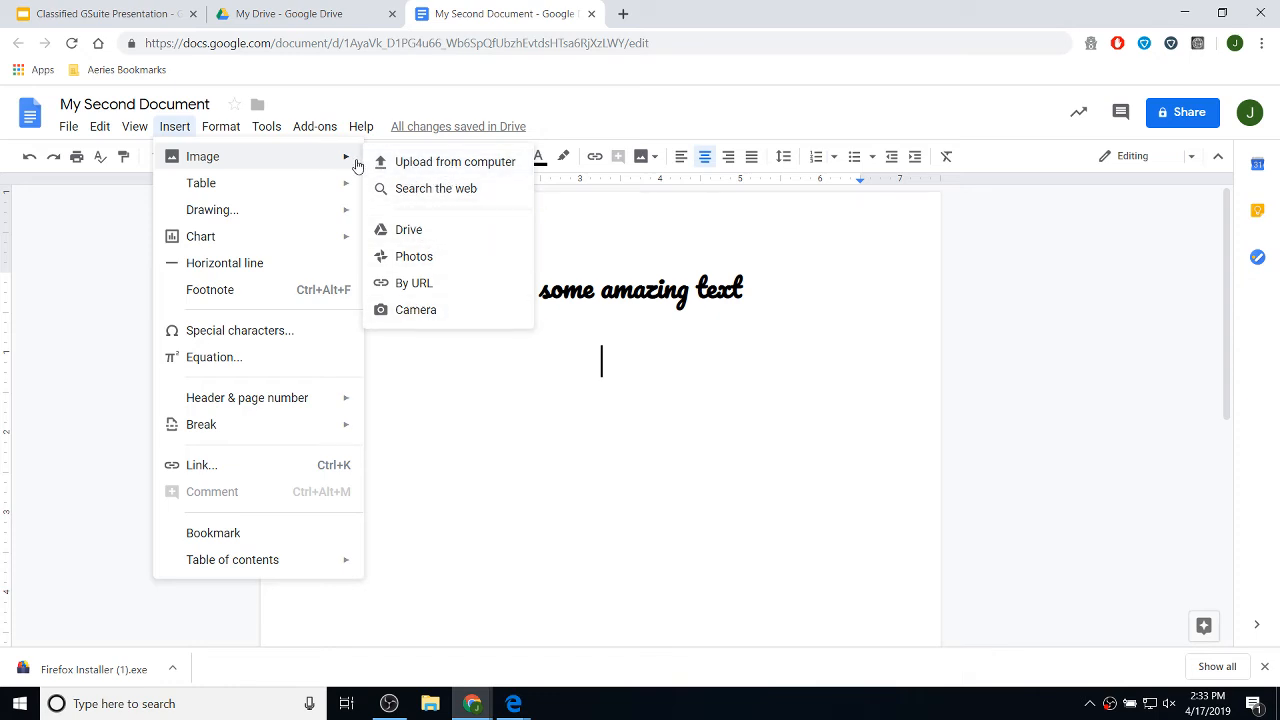
pyautogui.click(642, 158)
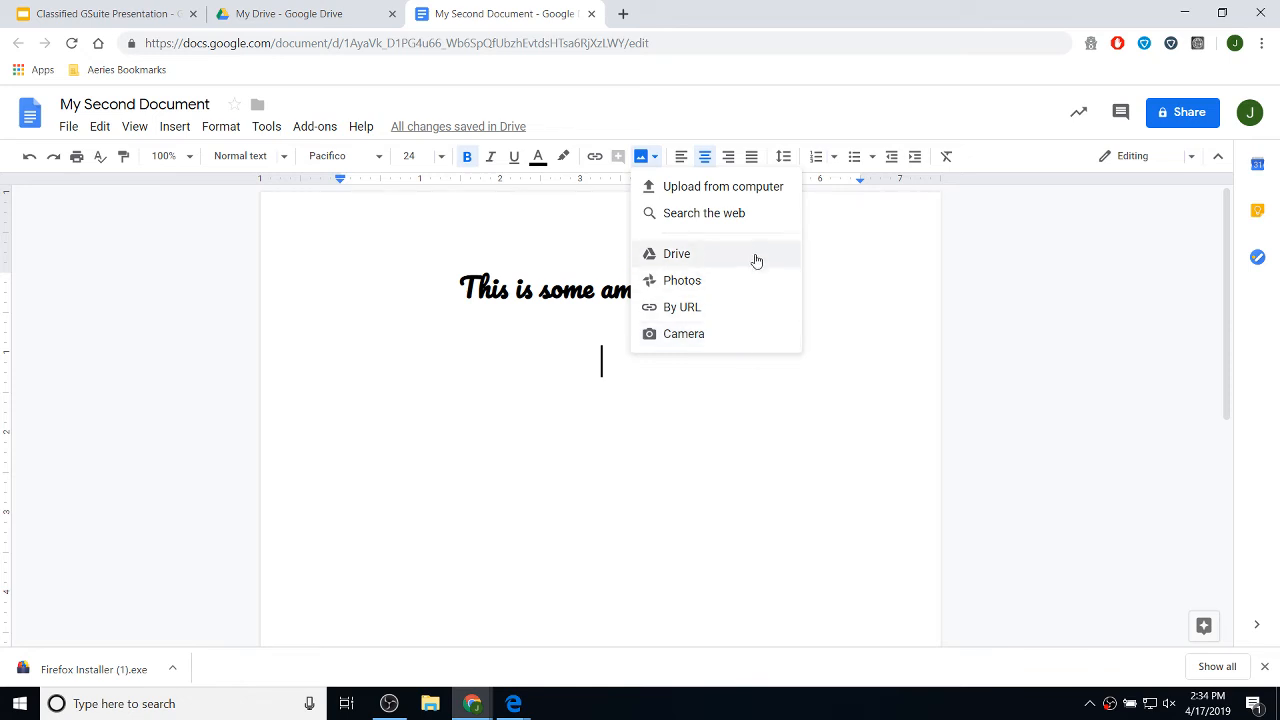
# - Search the web for 'Panda' and insert the close-up panda photo
pyautogui.click(716, 219)
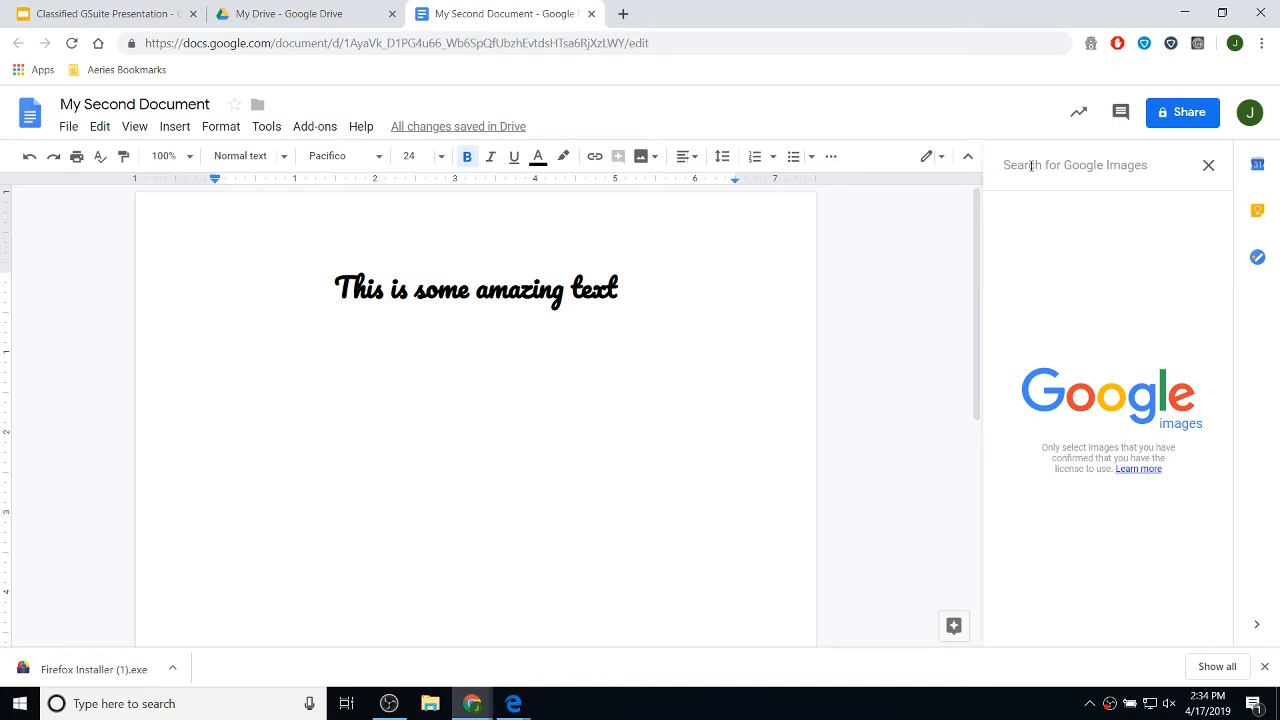
pyautogui.write('Panda')
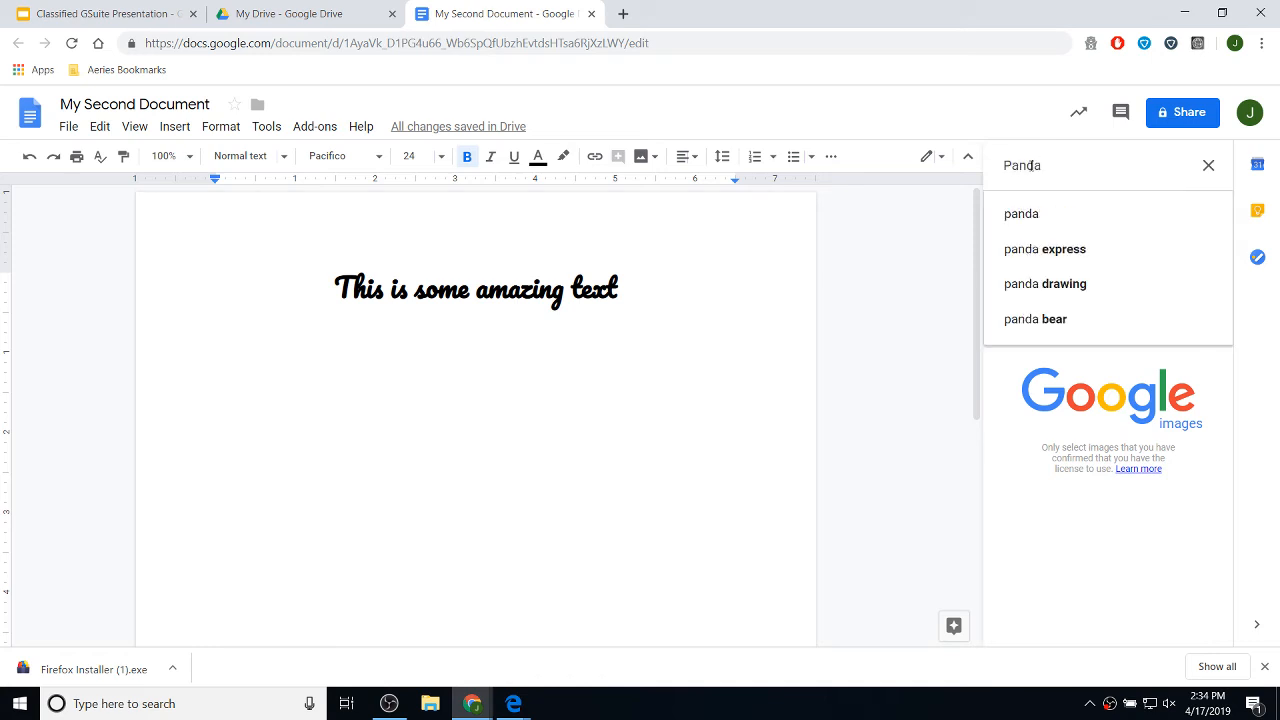
pyautogui.press('Return')
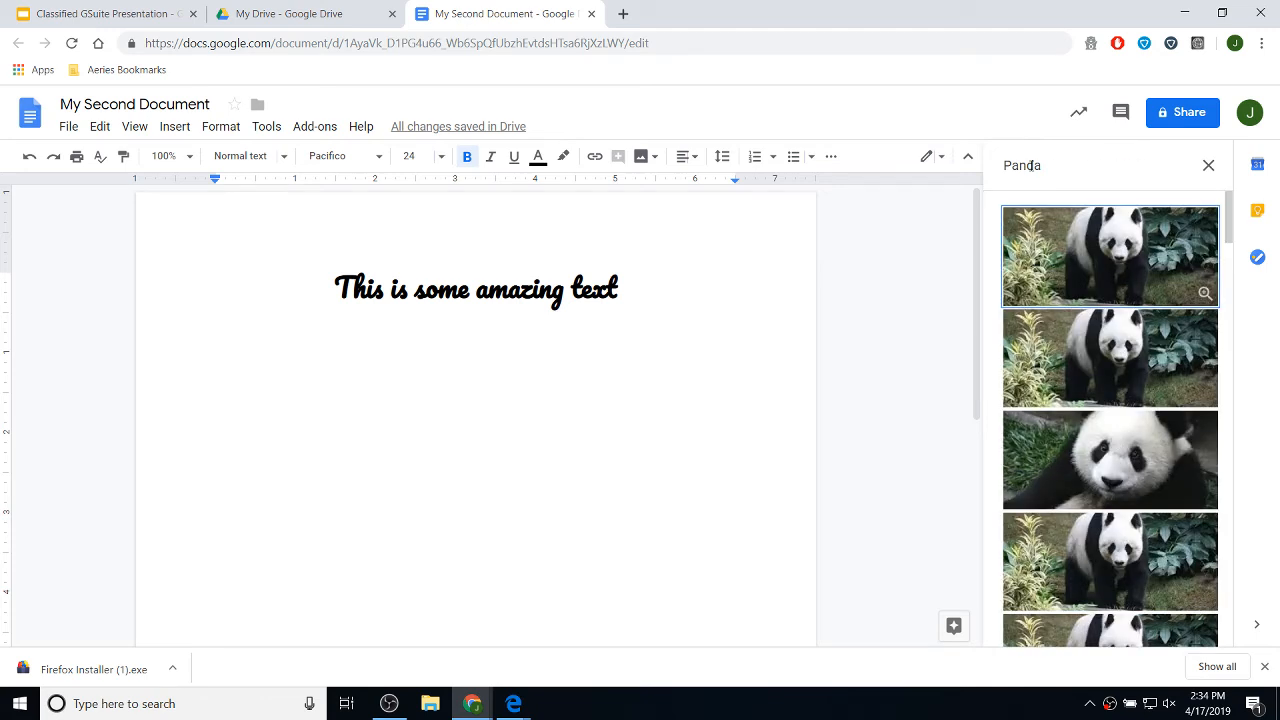
pyautogui.click(1127, 455)
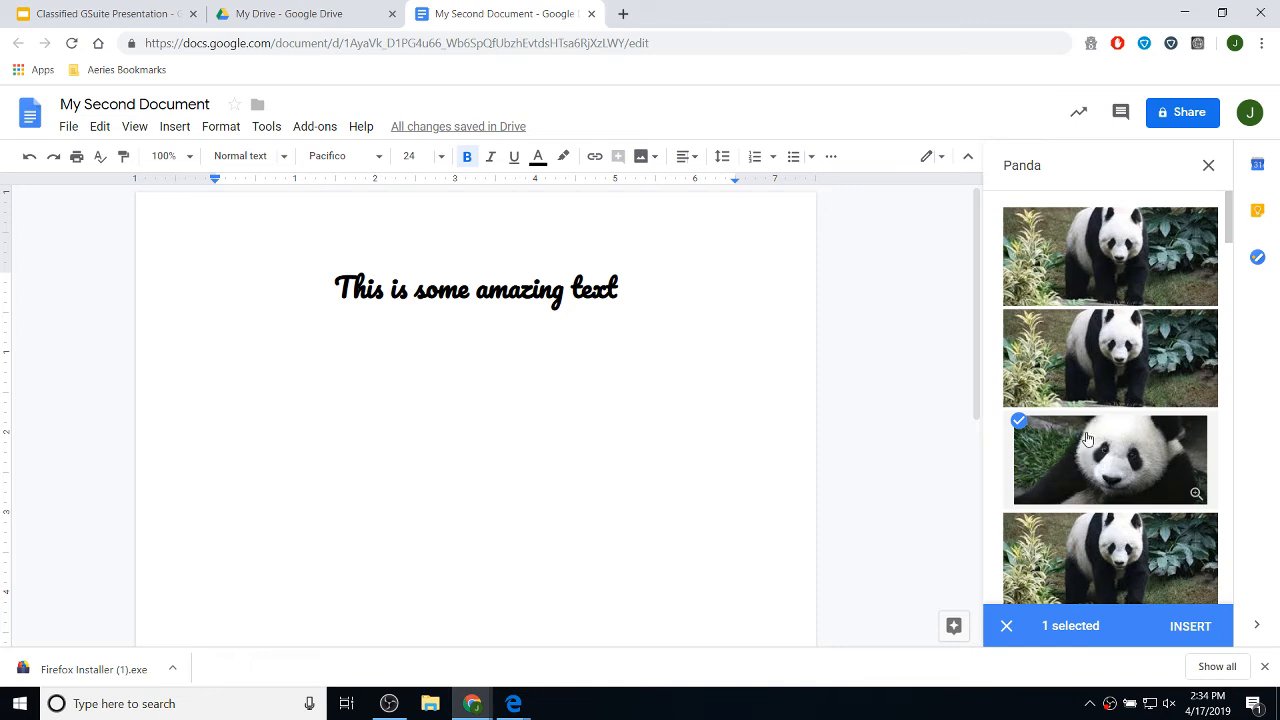
pyautogui.click(1179, 628)
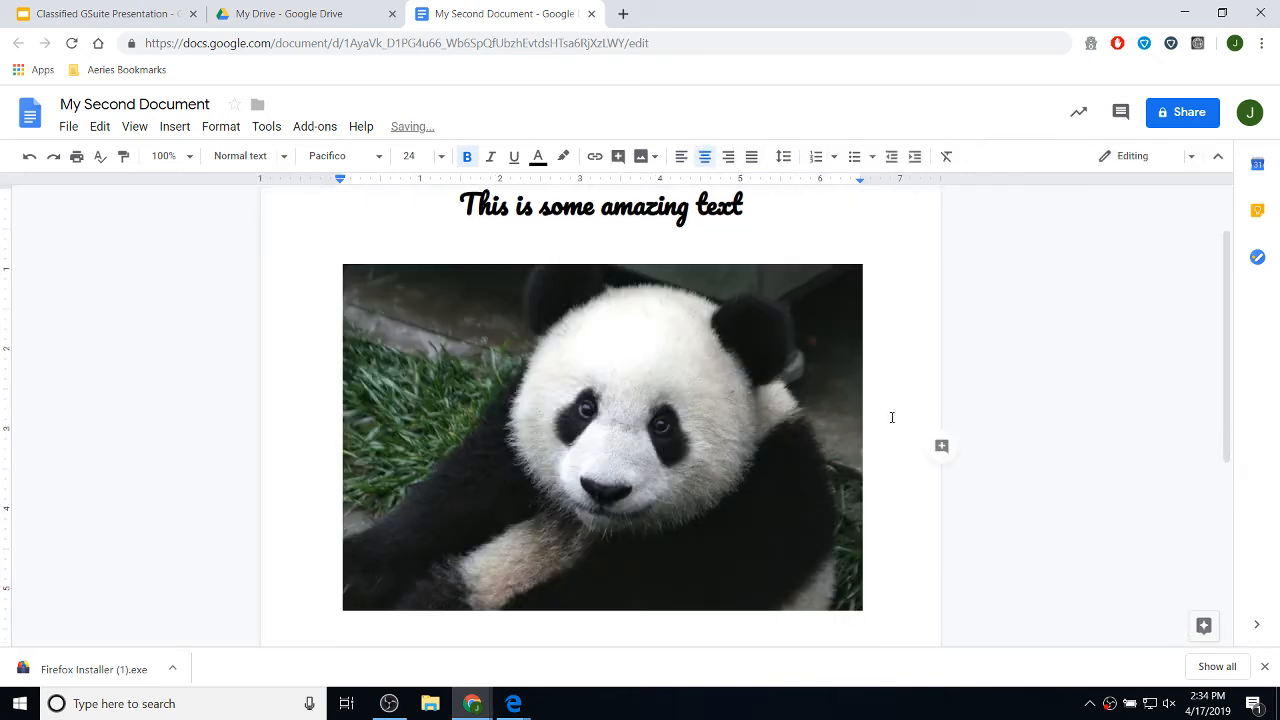
# - Drag the panda photo's corner handle to shrink it to about two-thirds size
pyautogui.click(659, 403)
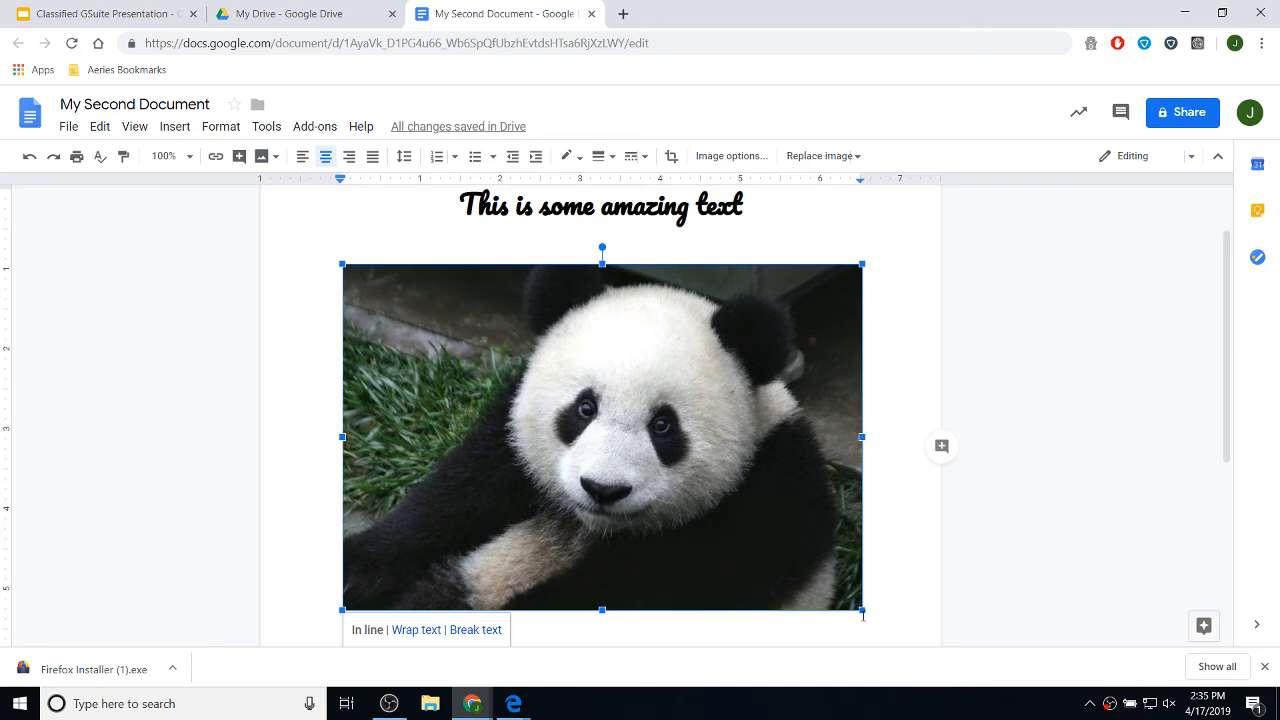
pyautogui.moveTo(863, 610)
pyautogui.mouseDown()
pyautogui.moveTo(836, 572)
pyautogui.moveTo(717, 514)
pyautogui.moveTo(857, 605)
pyautogui.mouseUp()
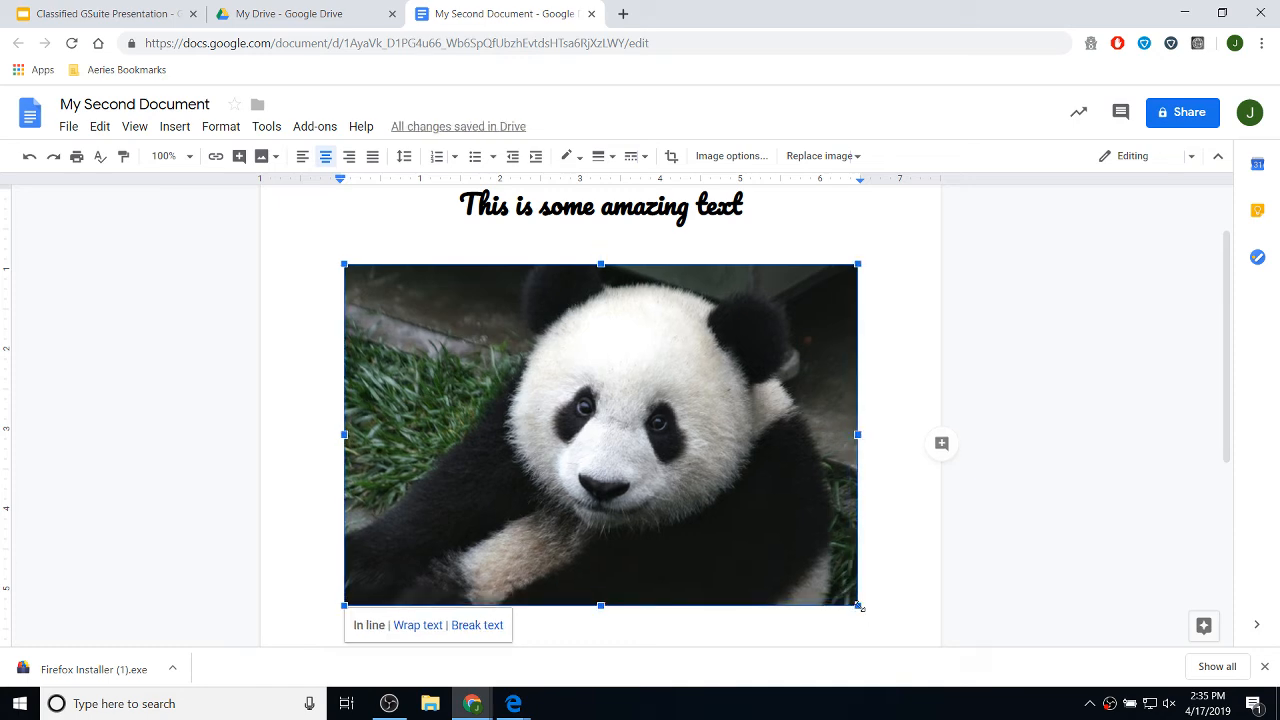
pyautogui.moveTo(859, 606); pyautogui.dragTo(681, 411)
pyautogui.click(789, 426)
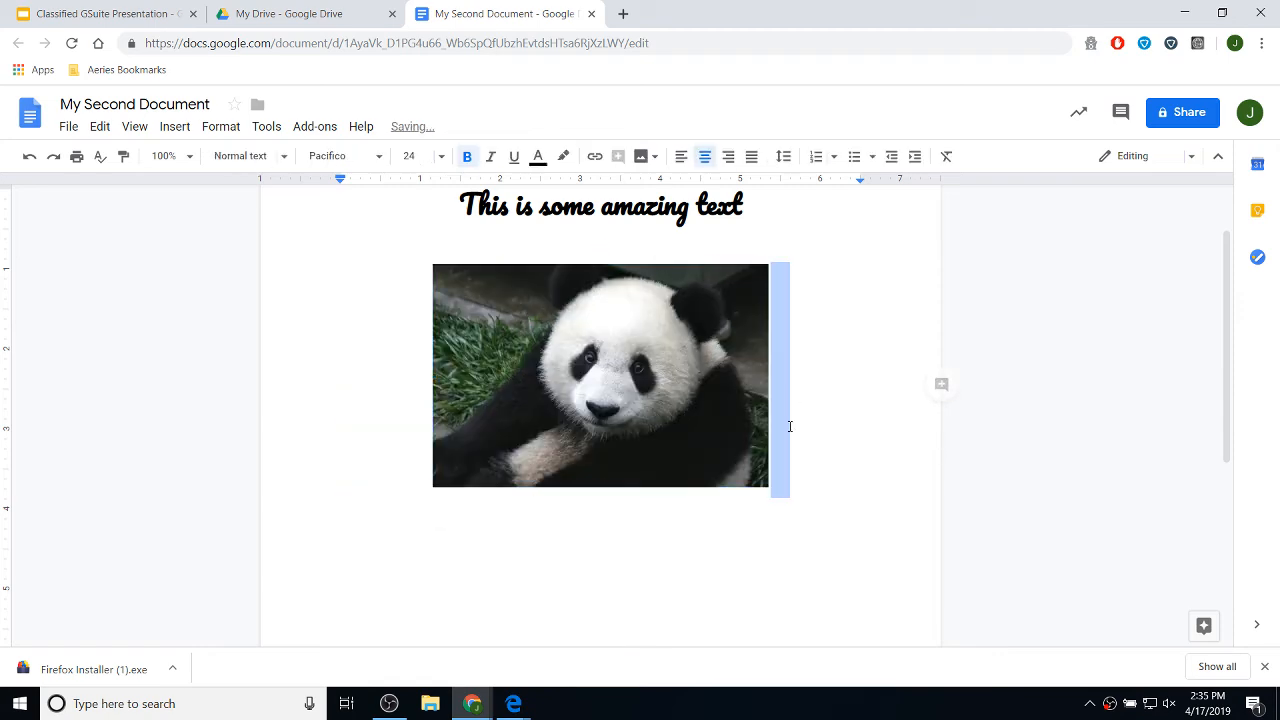
pyautogui.scroll(1, 786, 438)
pyautogui.click(876, 370)
pyautogui.doubleClick(645, 316)
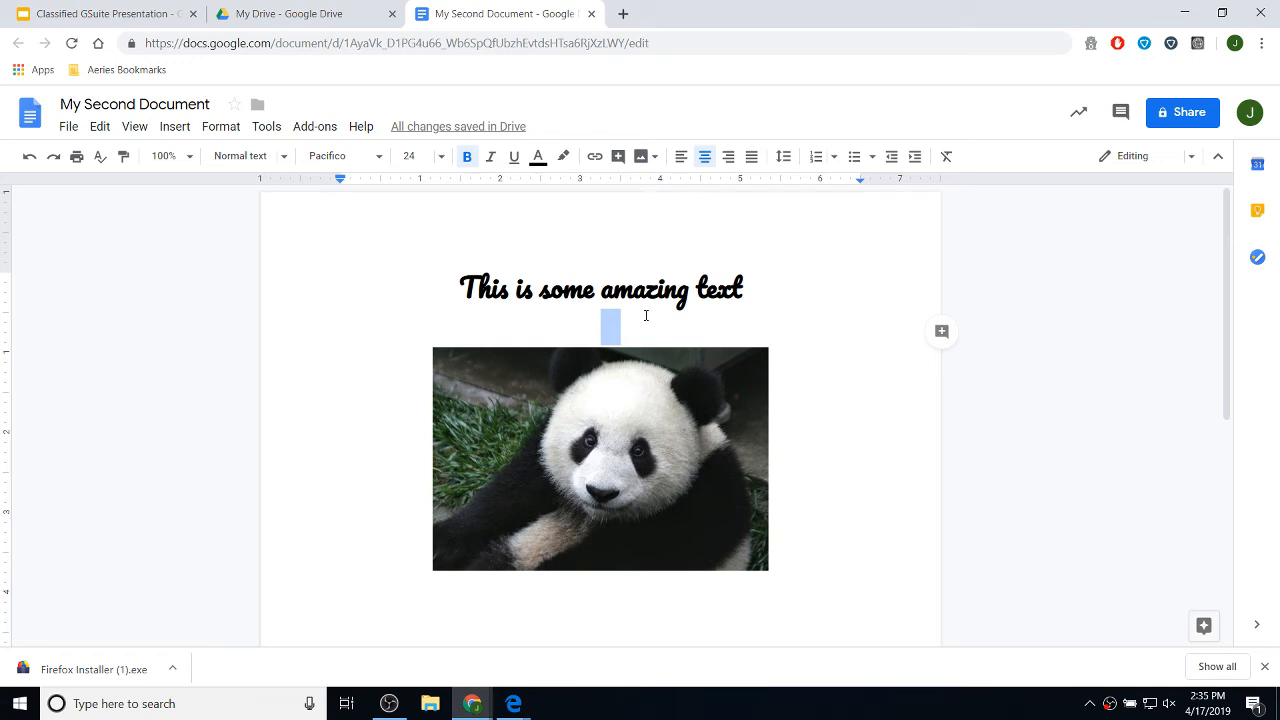
# - Change the heading text to 'This is a Panda'
pyautogui.scroll(-2, 780, 494)
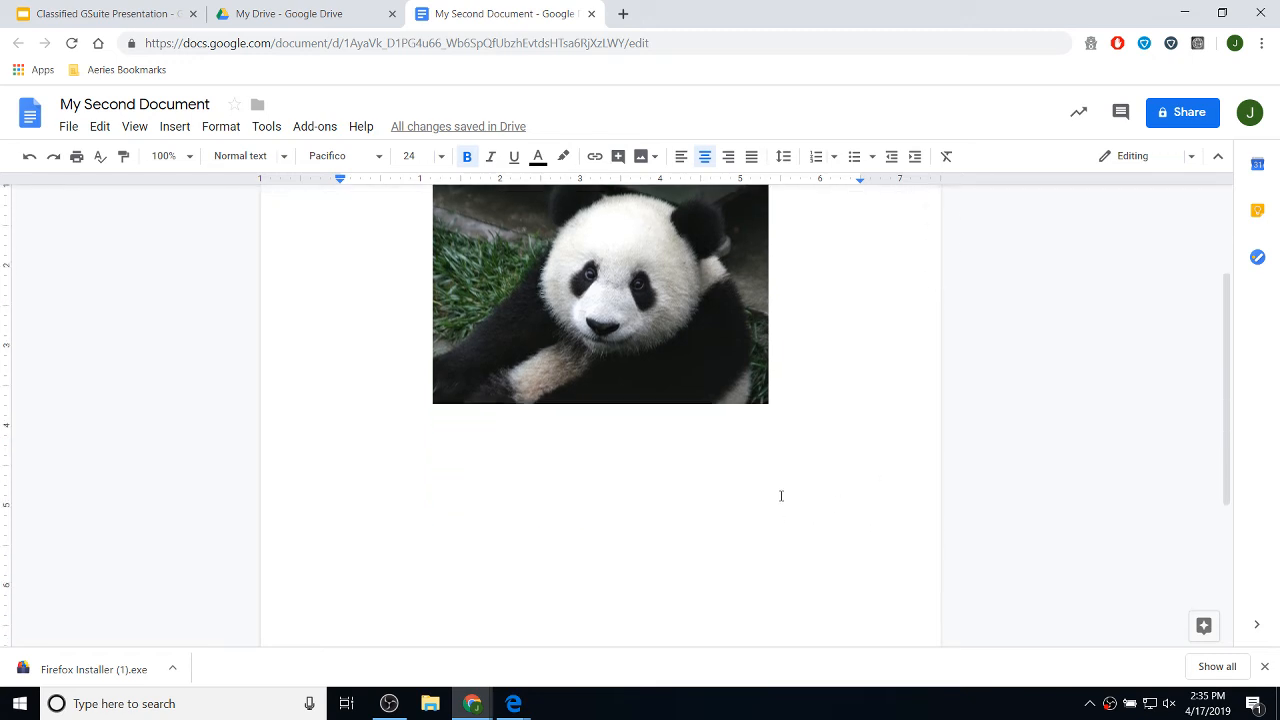
pyautogui.scroll(2, 789, 426)
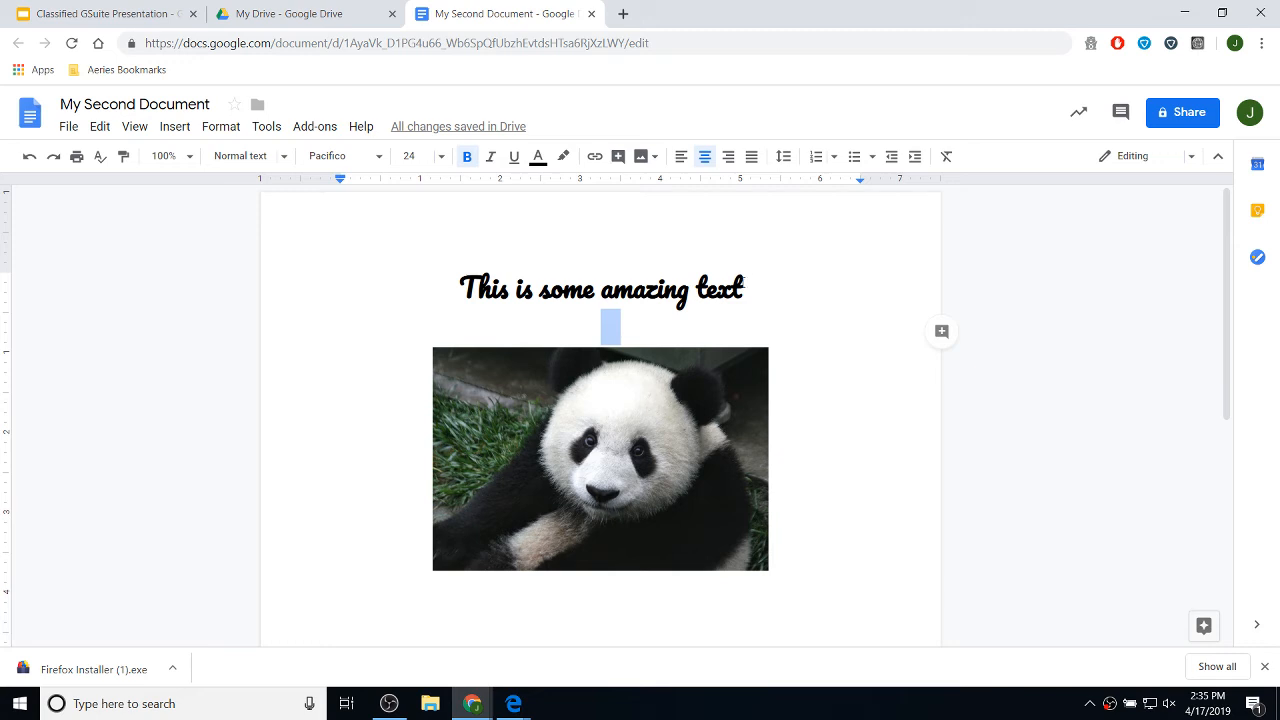
pyautogui.moveTo(741, 284); pyautogui.dragTo(517, 281)
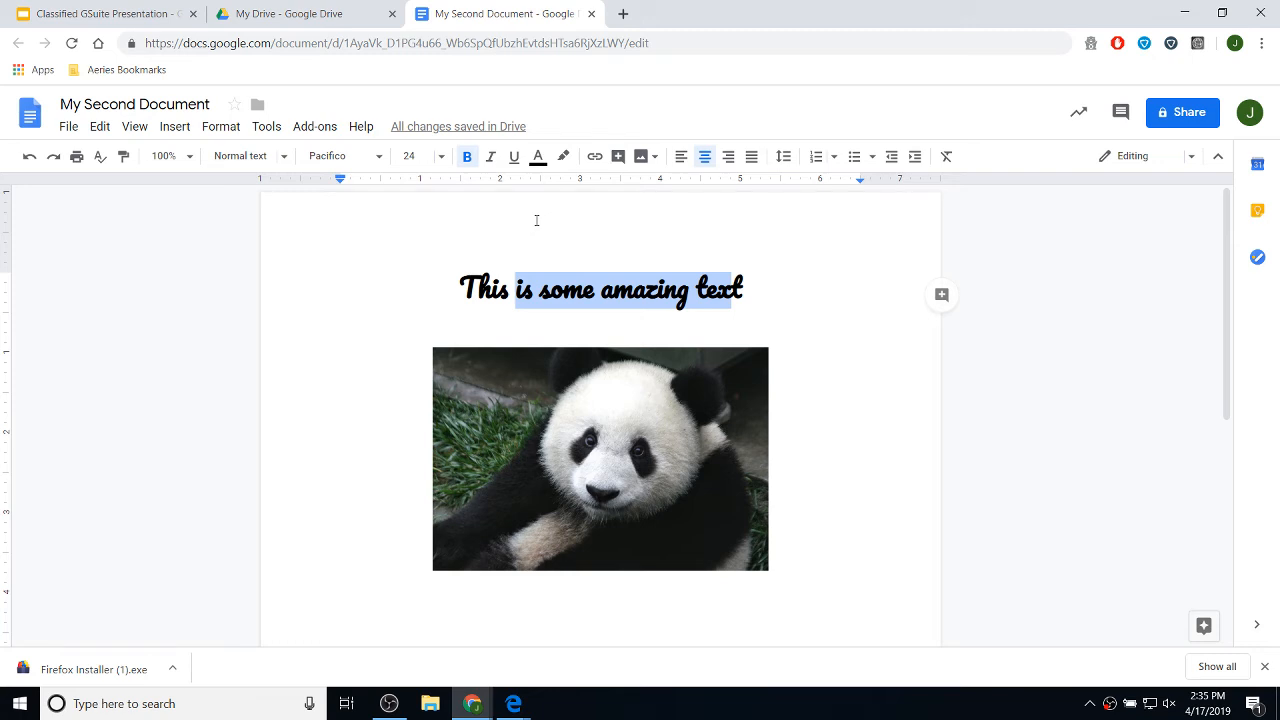
pyautogui.write('it')
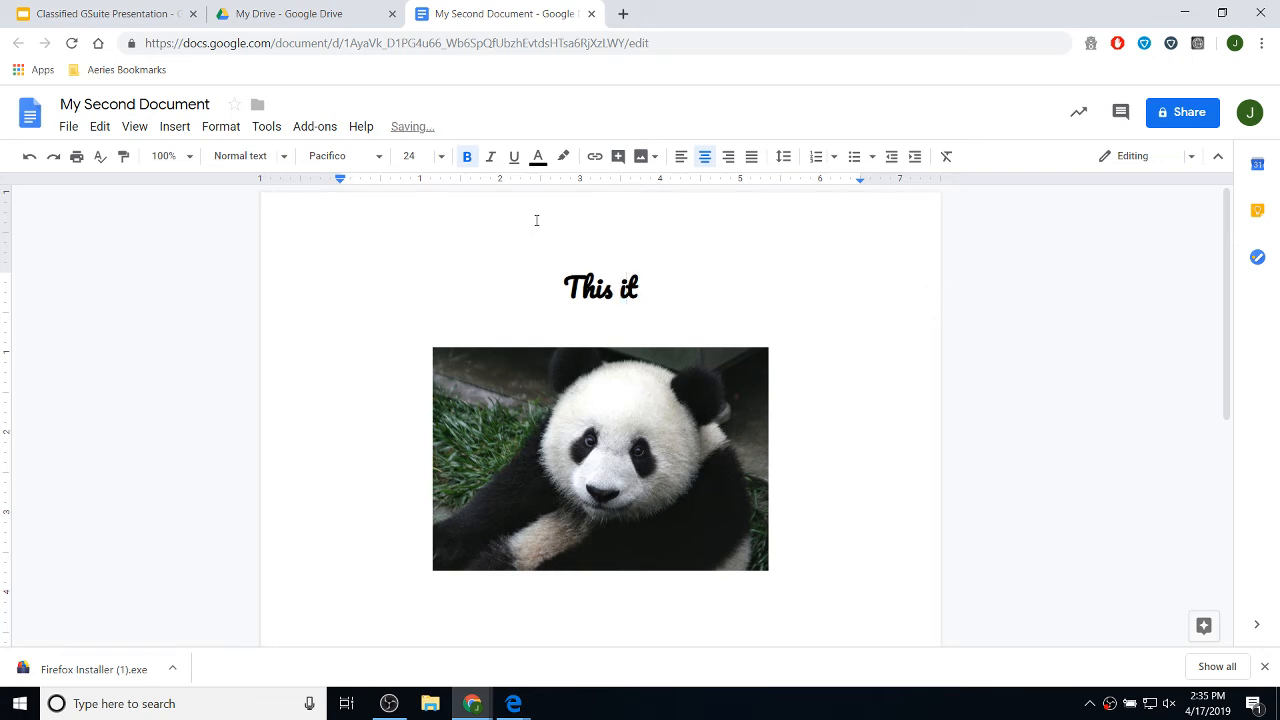
pyautogui.press('BackSpace')
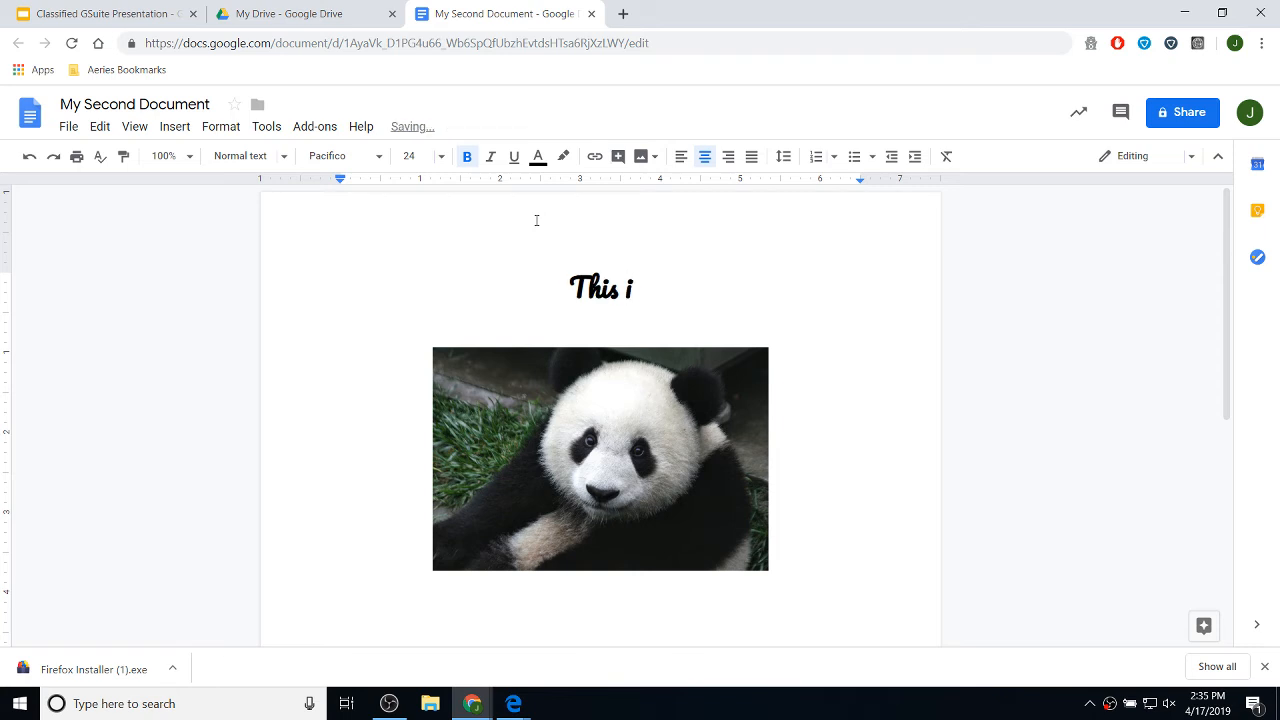
pyautogui.write('s a Ap')
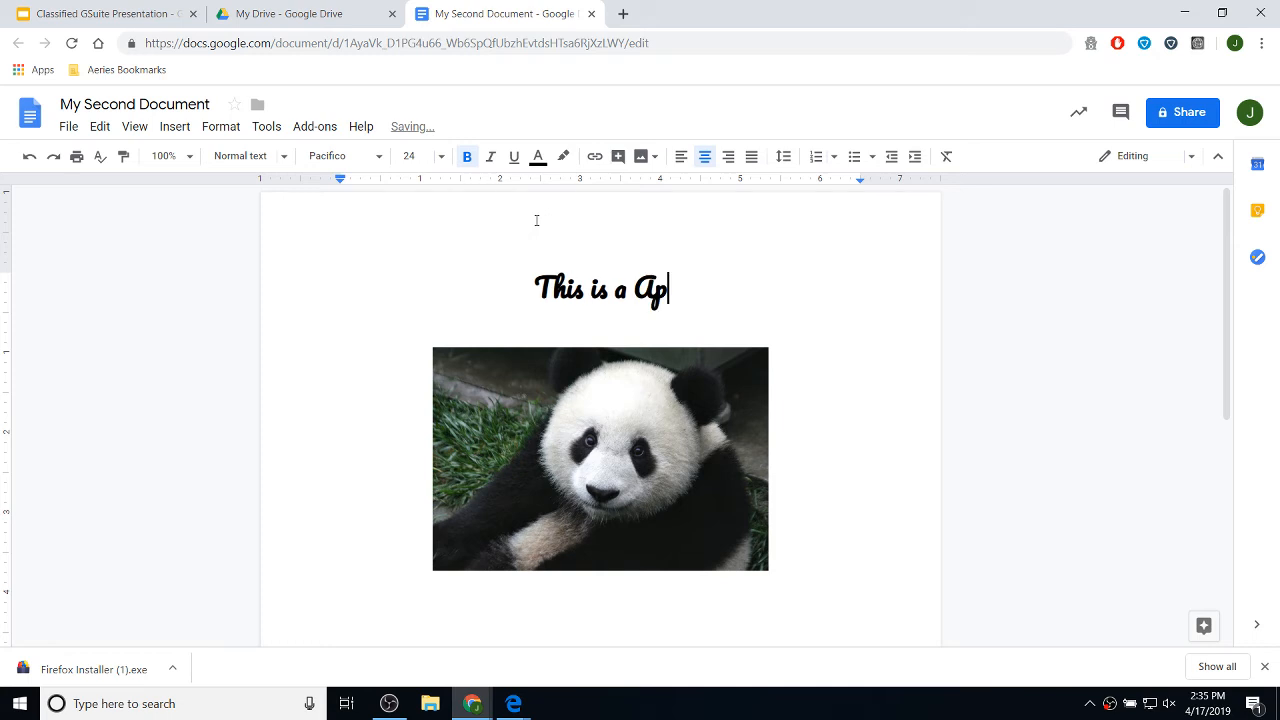
pyautogui.press('BackSpace')
pyautogui.press('BackSpace')
pyautogui.write('Panda')
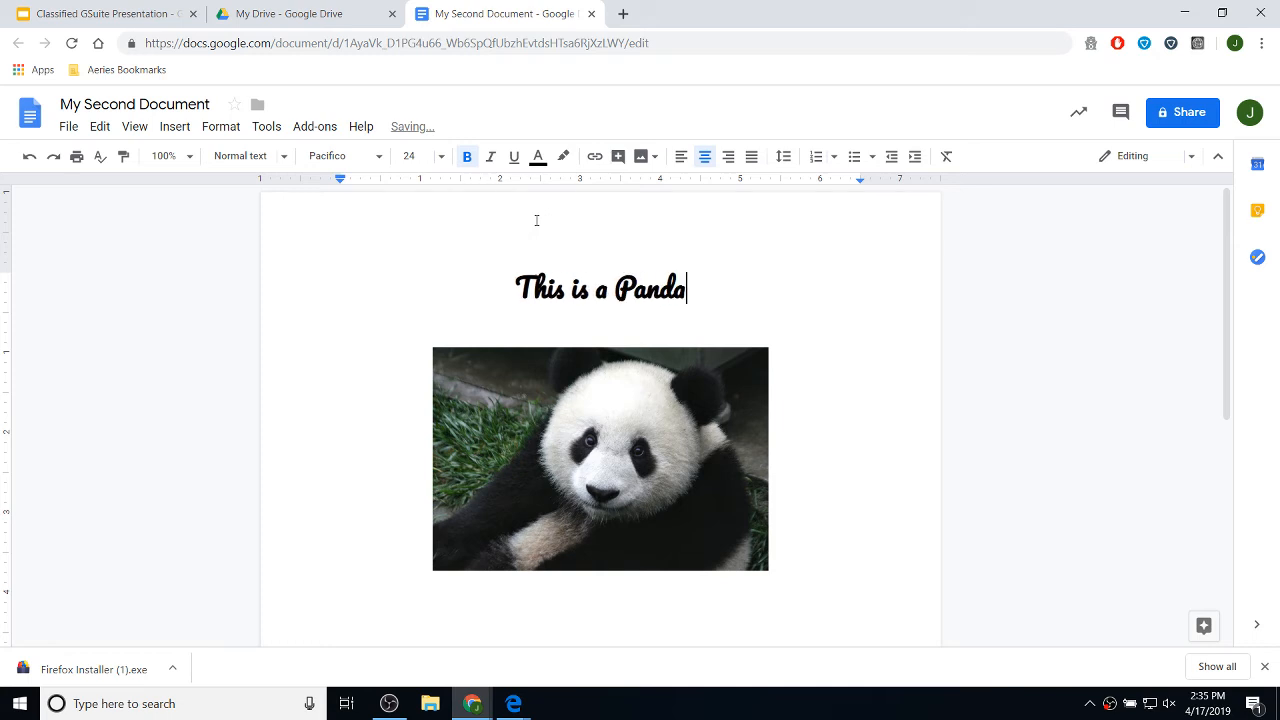
# - Add an empty line below the panda image
pyautogui.scroll(-3, 909, 563)
pyautogui.scroll(1, 817, 306)
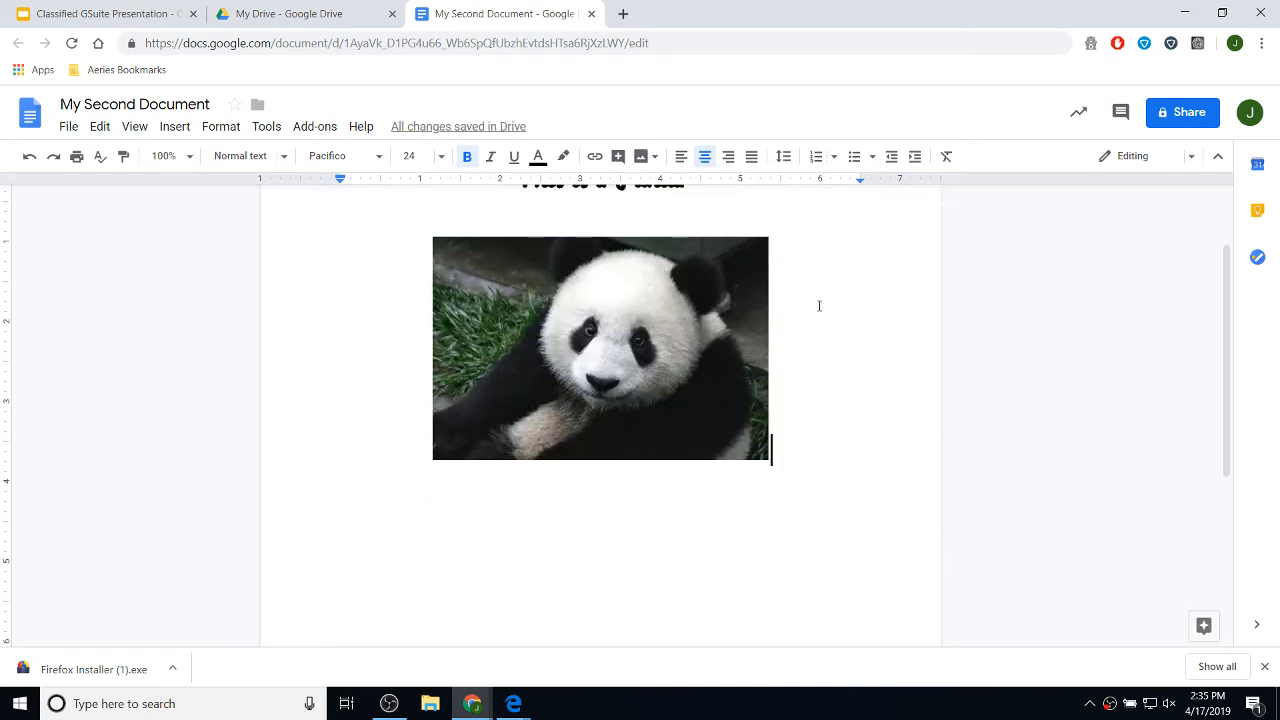
pyautogui.press('Return')
pyautogui.scroll(1, 730, 290)
pyautogui.scroll(-1, 600, 474)
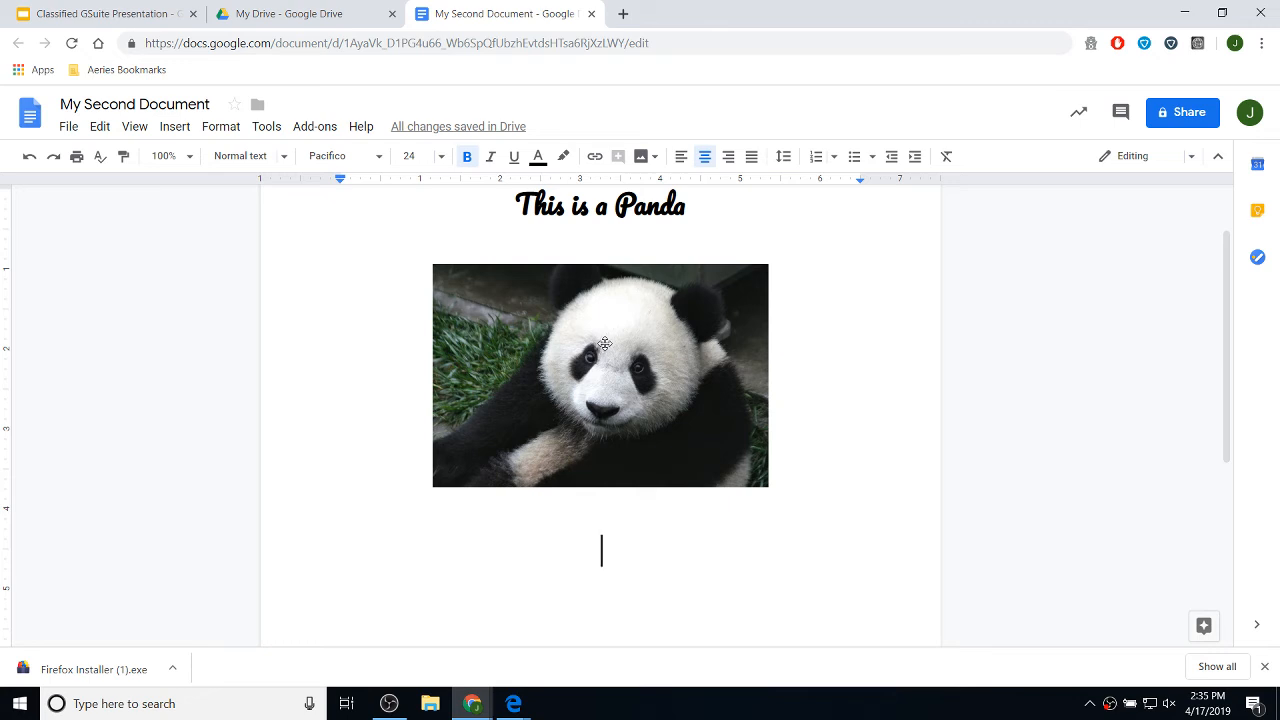
# - Format the empty line under the panda photo as 11 pt Arial, justified
pyautogui.click(440, 158)
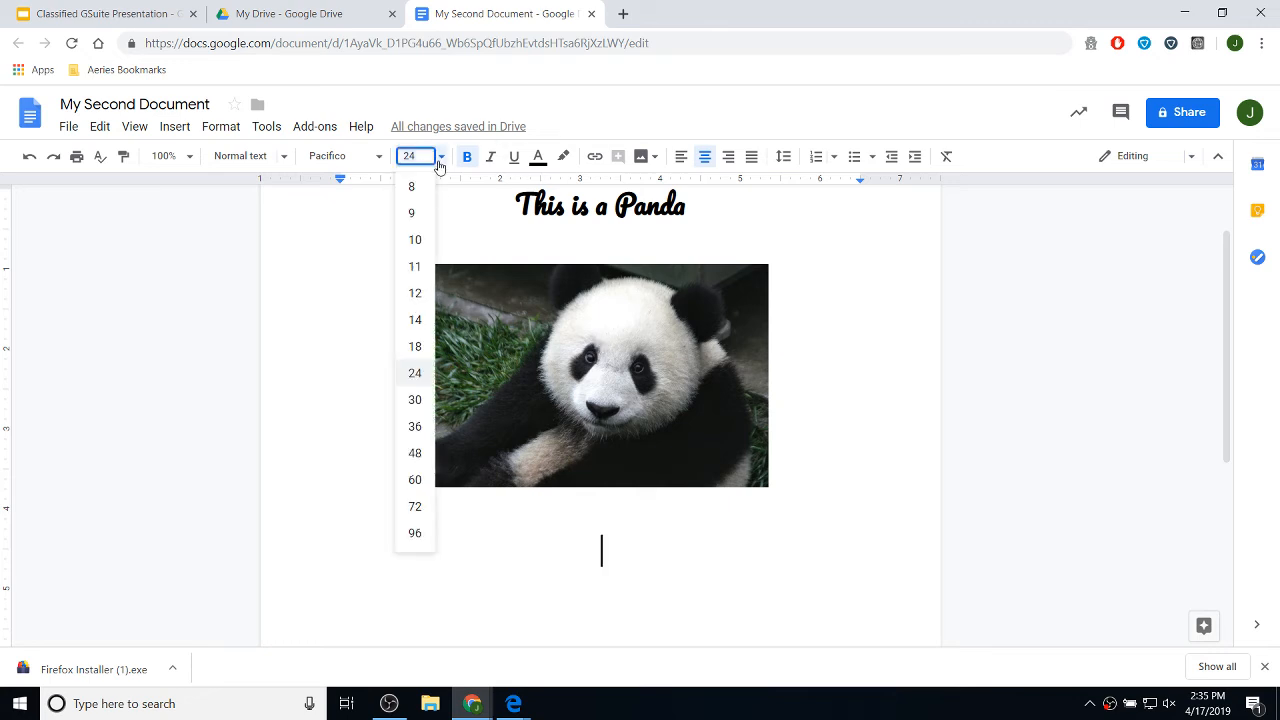
pyautogui.click(414, 266)
pyautogui.click(378, 157)
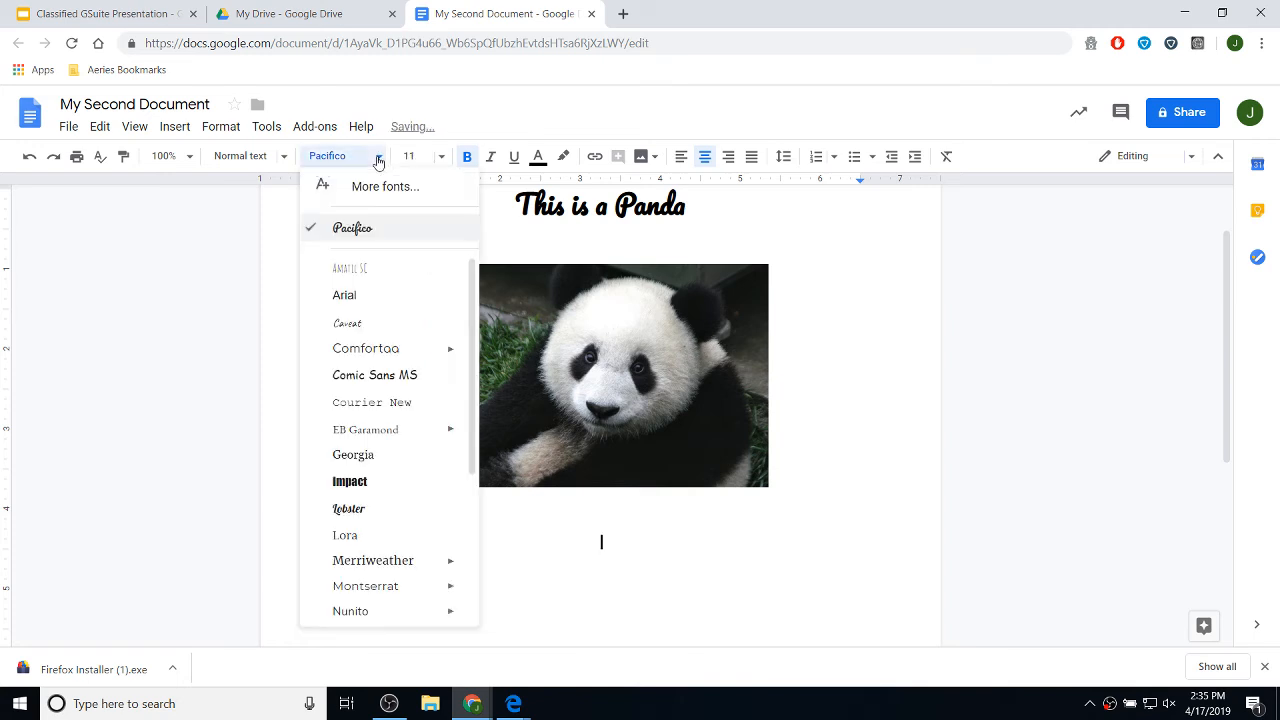
pyautogui.click(352, 295)
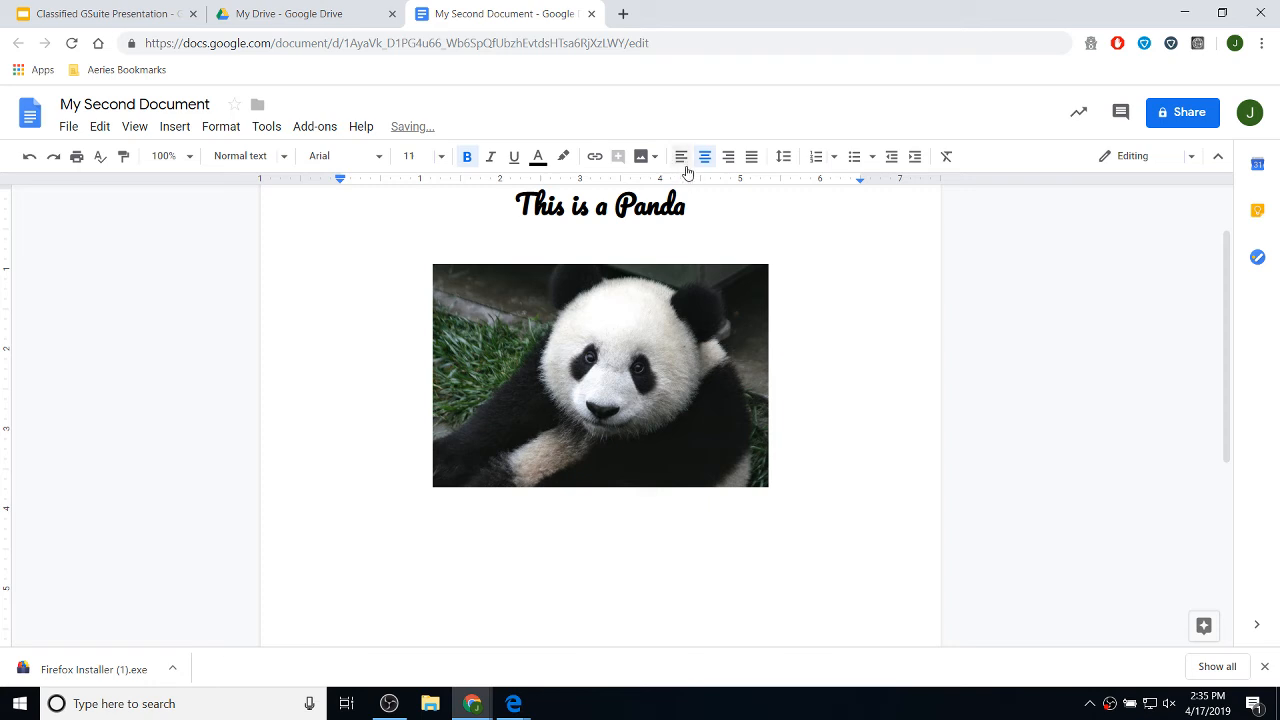
pyautogui.click(752, 157)
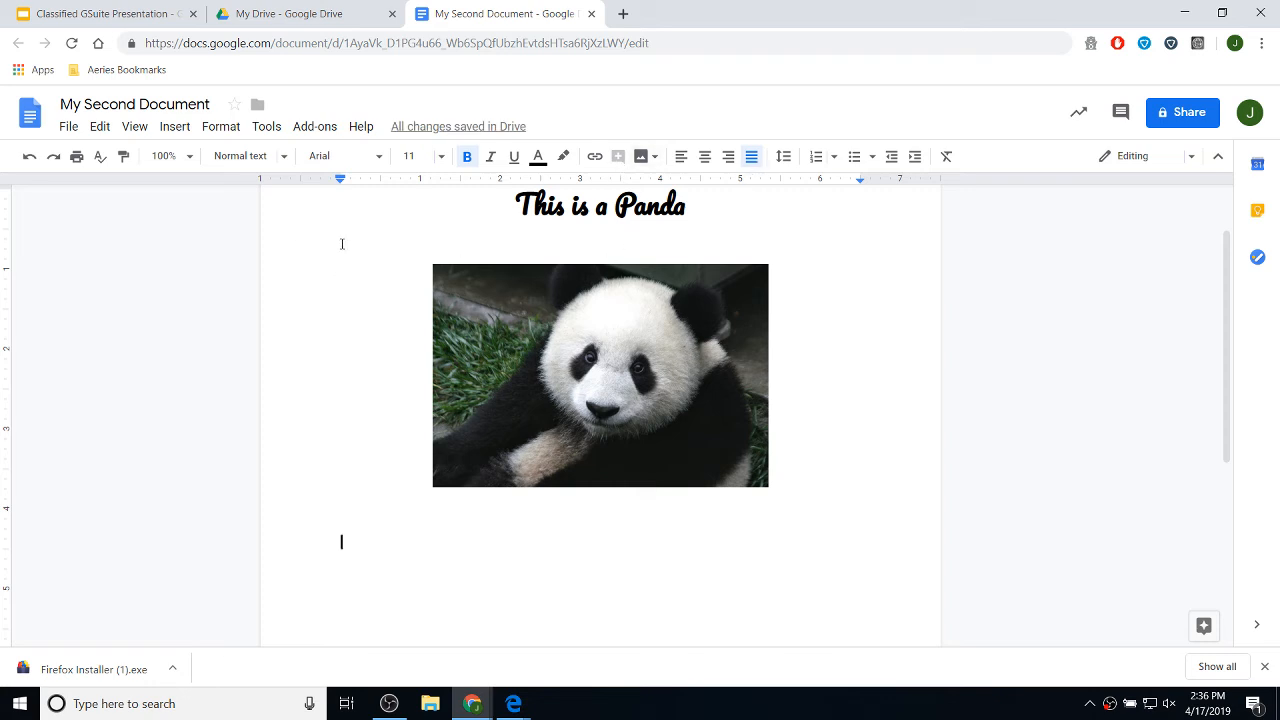
# - In a new tab, go to Wikipedia and search it for 'panda'
pyautogui.click(624, 16)
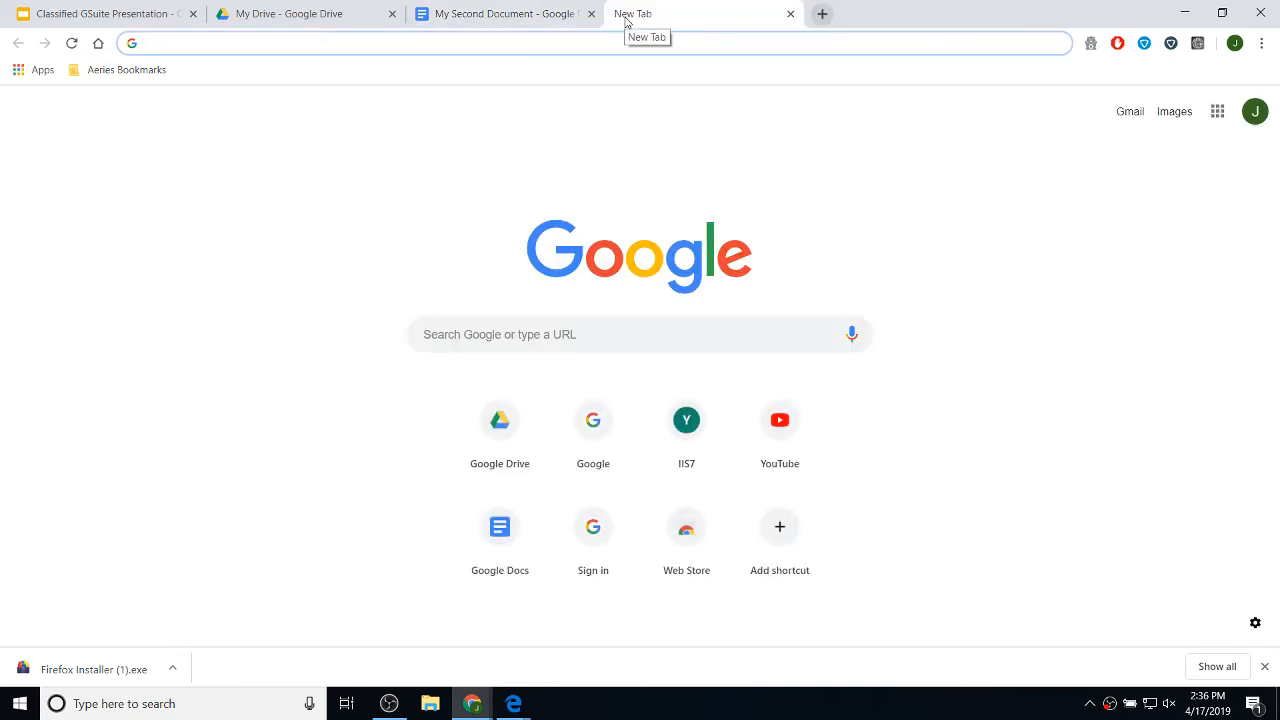
pyautogui.write('wiki')
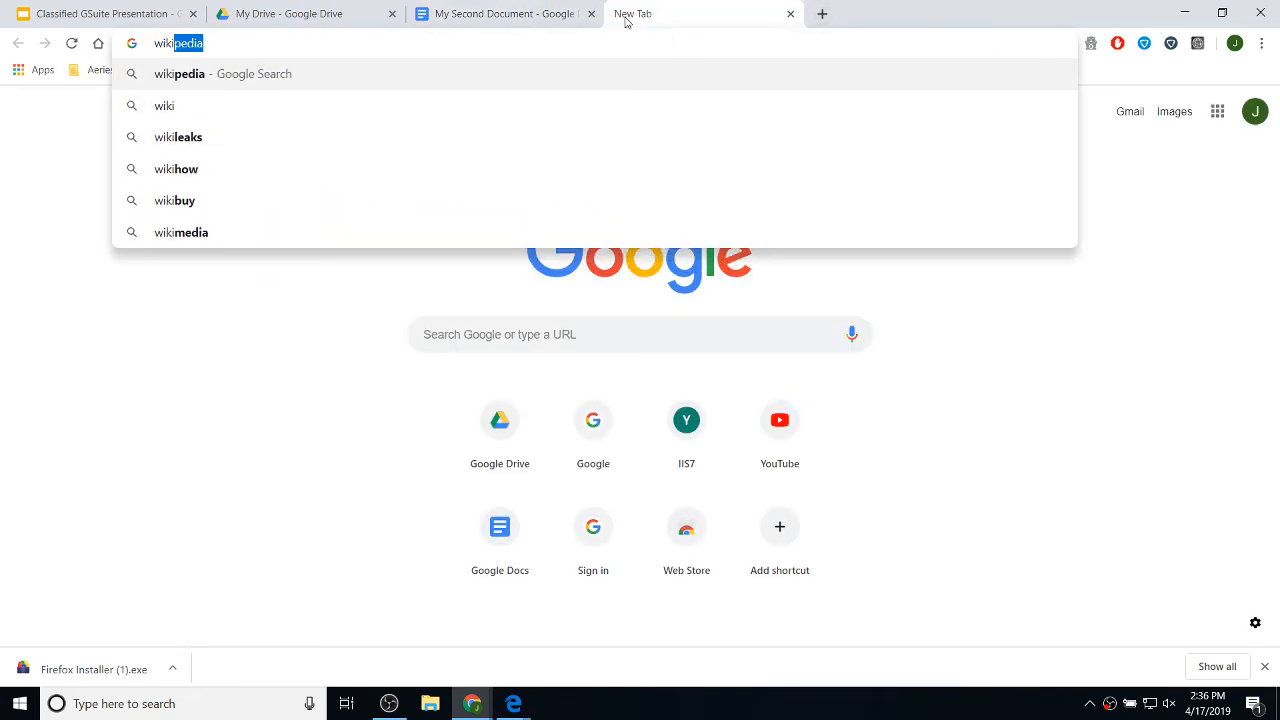
pyautogui.press('Return')
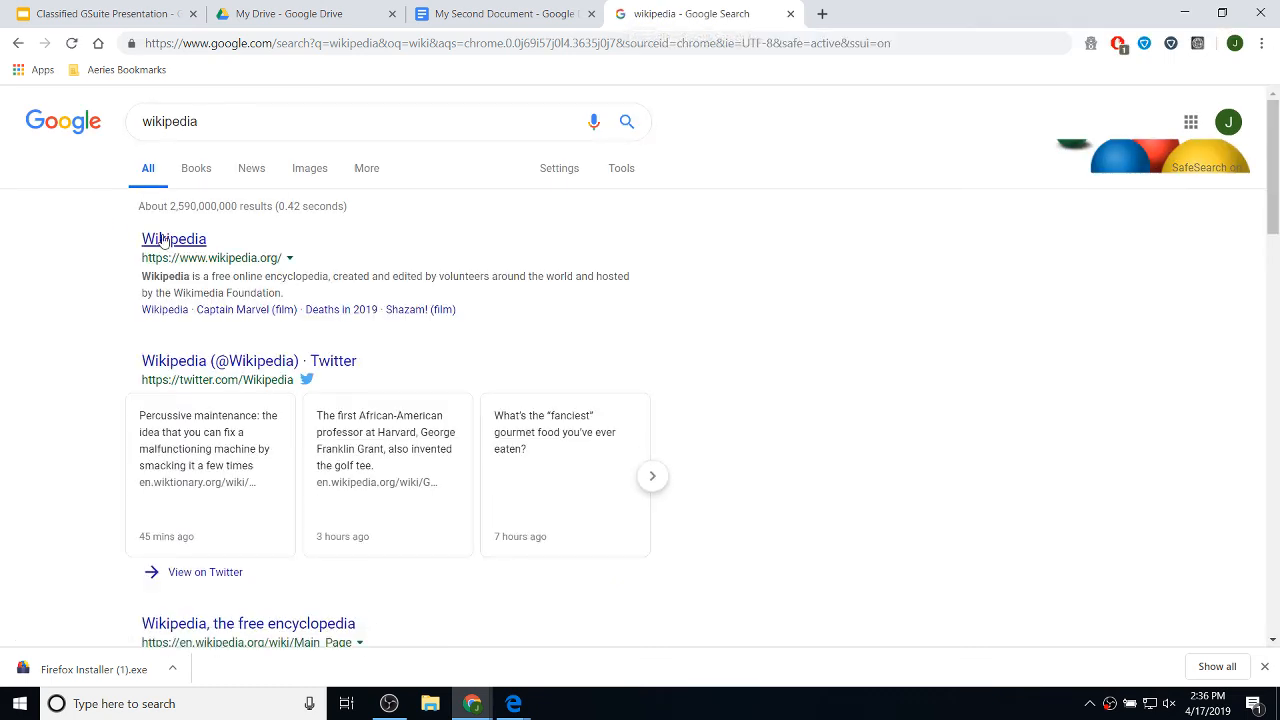
pyautogui.click(163, 240)
pyautogui.write('p')
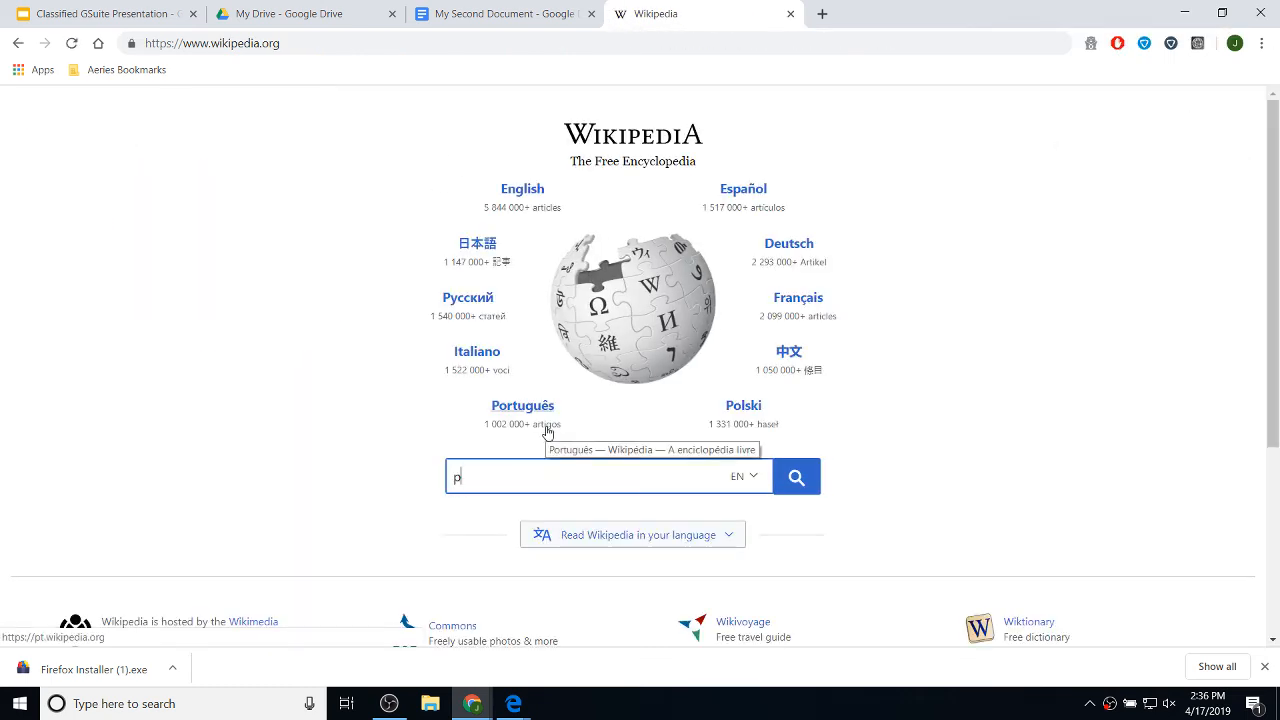
pyautogui.write('anda')
pyautogui.press('Return')
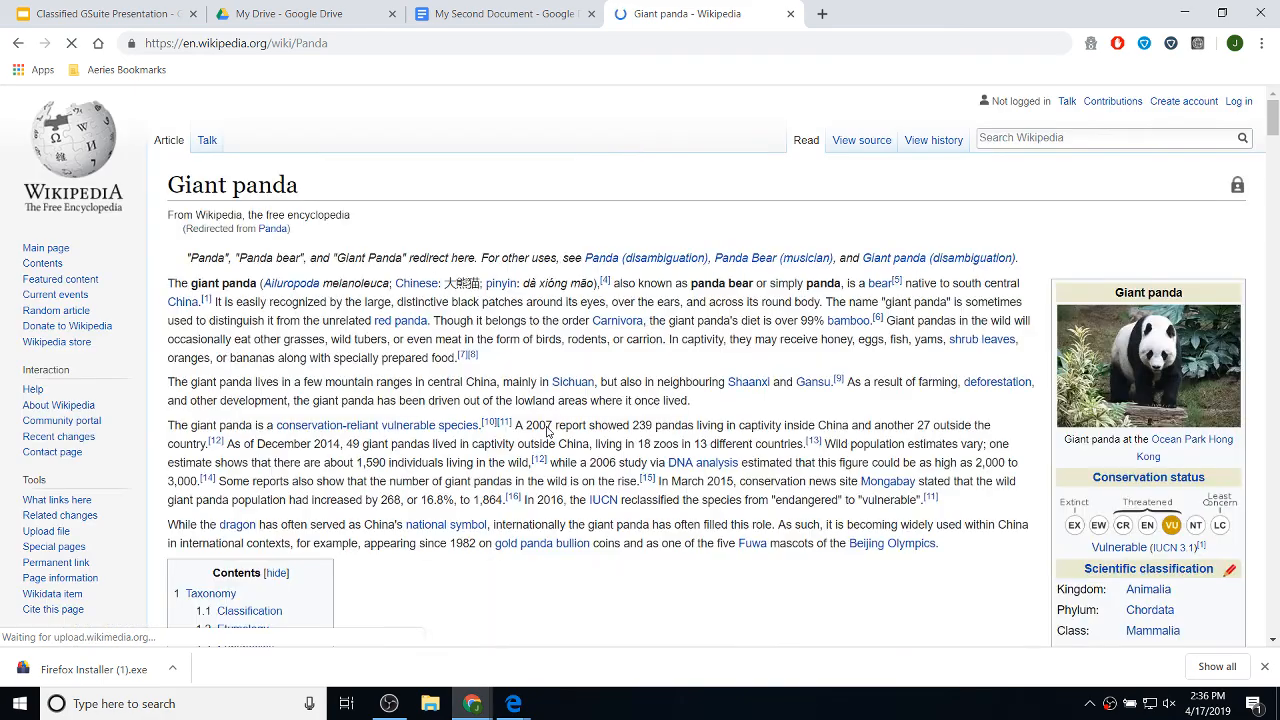
# - Copy the Giant panda article's first paragraph and go back to My Second Document
pyautogui.scroll(-2, 424, 318)
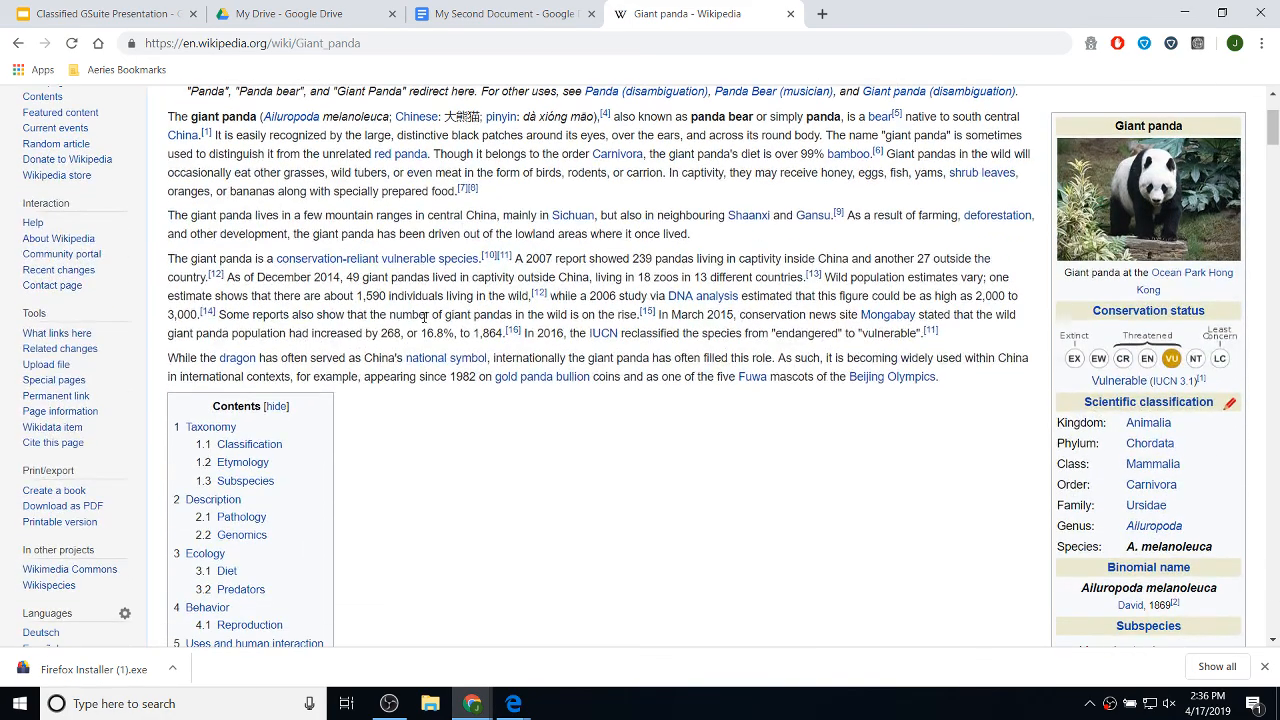
pyautogui.scroll(2, 424, 318)
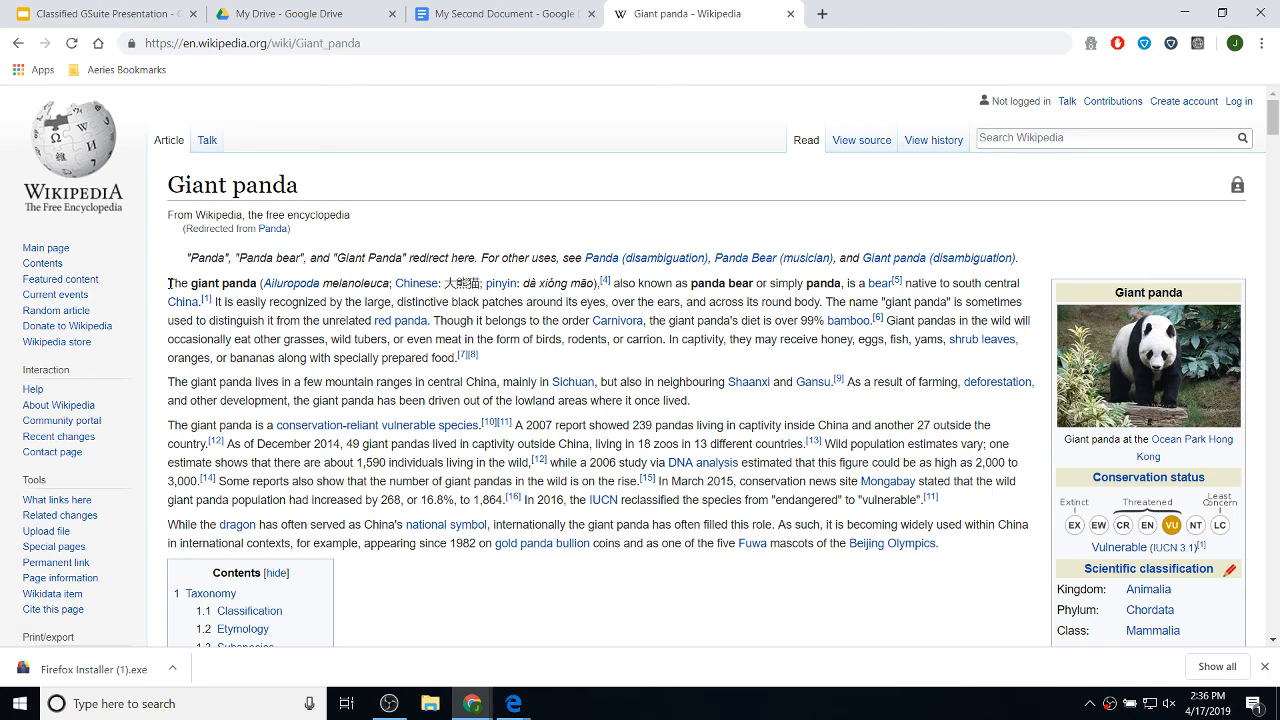
pyautogui.moveTo(170, 283); pyautogui.dragTo(193, 285)
pyautogui.moveTo(192, 283); pyautogui.dragTo(458, 354)
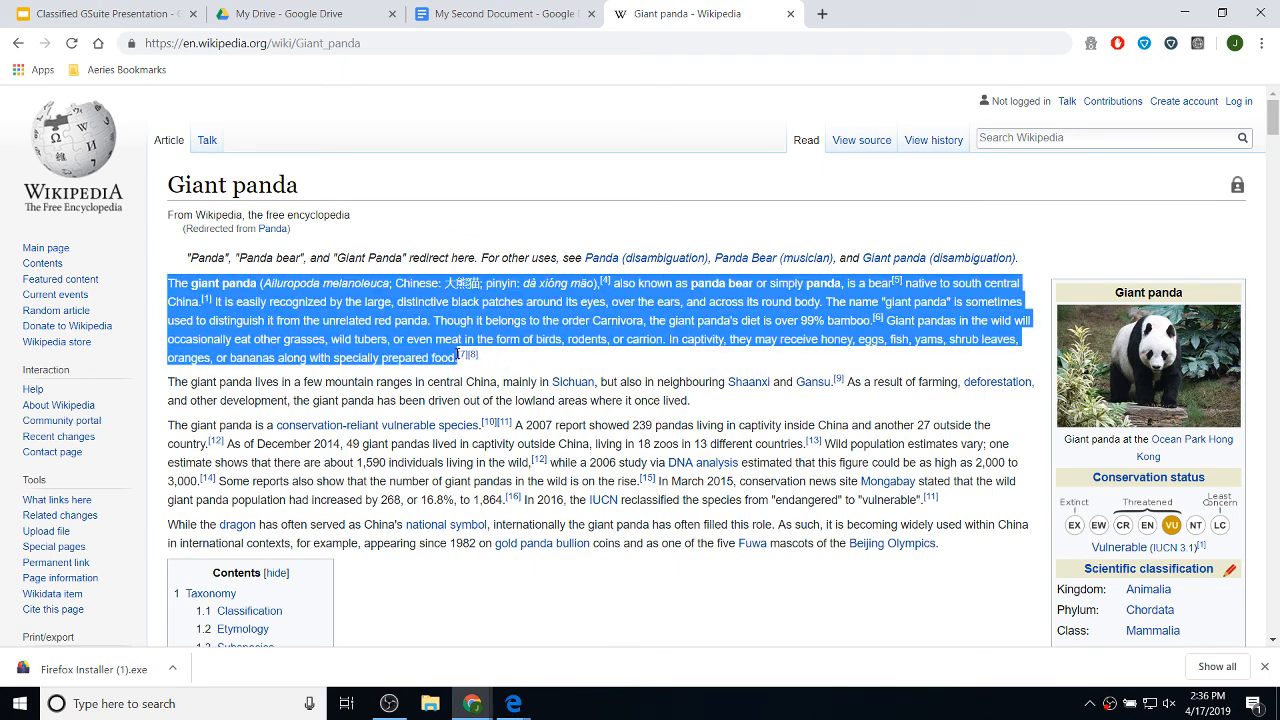
pyautogui.rightClick(414, 322)
pyautogui.click(491, 450)
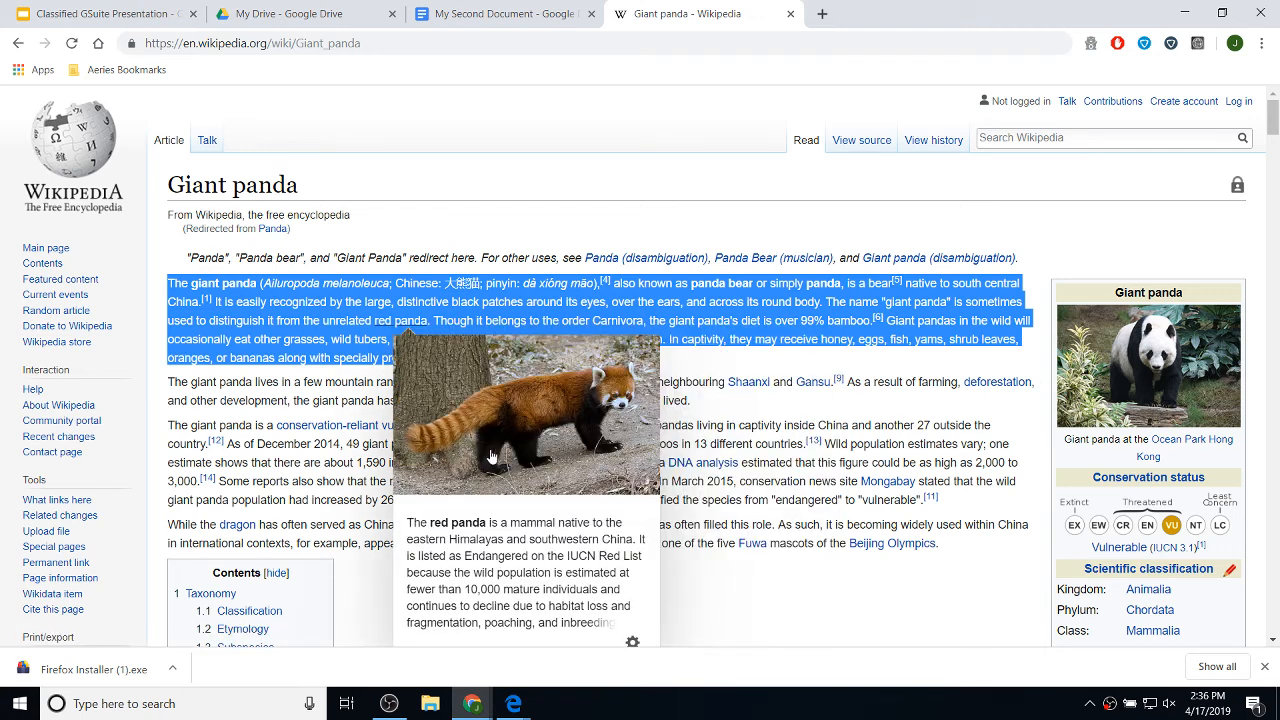
pyautogui.click(512, 14)
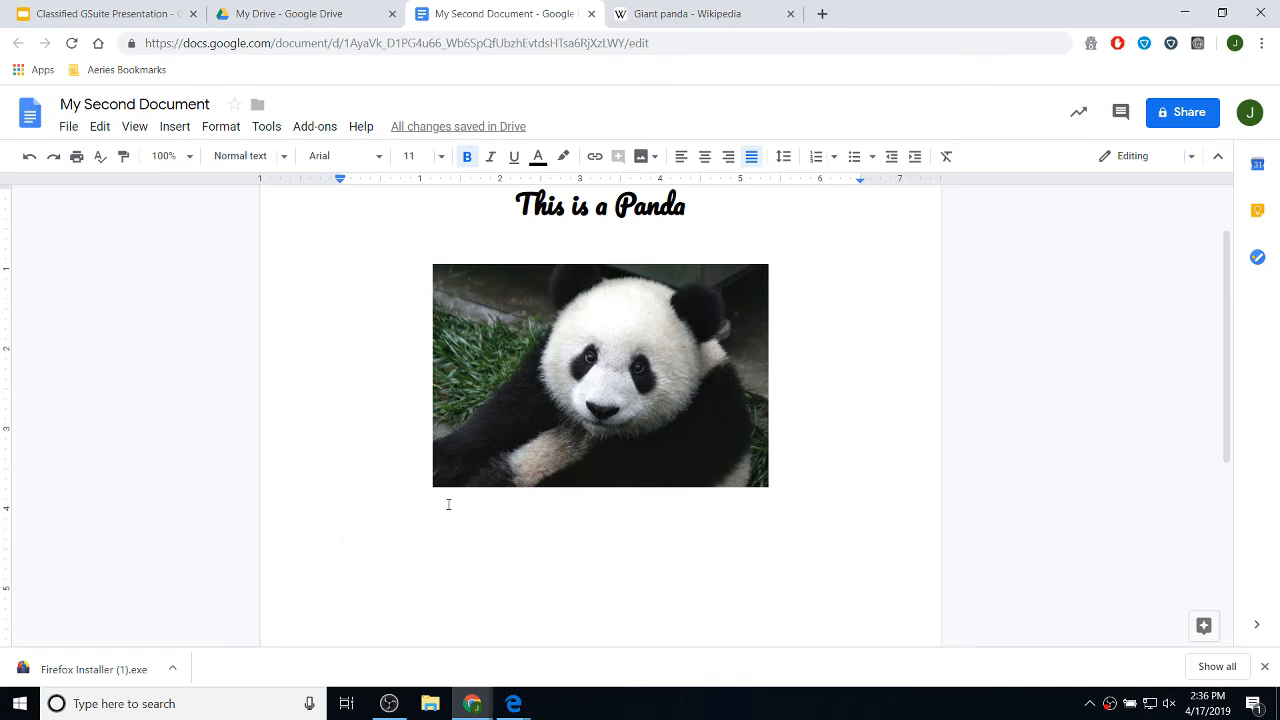
# - Paste the Wikipedia paragraph below the image without its original formatting
pyautogui.hotkey('ctrl', 'v')
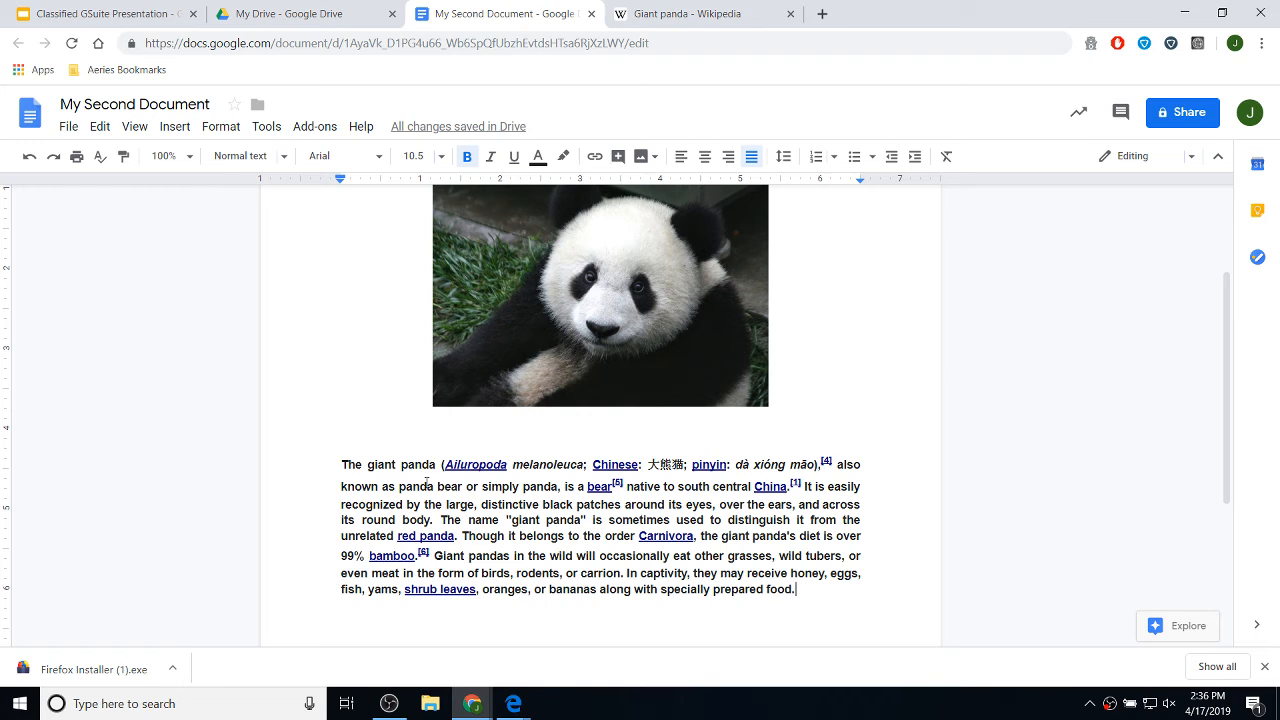
pyautogui.hotkey('ctrl', 'z')
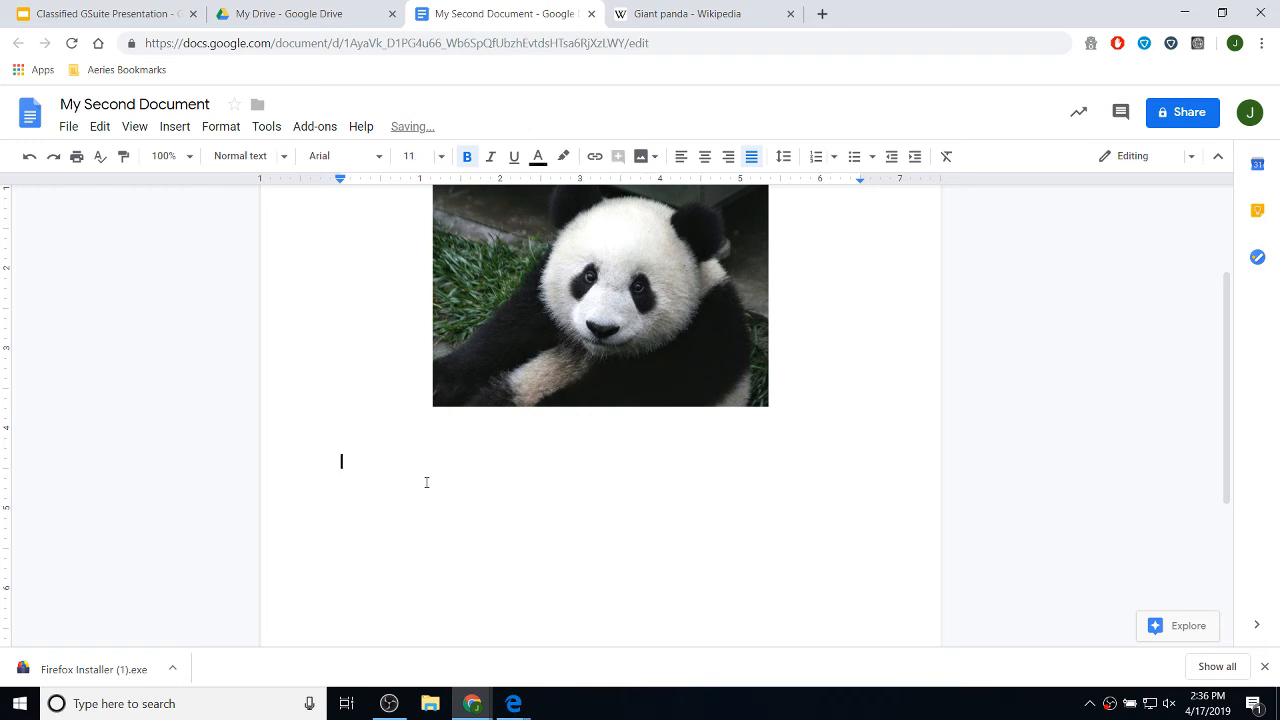
pyautogui.rightClick(377, 468)
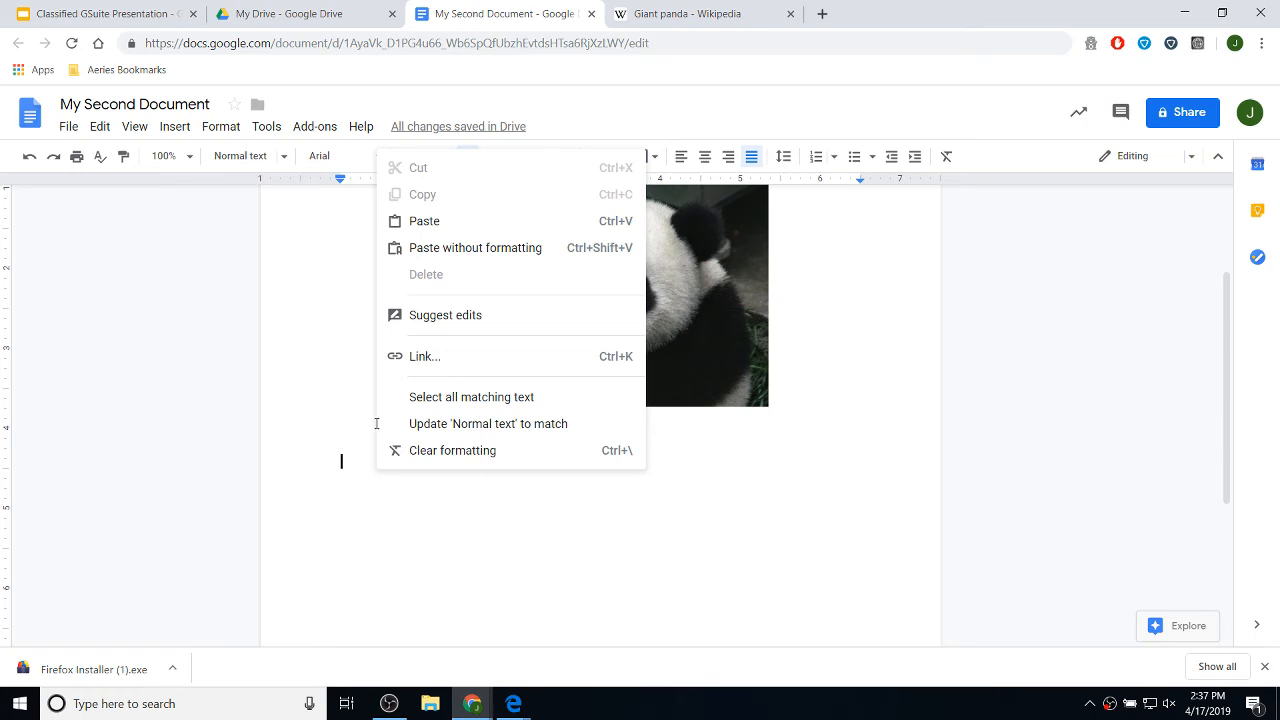
pyautogui.click(508, 248)
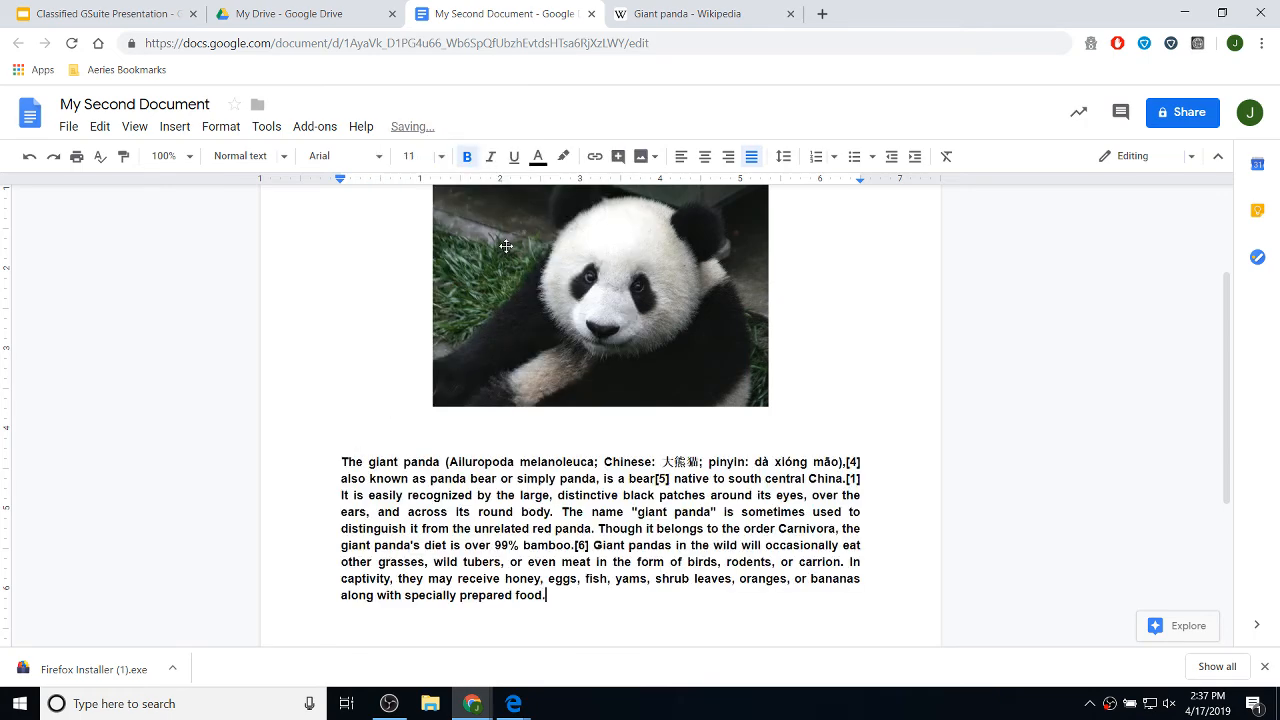
# - Scroll down until the end of the pasted panda paragraph is visible
pyautogui.scroll(-3, 454, 498)
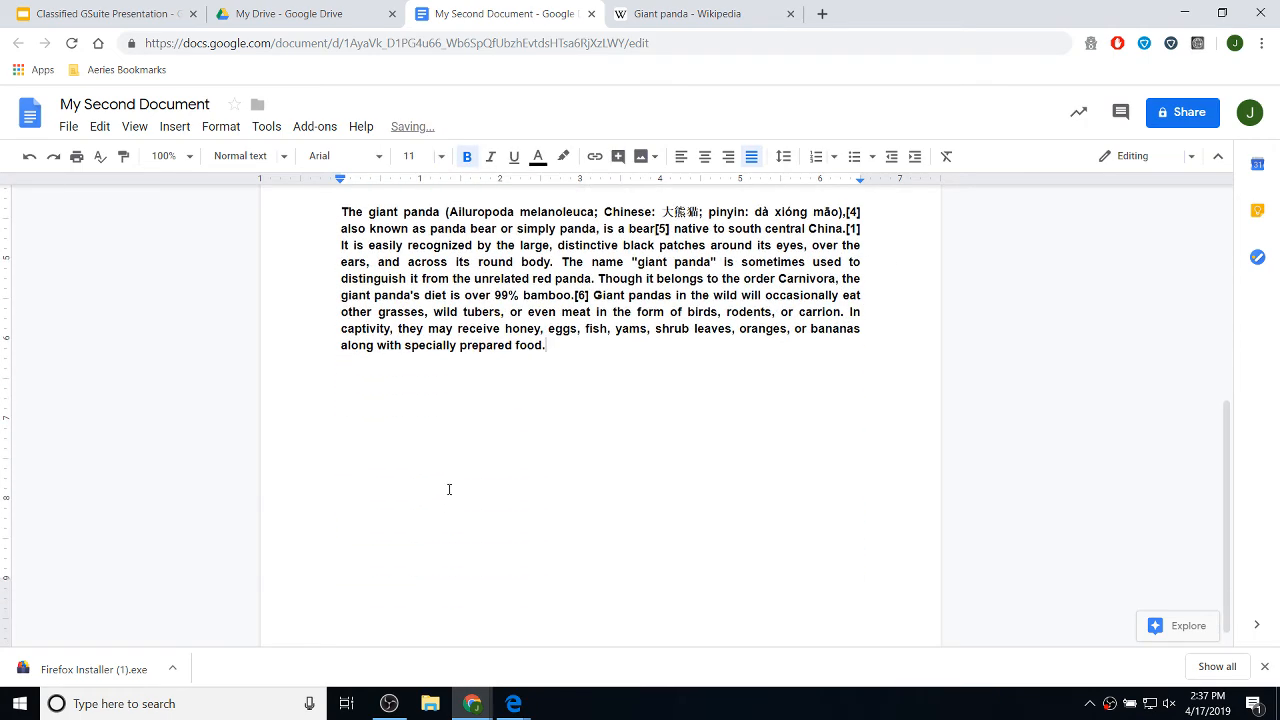
pyautogui.scroll(1, 650, 442)
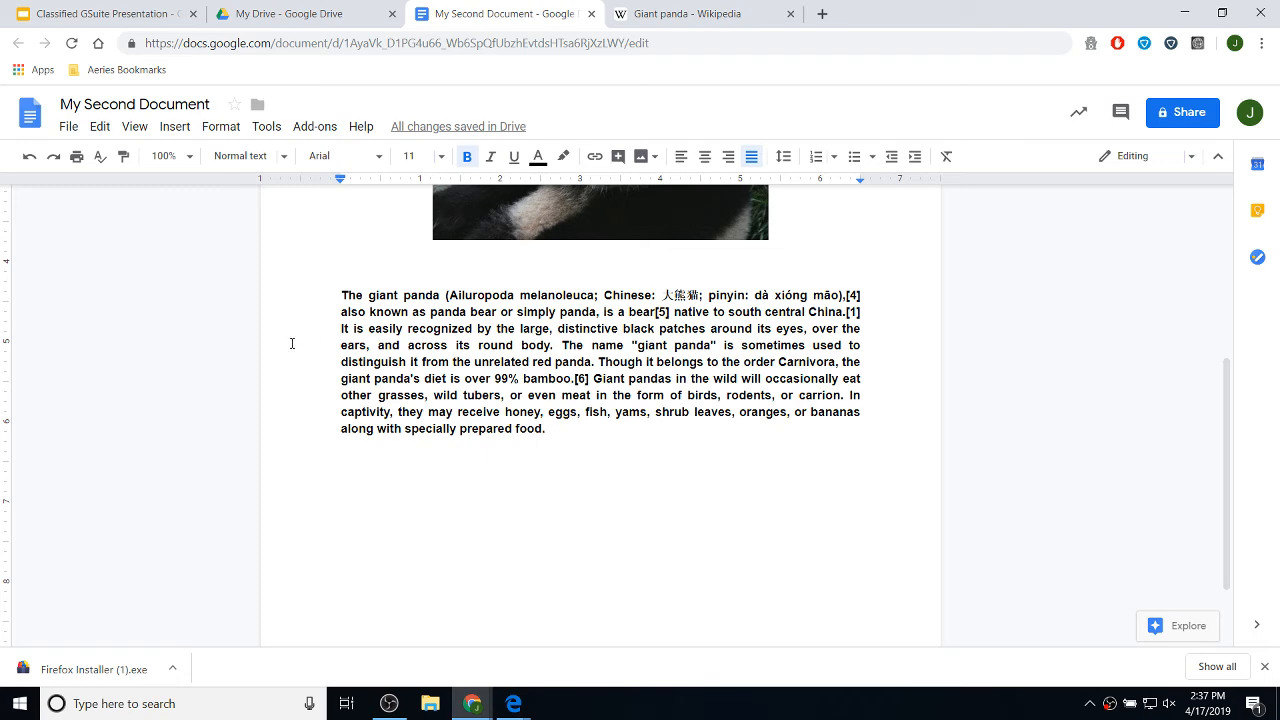
pyautogui.scroll(1, 572, 424)
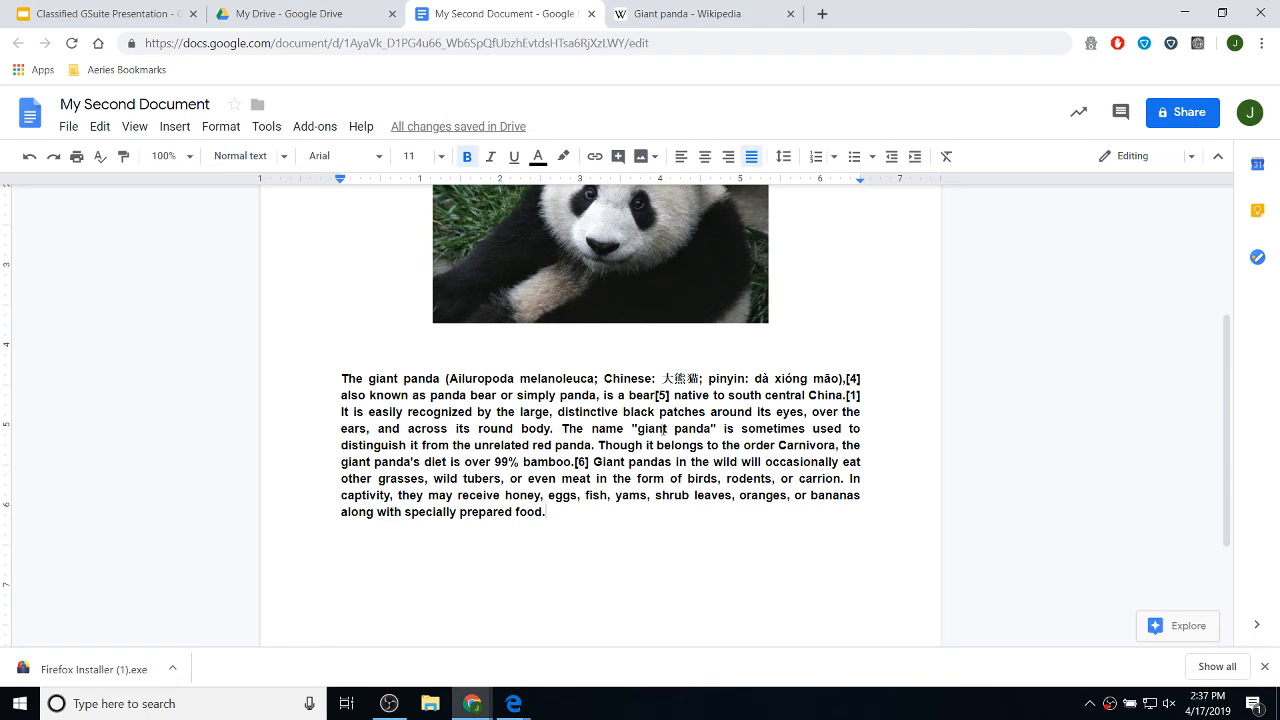
pyautogui.rightClick(586, 534)
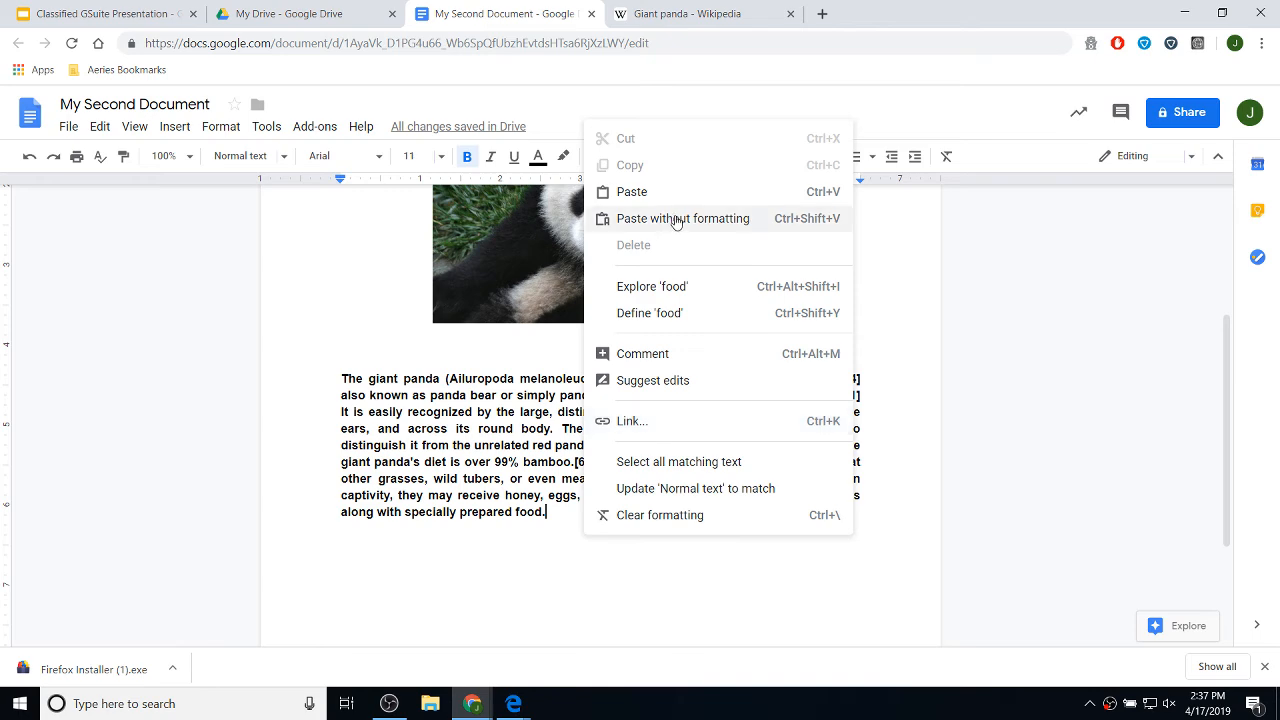
pyautogui.click(514, 537)
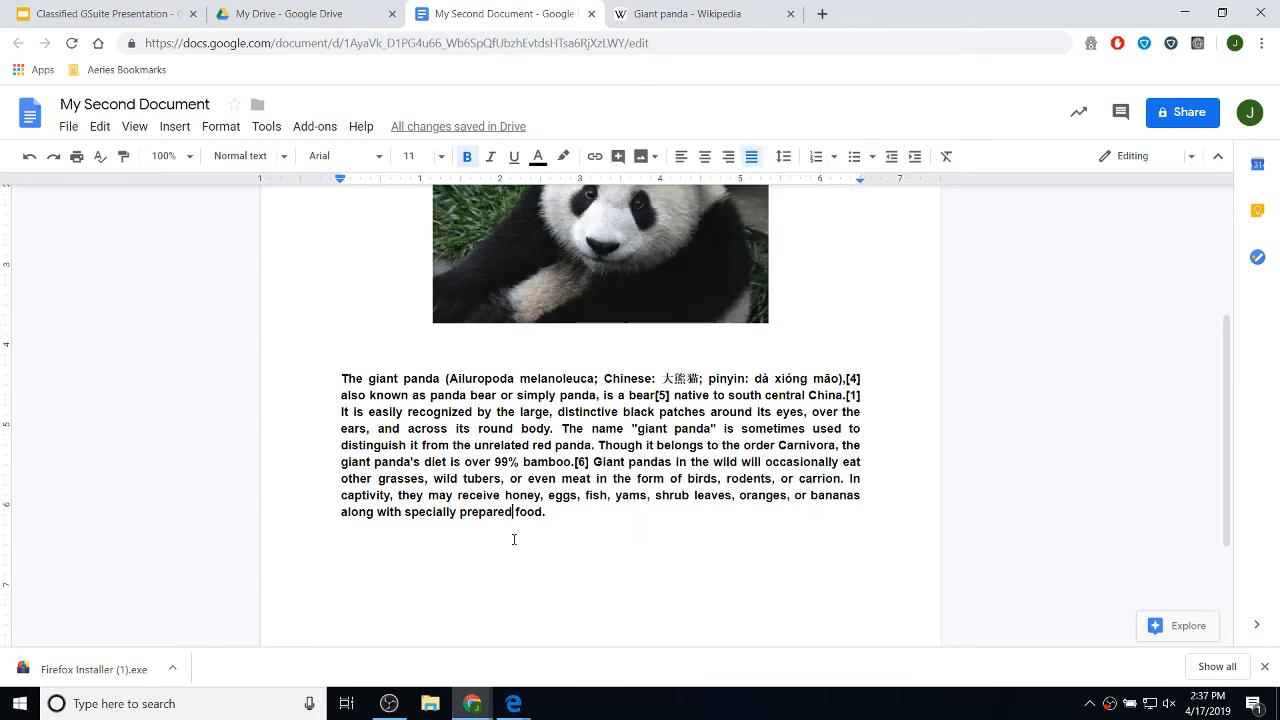
pyautogui.scroll(2, 567, 518)
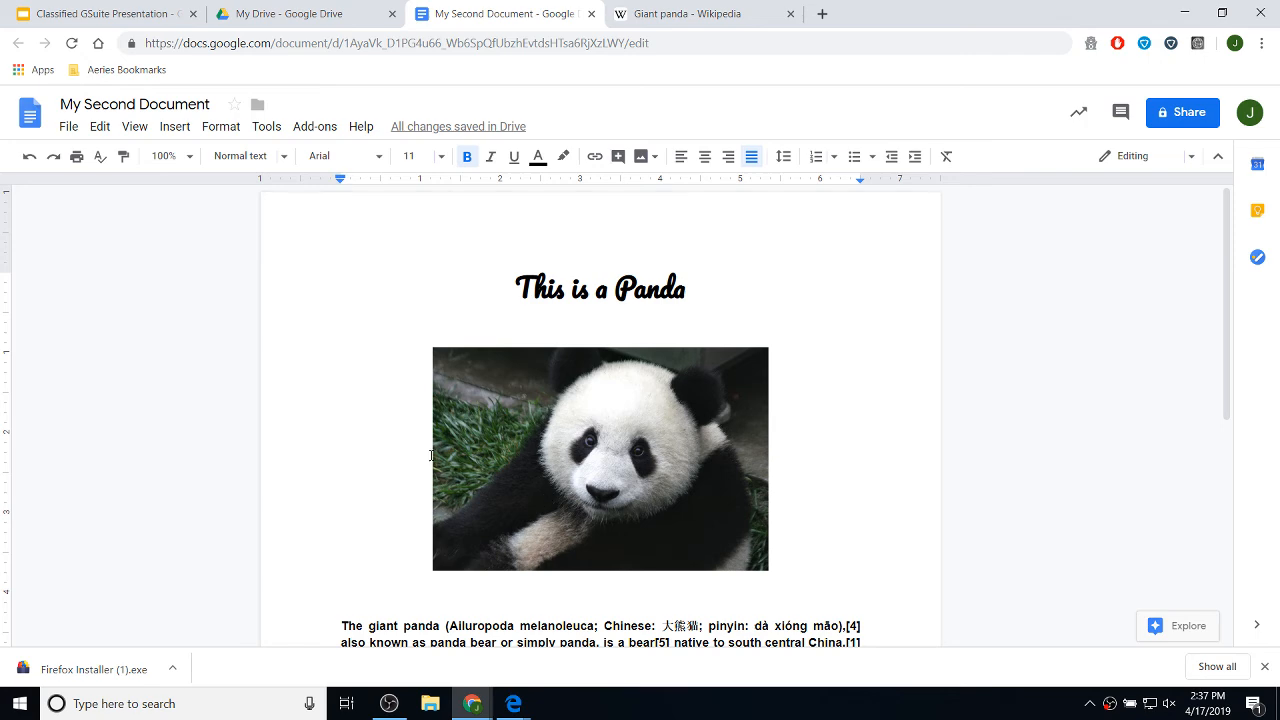
pyautogui.scroll(-3, 430, 456)
pyautogui.scroll(-2, 459, 530)
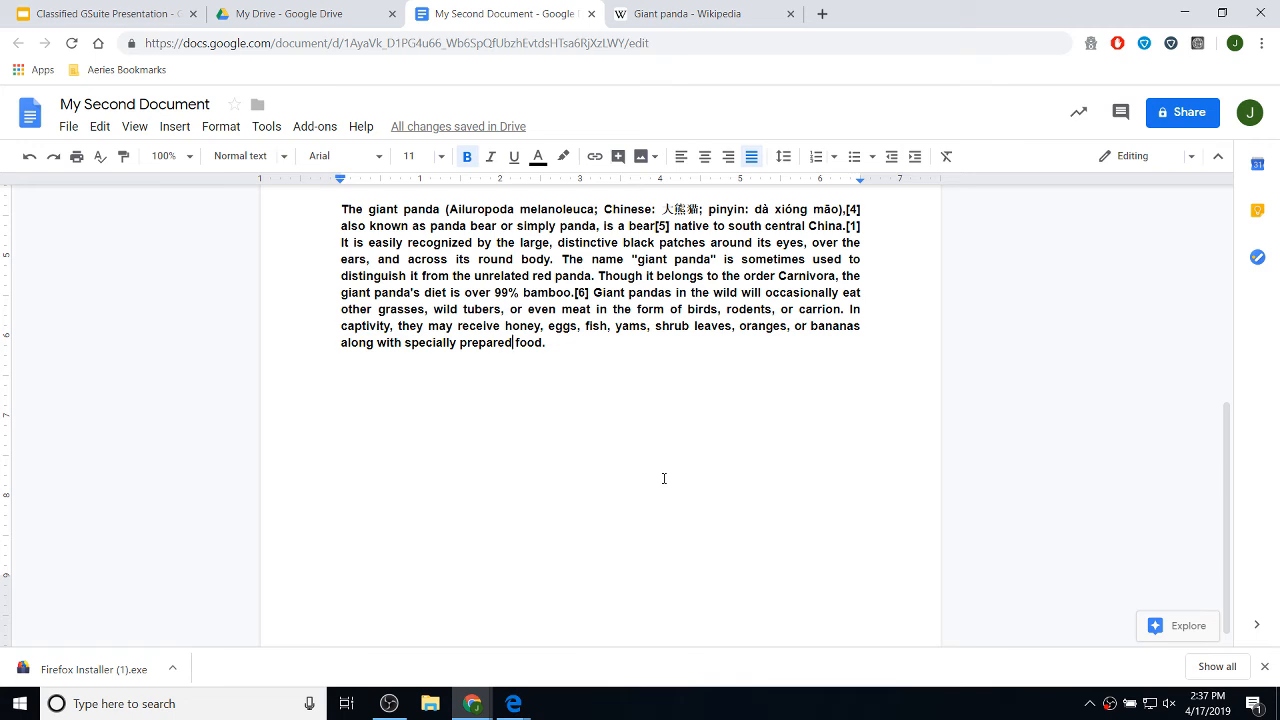
# - Add an empty line after 'food.' at the end of the panda paragraph
pyautogui.click(579, 345)
pyautogui.press('Return')
pyautogui.press('Return')
pyautogui.scroll(3, 540, 416)
pyautogui.scroll(-1, 500, 420)
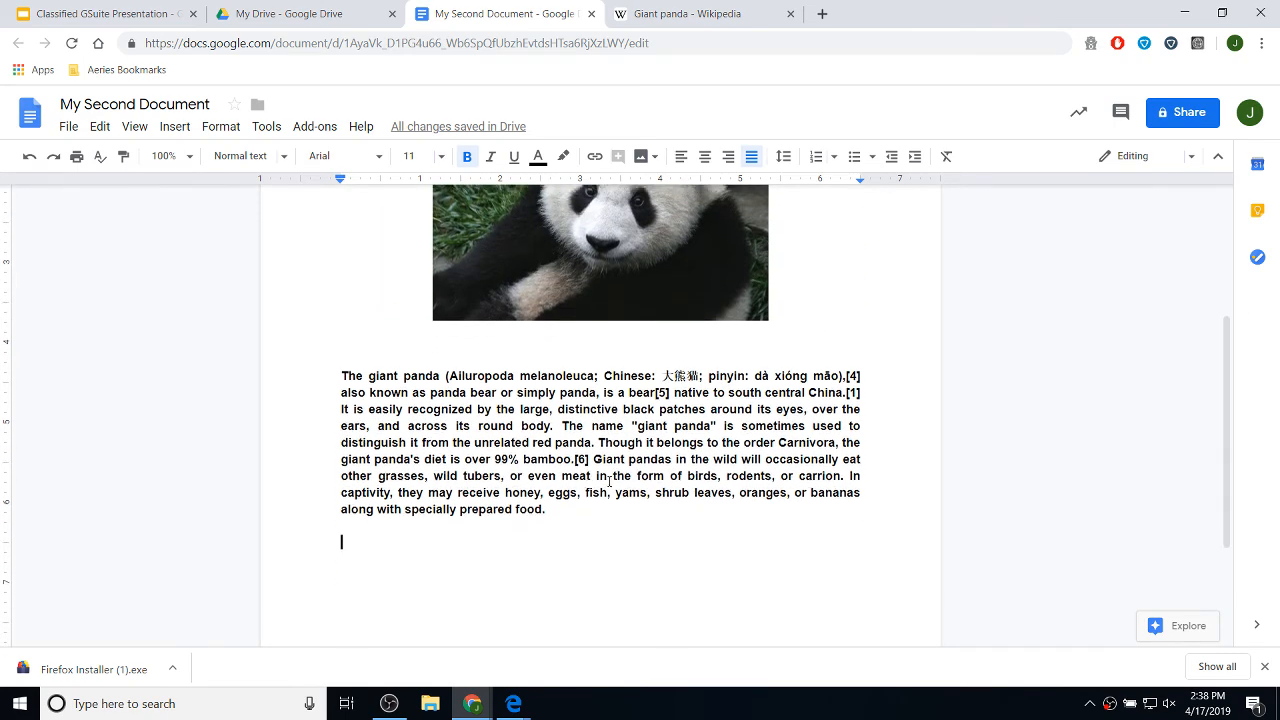
pyautogui.scroll(-3, 560, 450)
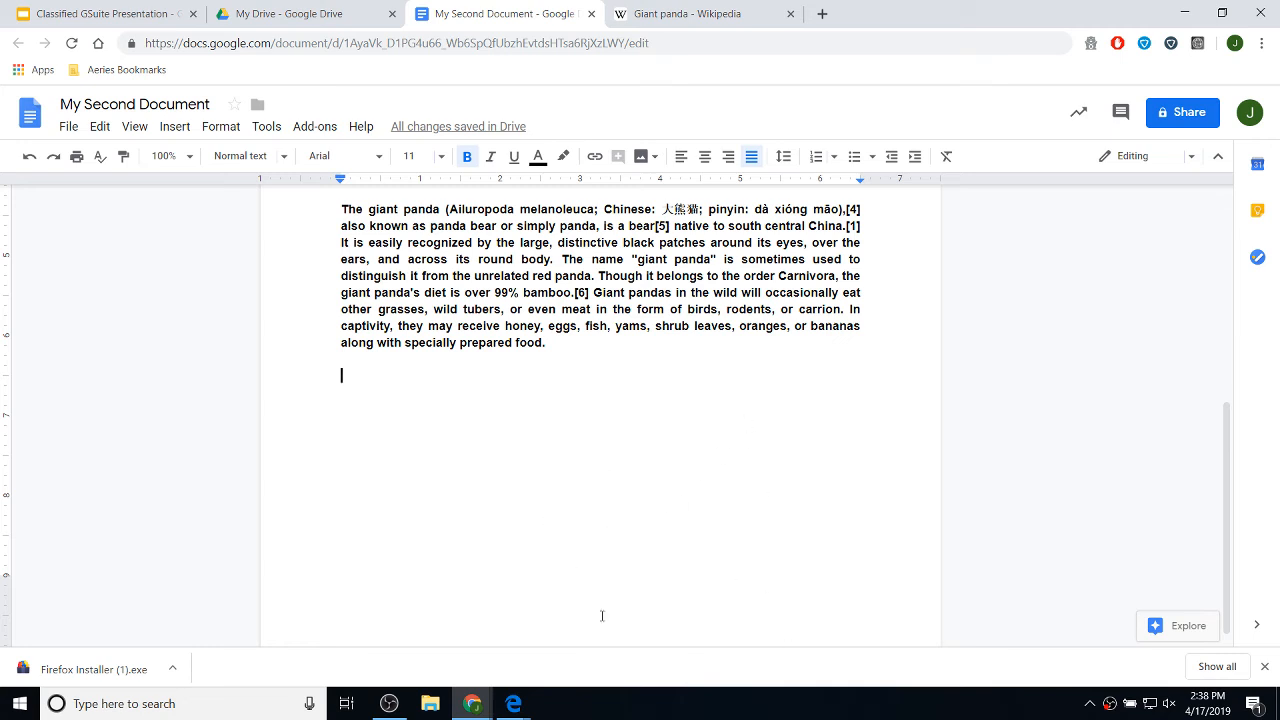
# - Insert a 2x2 table below the panda paragraph
pyautogui.click(180, 128)
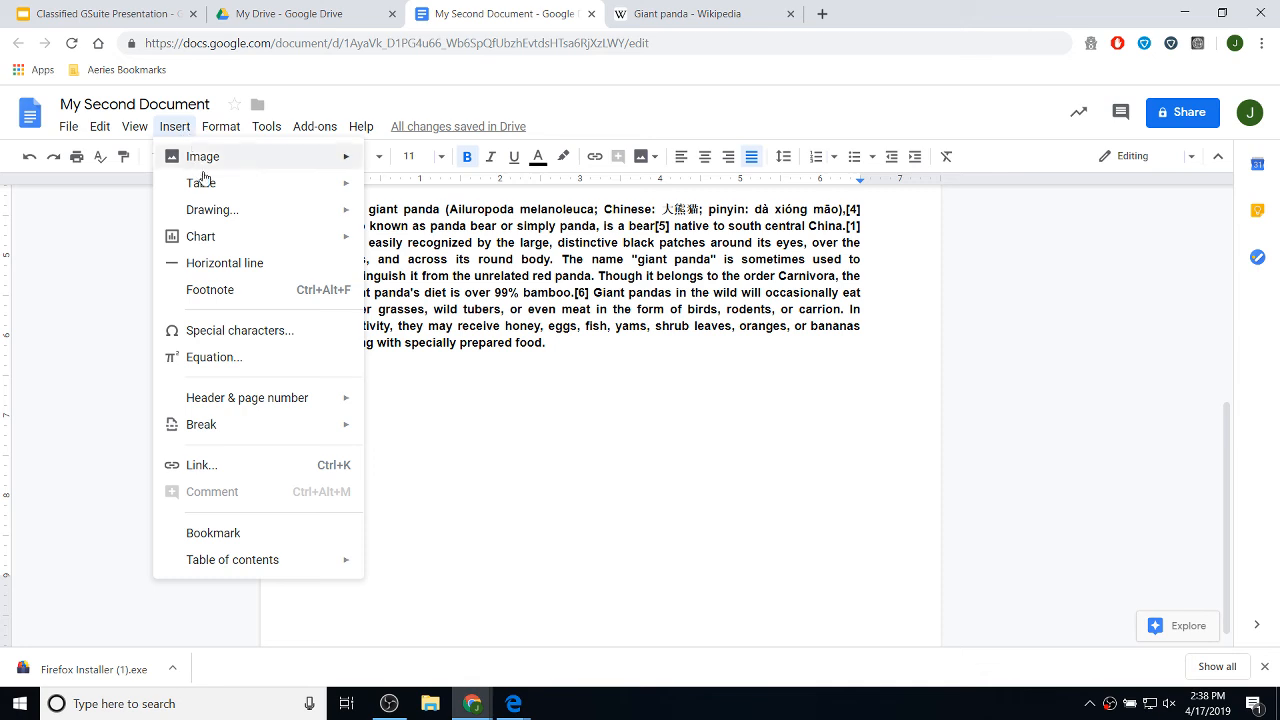
pyautogui.moveTo(220, 190)
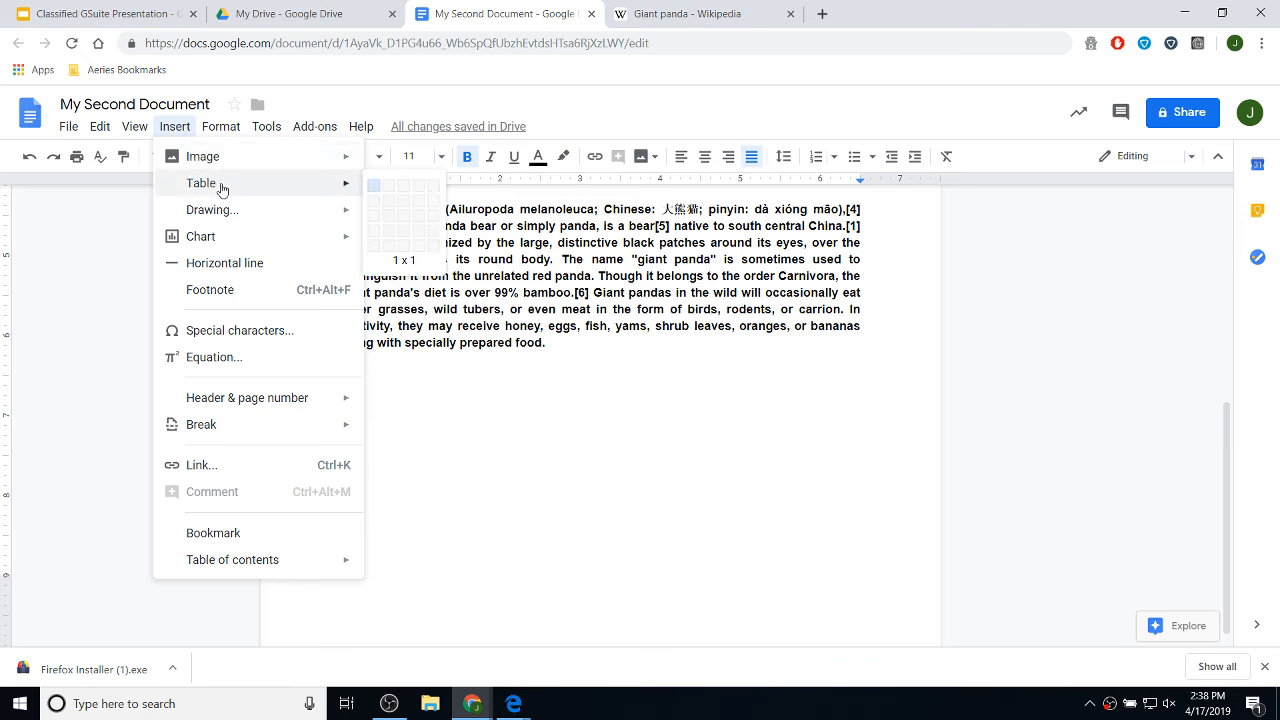
pyautogui.click(391, 210)
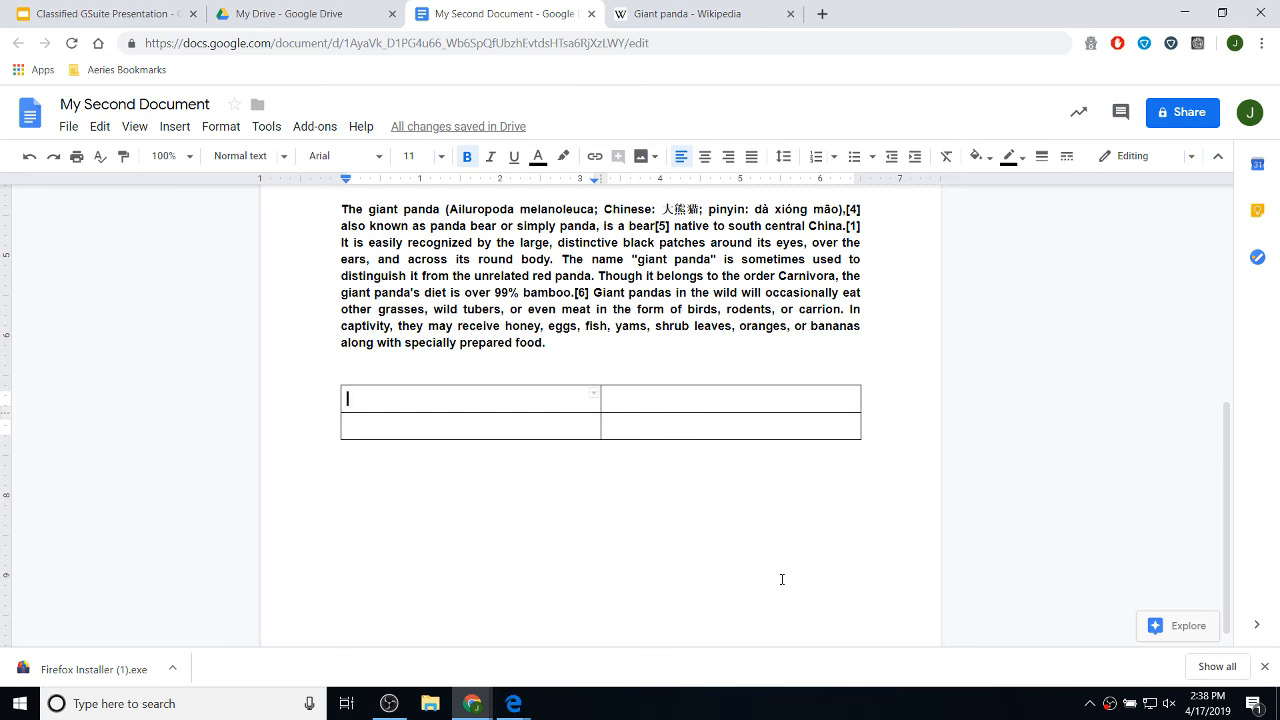
# - Type the headers 'Great Things About Pandas' and 'Not so great things about Pandas'
pyautogui.write('Great Thi')
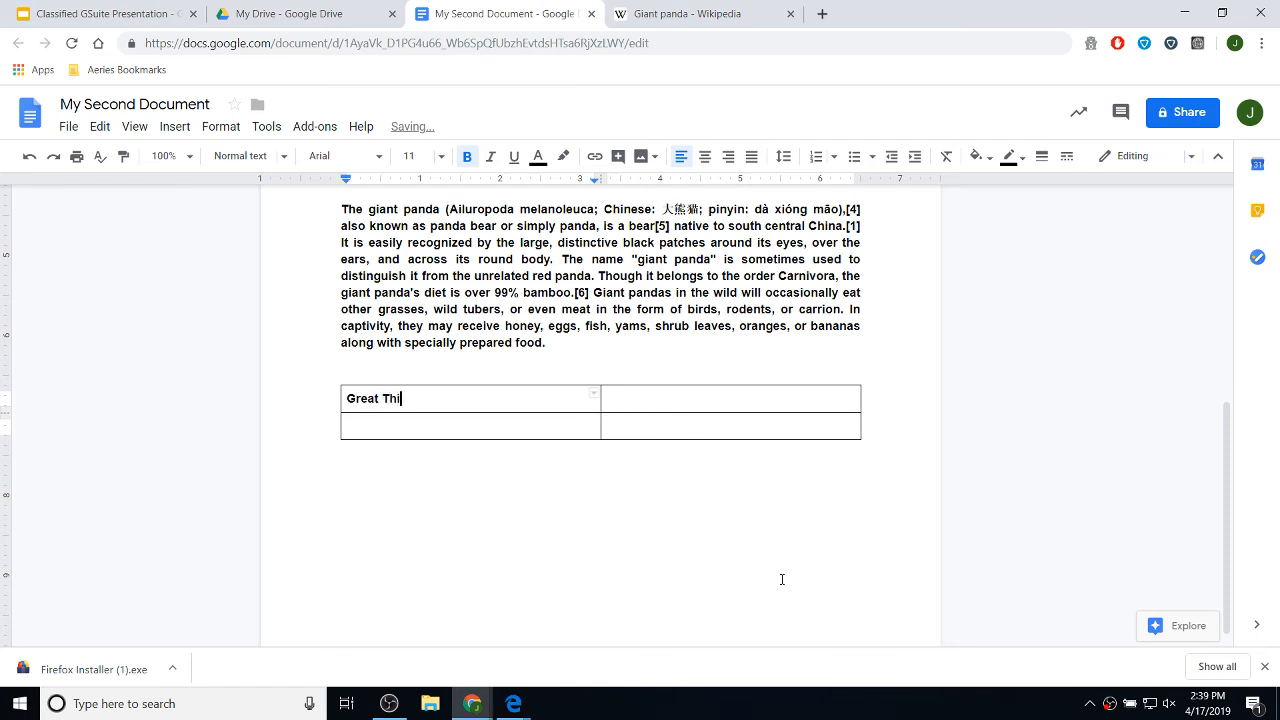
pyautogui.write('ngs About PDandas')
pyautogui.press('BackSpace')
pyautogui.press('BackSpace')
pyautogui.press('BackSpace')
pyautogui.press('BackSpace')
pyautogui.press('BackSpace')
pyautogui.press('BackSpace')
pyautogui.write('andas')
pyautogui.press('Tab')
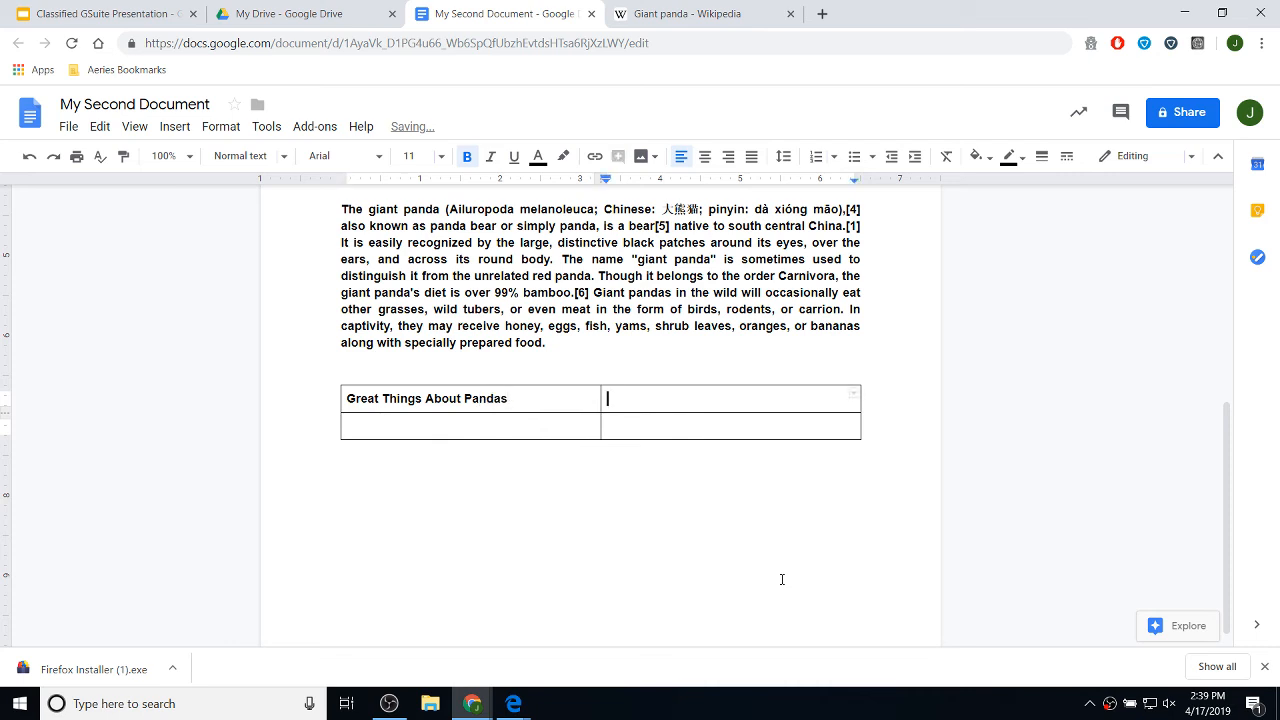
pyautogui.write('Not so great thin')
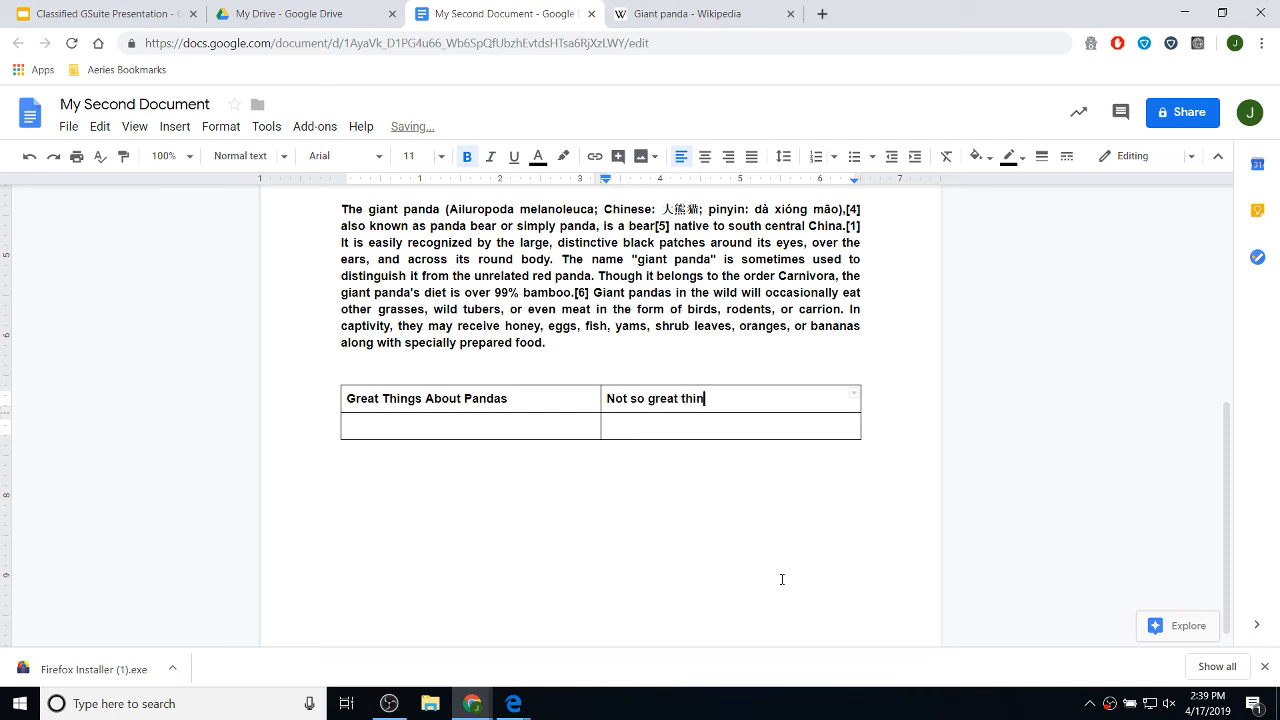
pyautogui.write('gs about Pandas')
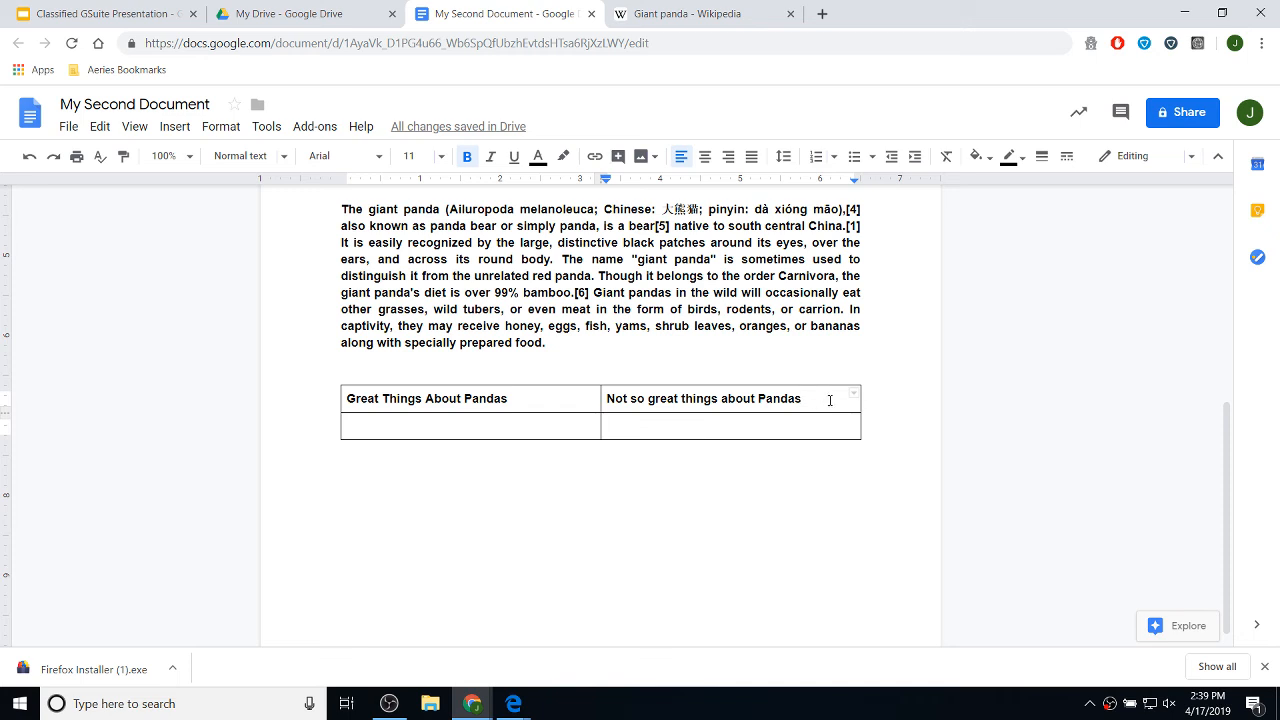
pyautogui.moveTo(829, 398); pyautogui.dragTo(549, 395)
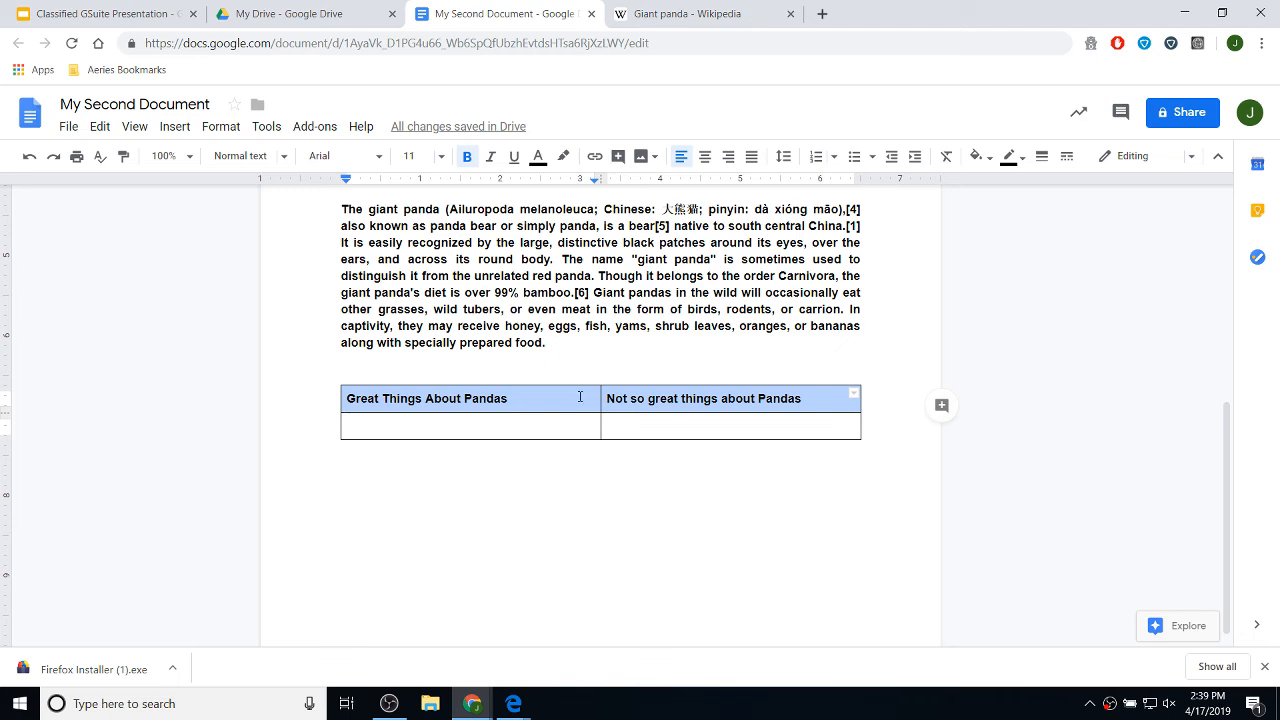
# - Centre the header row and enter 'Pandas are nice' and 'They eat a lot.' in the lower-left cell
pyautogui.click(704, 159)
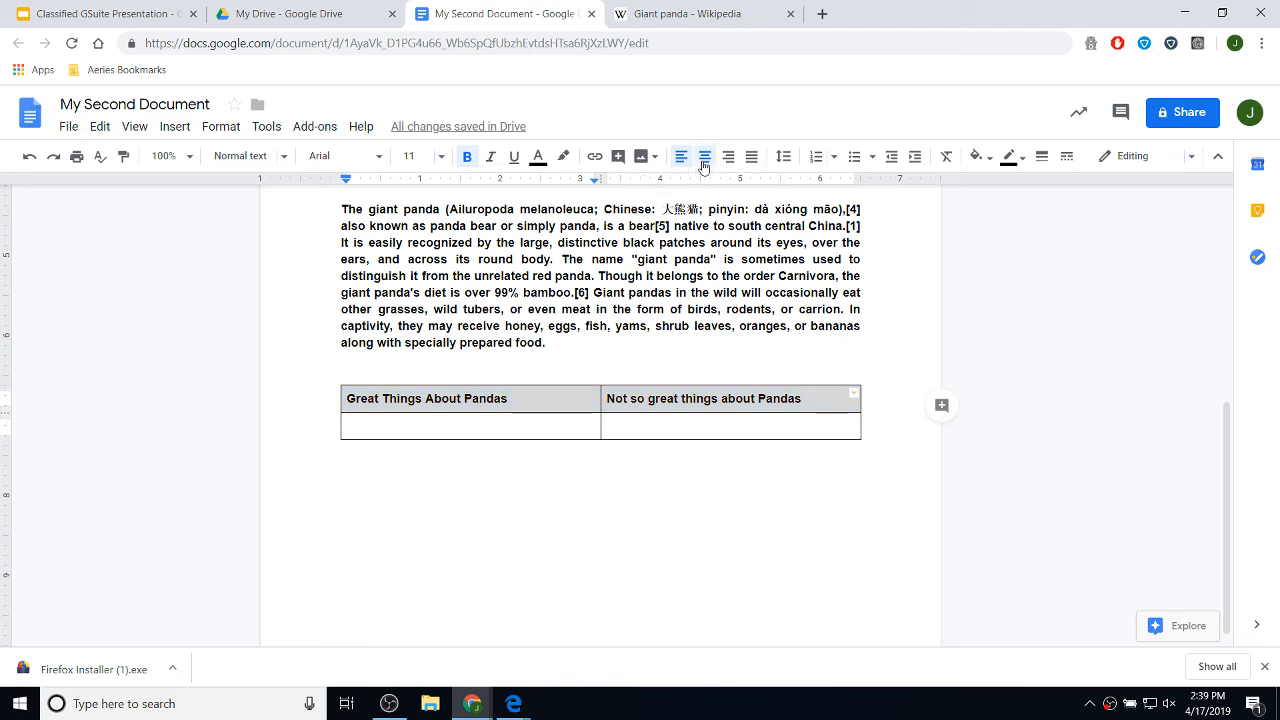
pyautogui.moveTo(708, 432); pyautogui.dragTo(435, 446)
pyautogui.click(507, 431)
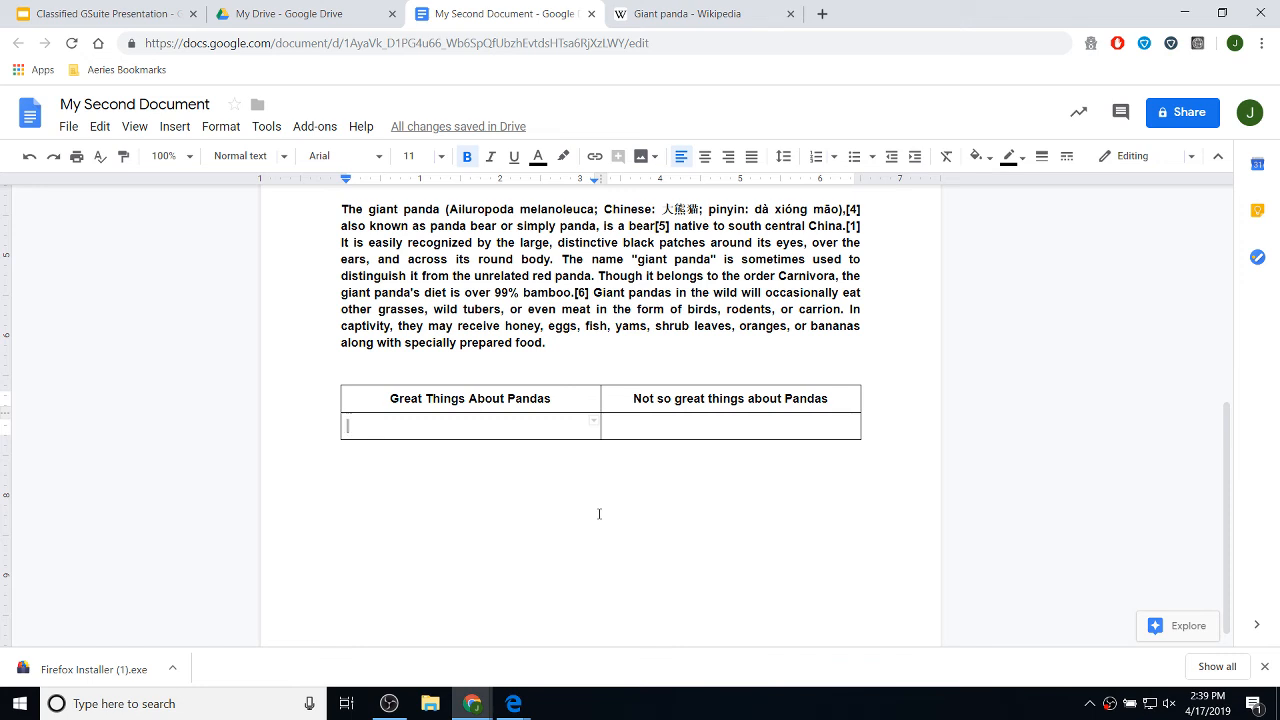
pyautogui.write('Panda')
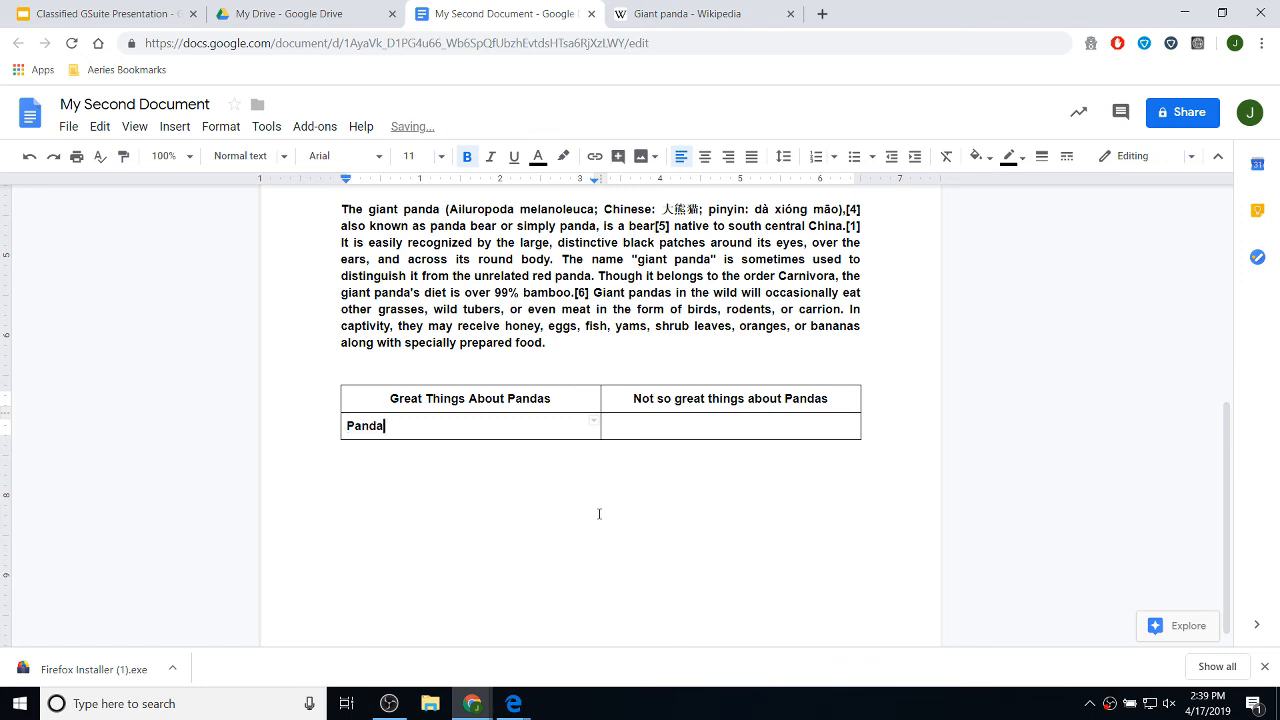
pyautogui.write('s are nice')
pyautogui.press('Return')
pyautogui.write('ea')
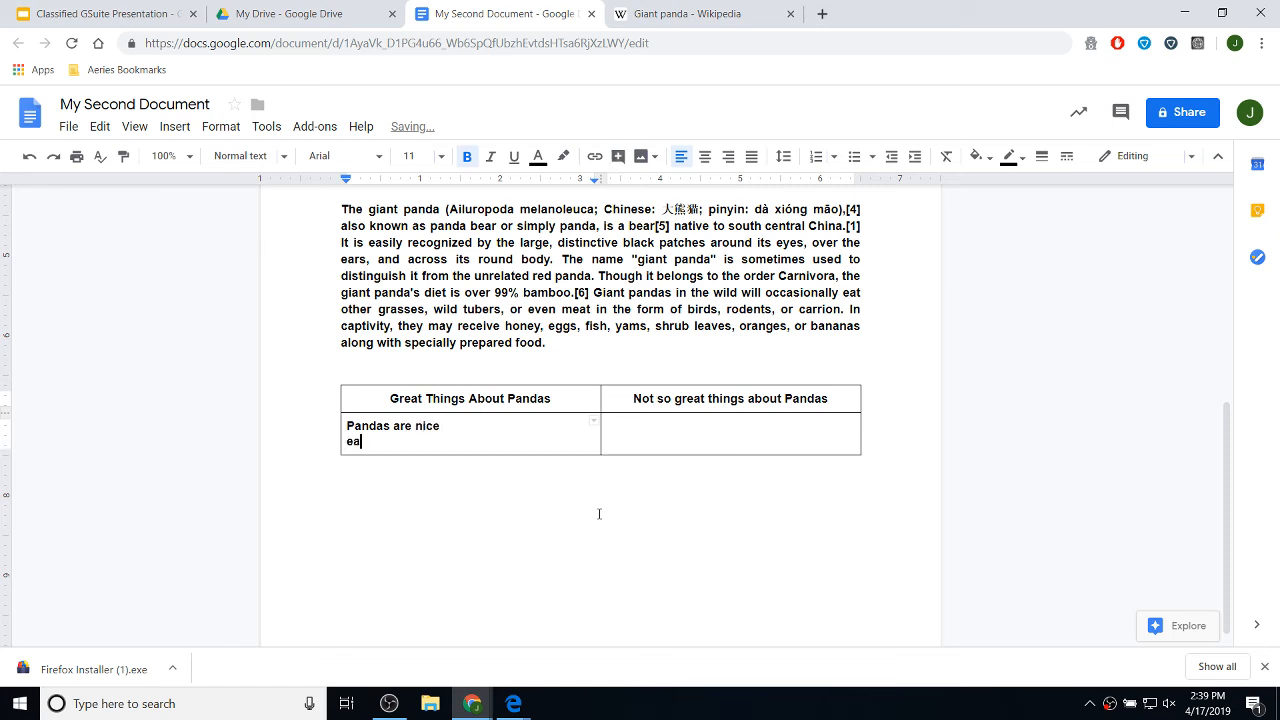
pyautogui.press('BackSpace')
pyautogui.press('BackSpace')
pyautogui.write('They Eat A lo')
pyautogui.press('BackSpace')
pyautogui.press('BackSpace')
pyautogui.press('BackSpace')
pyautogui.write('a')
pyautogui.press('BackSpace')
pyautogui.write('eat a lot.')
# - Enter 'They are bears' and 'They can be mean' in the lower-right cell
pyautogui.click(670, 430)
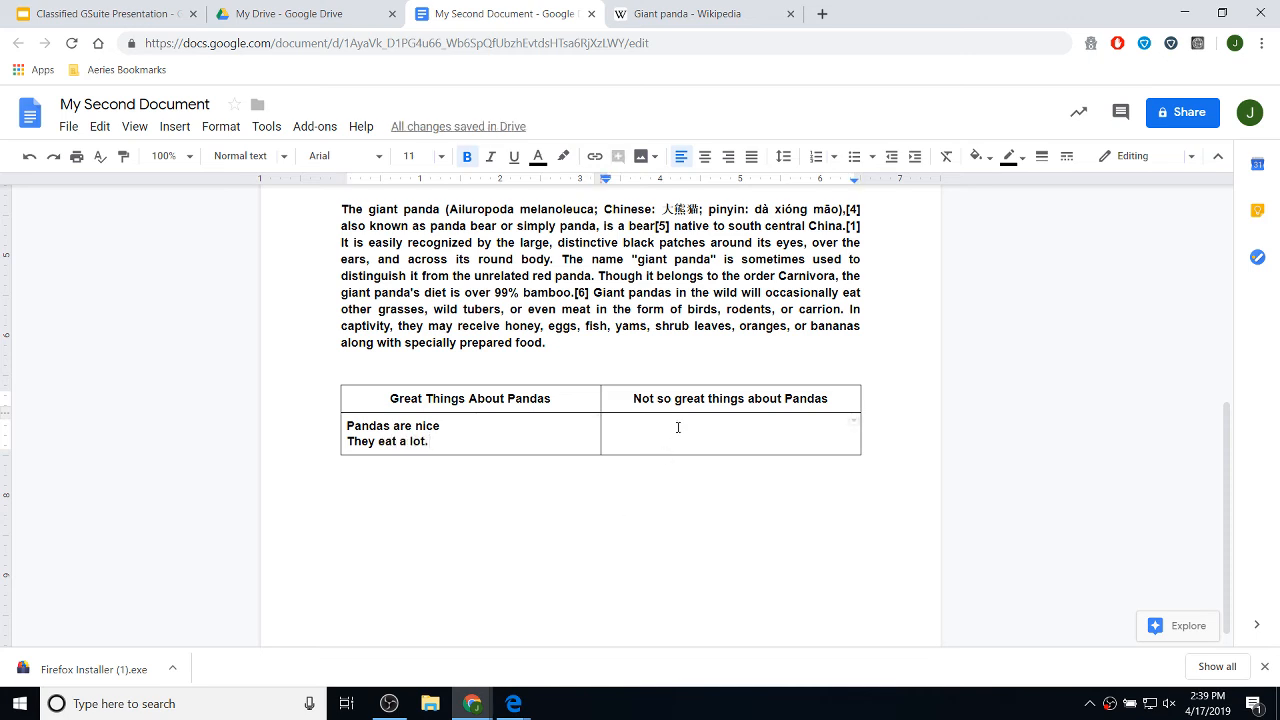
pyautogui.write('They')
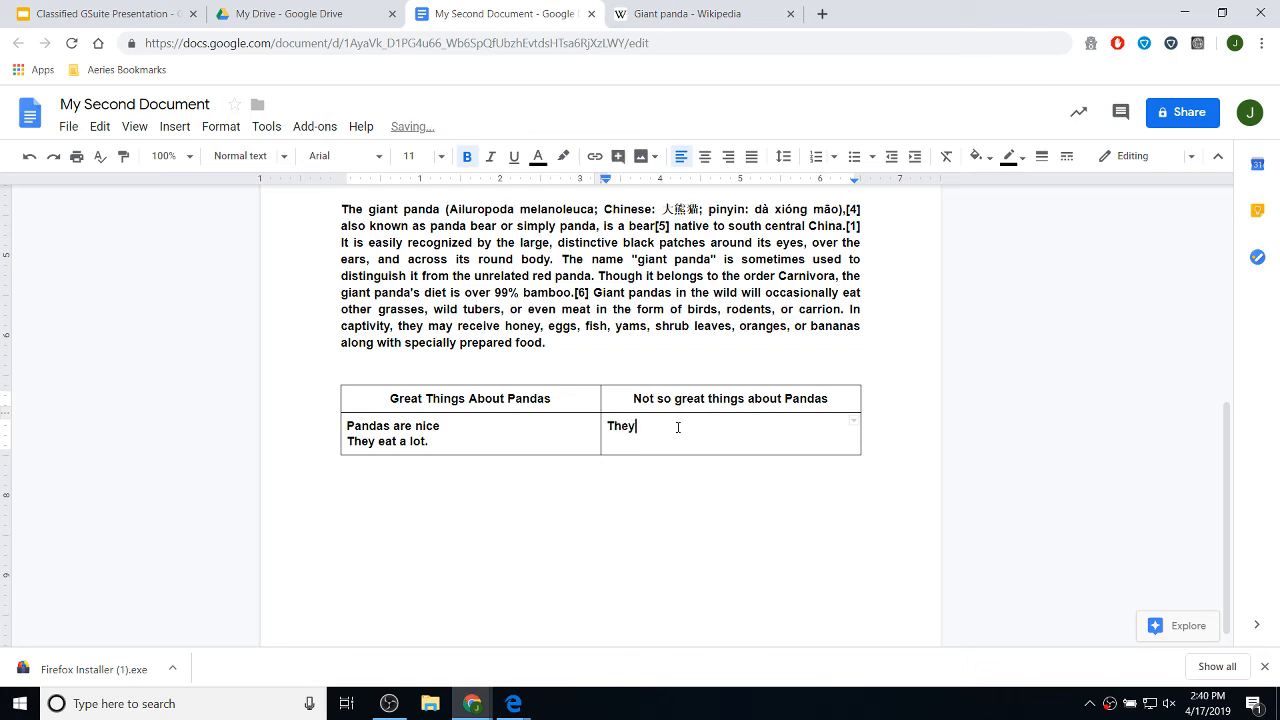
pyautogui.write(' are bears')
pyautogui.press('Return')
pyautogui.write('That')
pyautogui.press('BackSpace')
pyautogui.press('BackSpace')
pyautogui.press('BackSpace')
pyautogui.write('hey can m')
pyautogui.press('BackSpace')
pyautogui.write('be mean')
# - Remove bold from the panda paragraph and the table
pyautogui.scroll(3, 297, 403)
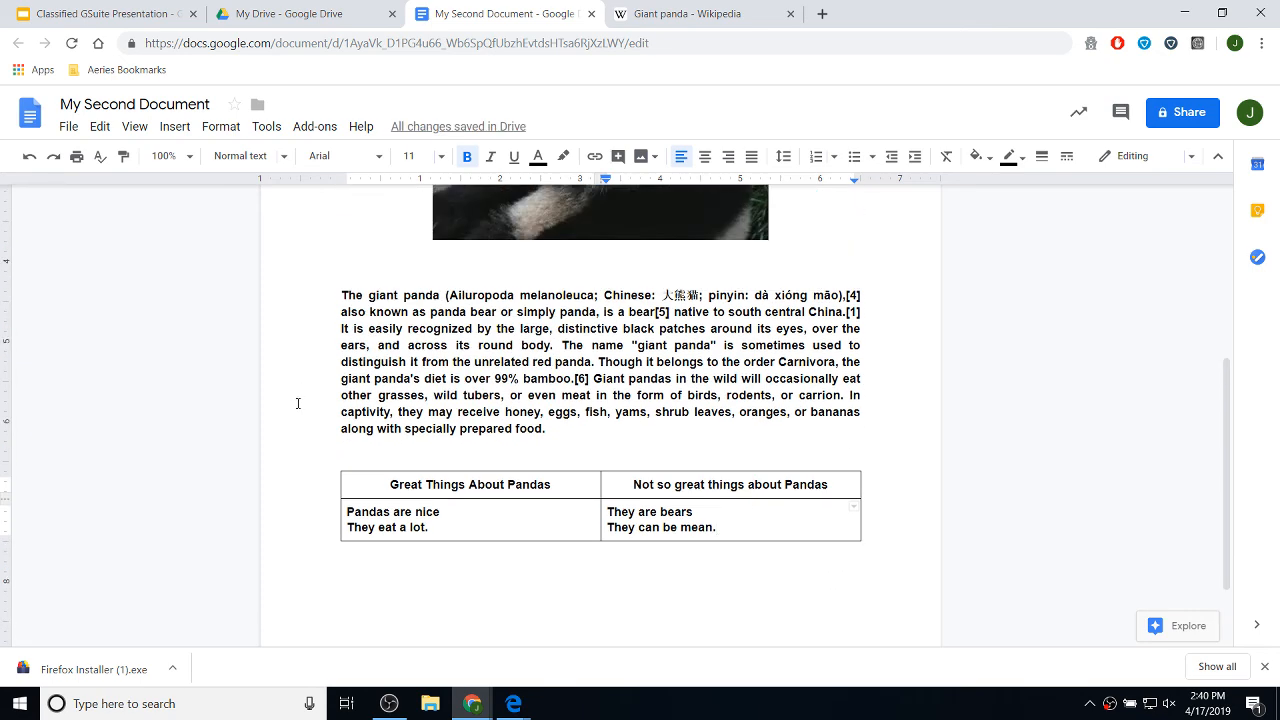
pyautogui.scroll(-2, 340, 415)
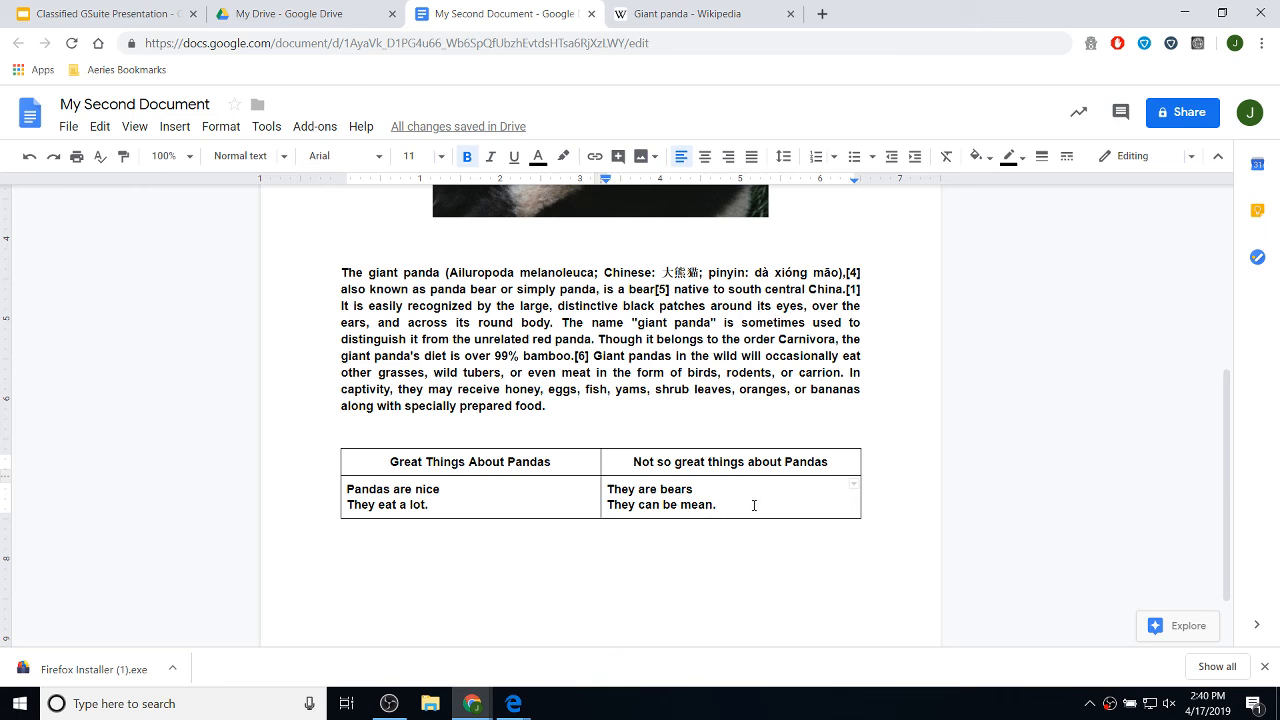
pyautogui.moveTo(772, 506); pyautogui.dragTo(486, 491)
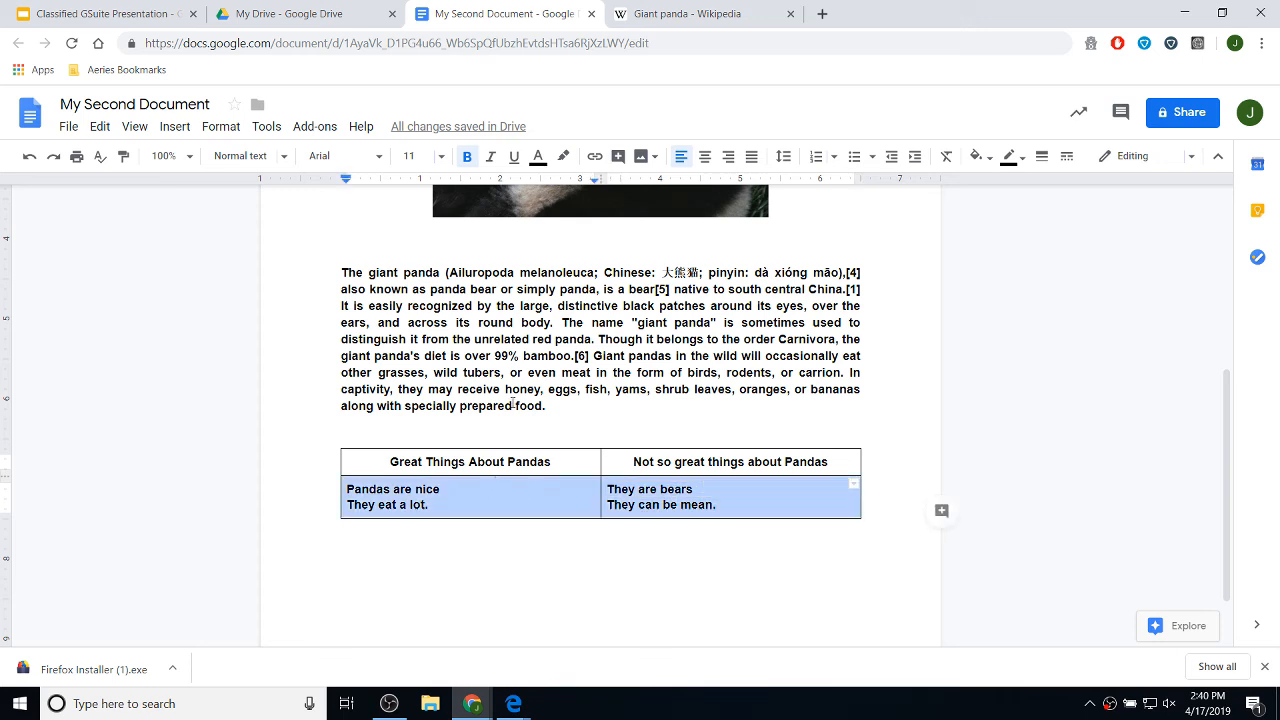
pyautogui.click(572, 413)
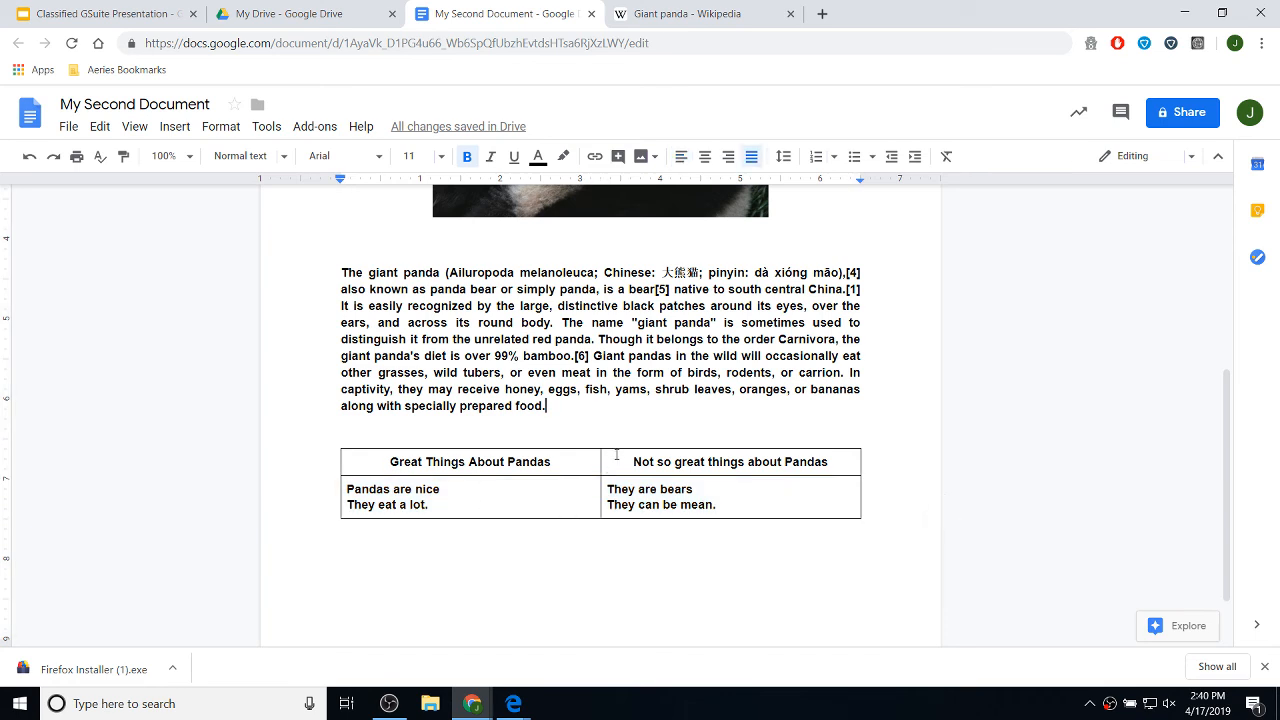
pyautogui.moveTo(573, 407); pyautogui.dragTo(482, 407)
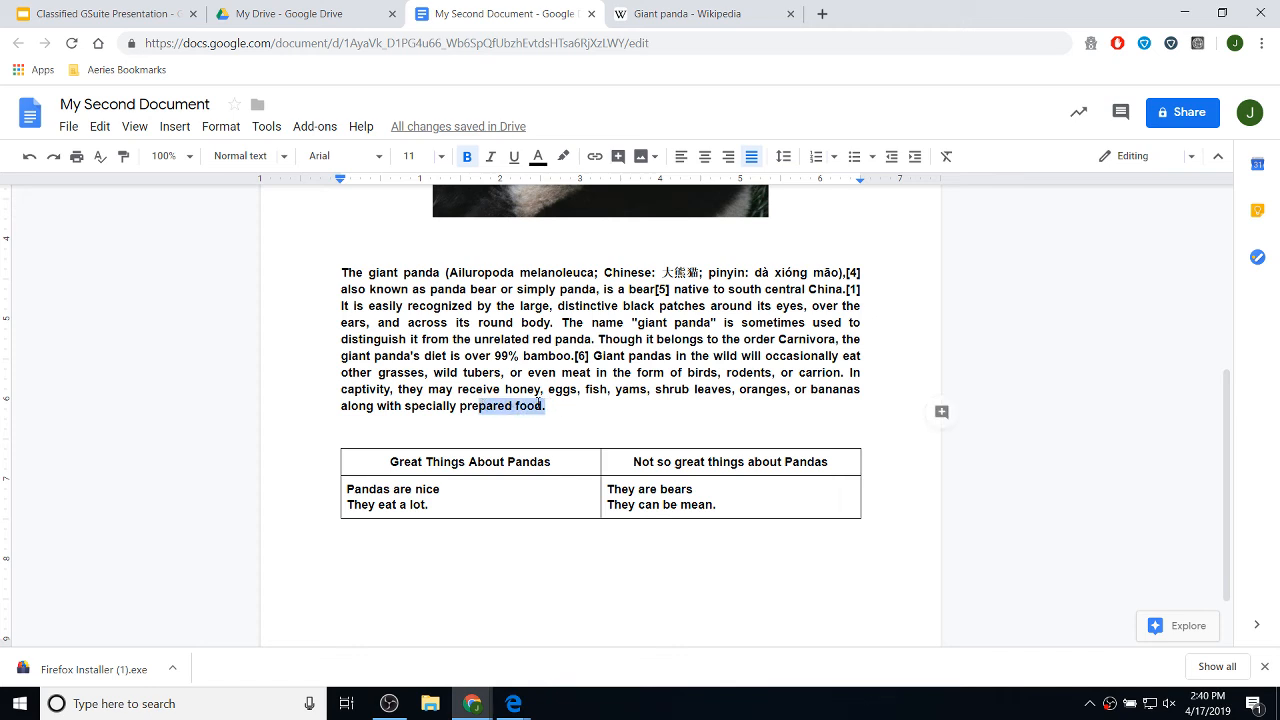
pyautogui.click(553, 406)
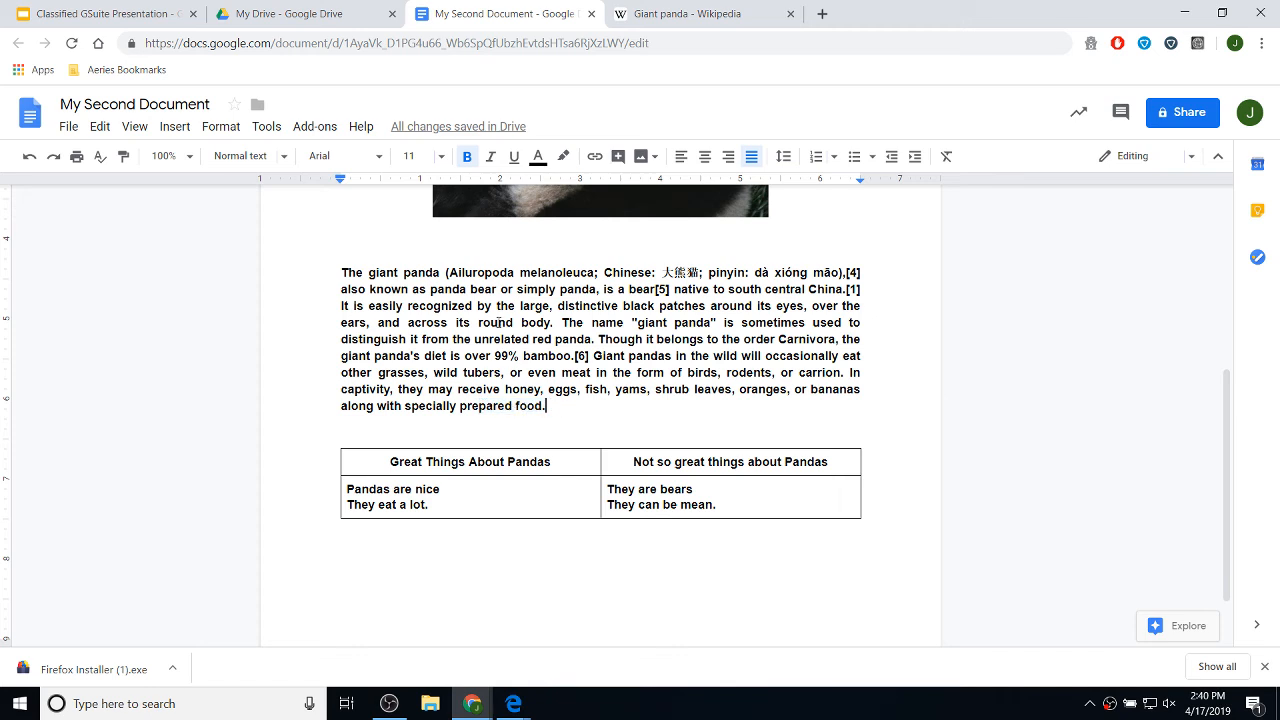
pyautogui.moveTo(546, 406); pyautogui.dragTo(505, 406)
pyautogui.moveTo(739, 504); pyautogui.dragTo(342, 271)
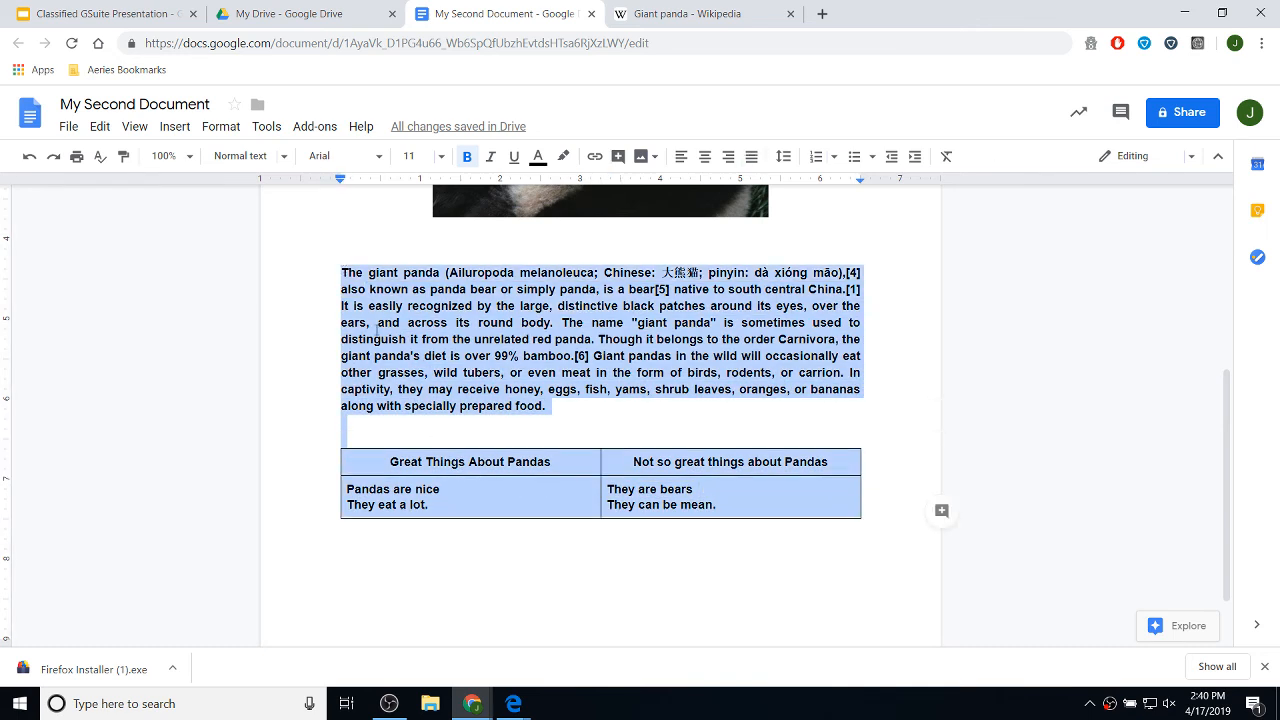
pyautogui.click(467, 157)
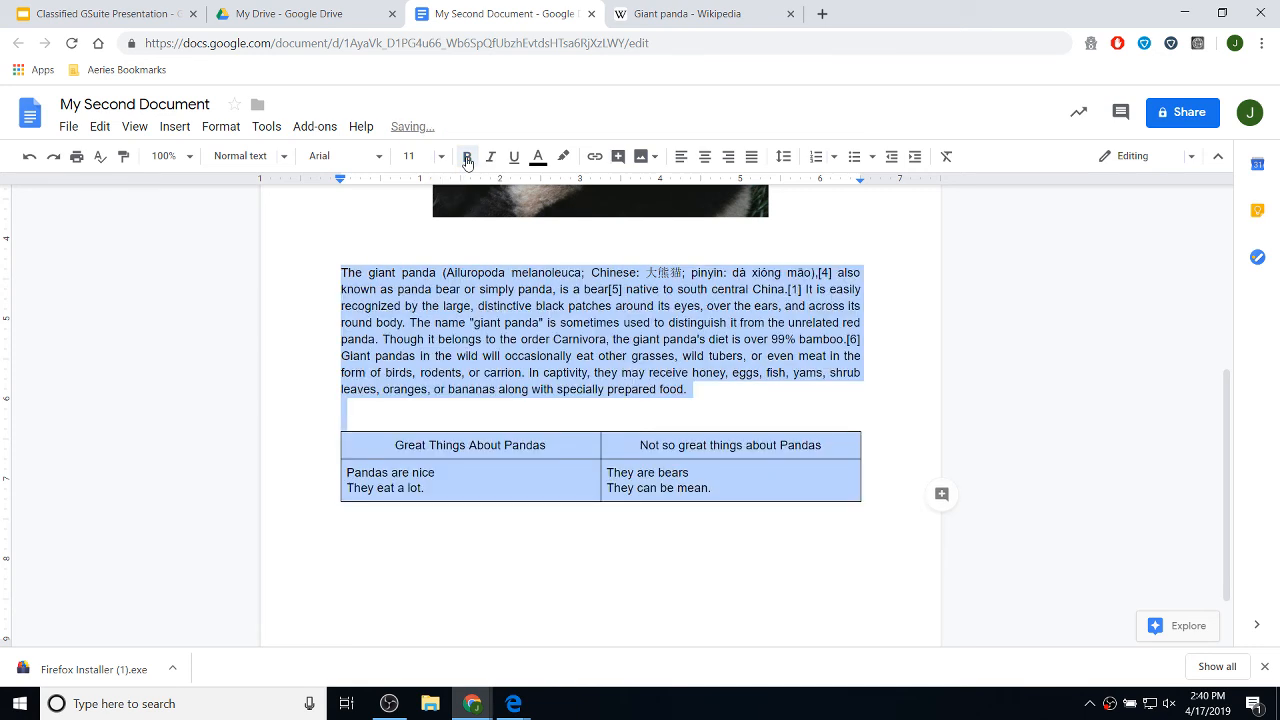
# - Make the table's header row bold
pyautogui.click(524, 420)
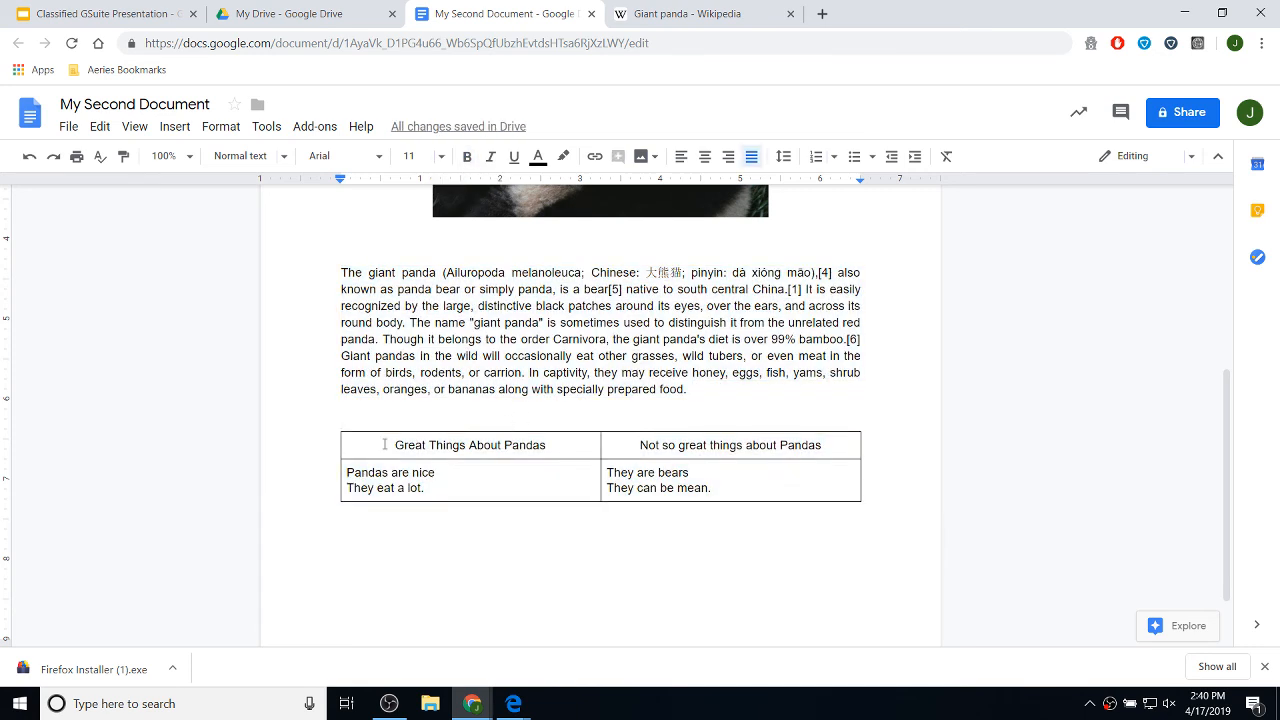
pyautogui.moveTo(394, 443); pyautogui.dragTo(749, 457)
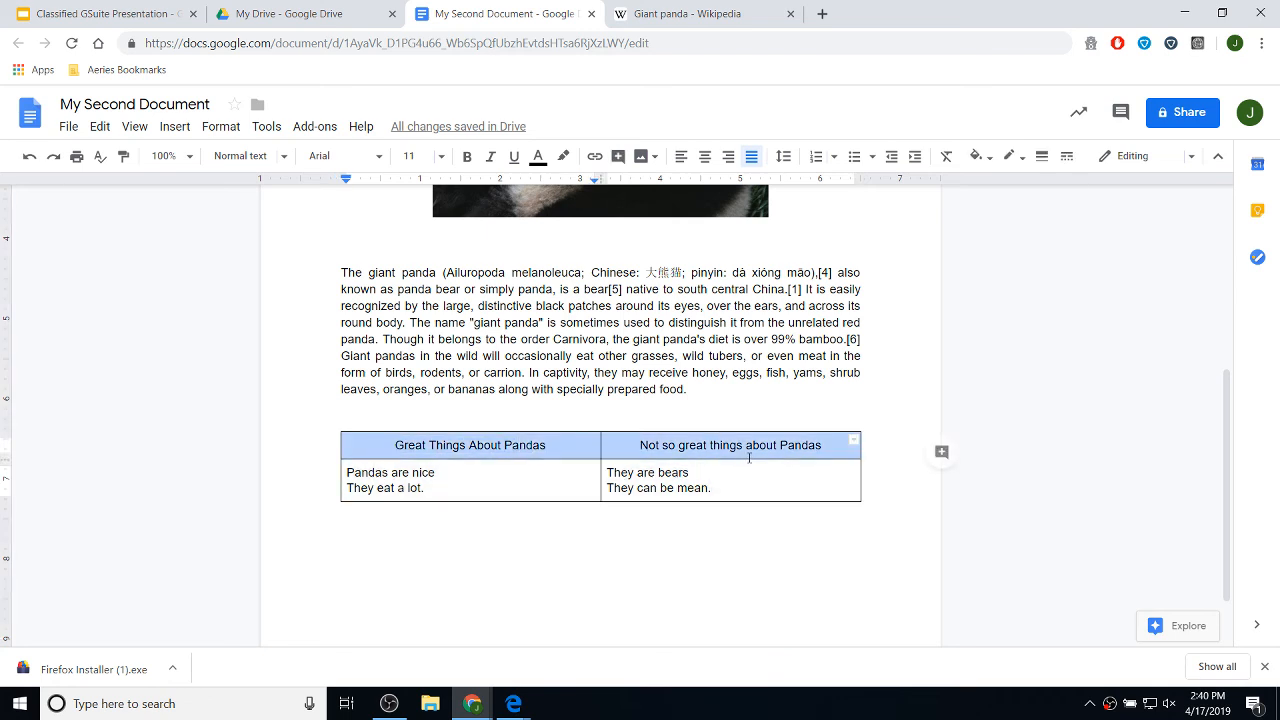
pyautogui.click(466, 156)
pyautogui.click(655, 521)
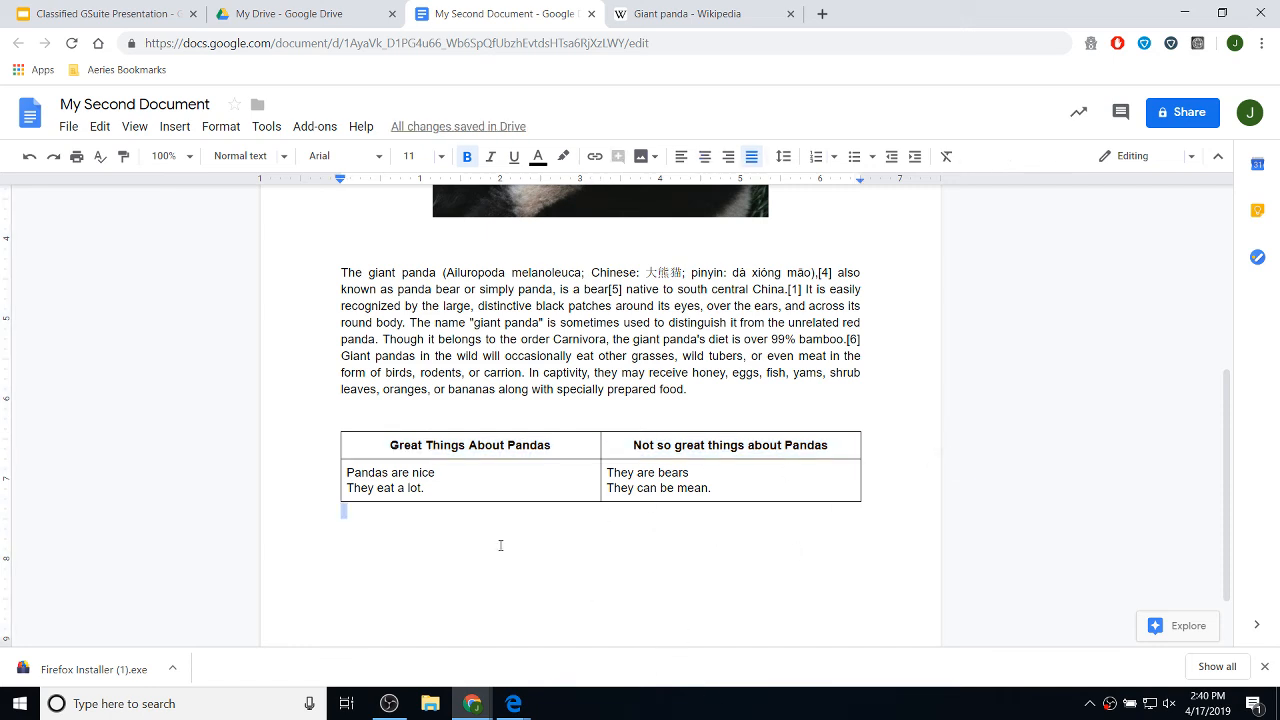
# - Centre the text in the table's second row
pyautogui.moveTo(723, 489); pyautogui.dragTo(441, 468)
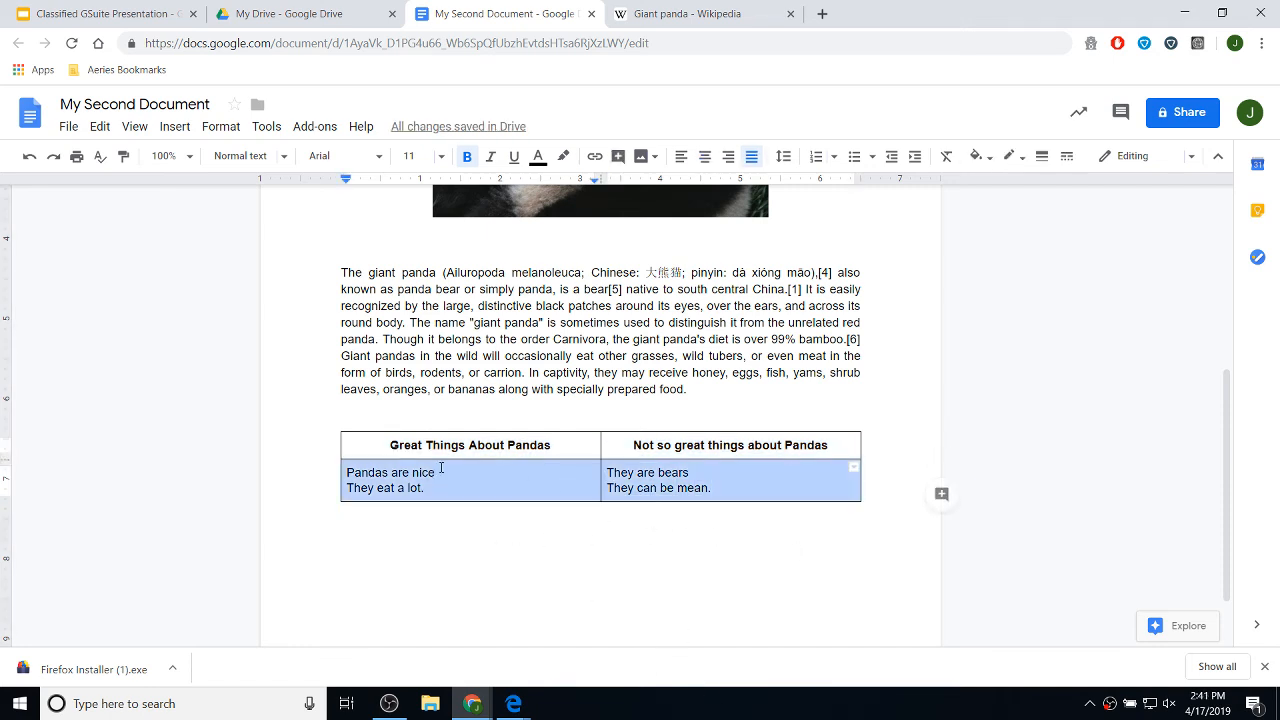
pyautogui.click(705, 157)
pyautogui.click(785, 538)
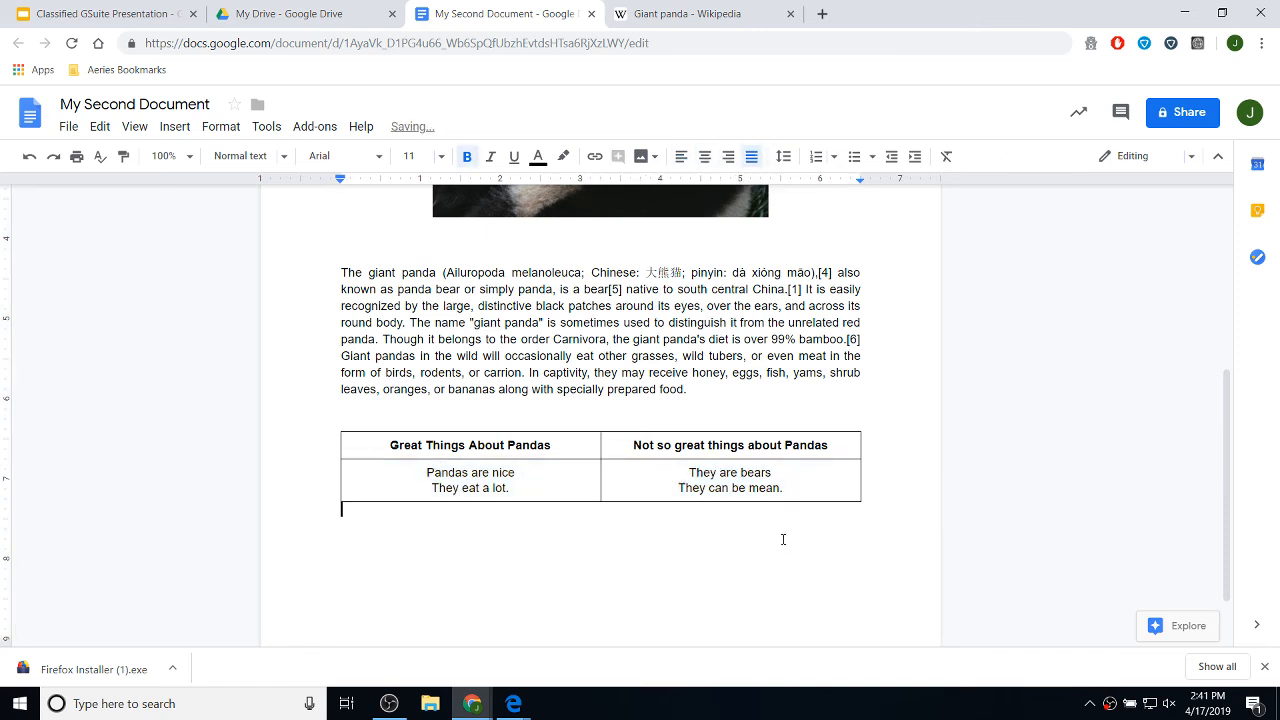
pyautogui.scroll(-1, 776, 543)
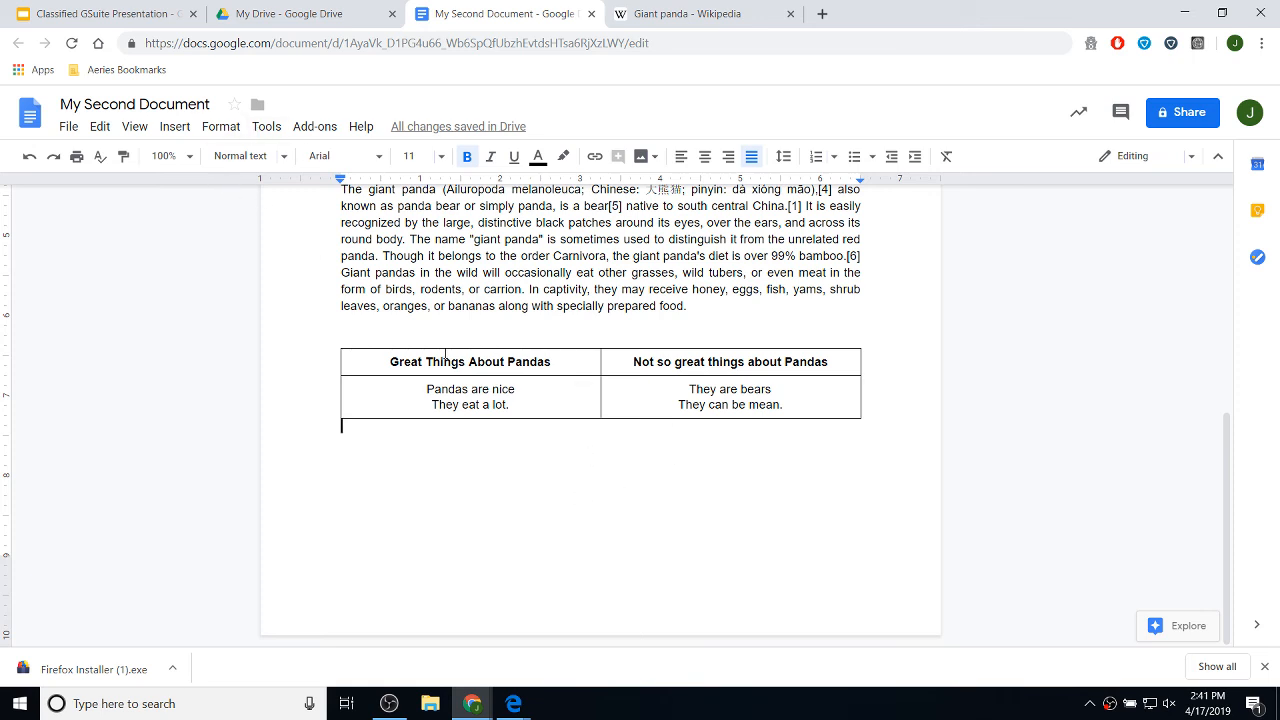
# - Set the panda table's border width to 0 pt in Table properties
pyautogui.click(347, 358)
pyautogui.rightClick(349, 367)
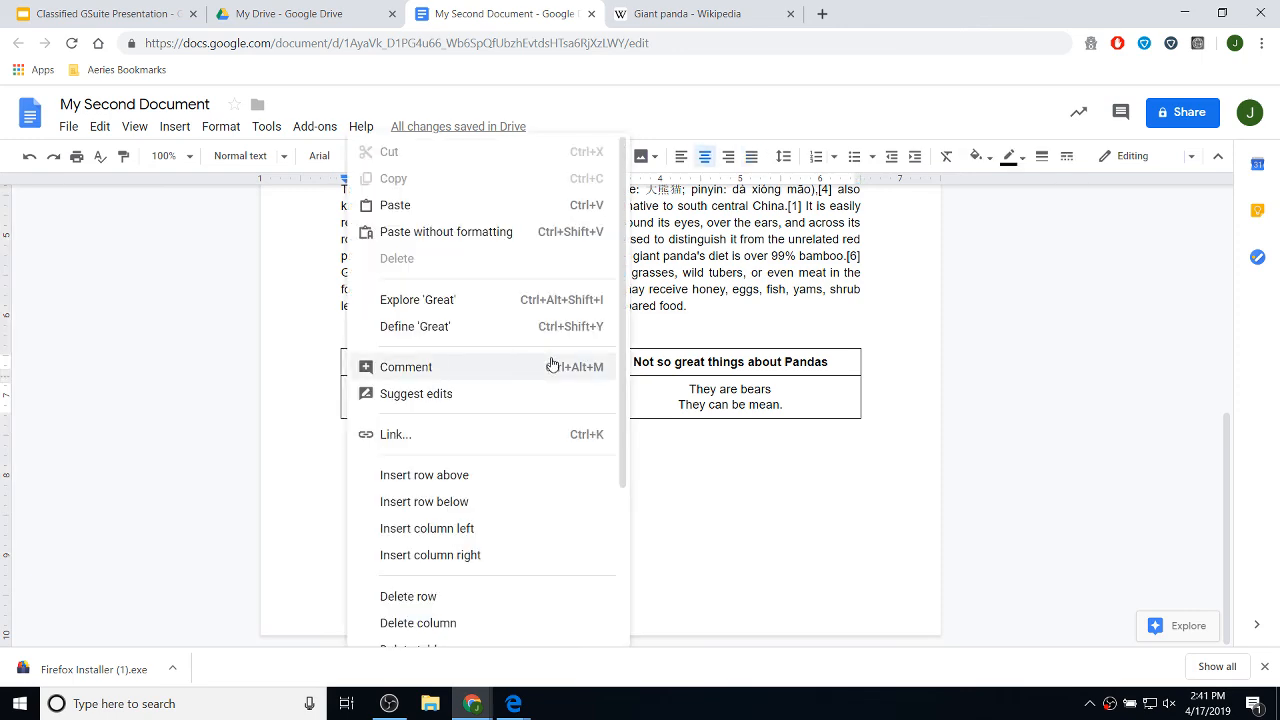
pyautogui.scroll(-3, 551, 363)
pyautogui.click(466, 541)
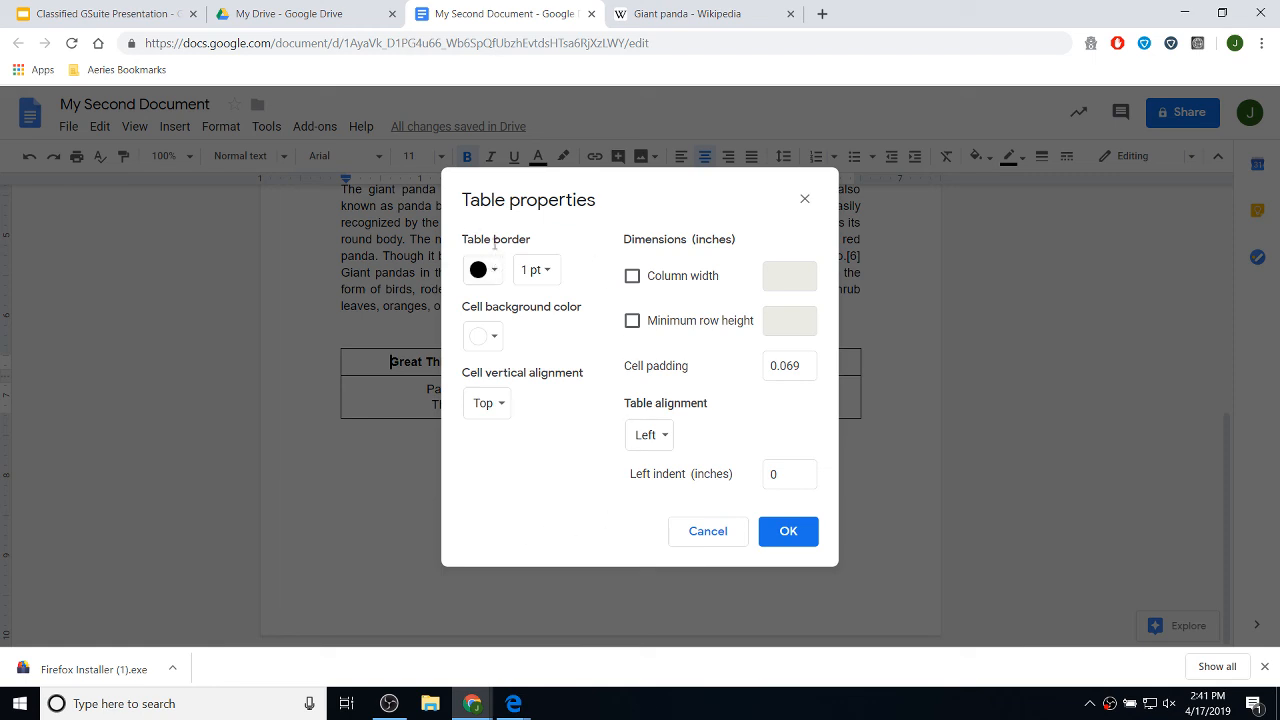
pyautogui.click(553, 278)
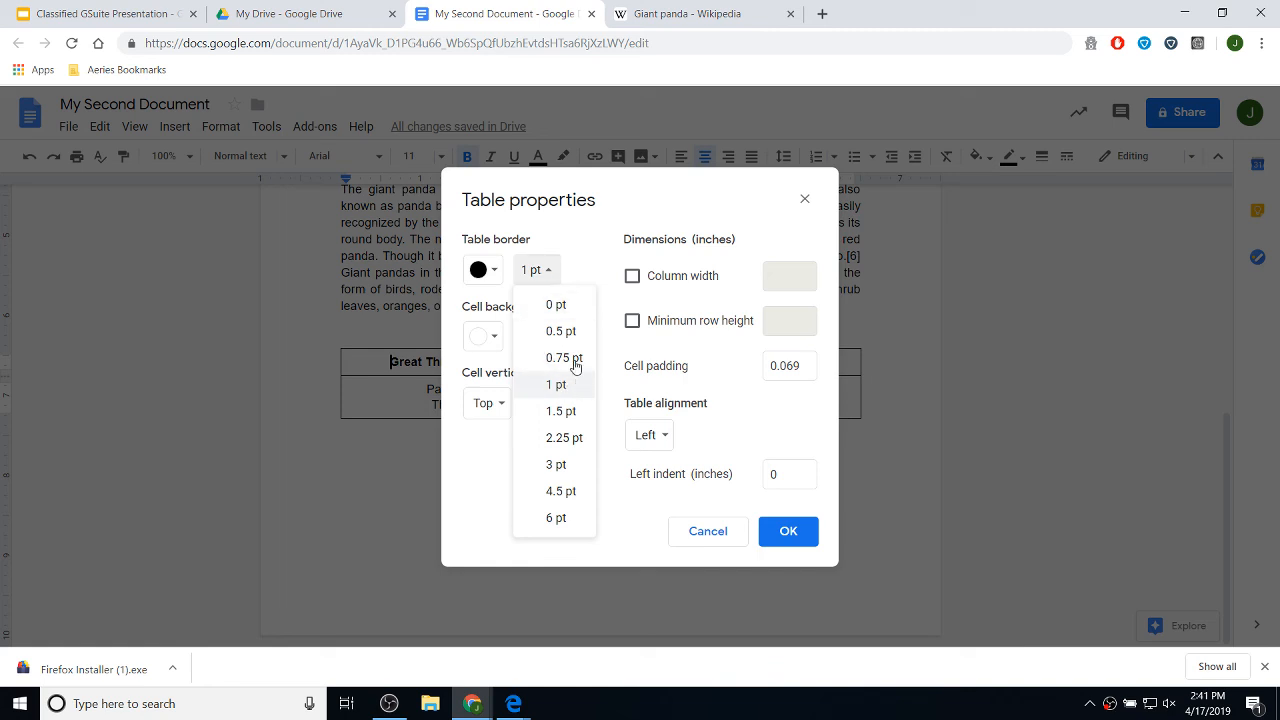
pyautogui.click(566, 306)
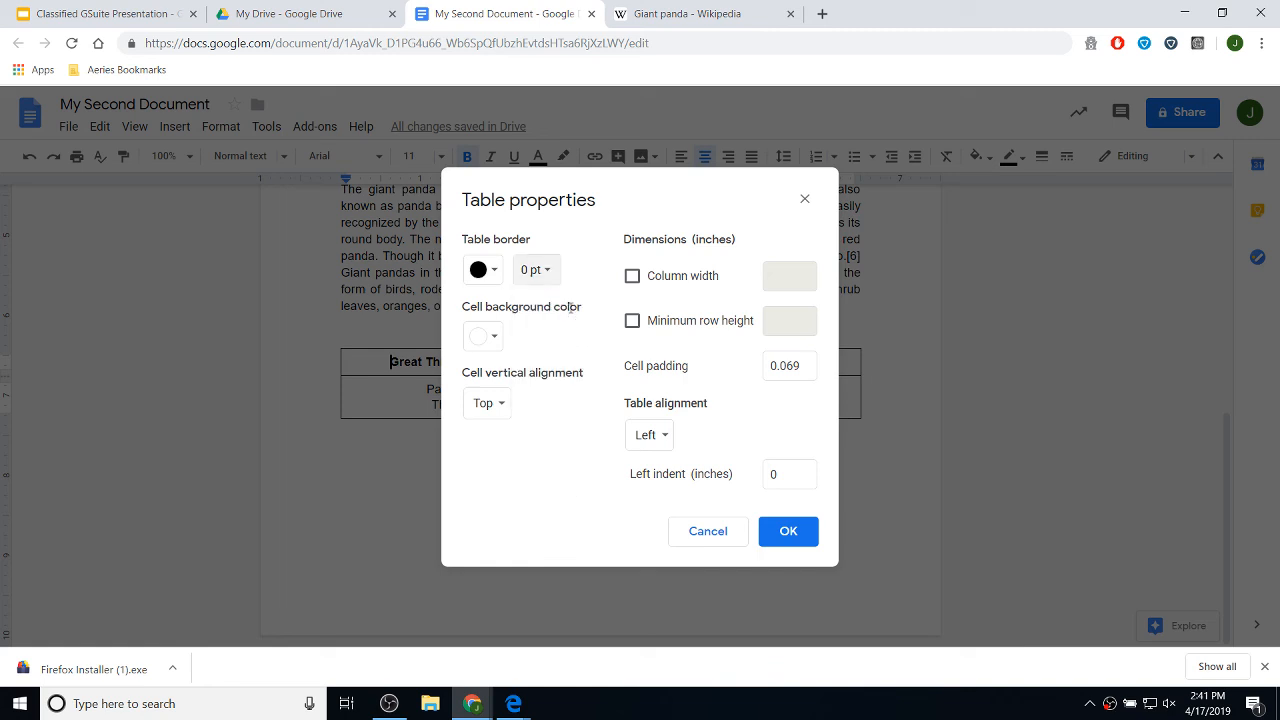
pyautogui.click(806, 530)
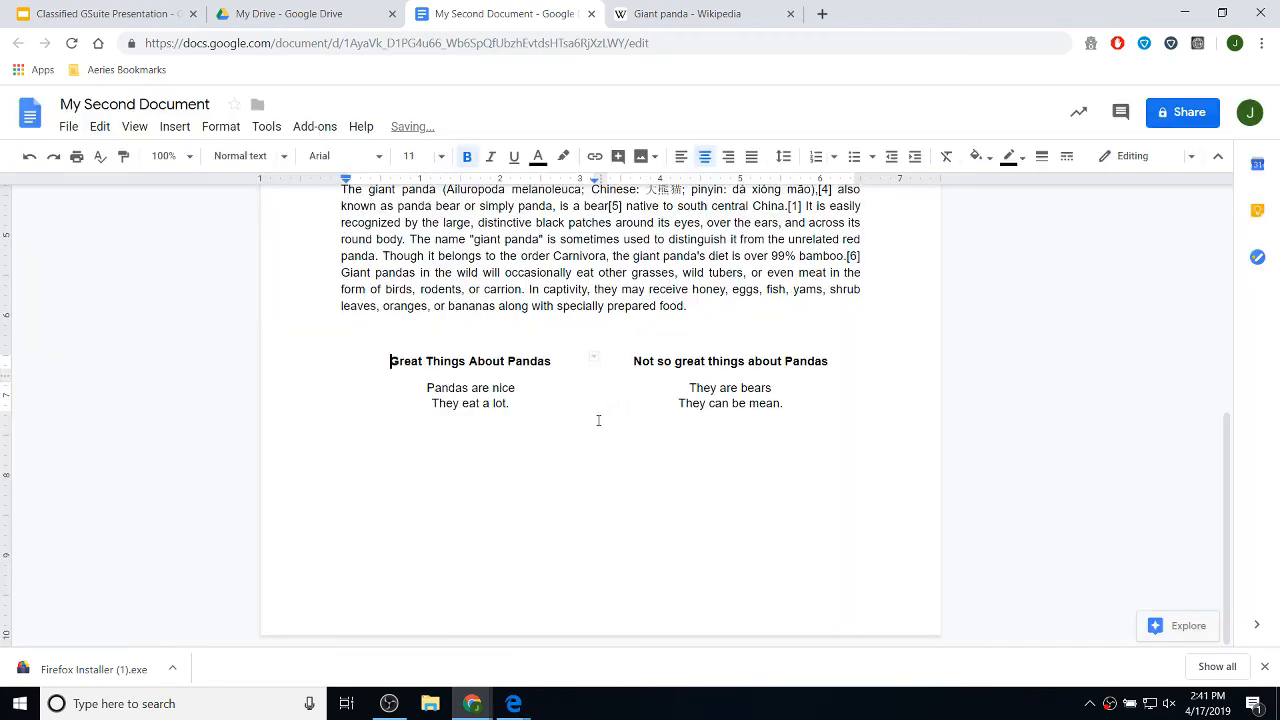
pyautogui.scroll(2, 652, 428)
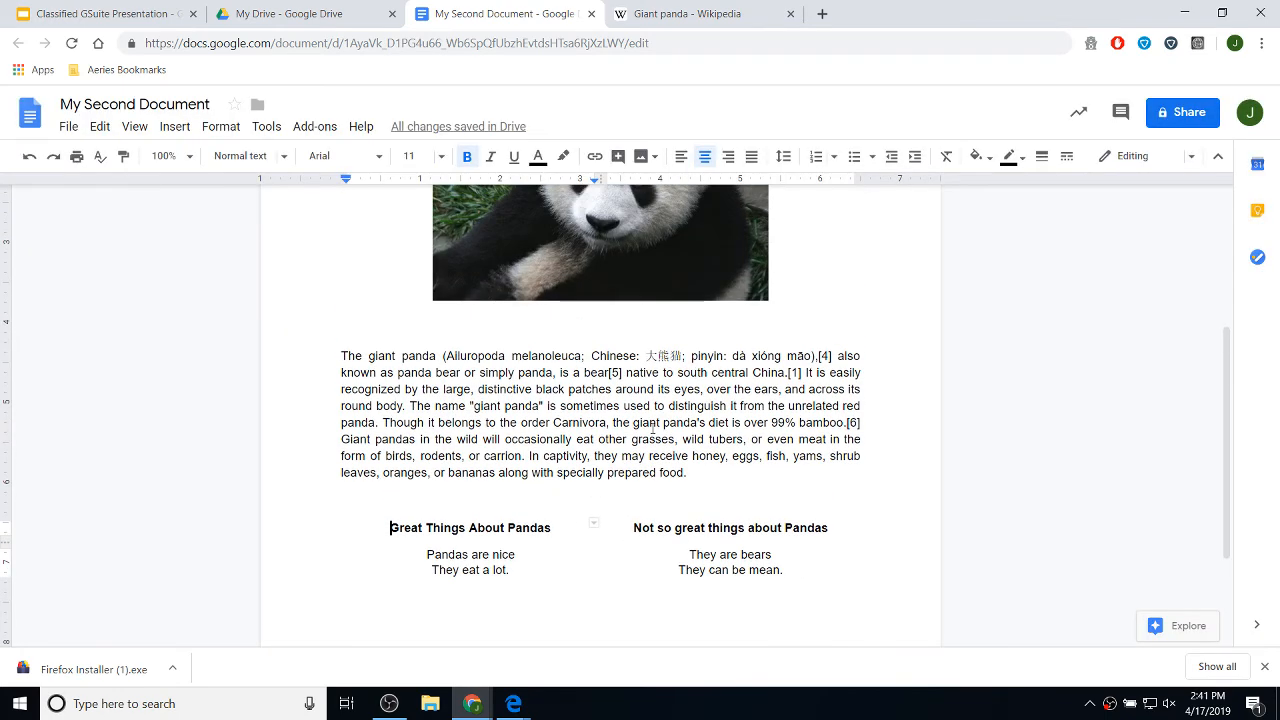
pyautogui.scroll(-2, 652, 428)
pyautogui.click(763, 505)
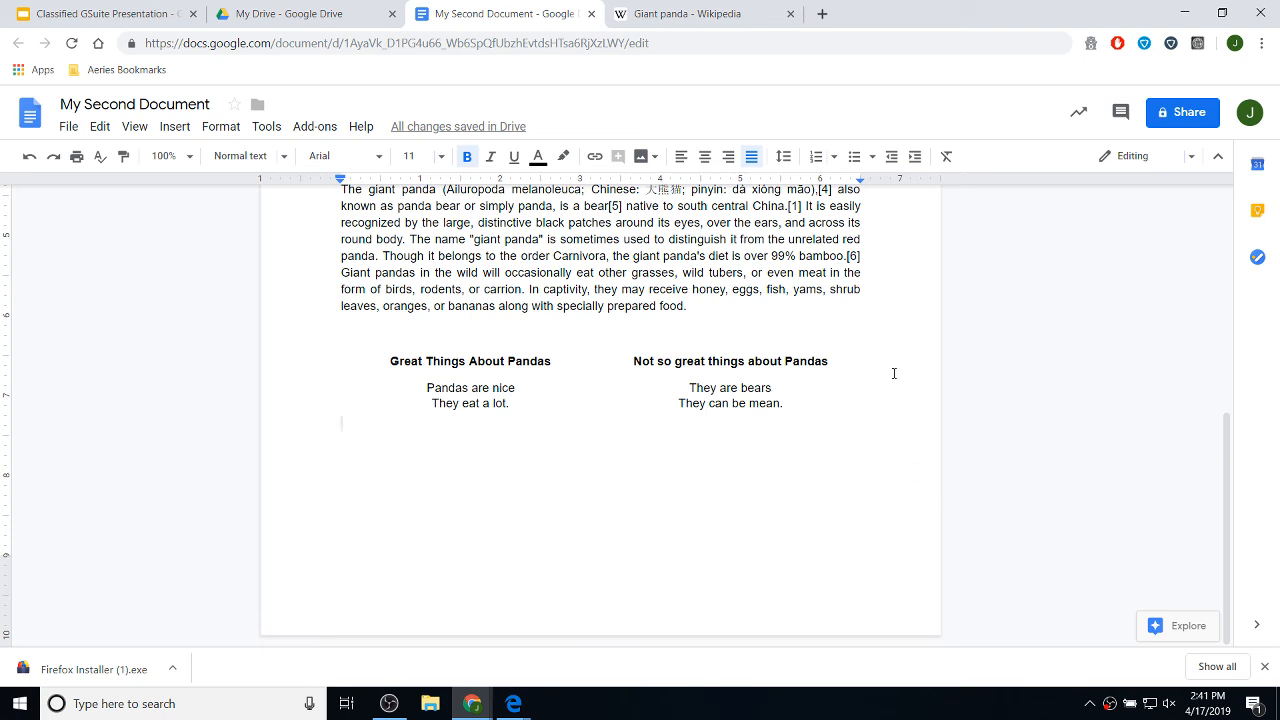
pyautogui.scroll(5, 894, 373)
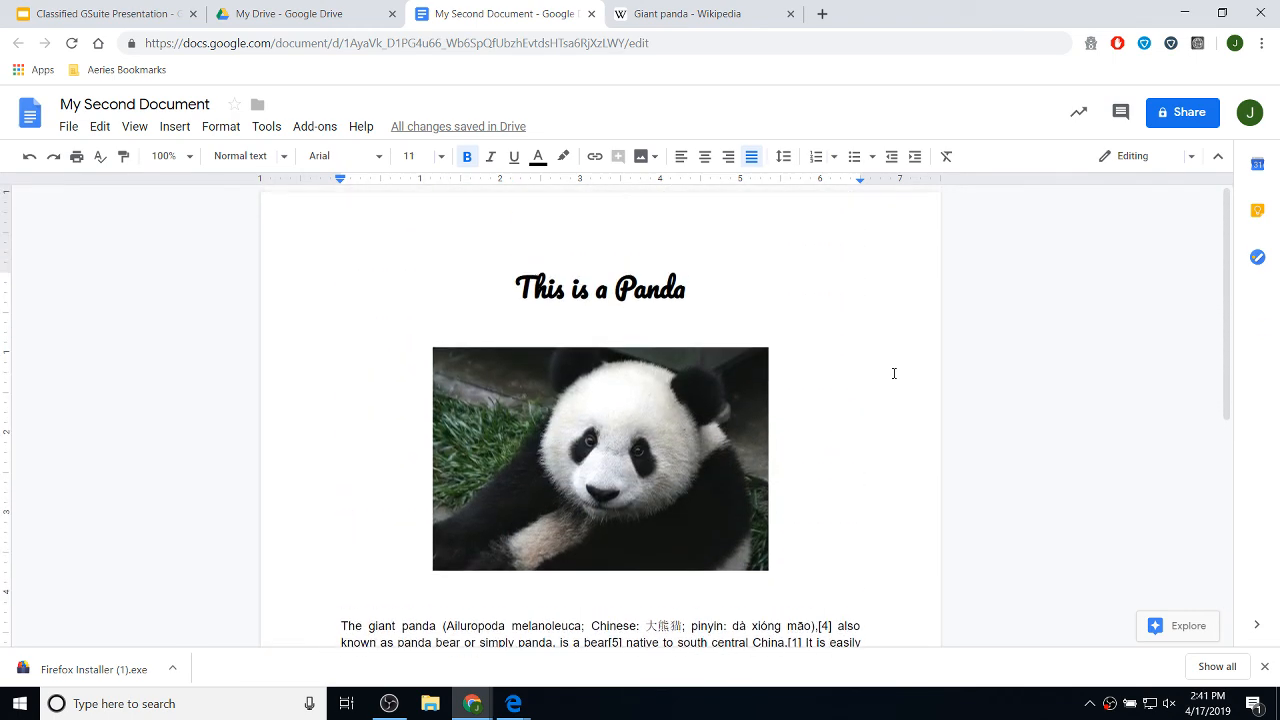
pyautogui.scroll(-5, 894, 373)
pyautogui.scroll(-1, 894, 373)
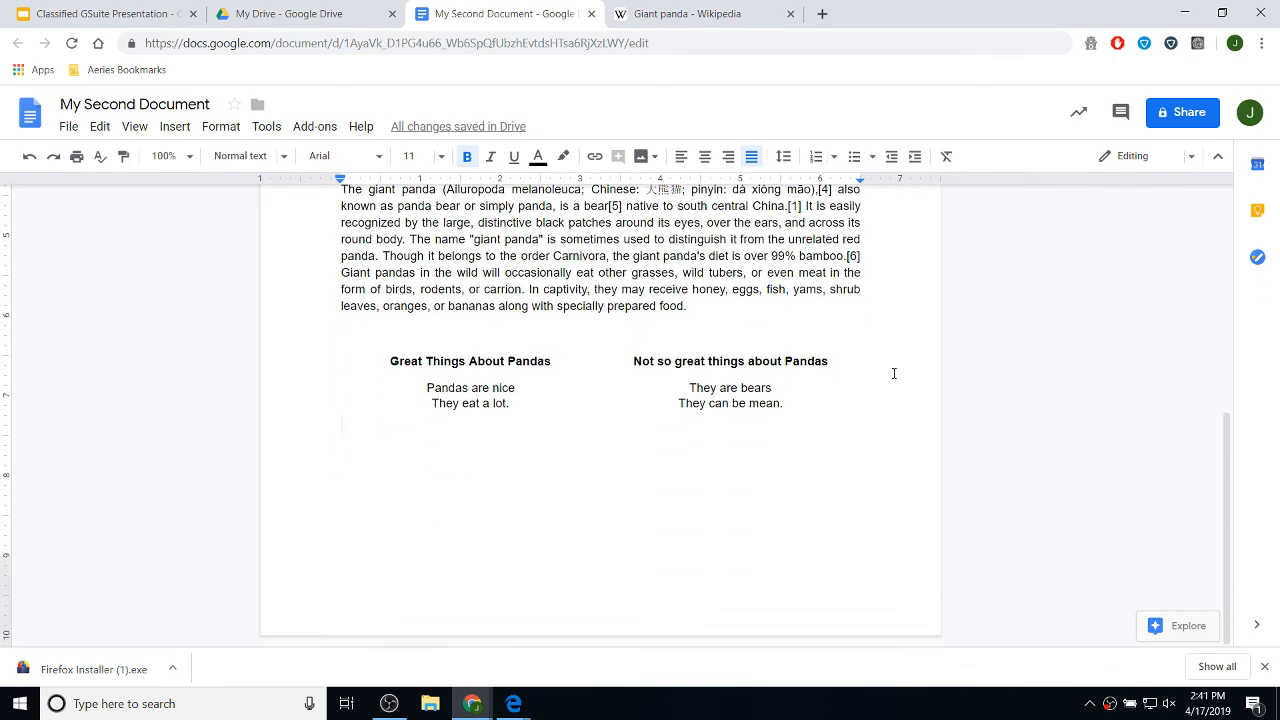
pyautogui.scroll(5, 894, 373)
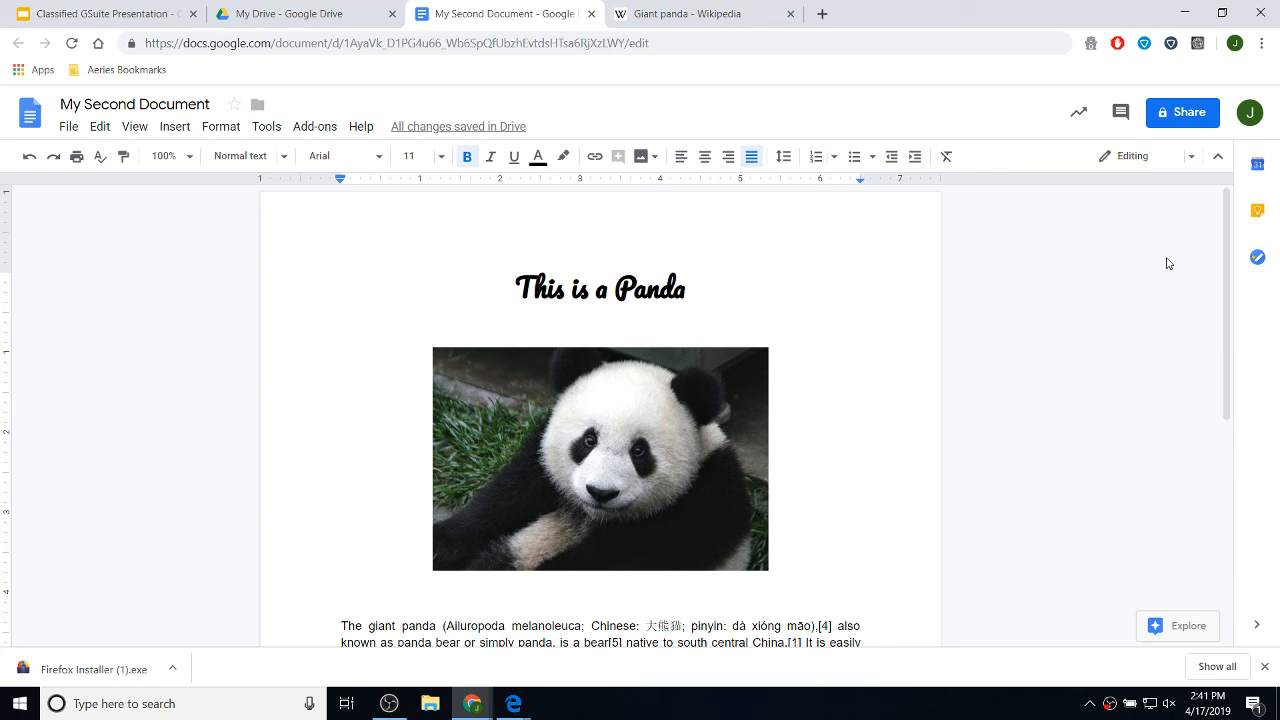
# - Share the document with a collaborator as editor, with a note asking to change the panda picture and add information
pyautogui.click(1180, 116)
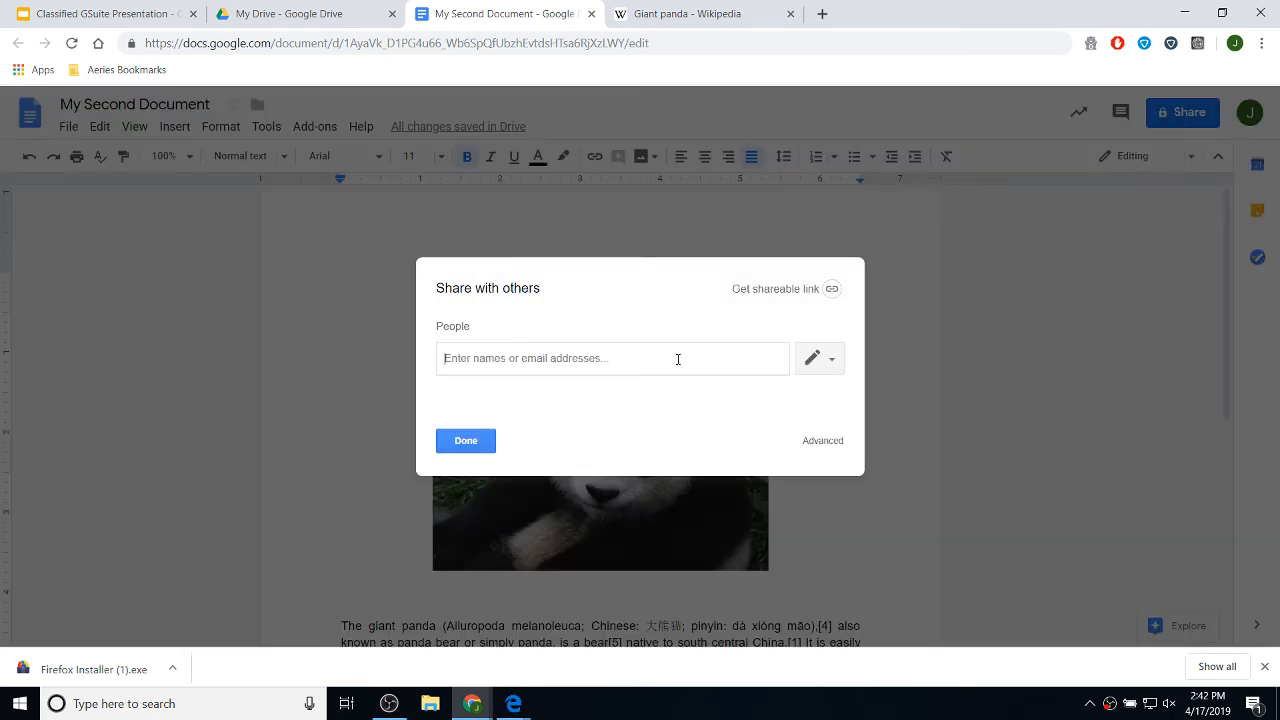
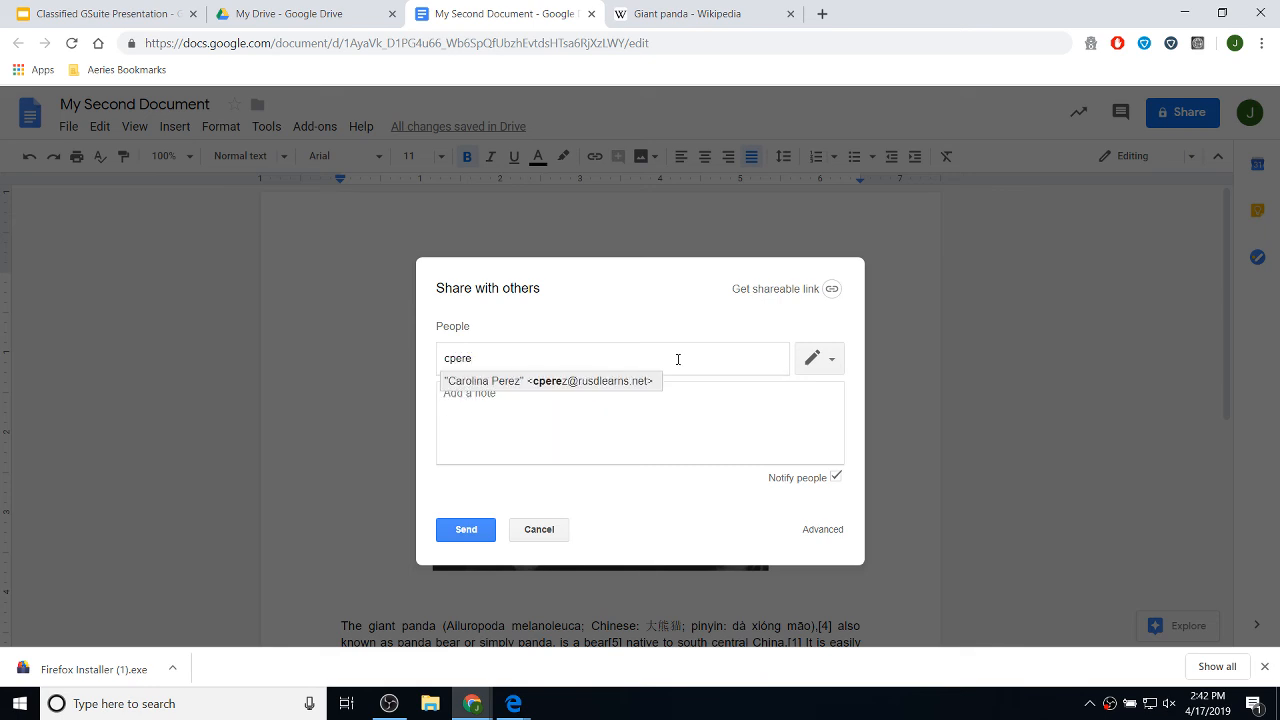
pyautogui.click(620, 385)
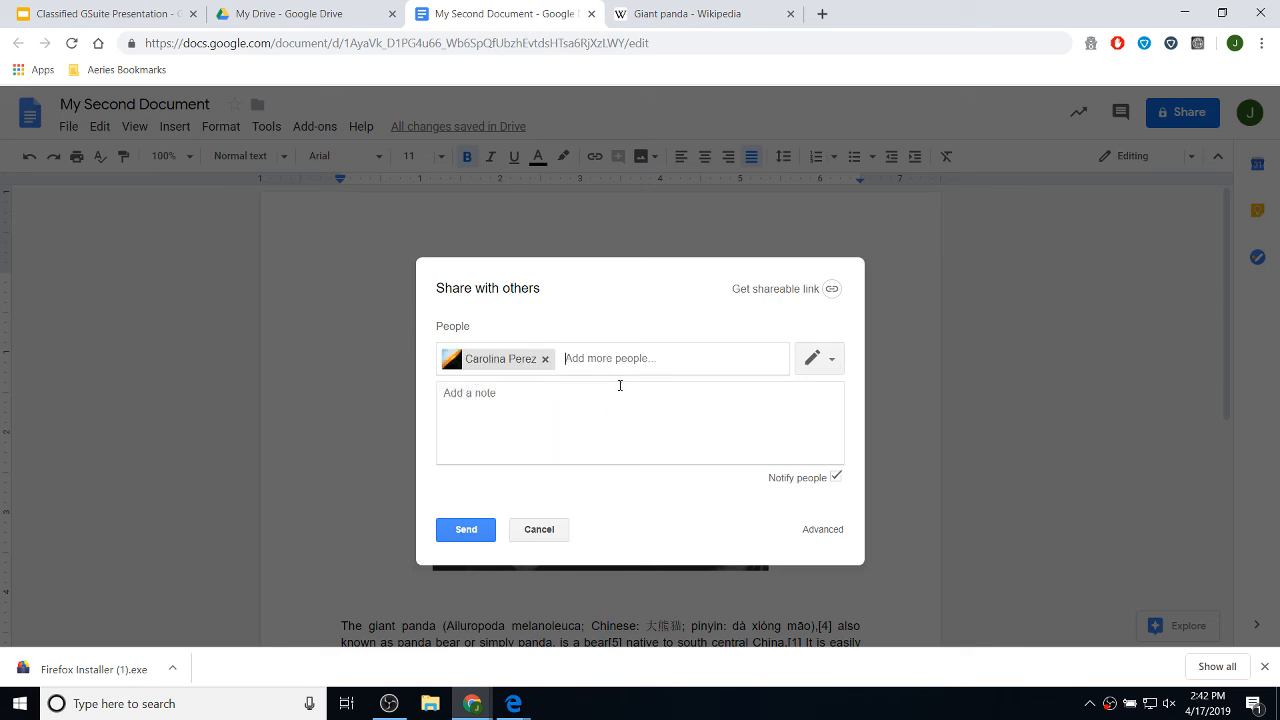
pyautogui.click(820, 362)
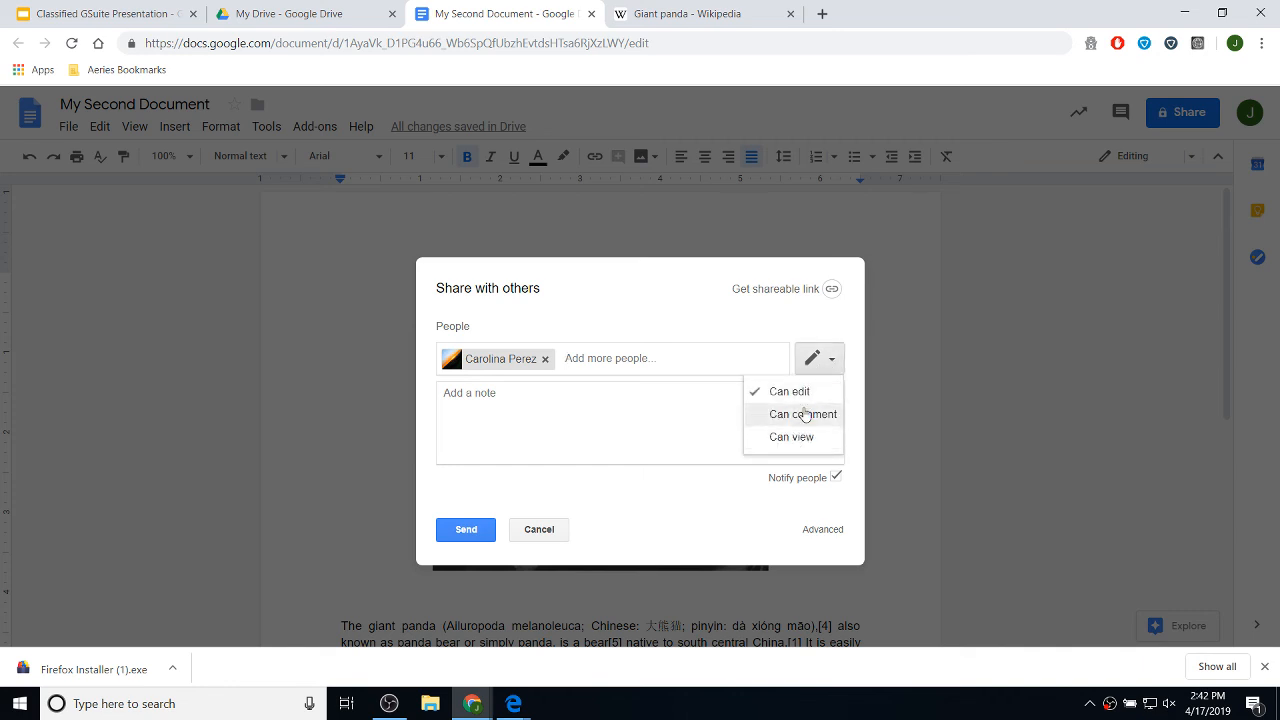
pyautogui.click(572, 406)
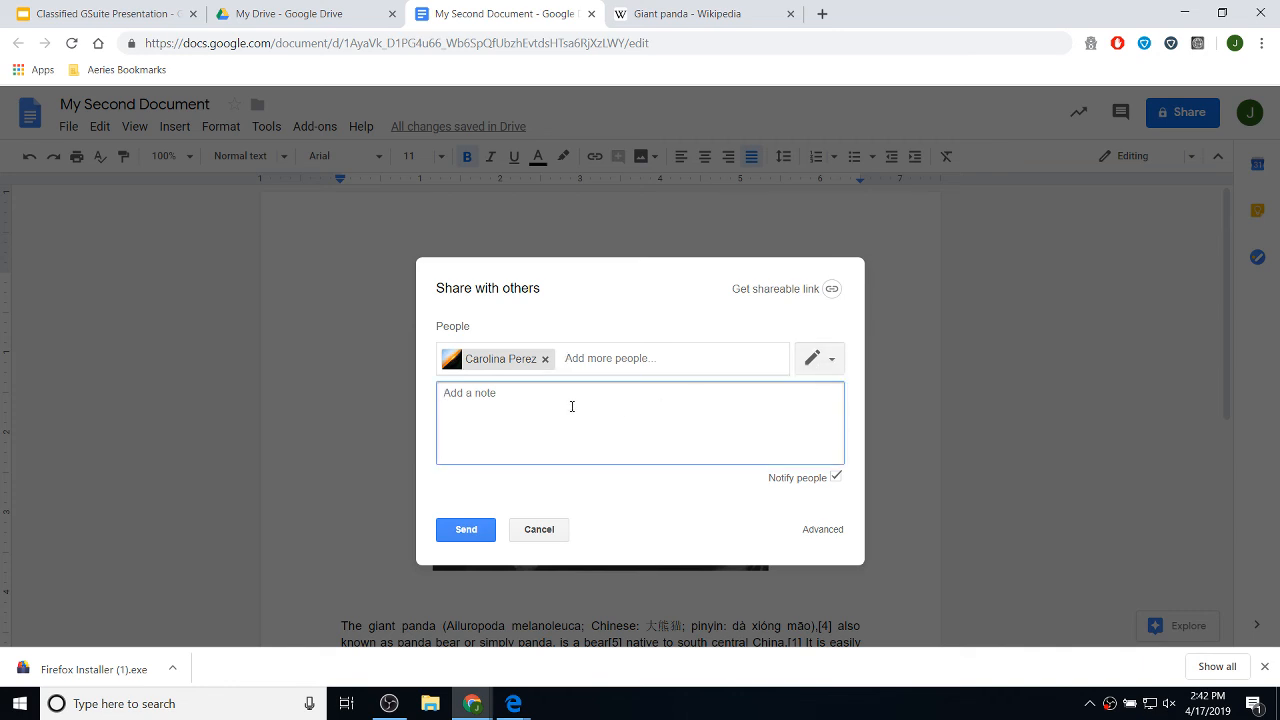
pyautogui.write('Could you please edit this doucment an')
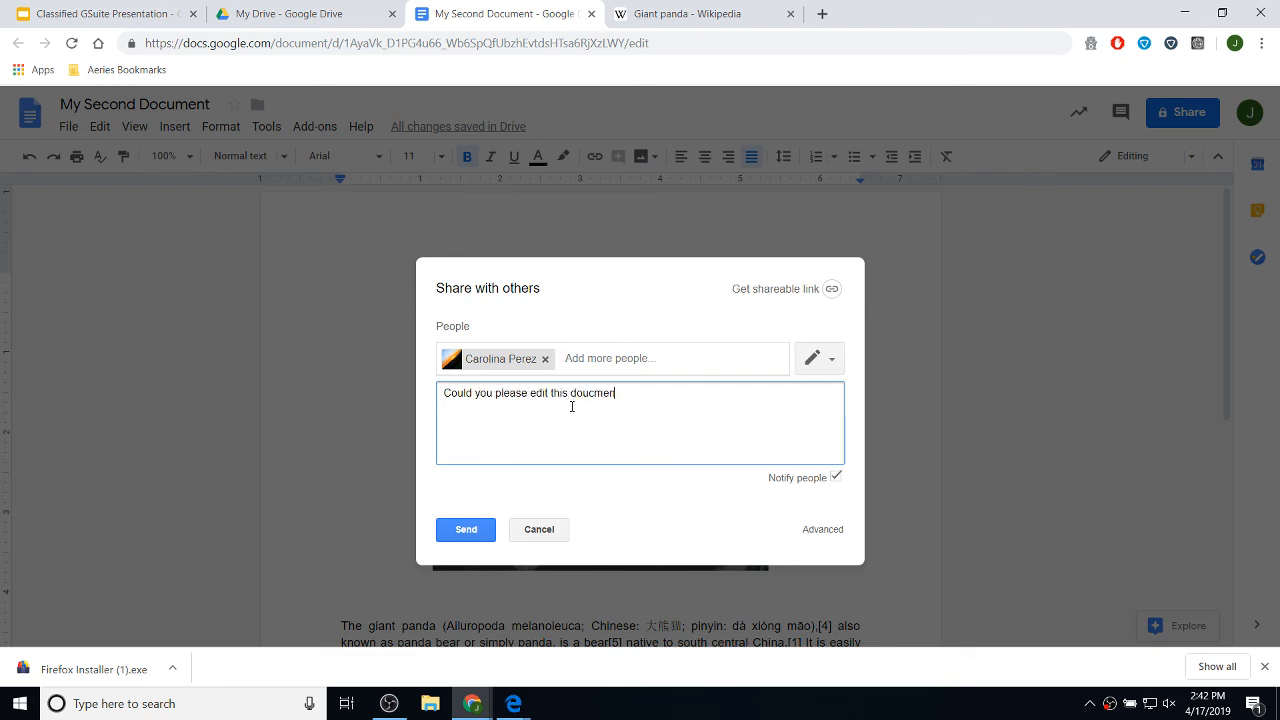
pyautogui.press('BackSpace')
pyautogui.press('BackSpace')
pyautogui.press('BackSpace')
pyautogui.press('BackSpace')
pyautogui.press('BackSpace')
pyautogui.press('BackSpace')
pyautogui.press('BackSpace')
pyautogui.press('BackSpace')
pyautogui.write('cument and change the picture of')
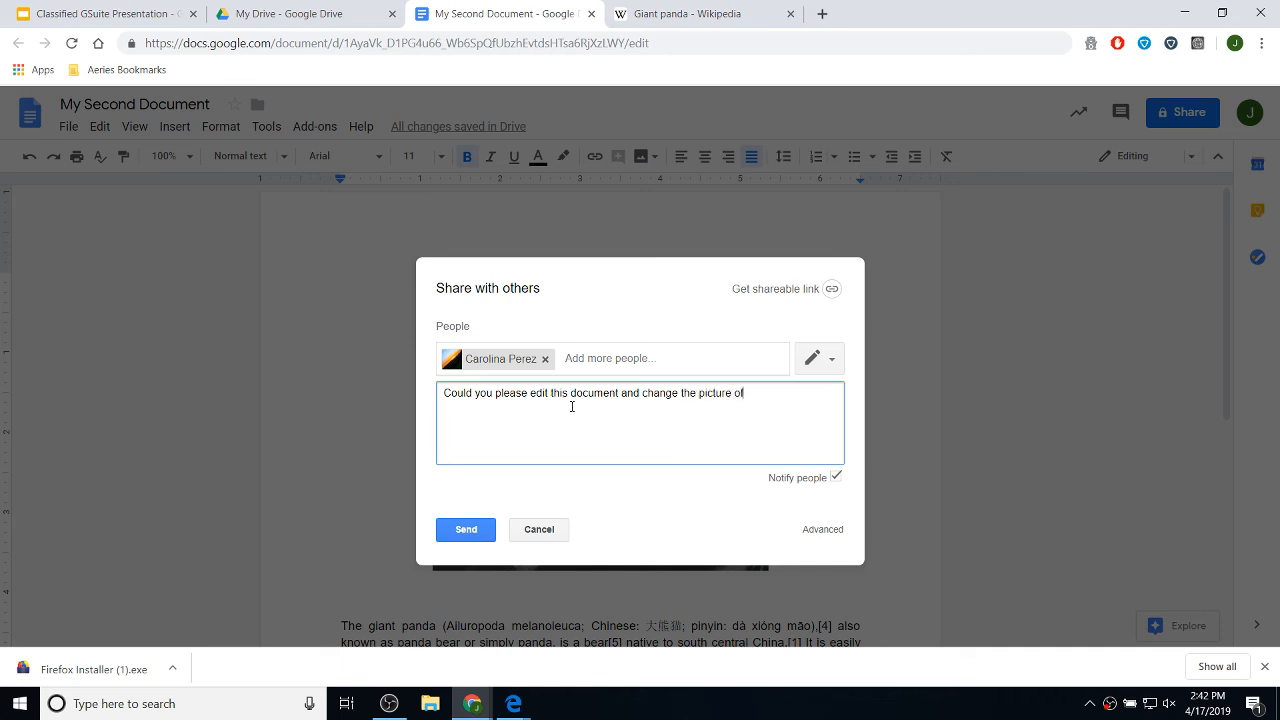
pyautogui.write(' the Panda. Also, Could you add some')
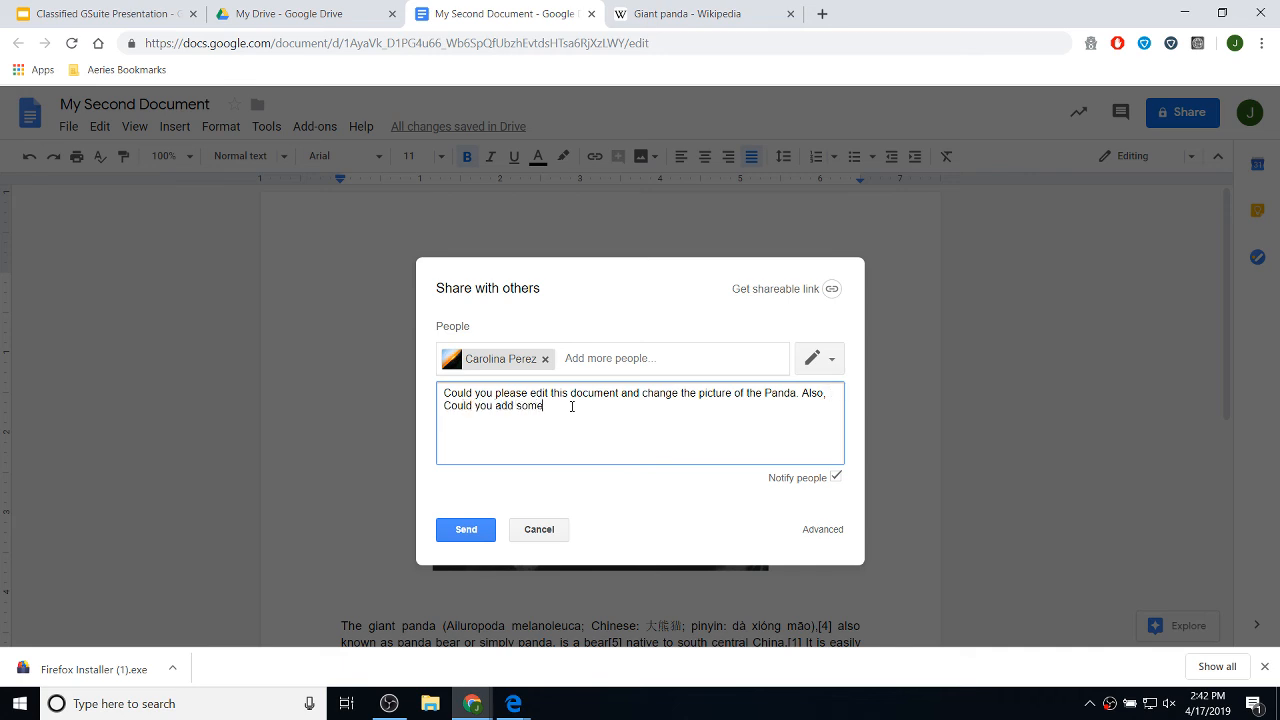
pyautogui.write(' more information about pandas in genera')
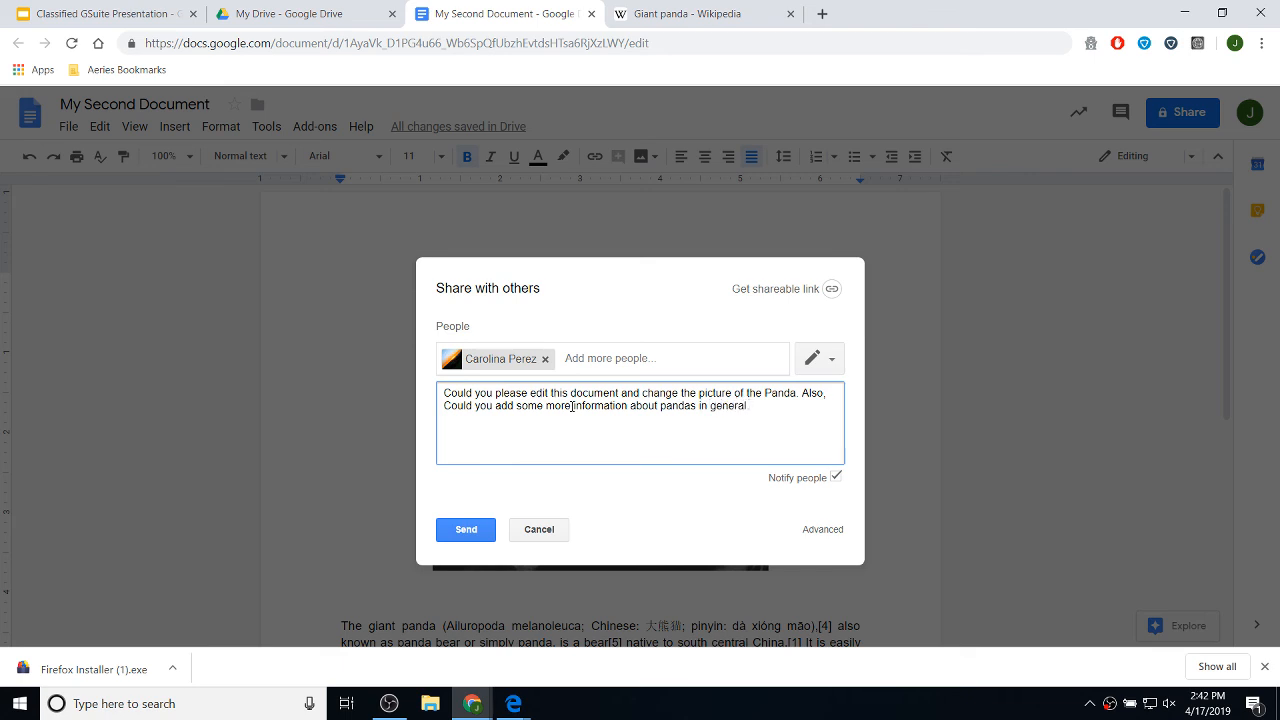
pyautogui.write('l.')
pyautogui.click(466, 534)
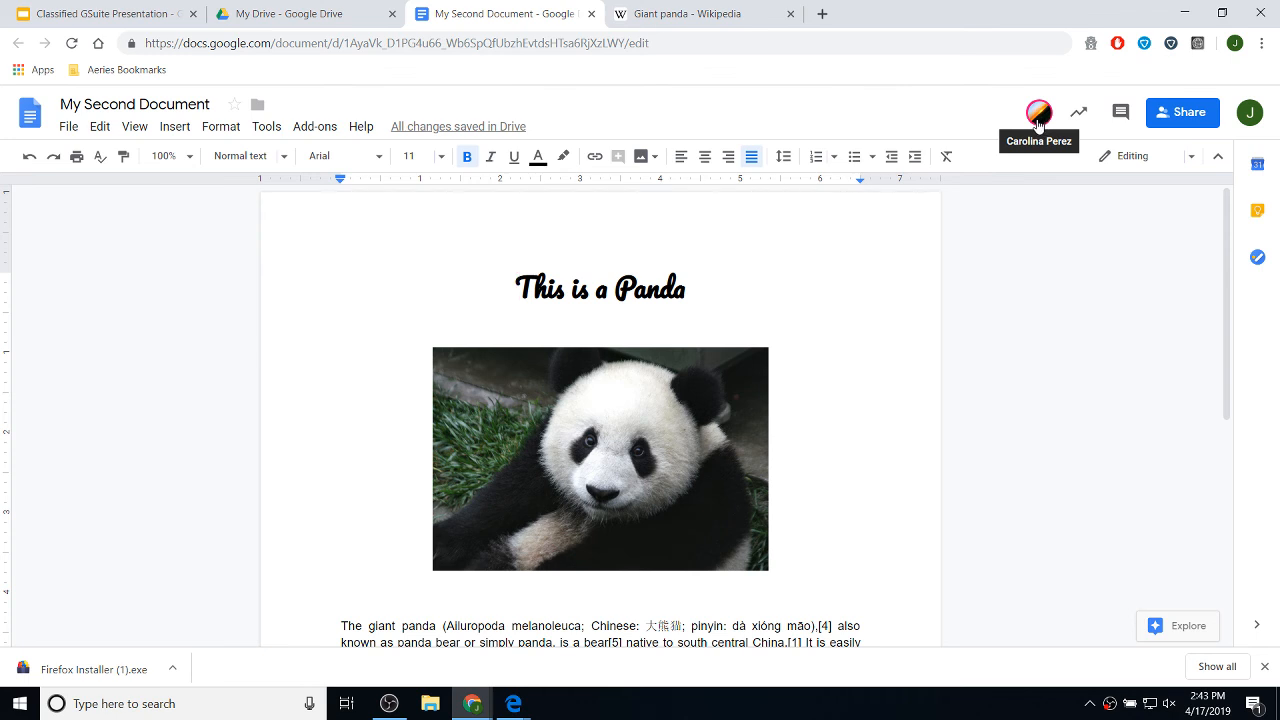
# - Jump to the collaborator's position and type 'This is great....' below the table
pyautogui.scroll(-2, 301, 237)
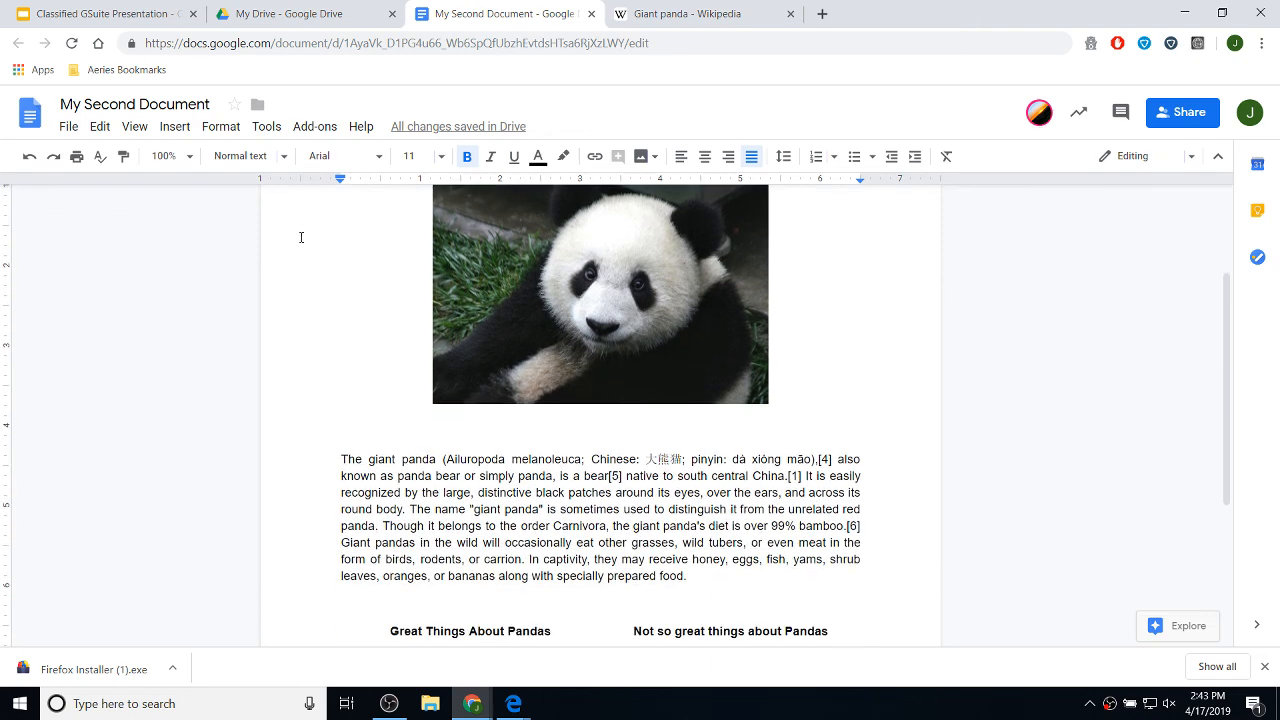
pyautogui.scroll(2, 369, 250)
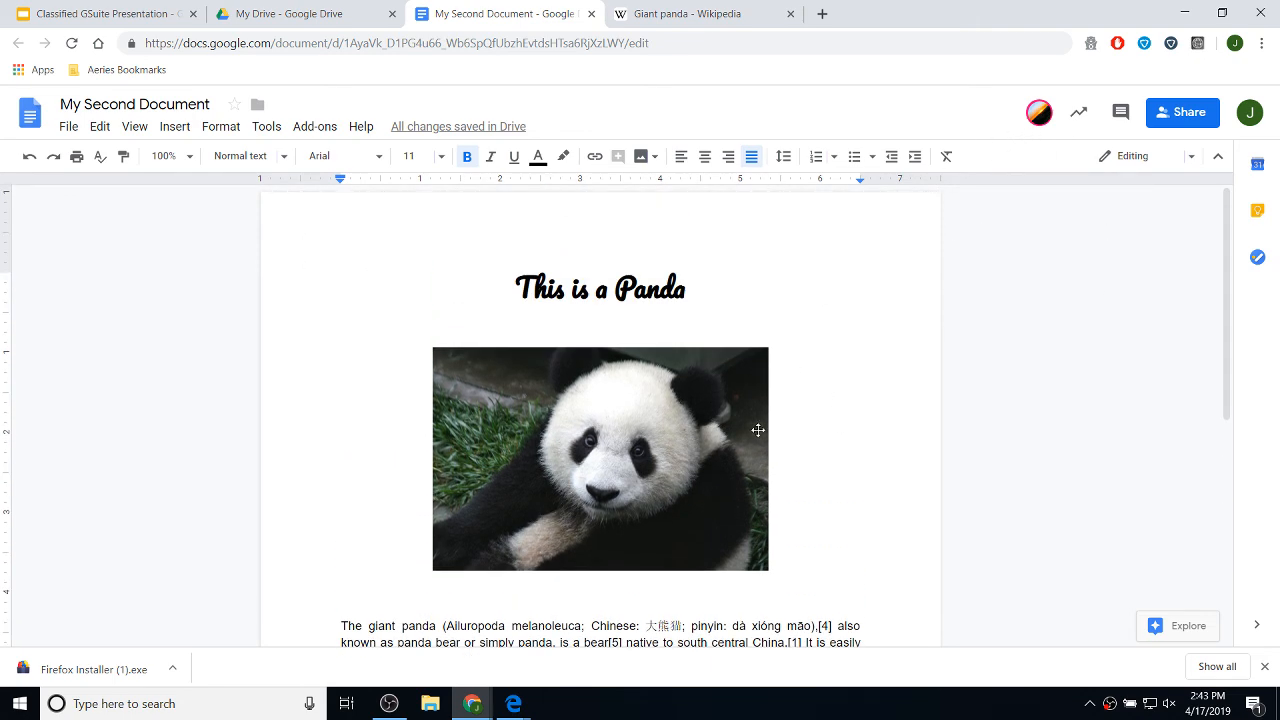
pyautogui.click(1039, 114)
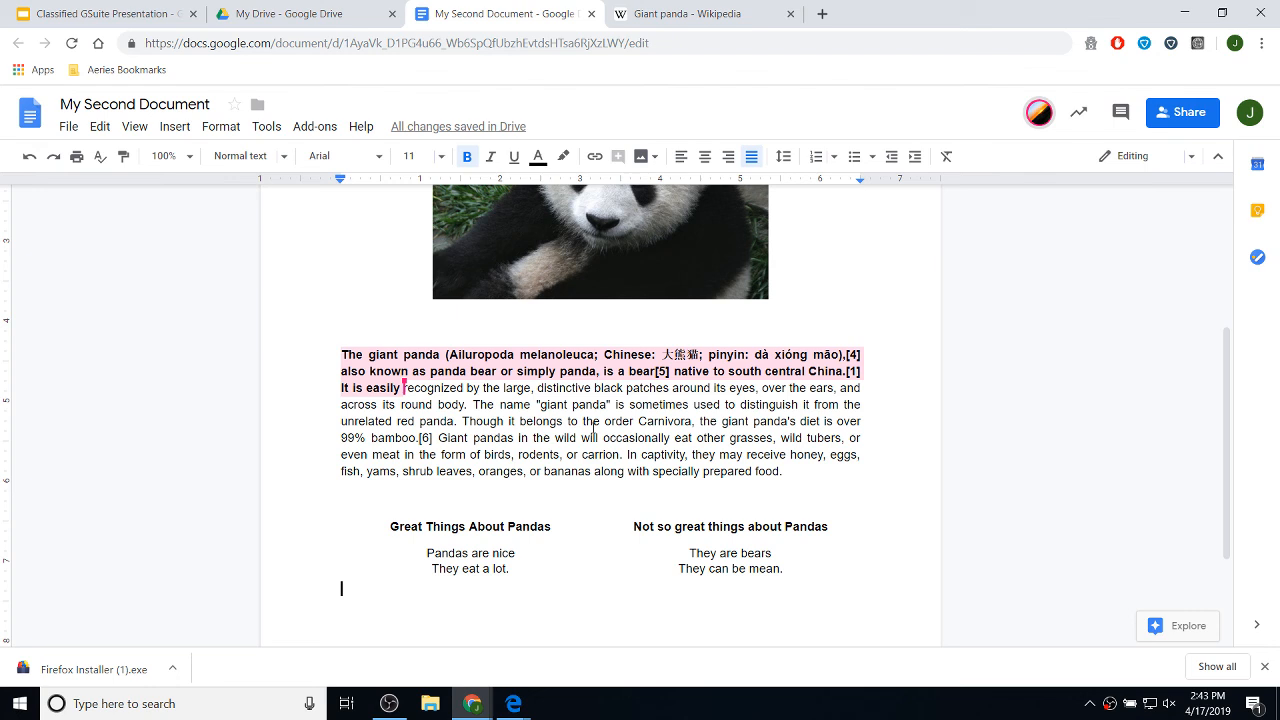
pyautogui.scroll(-3, 523, 629)
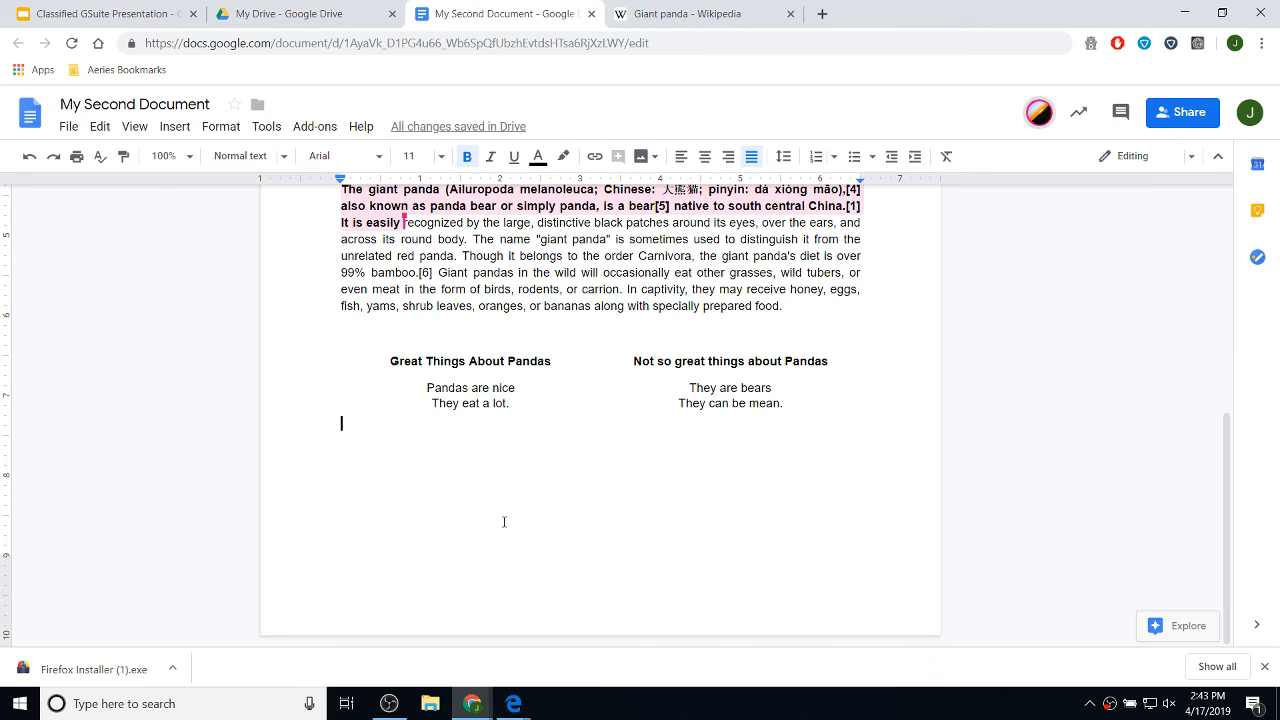
pyautogui.write('Th')
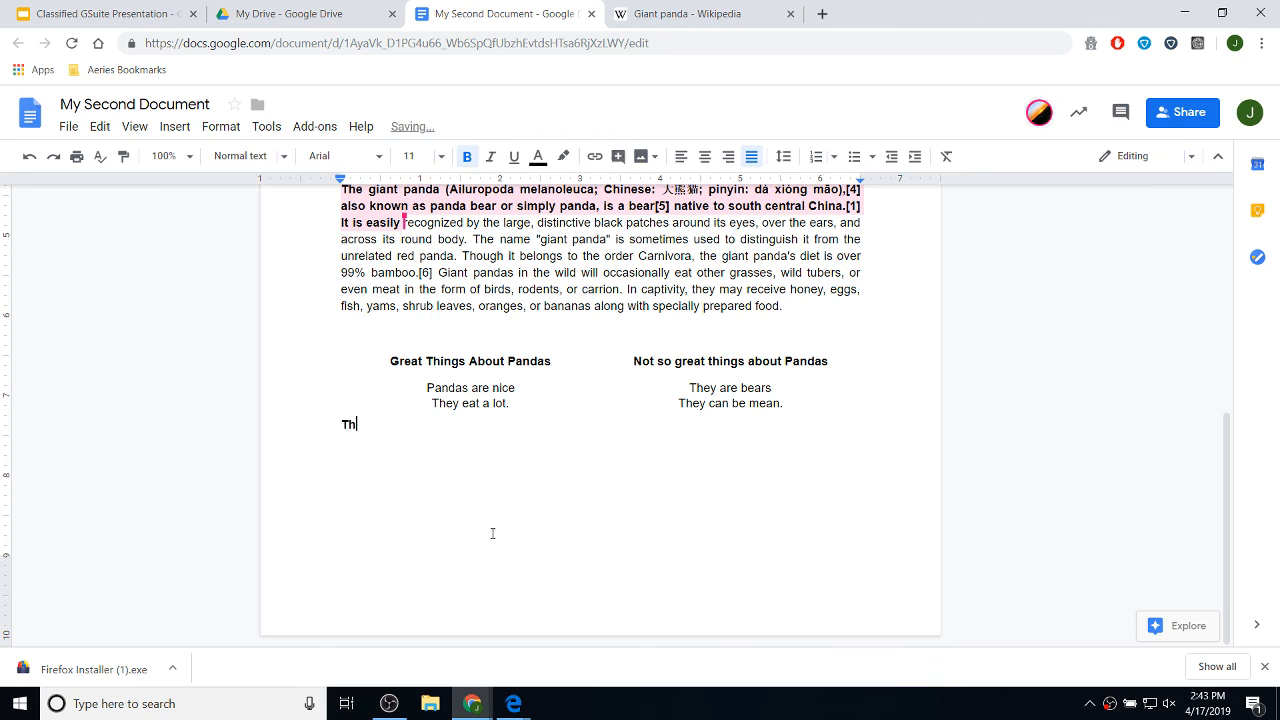
pyautogui.write('is is great....')
# - Scroll back up and select the panda image
pyautogui.scroll(2, 524, 529)
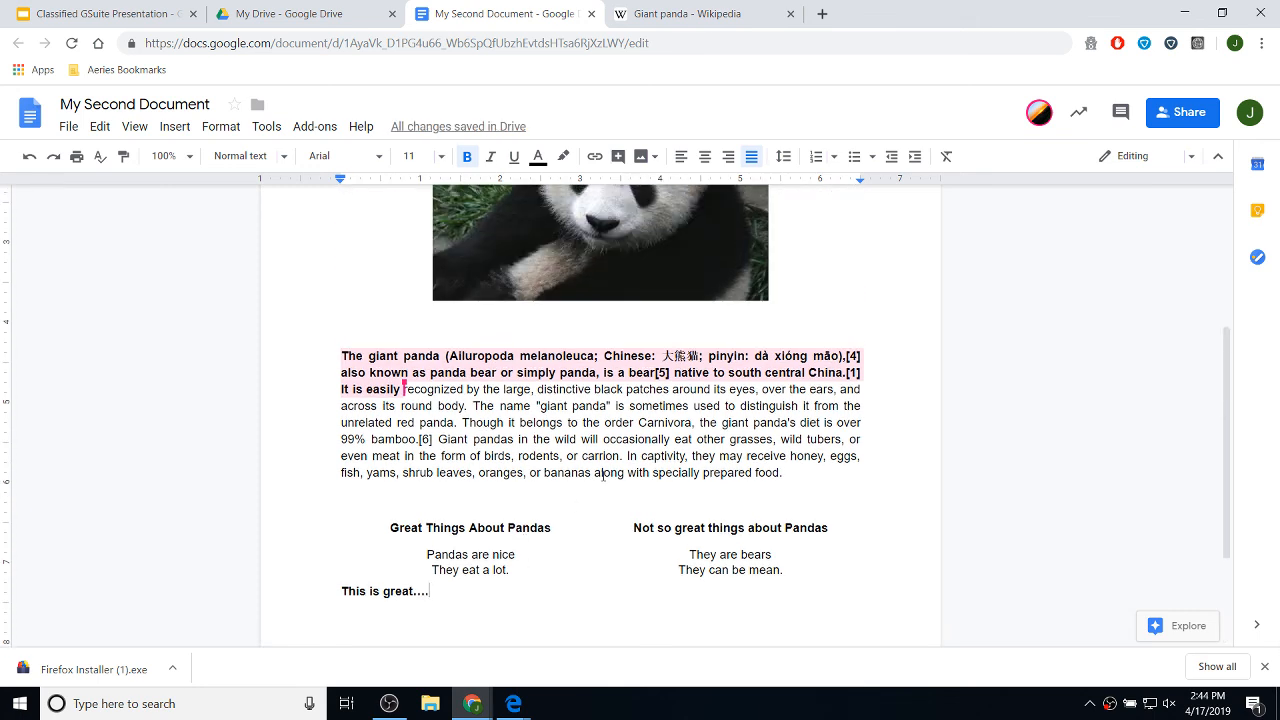
pyautogui.scroll(2, 603, 475)
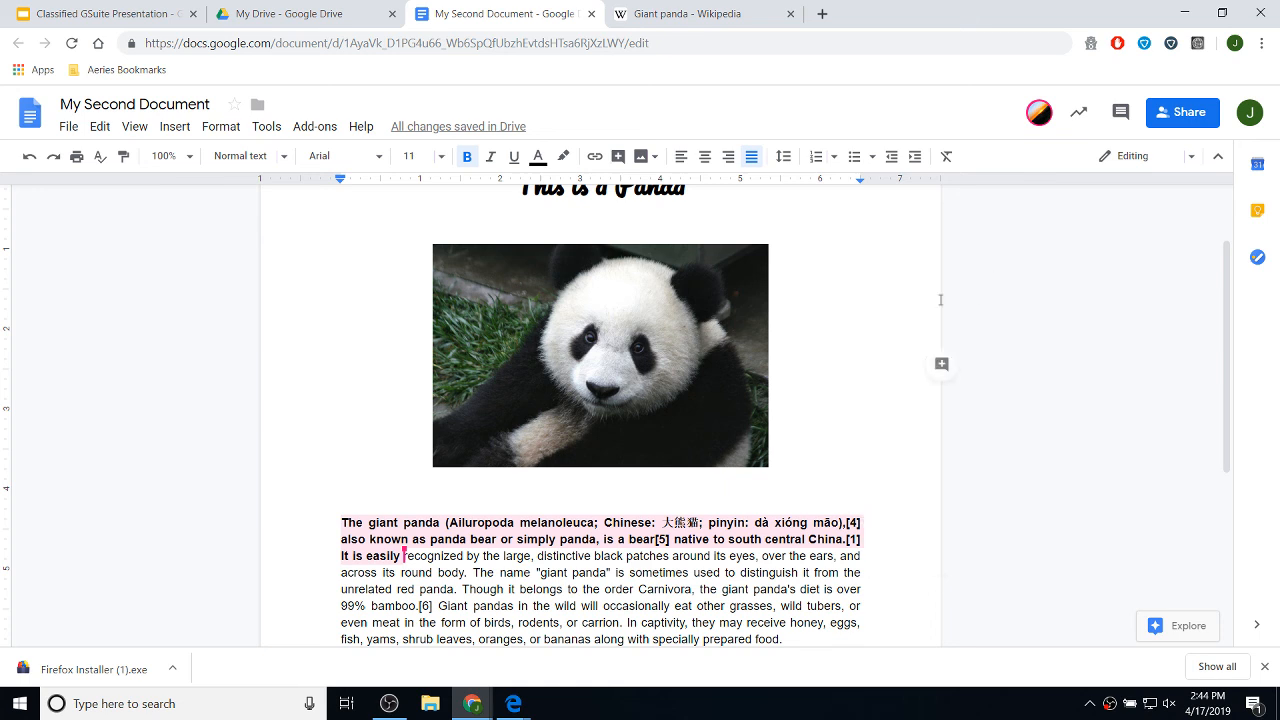
pyautogui.click(637, 332)
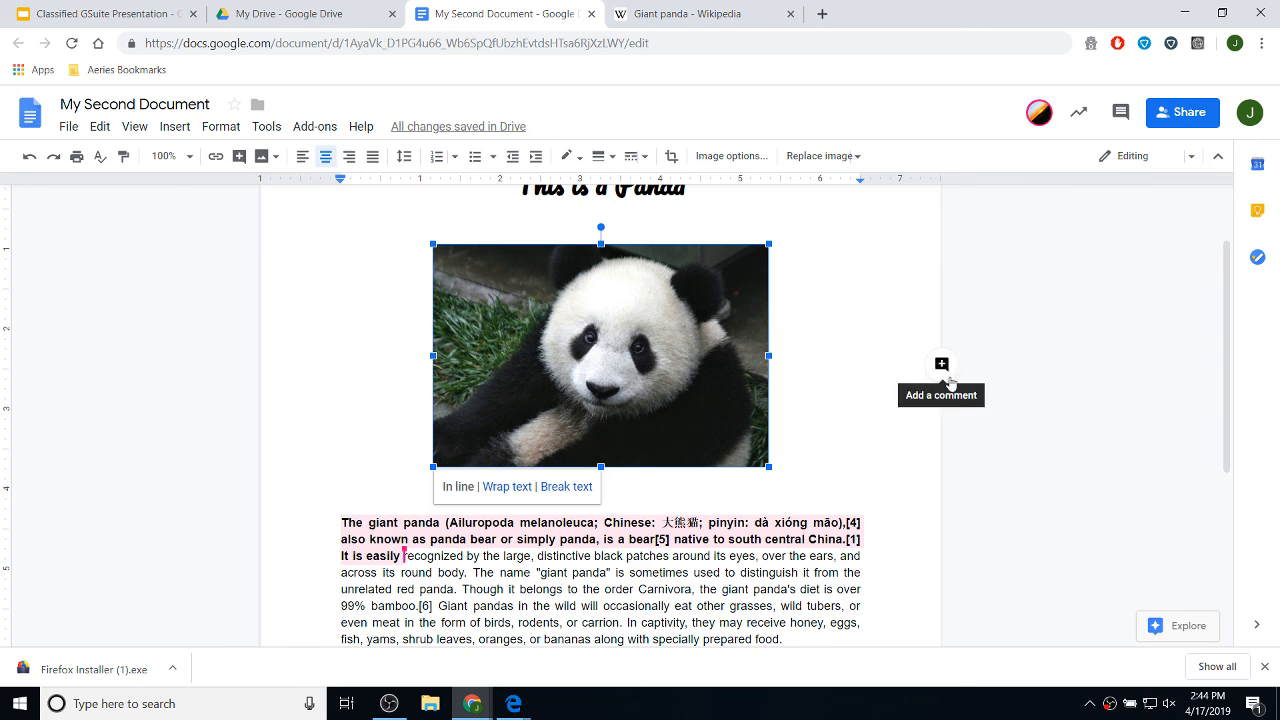
pyautogui.click(825, 480)
pyautogui.click(892, 572)
pyautogui.click(814, 572)
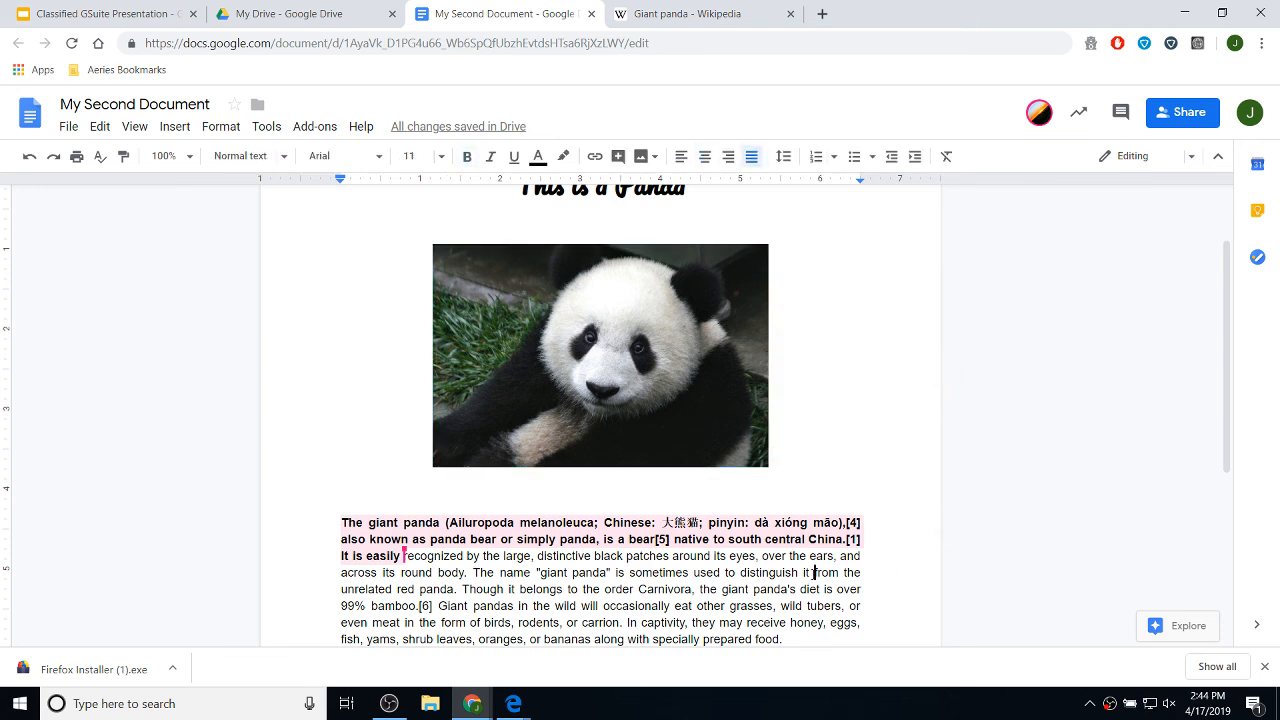
pyautogui.click(871, 410)
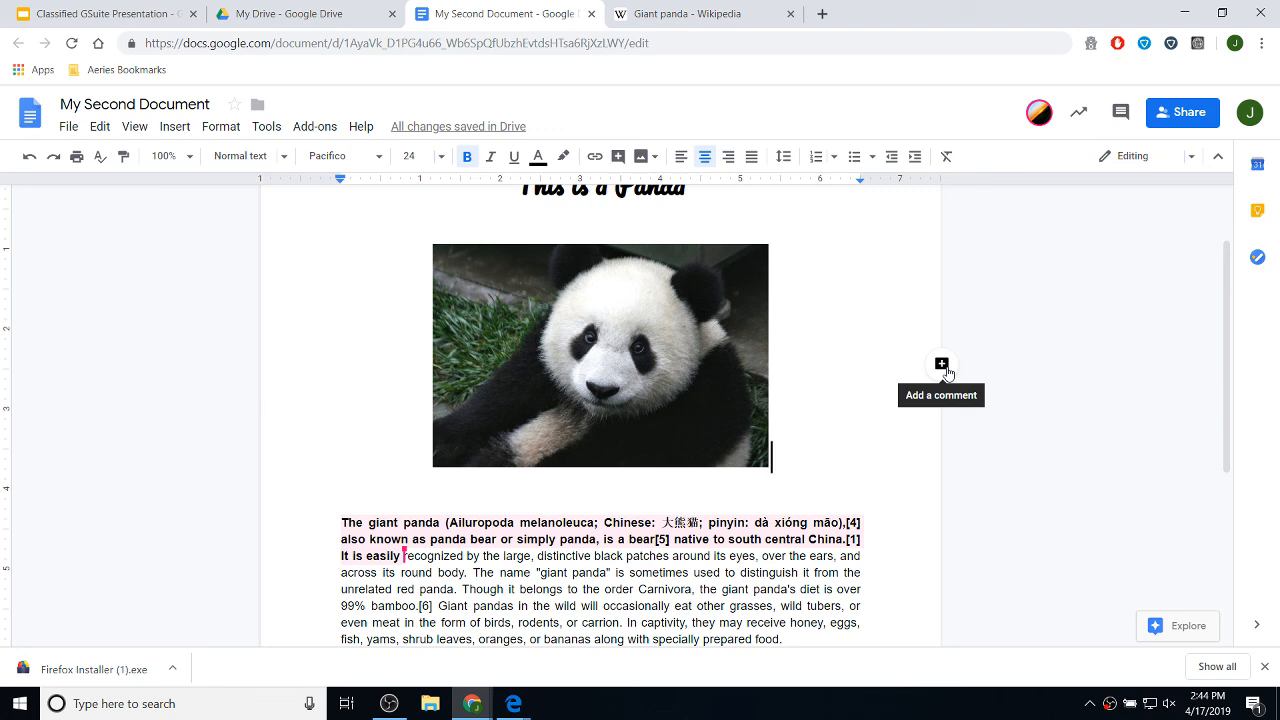
# - Post a comment on the panda image: 'Thank you for the changes. Please mark this resolved when you are done.'
pyautogui.click(942, 366)
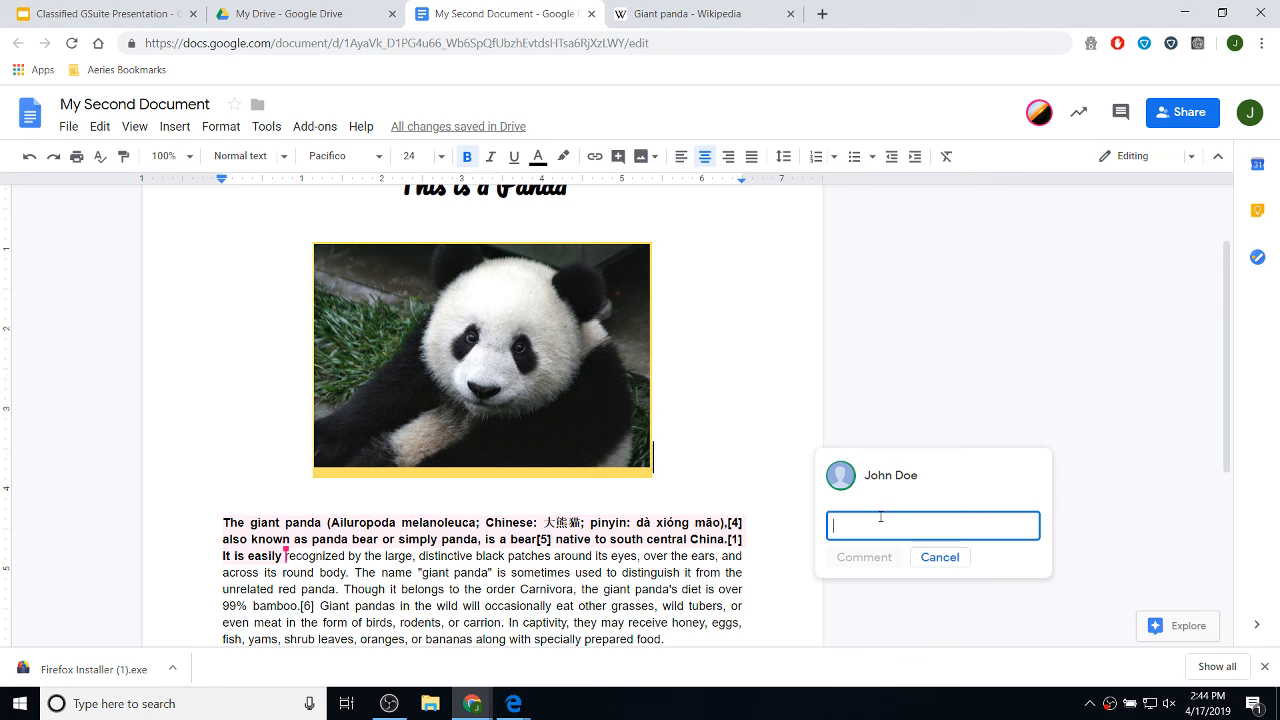
pyautogui.write('Thank')
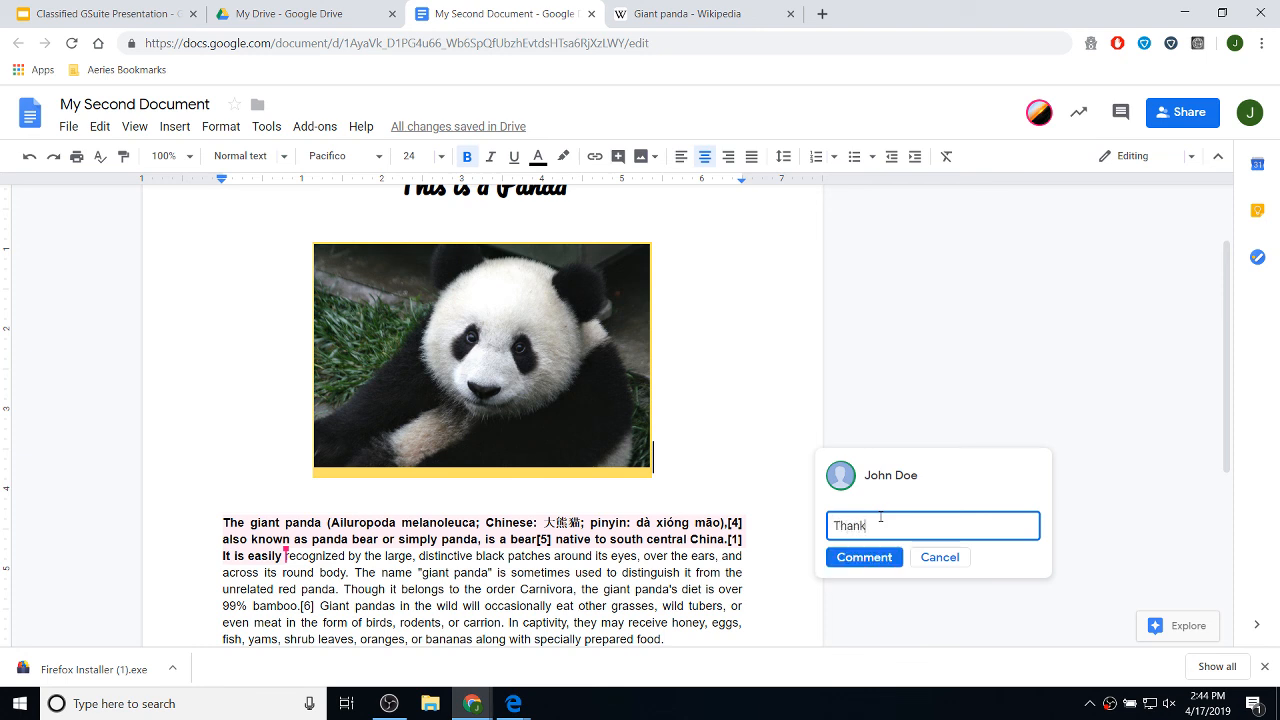
pyautogui.write(' you for the changes, Please')
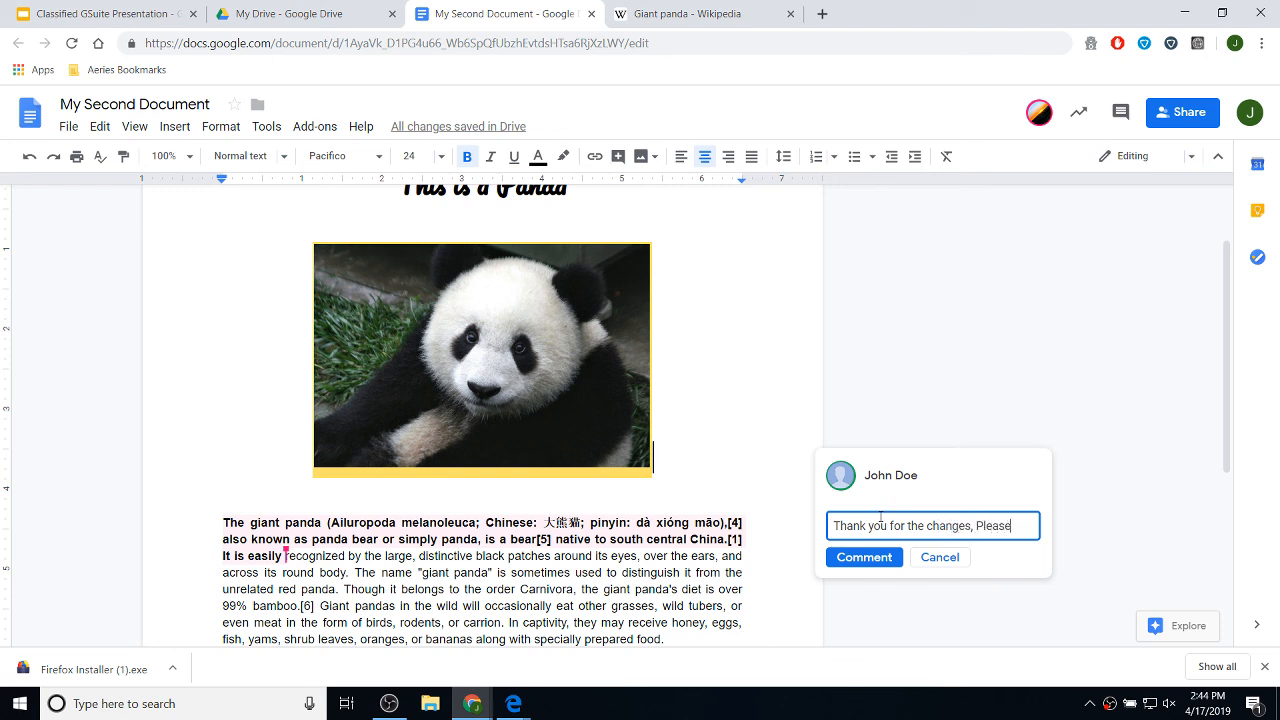
pyautogui.press('BackSpace')
pyautogui.press('BackSpace')
pyautogui.press('BackSpace')
pyautogui.press('BackSpace')
pyautogui.press('BackSpace')
pyautogui.press('BackSpace')
pyautogui.press('BackSpace')
pyautogui.press('BackSpace')
pyautogui.write('. Please mark')
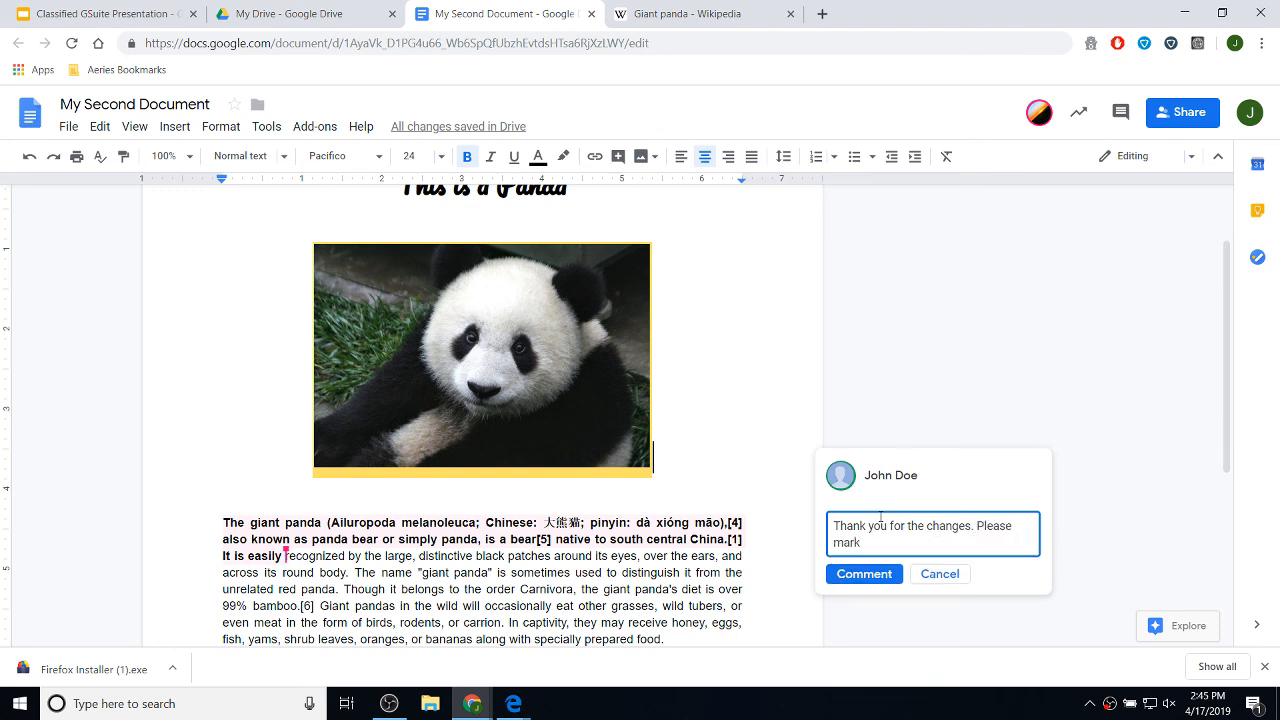
pyautogui.write(' this resolved when you are')
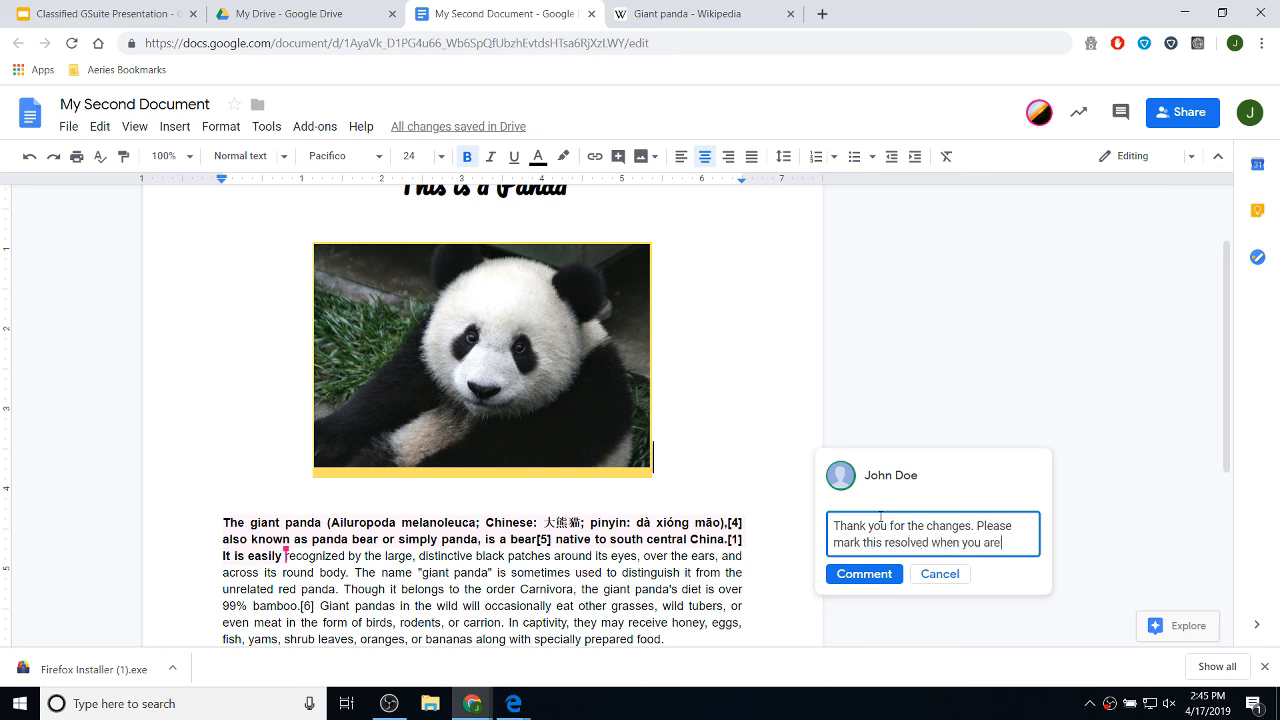
pyautogui.write(' done.')
pyautogui.click(886, 578)
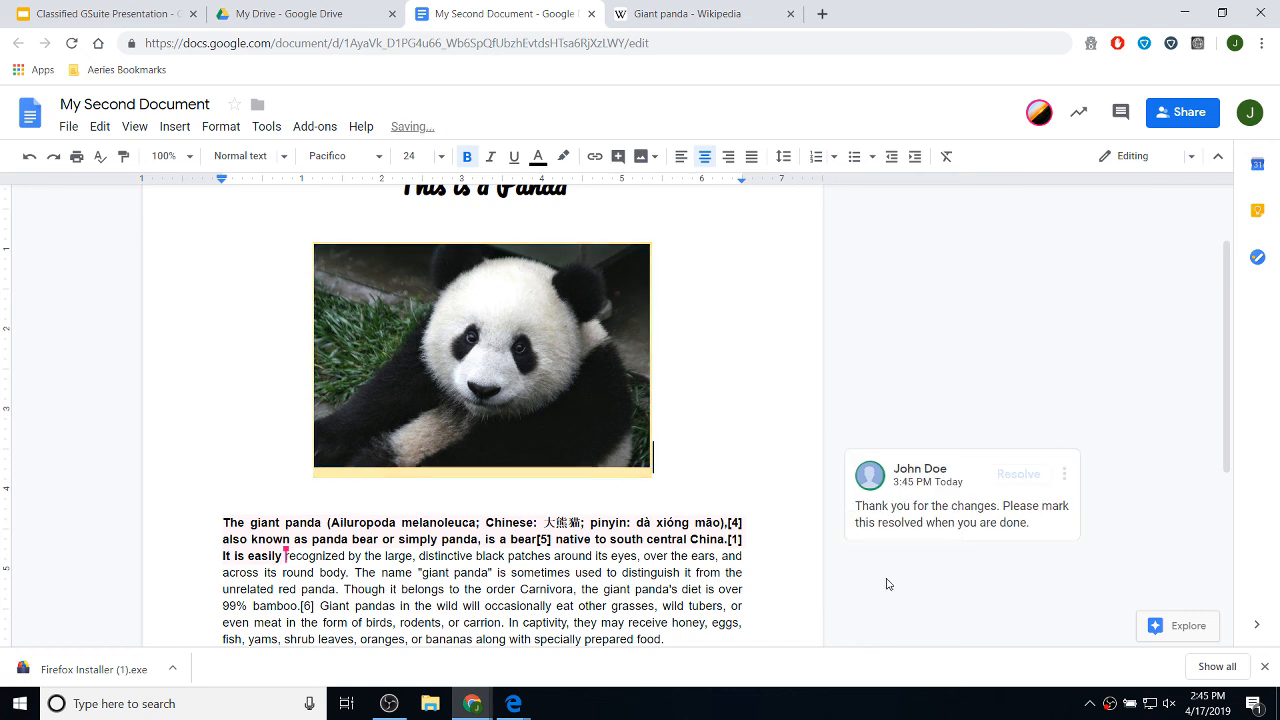
pyautogui.click(1068, 481)
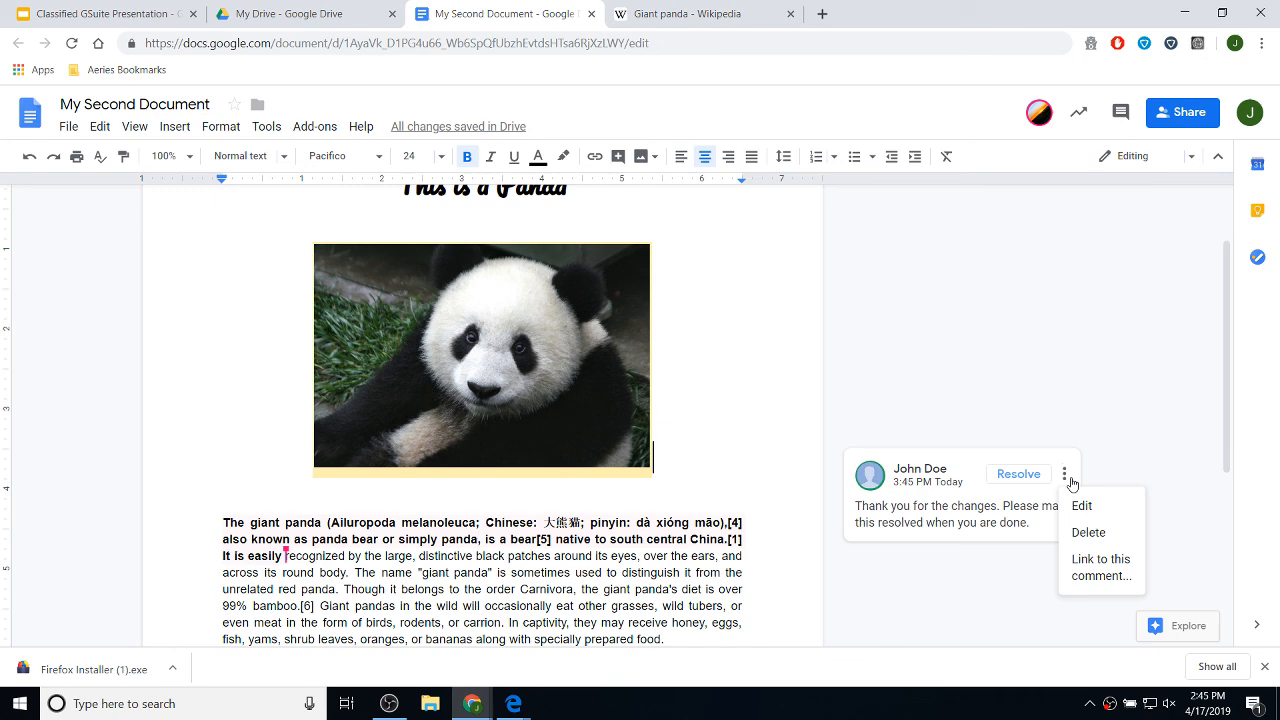
pyautogui.click(1068, 481)
pyautogui.scroll(-3, 897, 416)
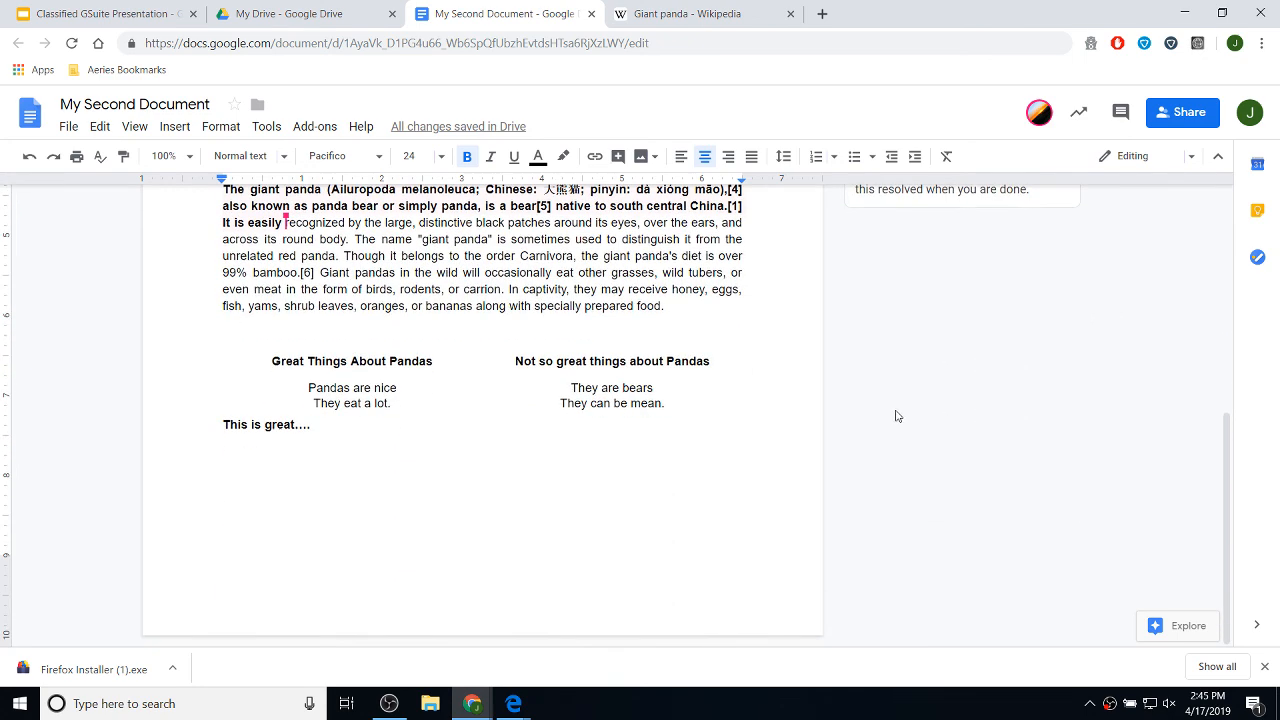
pyautogui.scroll(3, 900, 418)
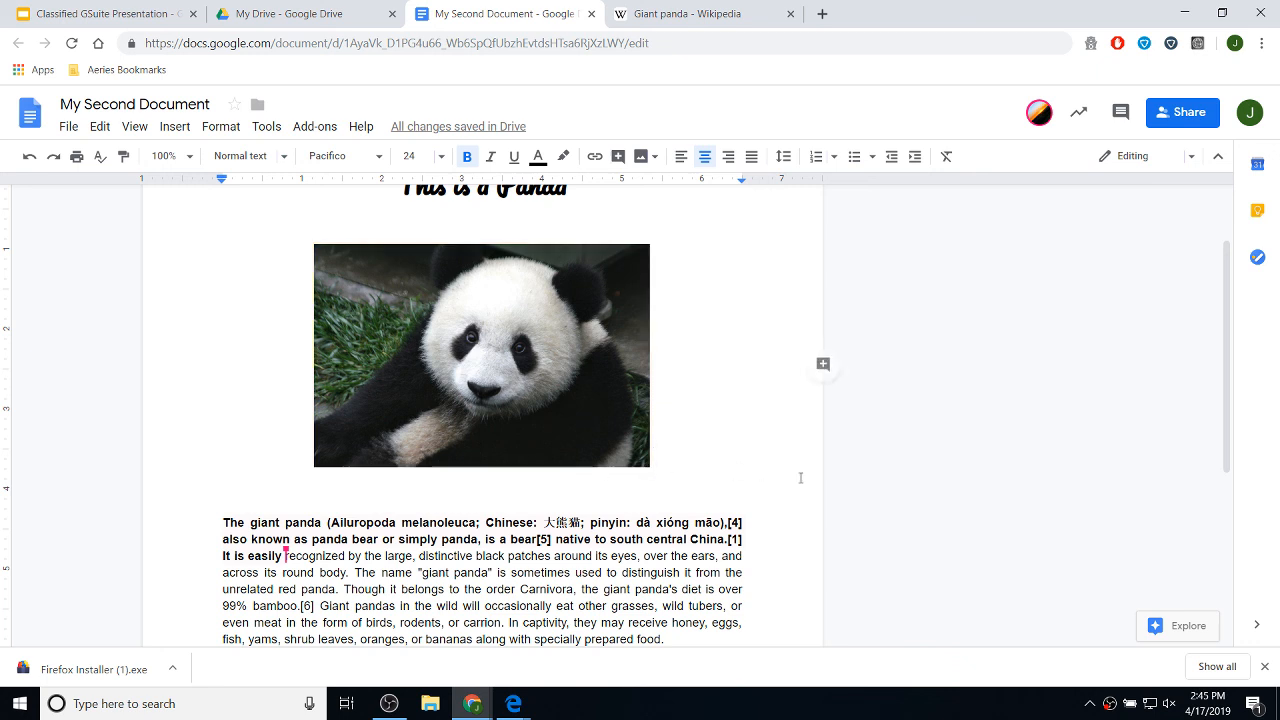
pyautogui.scroll(1, 776, 443)
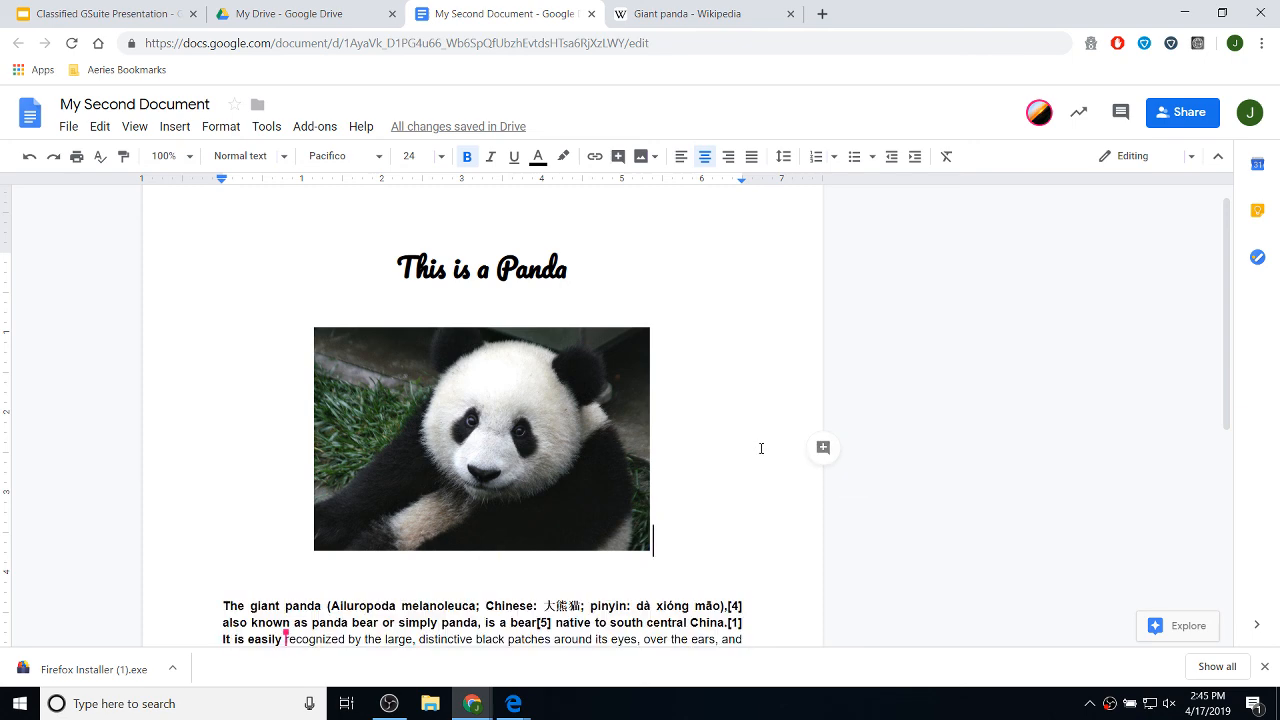
pyautogui.scroll(-2, 760, 449)
pyautogui.scroll(-1, 810, 470)
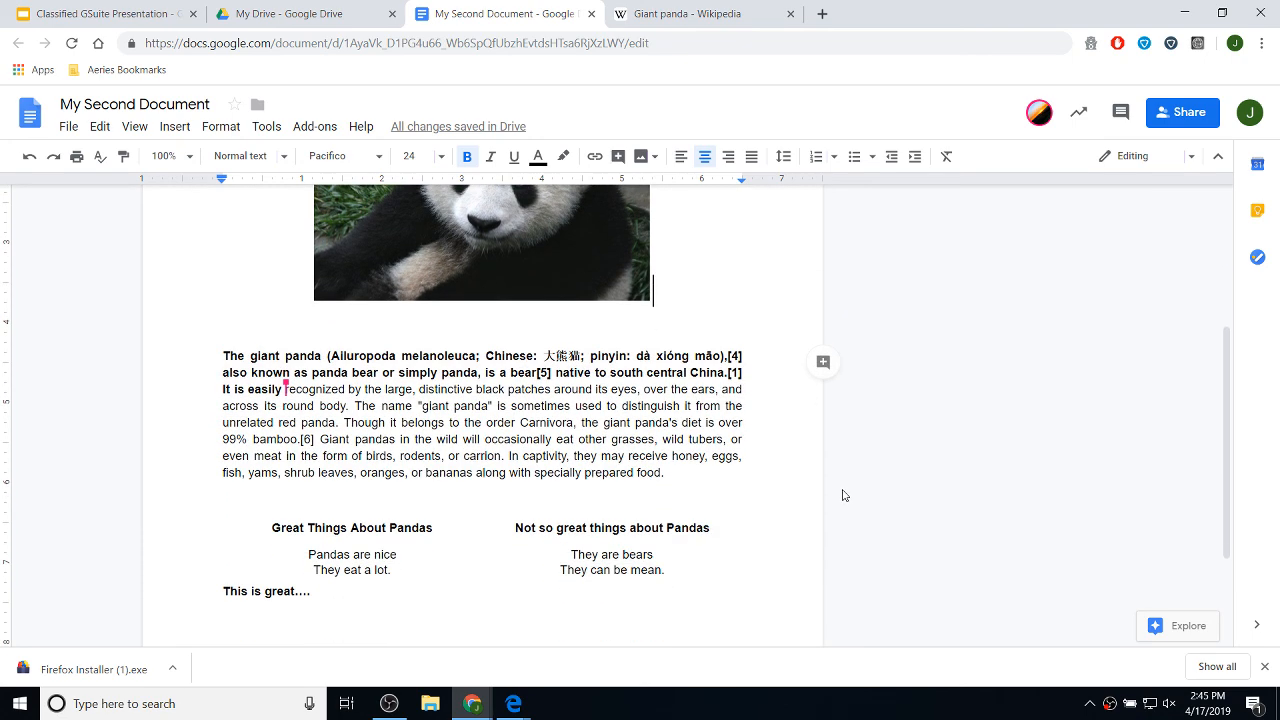
pyautogui.scroll(2, 729, 467)
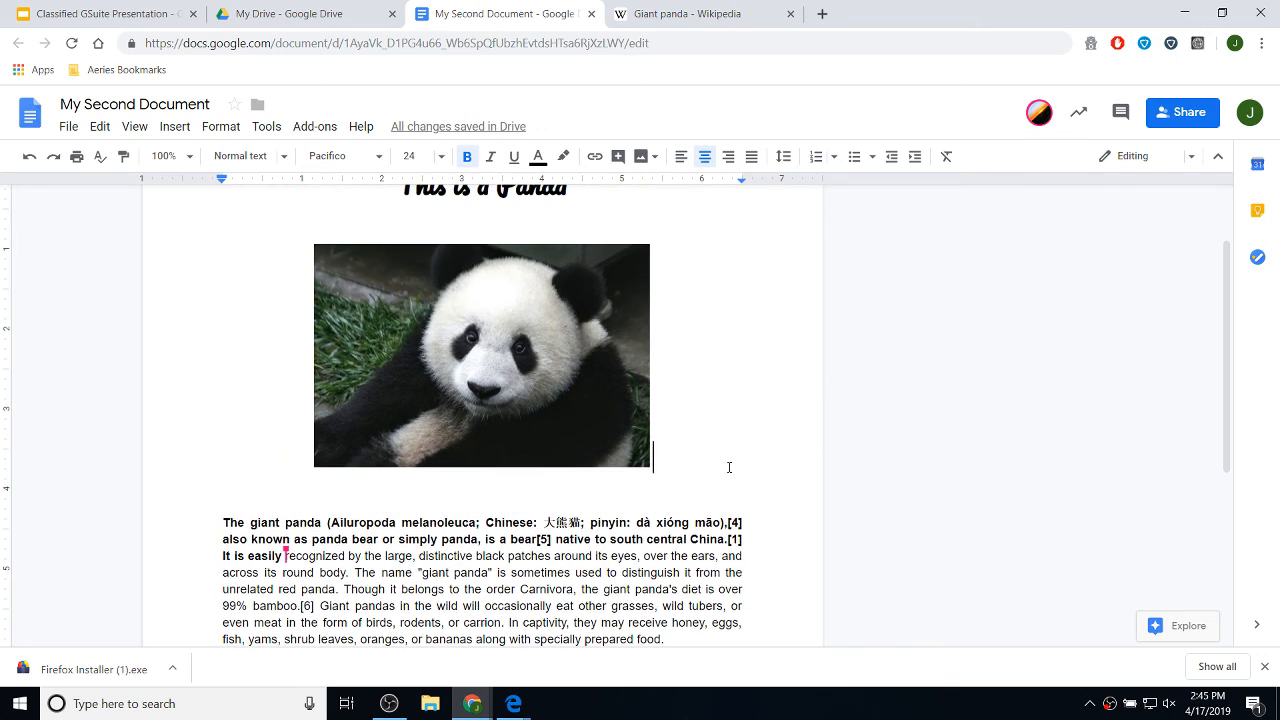
pyautogui.click(729, 467)
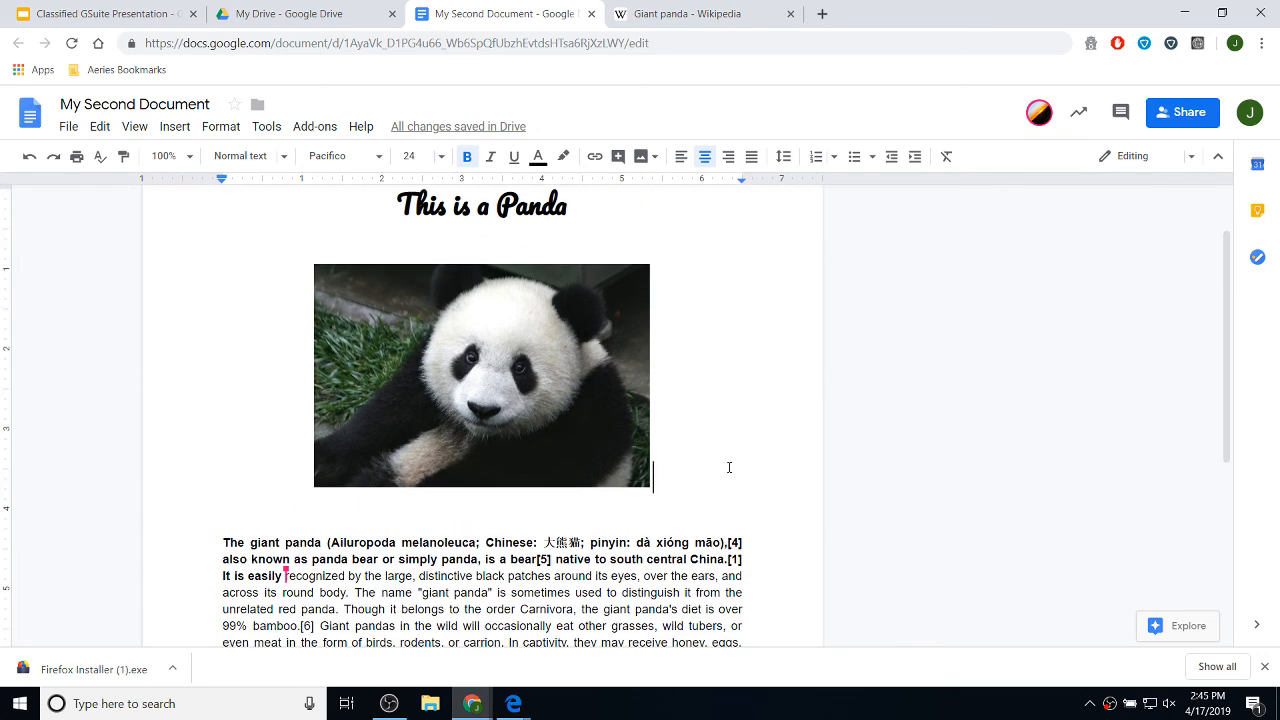
pyautogui.click(624, 160)
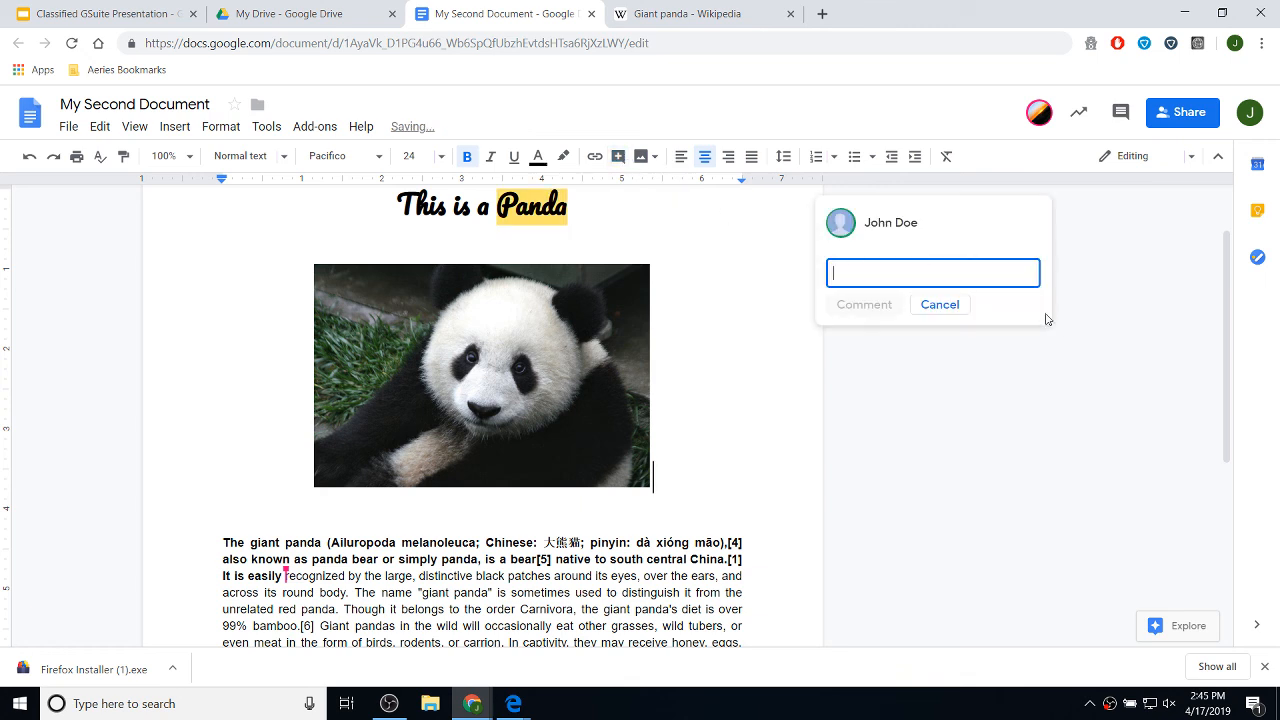
pyautogui.click(942, 306)
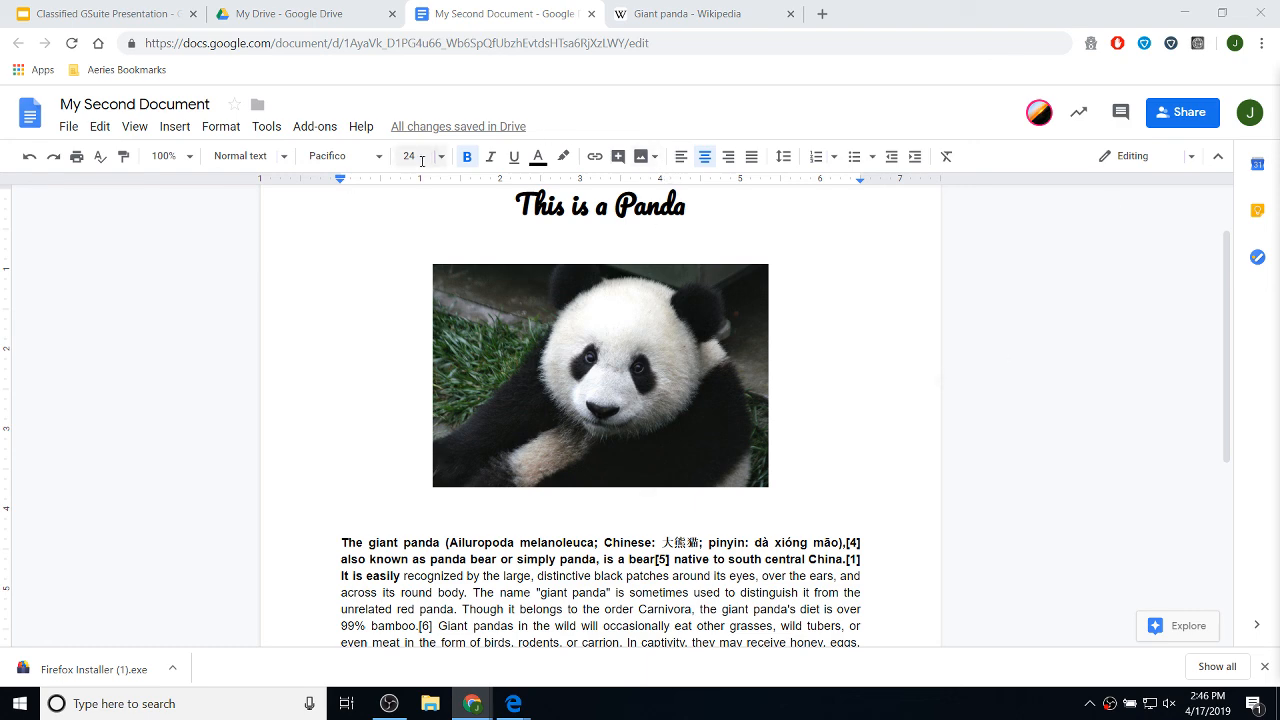
# - Close the Giant panda Wikipedia tab and the My Second Document tab
pyautogui.click(676, 18)
pyautogui.click(790, 14)
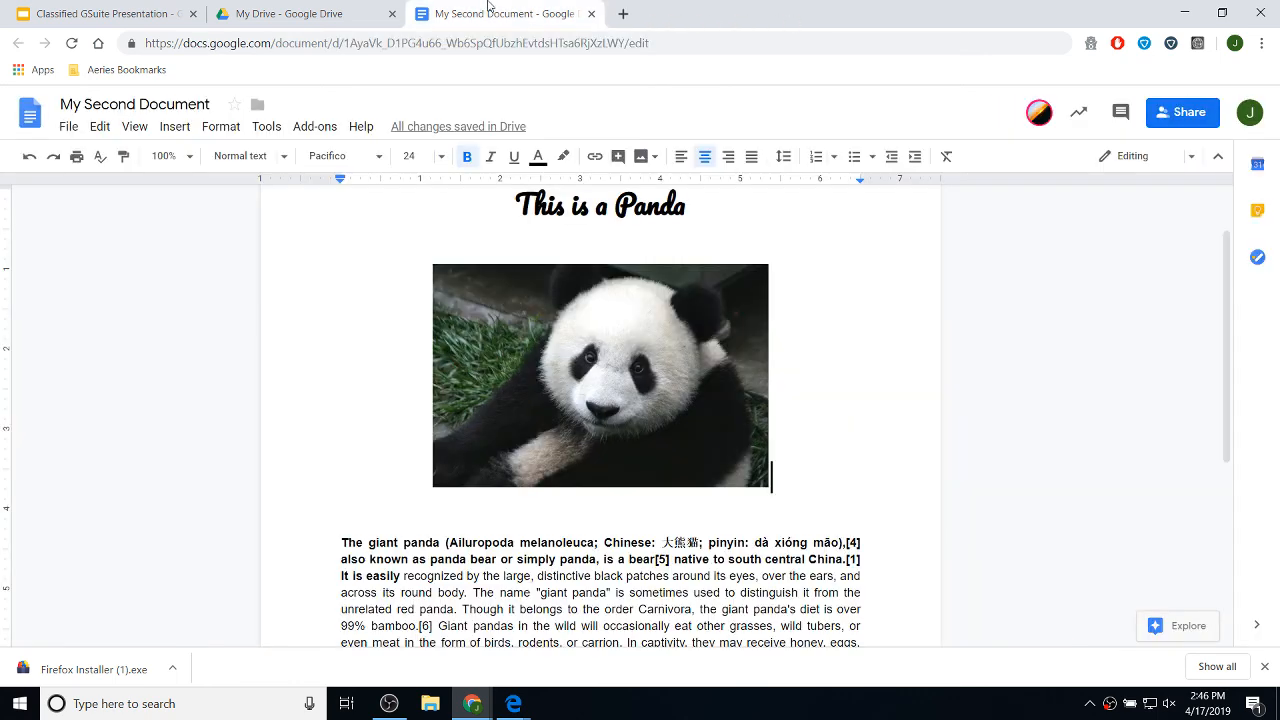
pyautogui.click(283, 14)
pyautogui.click(75, 14)
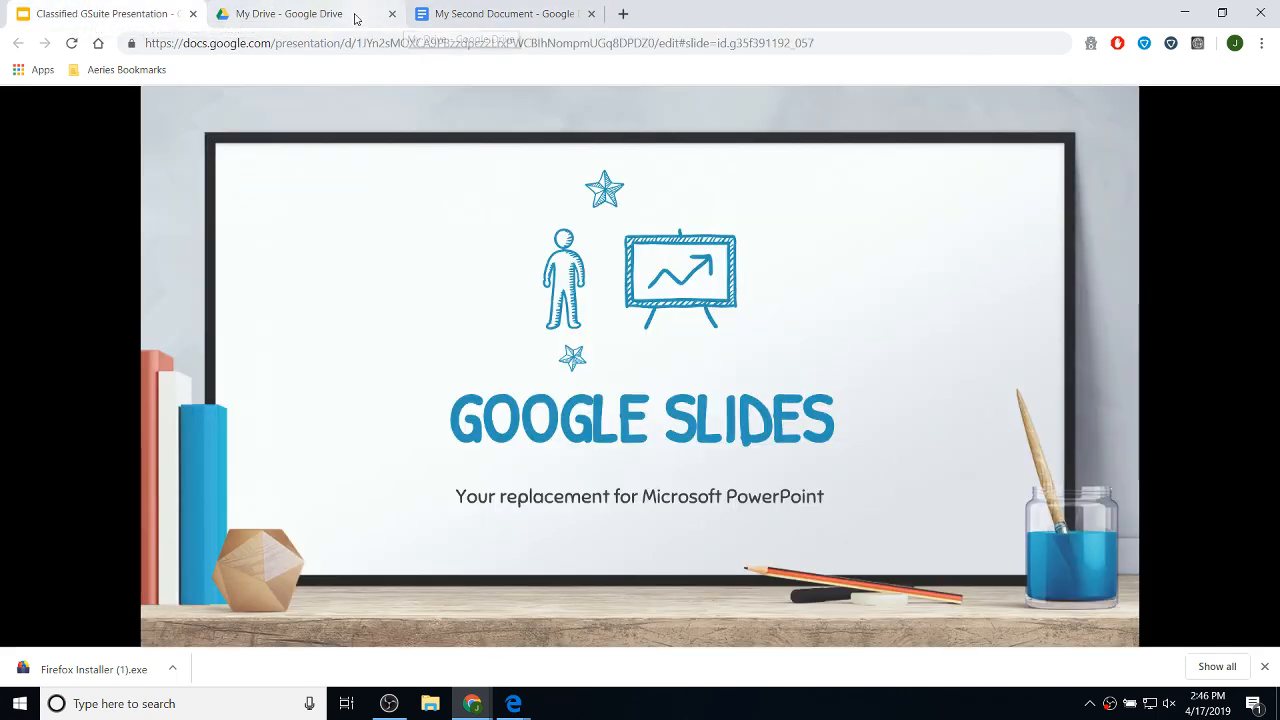
pyautogui.click(539, 20)
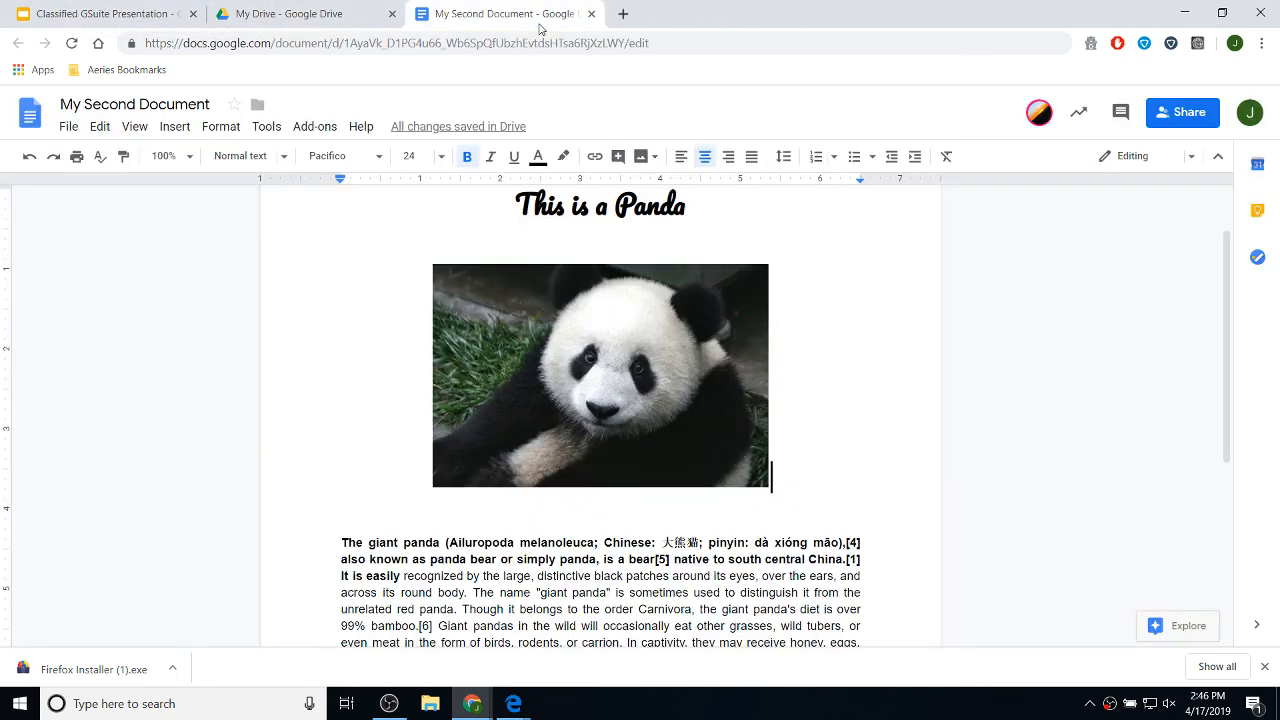
pyautogui.click(592, 14)
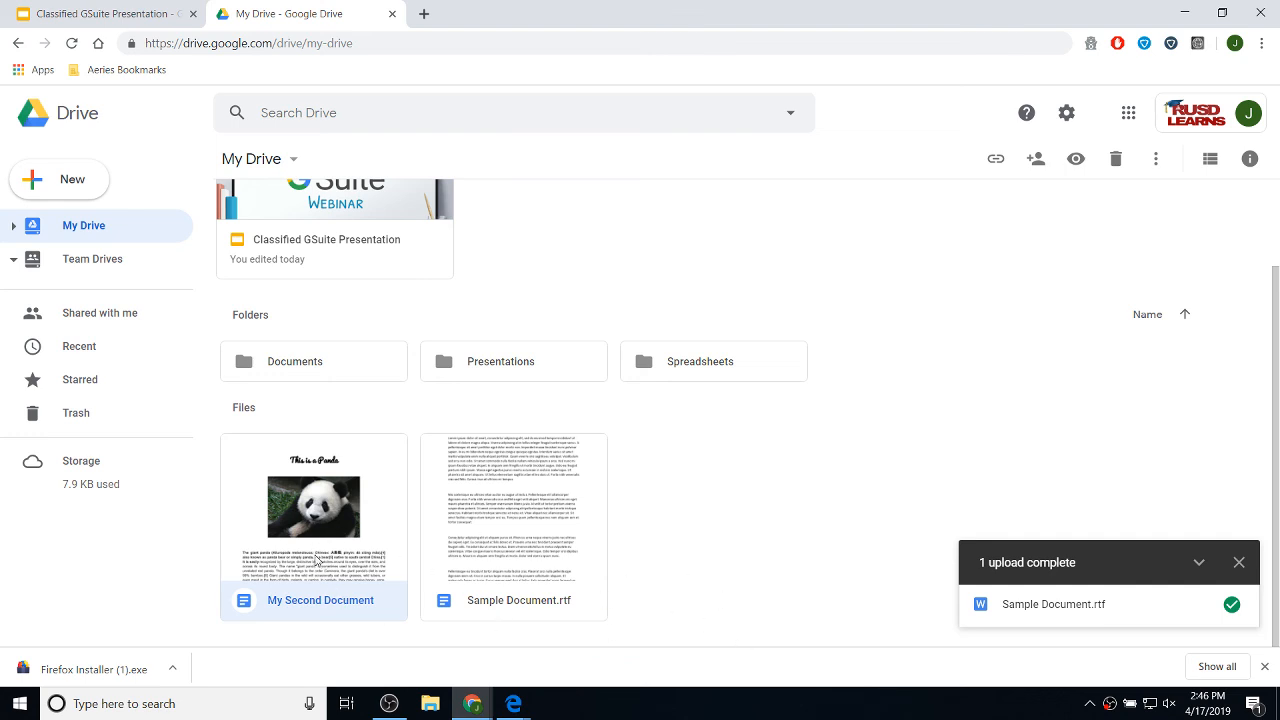
# - Drag My Second Document into the Documents folder, then open My First Presentation from Presentations
pyautogui.moveTo(320, 556); pyautogui.dragTo(274, 363)
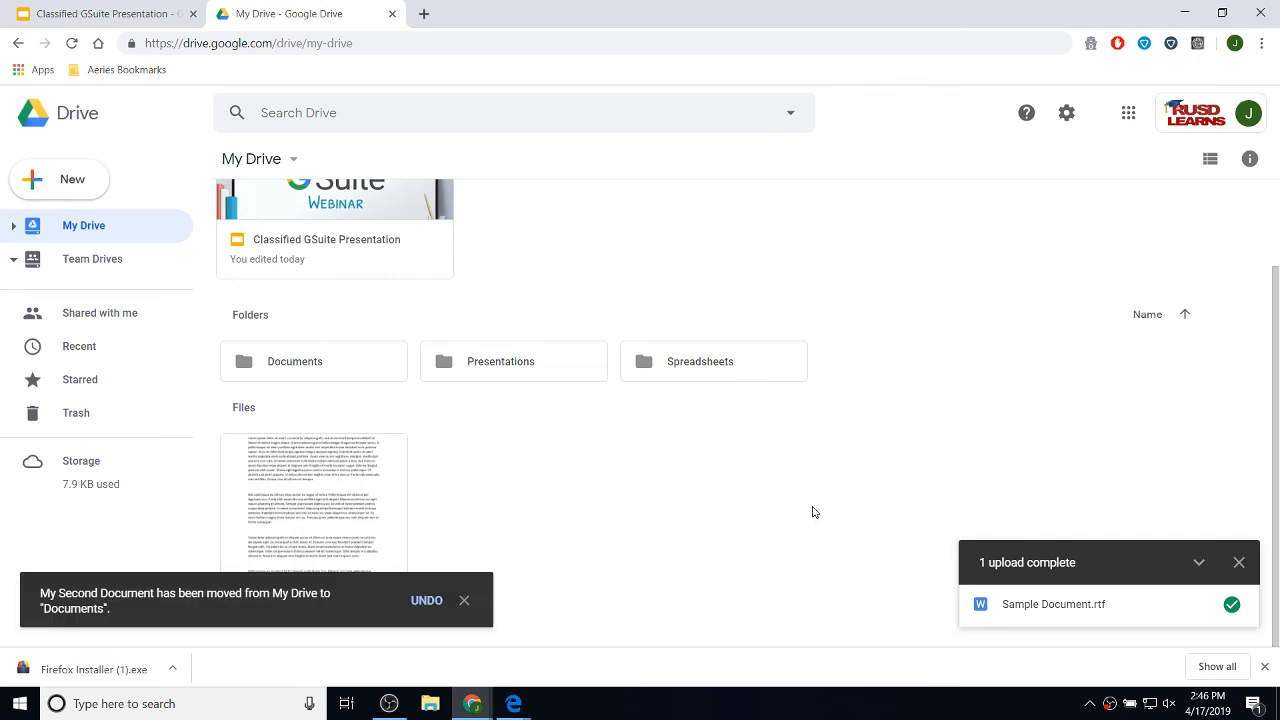
pyautogui.doubleClick(533, 367)
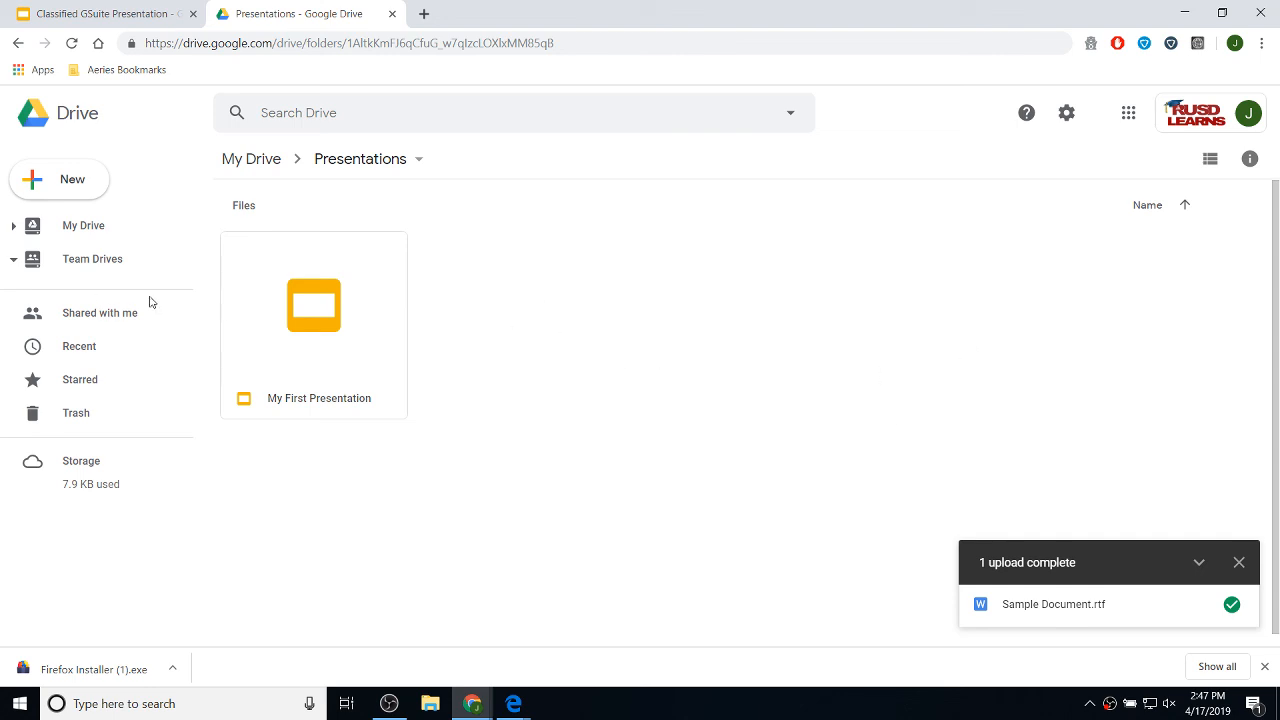
pyautogui.click(334, 320)
pyautogui.doubleClick(326, 314)
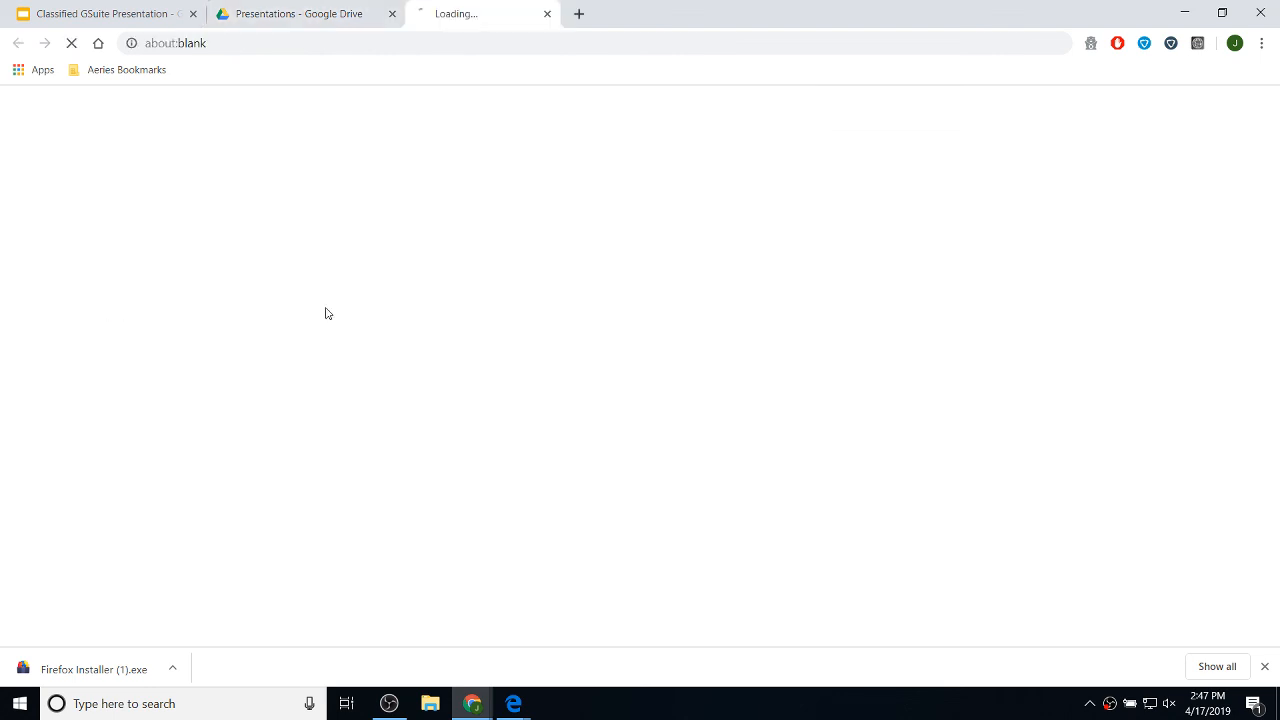